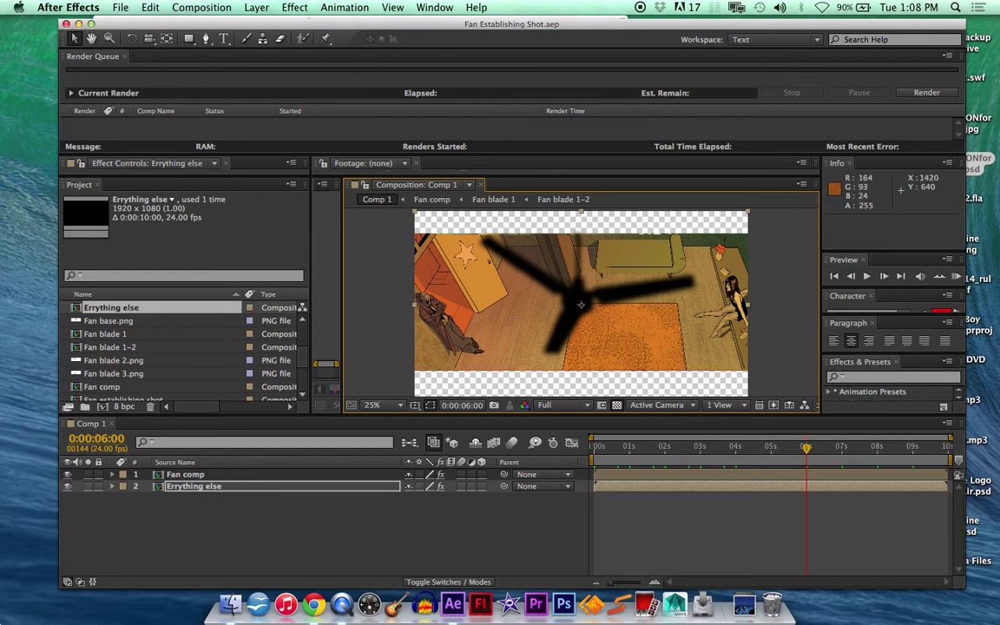
Import Fan Establishing Shot audio.mp3 and place it as the top layer in Comp 1.
{"action": "left_click", "coordinate": [120, 7]}
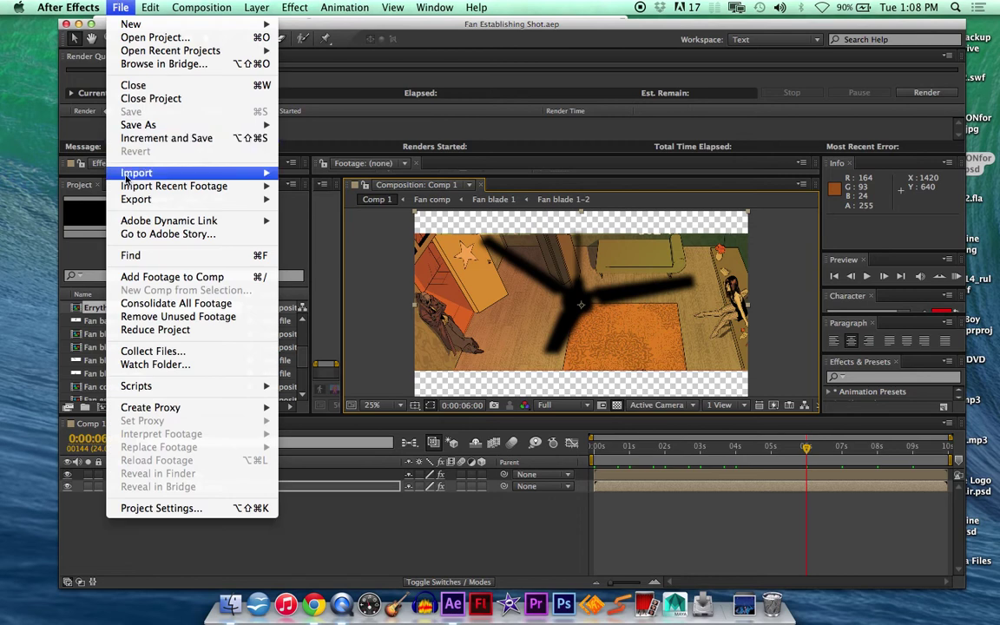
{"action": "mouse_move", "coordinate": [191, 174]}
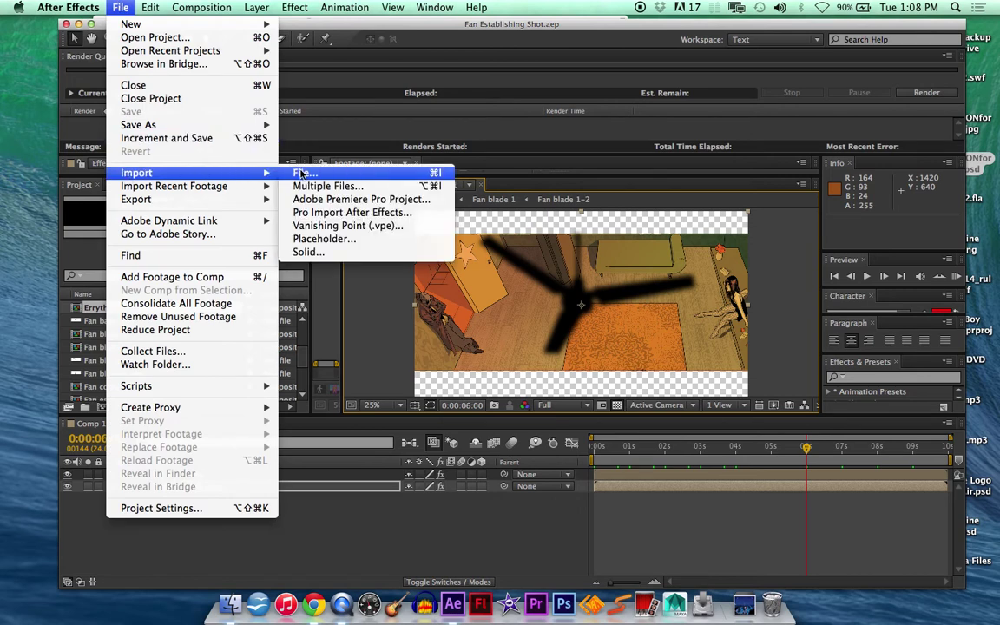
{"action": "left_click", "coordinate": [301, 174]}
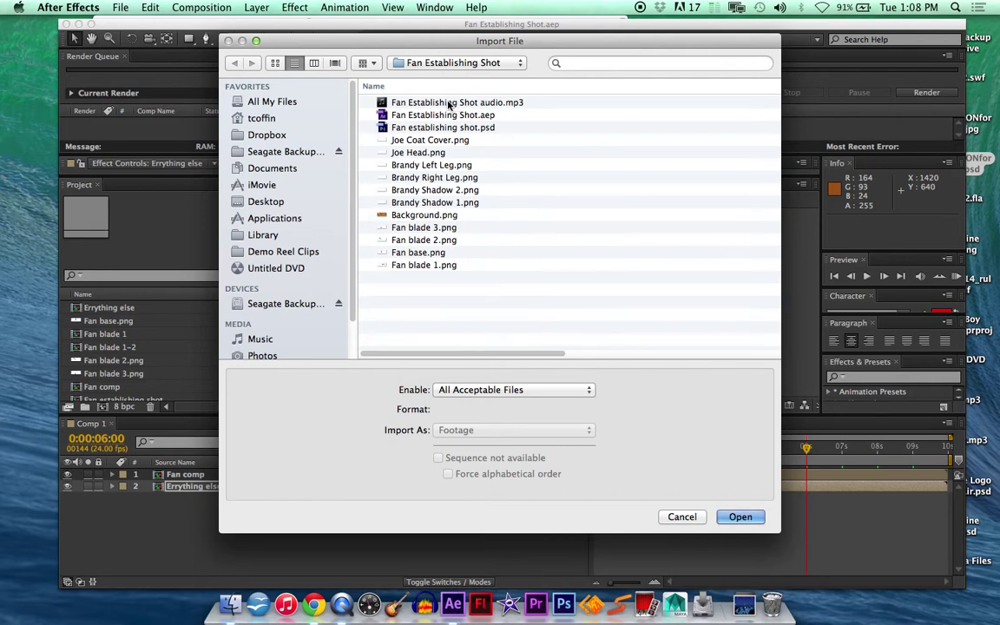
{"action": "left_click", "coordinate": [449, 105]}
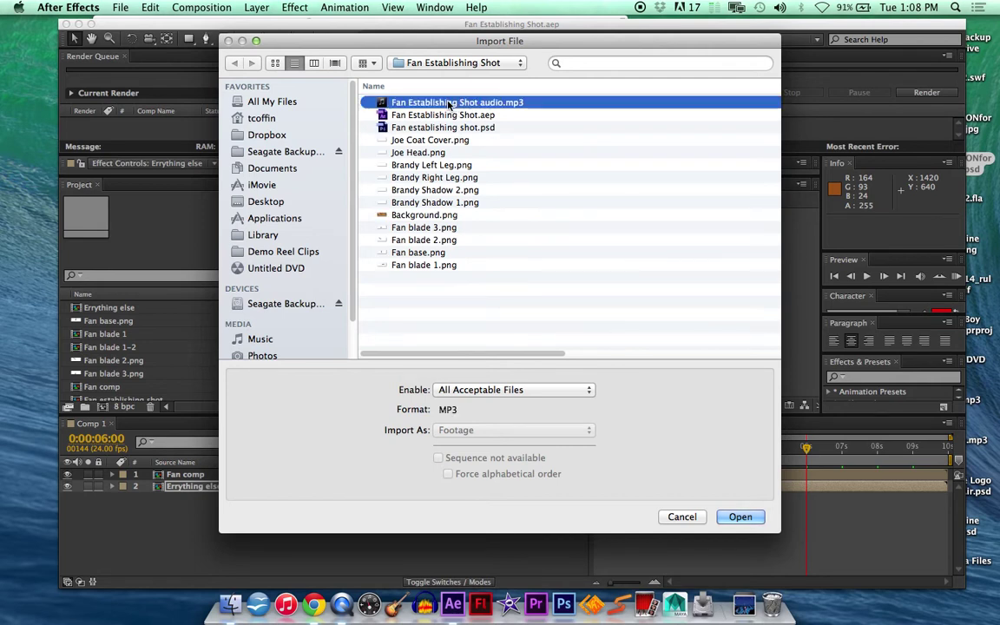
{"action": "left_click", "coordinate": [739, 518]}
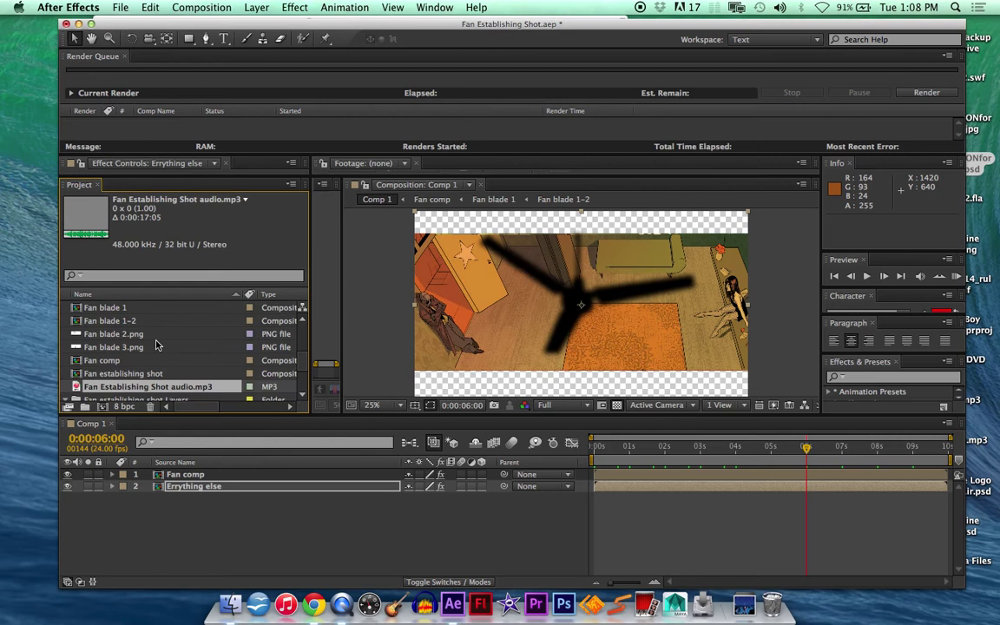
{"action": "left_click_drag", "start_coordinate": [149, 387], "coordinate": [182, 472]}
{"action": "key", "text": "space"}
Set Comp 1's duration to 20 seconds and move the playhead to the end of the audio layer.
{"action": "left_click", "coordinate": [201, 7]}
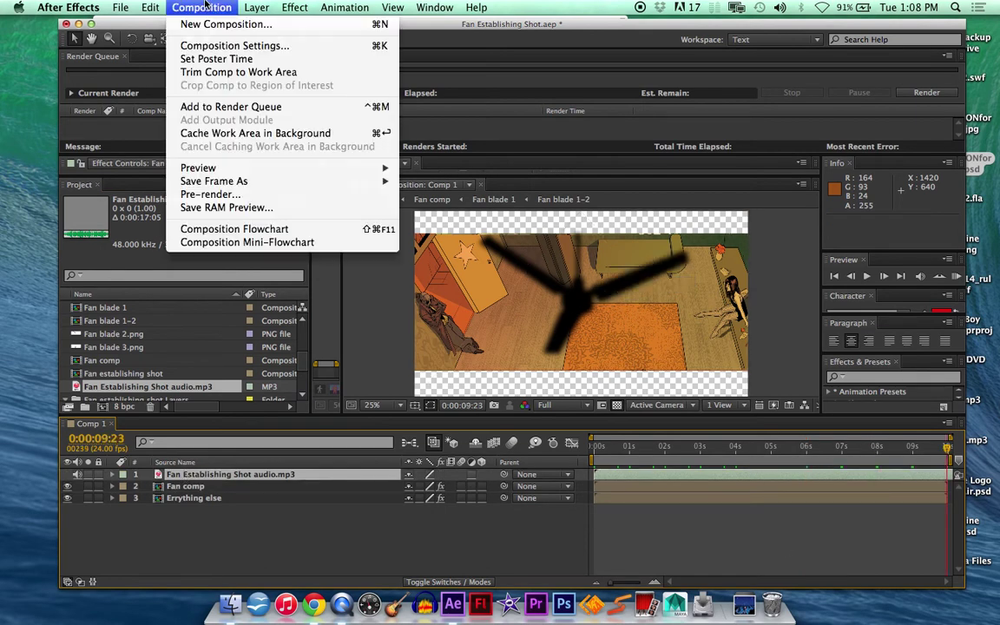
{"action": "left_click", "coordinate": [217, 51]}
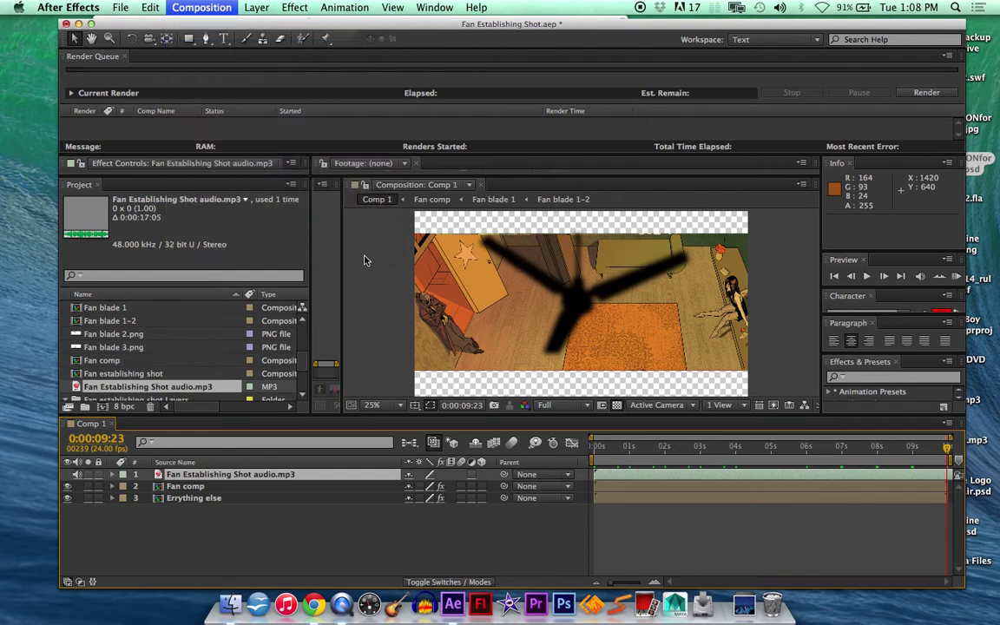
{"action": "left_click", "coordinate": [187, 284]}
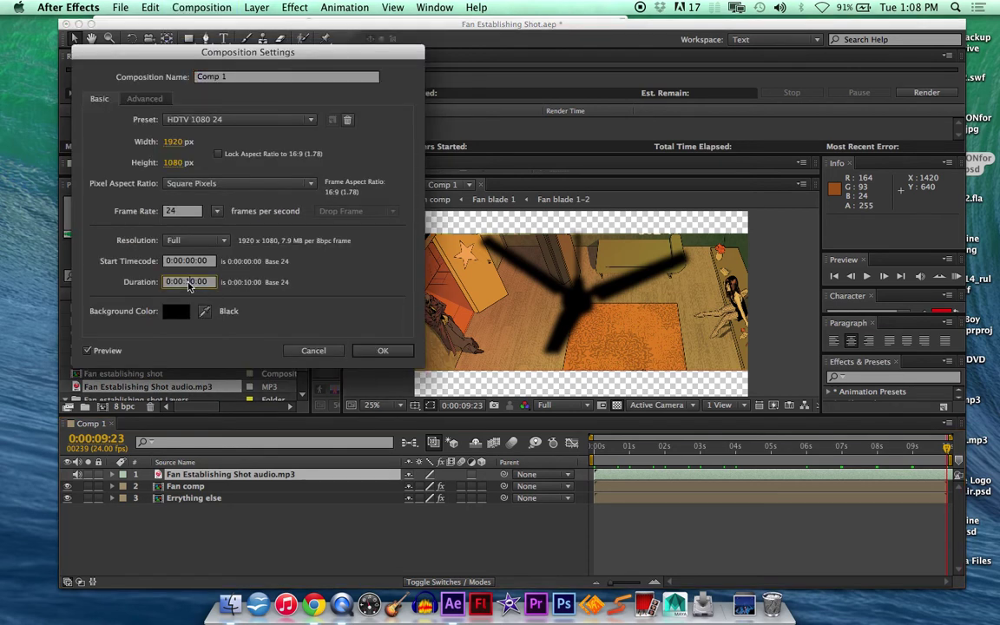
{"action": "key", "text": "Return"}
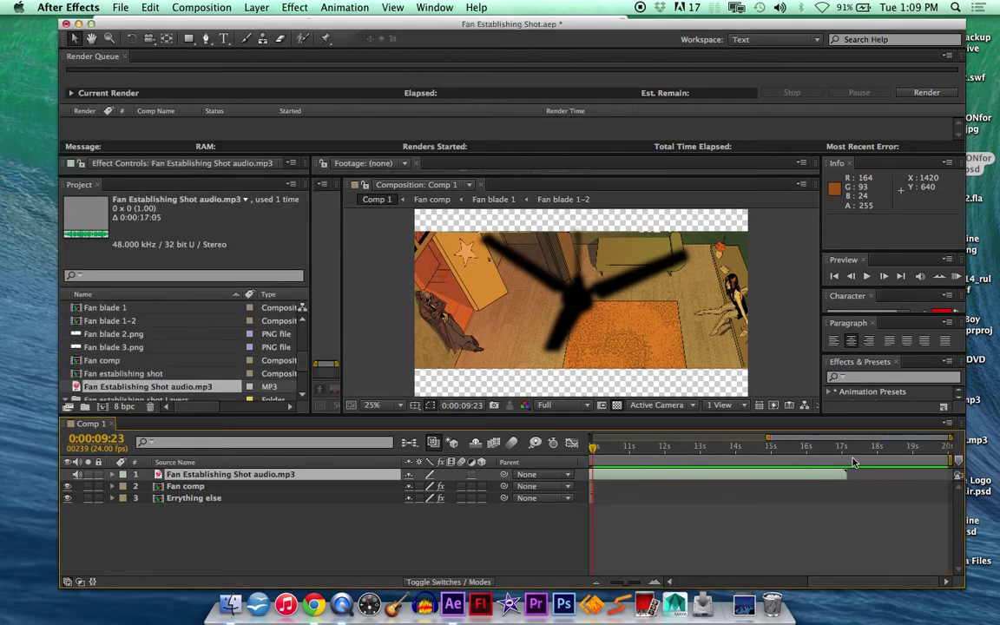
{"action": "left_click", "coordinate": [848, 451]}
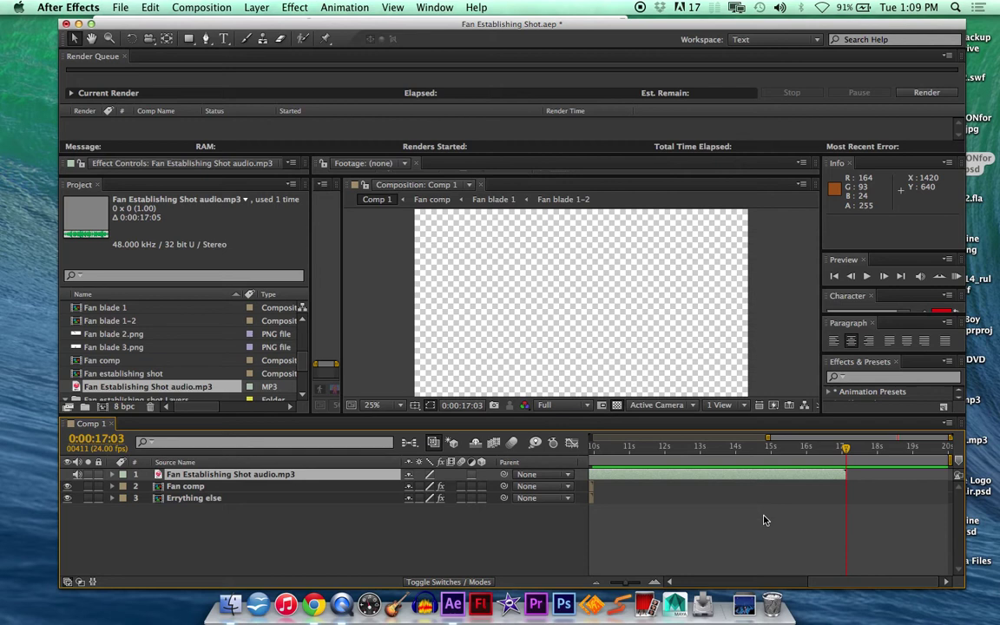
{"action": "scroll", "coordinate": [615, 487], "scroll_direction": "left", "scroll_amount": 10}
Set Comp 1's duration to 0:00:17:00 in its composition settings.
{"action": "left_click", "coordinate": [250, 8]}
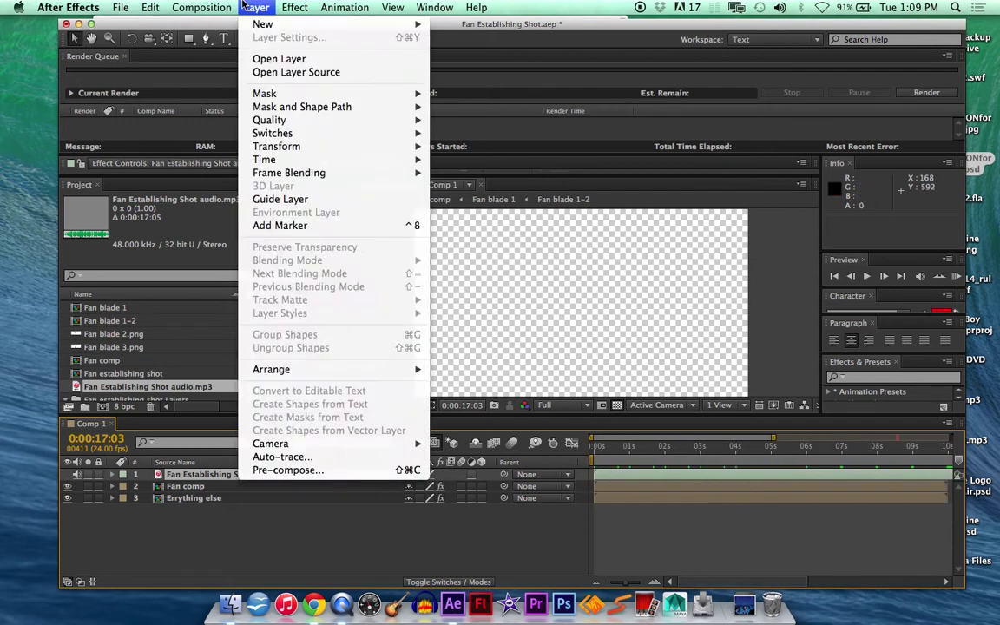
{"action": "mouse_move", "coordinate": [224, 9]}
{"action": "left_click", "coordinate": [224, 45]}
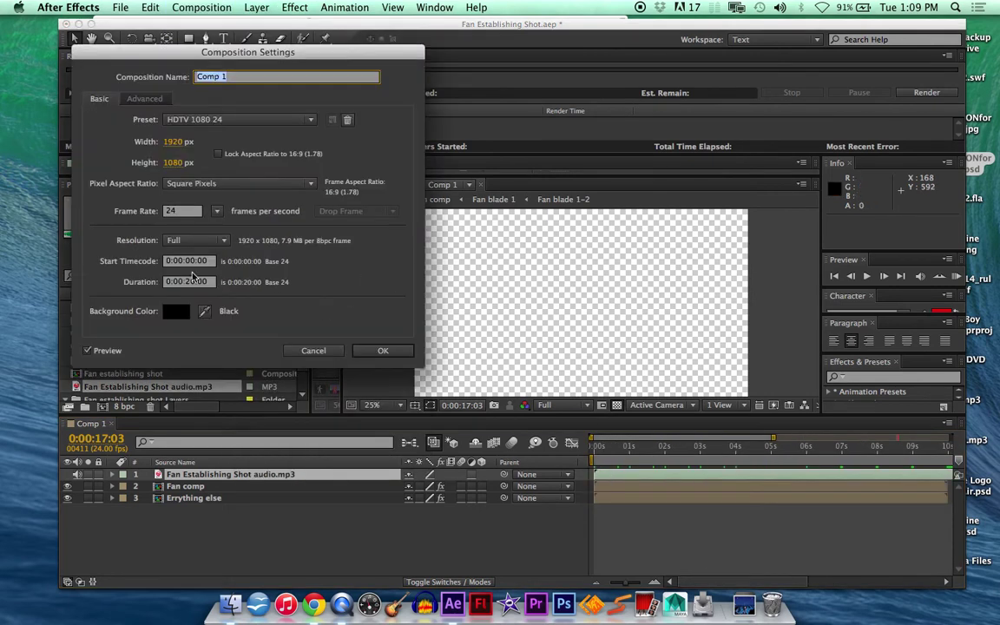
{"action": "left_click", "coordinate": [190, 282]}
{"action": "type", "text": "1"}
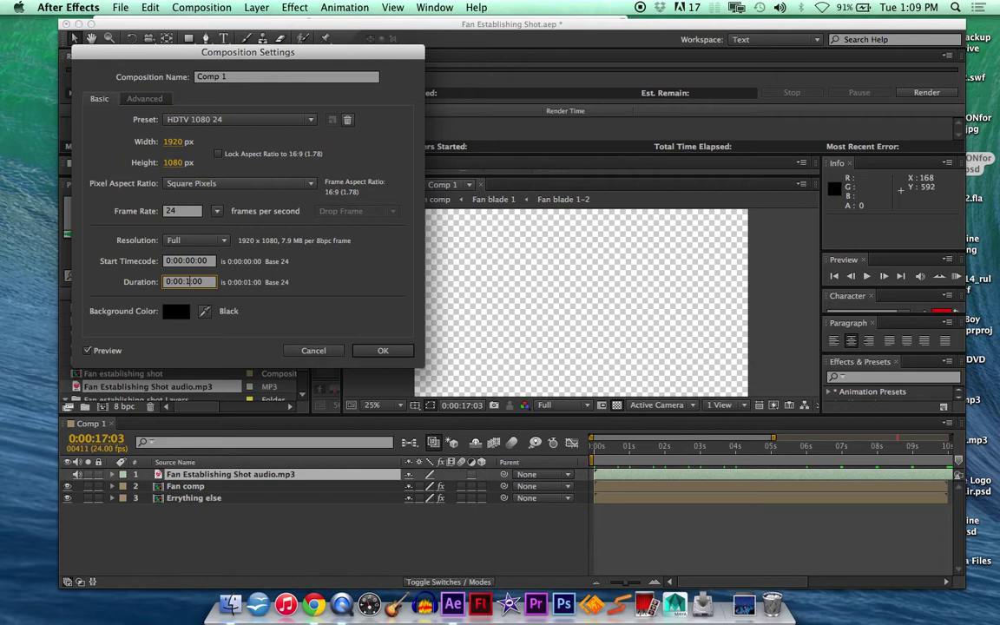
{"action": "type", "text": "7"}
{"action": "key", "text": "Return"}
Open the nested Fan comp and, inside it, the Fan blade 1 composition.
{"action": "scroll", "coordinate": [669, 551], "scroll_direction": "right", "scroll_amount": 5}
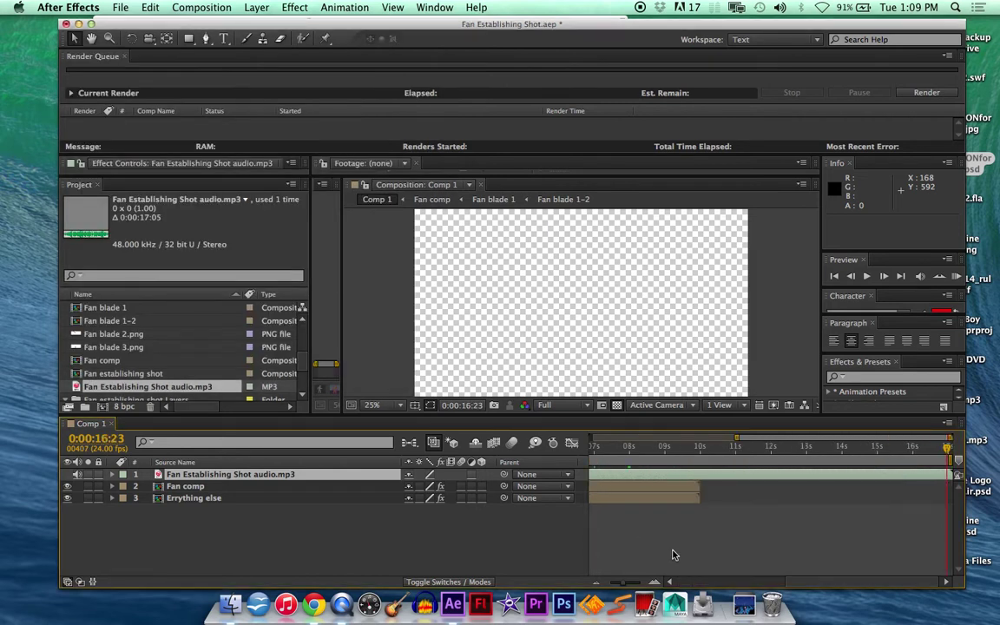
{"action": "left_click", "coordinate": [722, 487]}
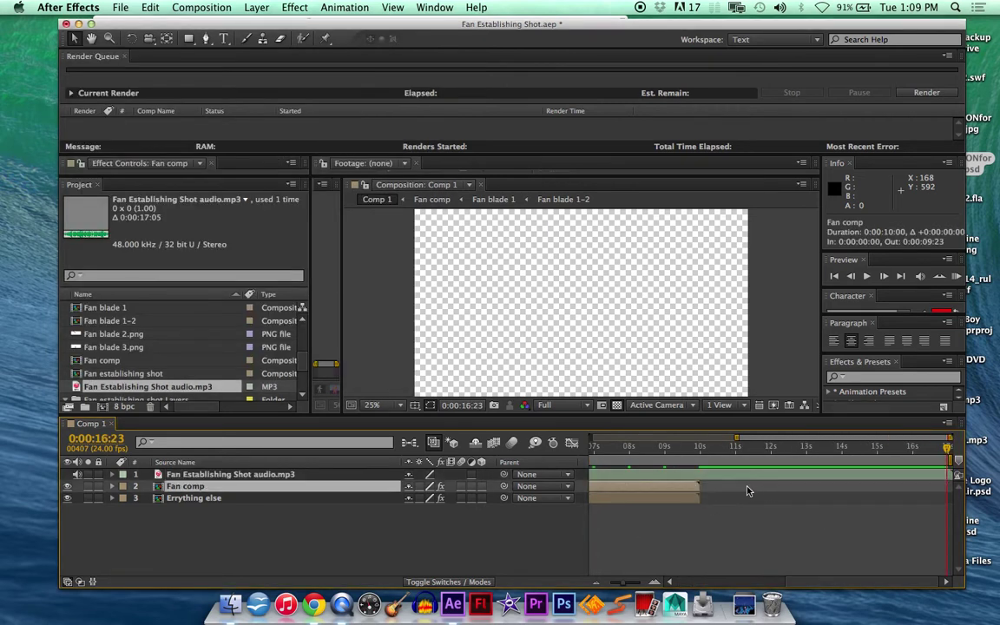
{"action": "left_click", "coordinate": [313, 508]}
{"action": "left_click", "coordinate": [312, 492]}
{"action": "double_click", "coordinate": [312, 491]}
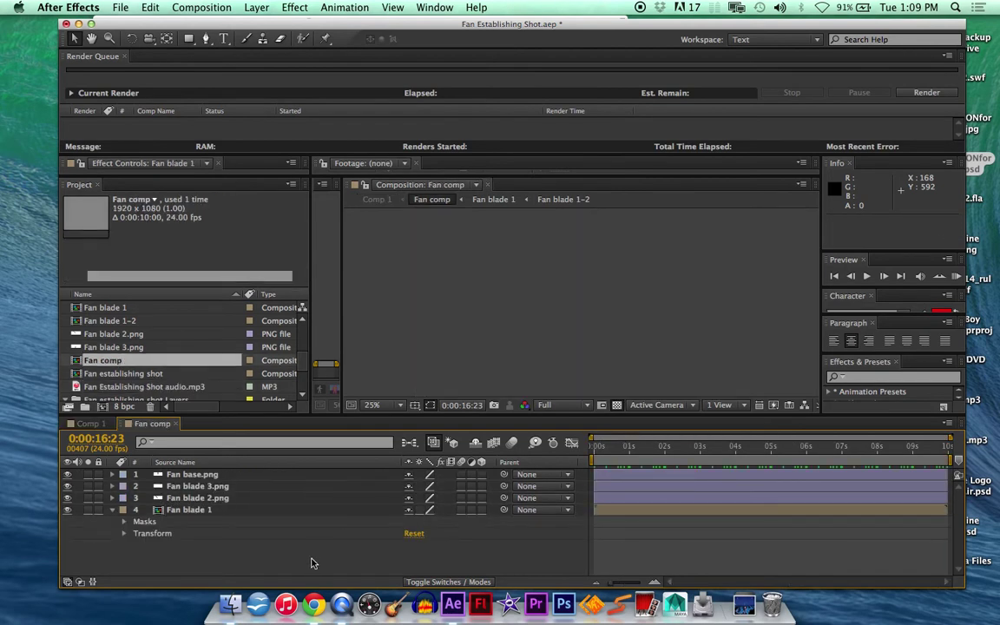
{"action": "double_click", "coordinate": [274, 511]}
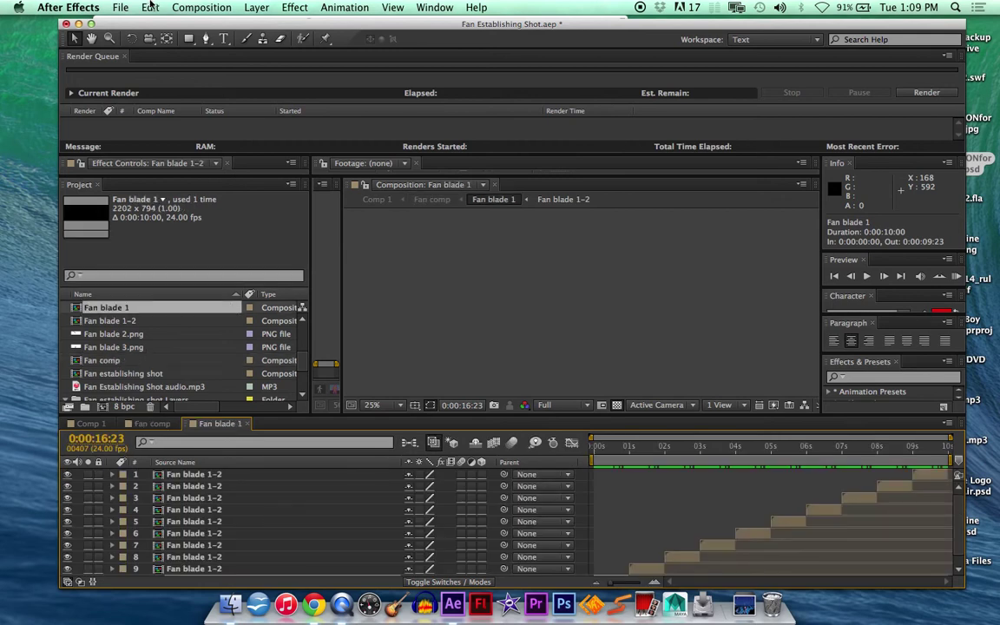
Set the Fan blade 1 composition's duration to 0:00:17:00.
{"action": "left_click", "coordinate": [150, 7]}
{"action": "mouse_move", "coordinate": [202, 8]}
{"action": "left_click", "coordinate": [711, 530]}
{"action": "left_click", "coordinate": [217, 7]}
{"action": "left_click", "coordinate": [260, 42]}
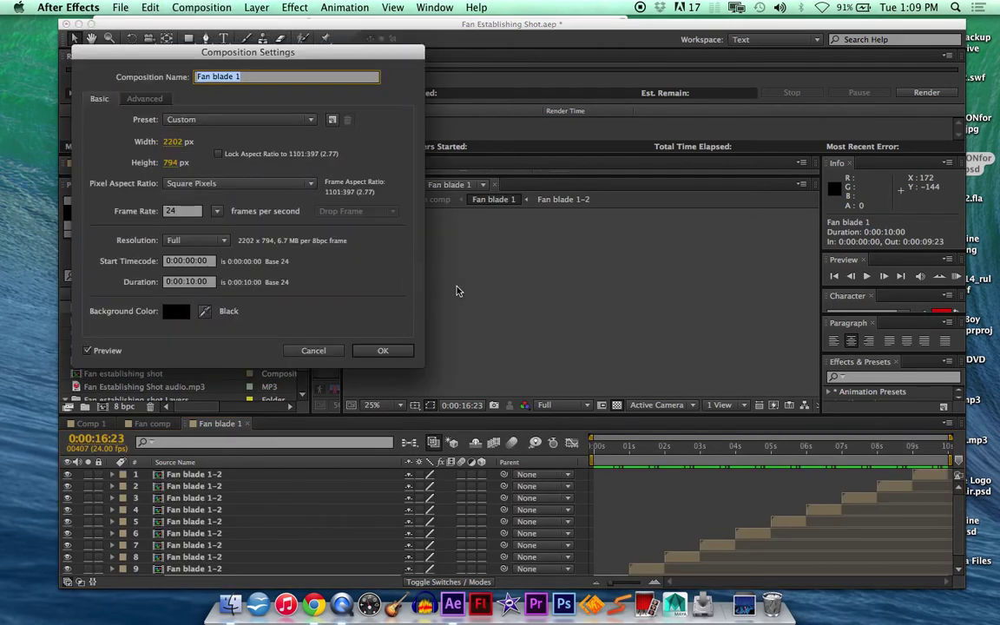
{"action": "left_click", "coordinate": [187, 282]}
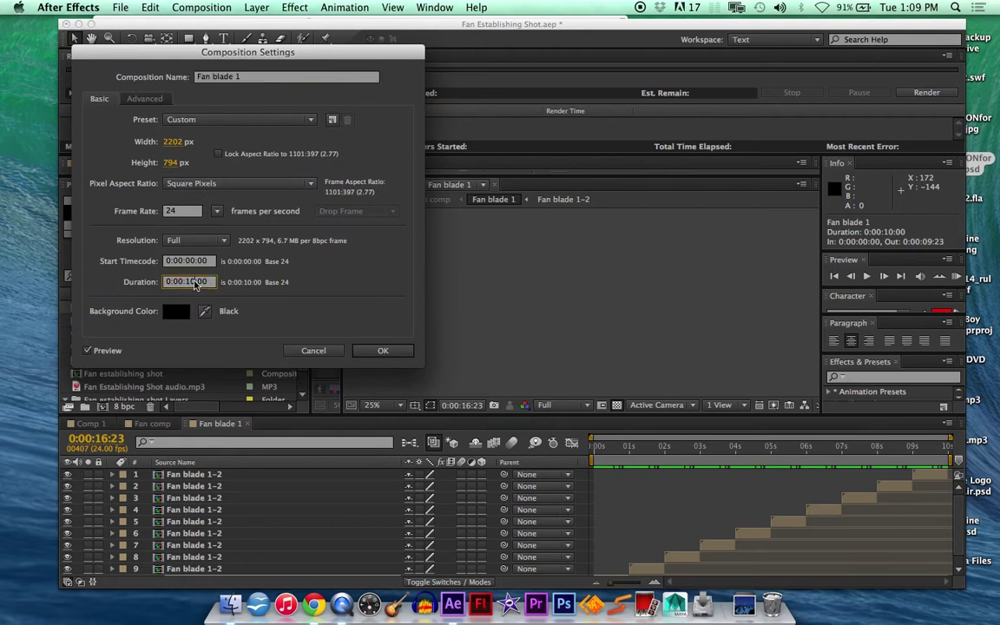
{"action": "key", "text": "Return"}
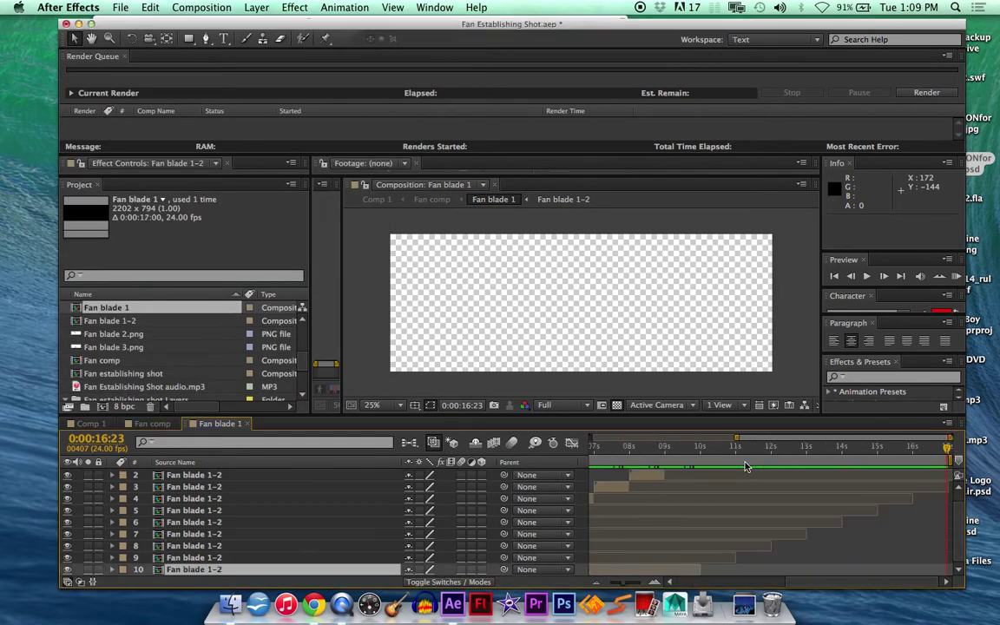
Paste one-second copies of the Fan blade 1-2 layer end to end up to 17 seconds, and close the Fan blade 1 composition.
{"action": "left_click", "coordinate": [688, 477]}
{"action": "left_click_drag", "start_coordinate": [688, 479], "coordinate": [951, 476]}
{"action": "key", "text": "super+v"}
{"action": "key", "text": "super+v"}
{"action": "key", "text": "super+c"}
{"action": "key", "text": "super+v"}
{"action": "key", "text": "super+c"}
{"action": "key", "text": "super+v"}
{"action": "key", "text": "super+c"}
{"action": "key", "text": "super+v"}
{"action": "key", "text": "super+c"}
{"action": "key", "text": "super+v"}
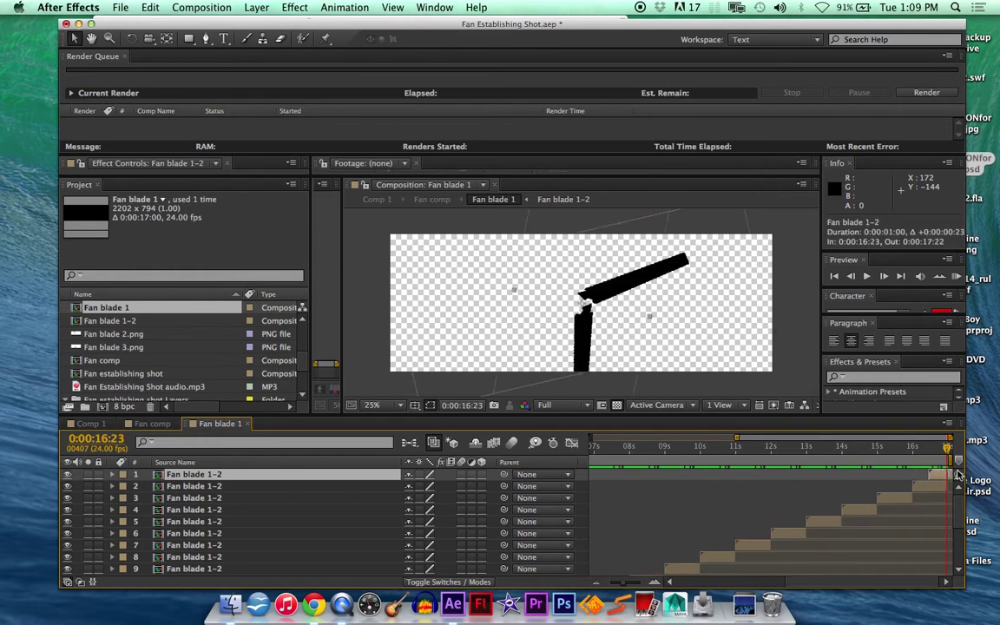
{"action": "key", "text": "equal"}
{"action": "key", "text": "equal"}
{"action": "key", "text": "equal"}
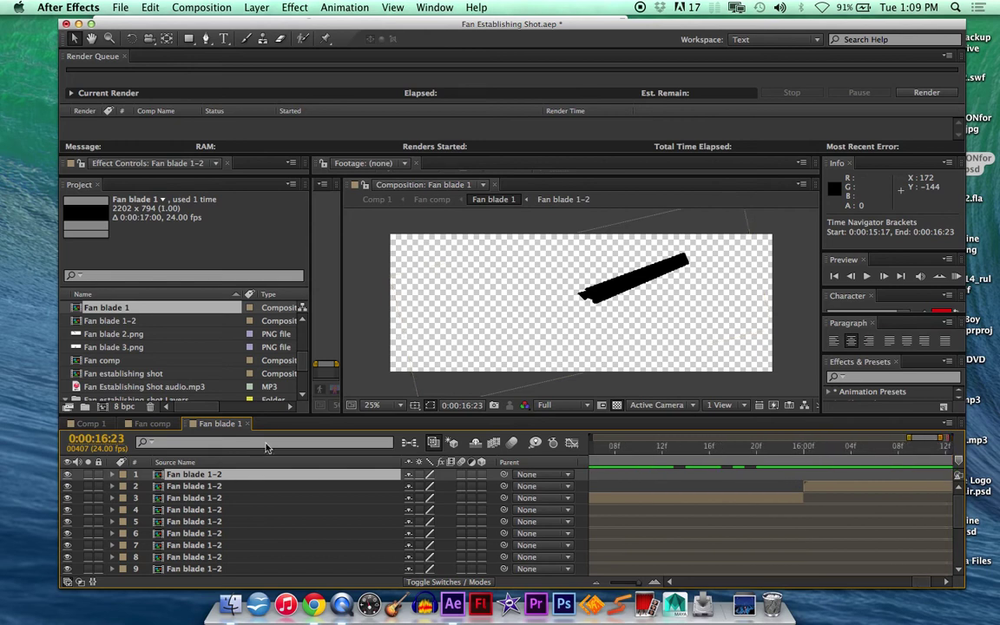
{"action": "left_click", "coordinate": [248, 424]}
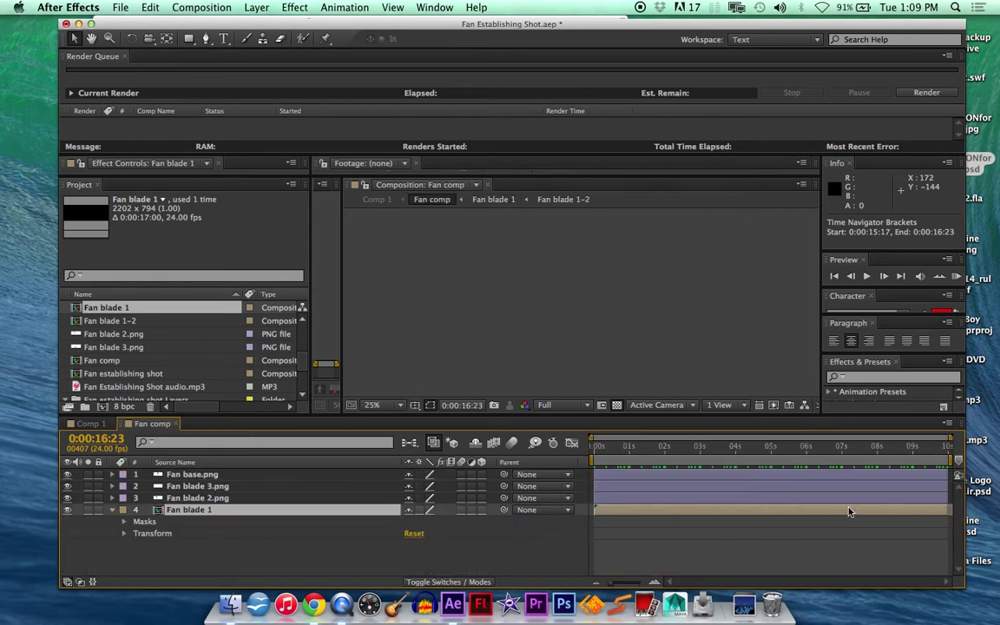
Save the project and set the Fan comp's duration to 0:00:17:00.
{"action": "left_click", "coordinate": [632, 449]}
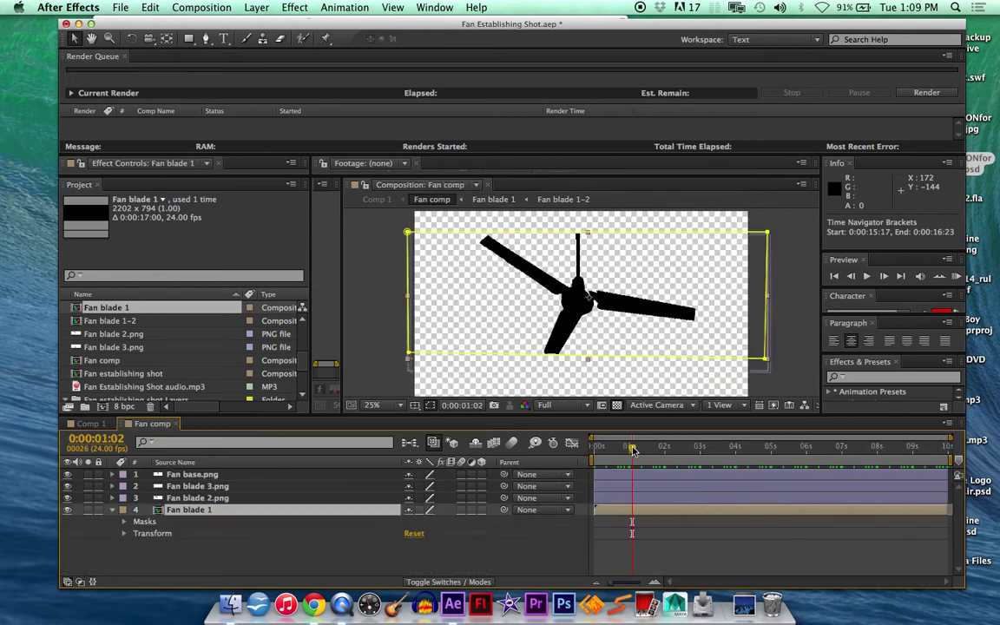
{"action": "key", "text": "super+s"}
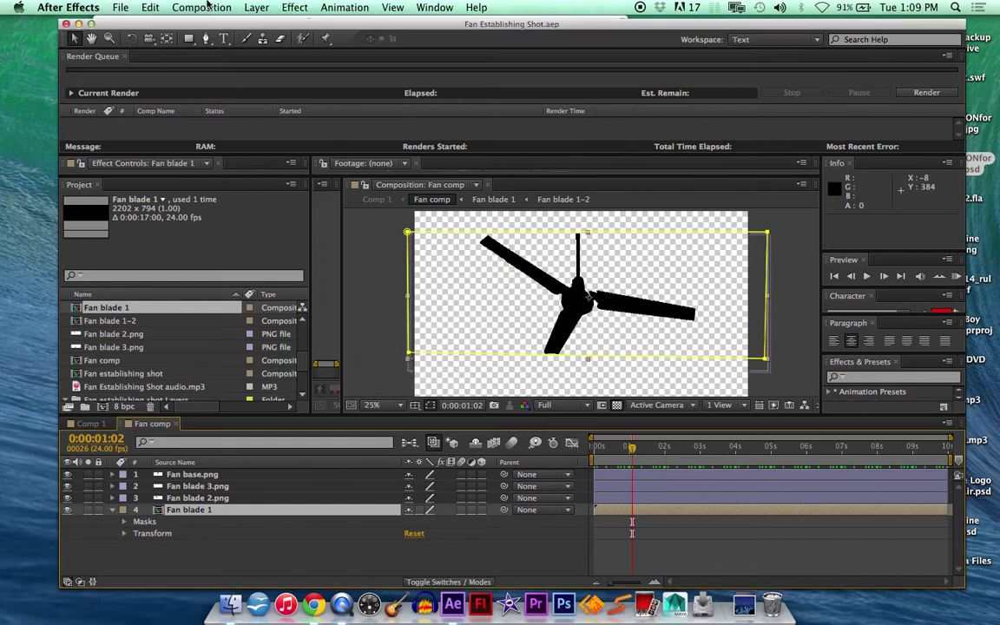
{"action": "left_click", "coordinate": [201, 7]}
{"action": "left_click", "coordinate": [205, 43]}
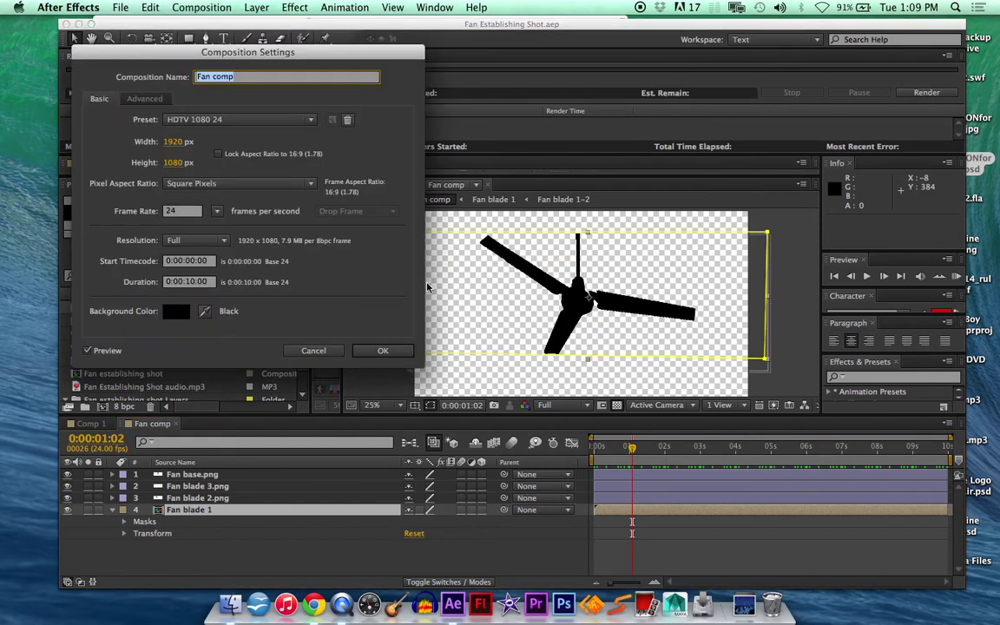
{"action": "left_click", "coordinate": [188, 281]}
{"action": "key", "text": "BackSpace"}
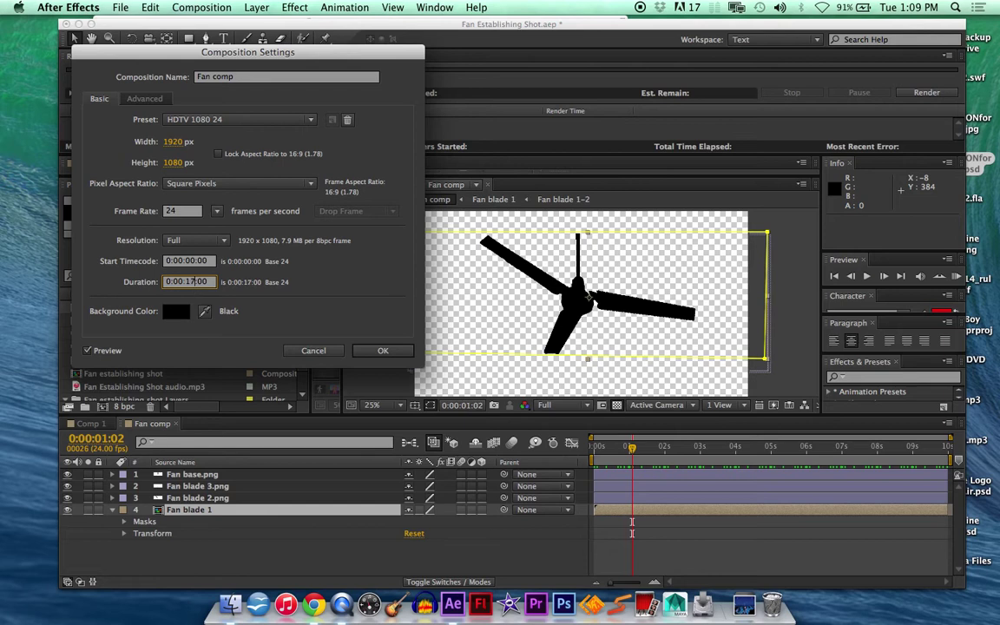
{"action": "key", "text": "Return"}
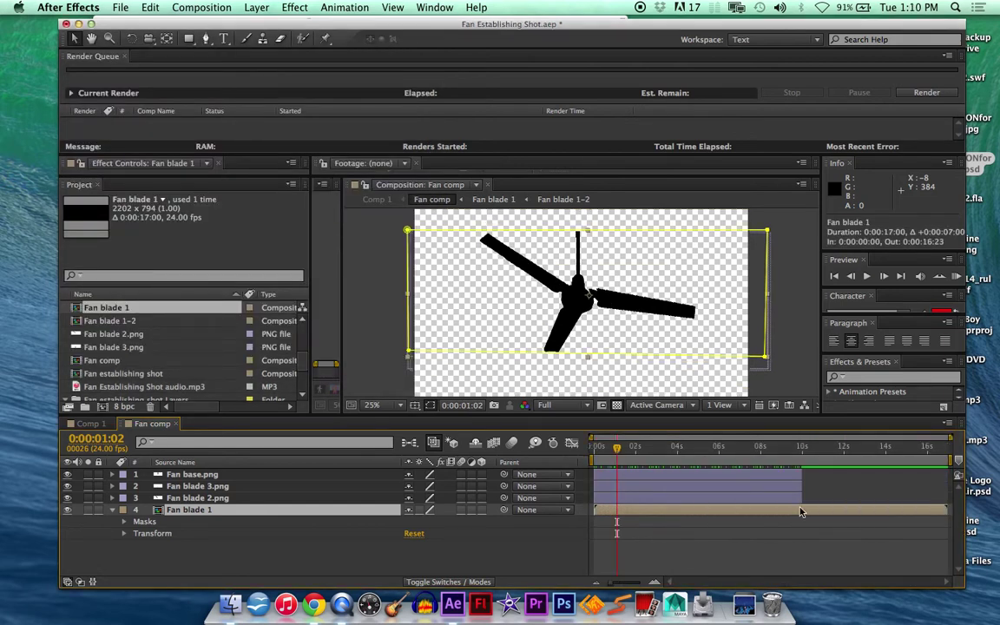
Extend the Fan base, Fan blade 3 and Fan blade 2 layers, plus the Fan comp layer in Comp 1, to the 17-second end.
{"action": "left_click", "coordinate": [783, 475]}
{"action": "left_click", "coordinate": [771, 487], "text": "shift"}
{"action": "left_click_drag", "start_coordinate": [801, 486], "coordinate": [948, 486]}
{"action": "left_click_drag", "start_coordinate": [805, 499], "coordinate": [951, 502]}
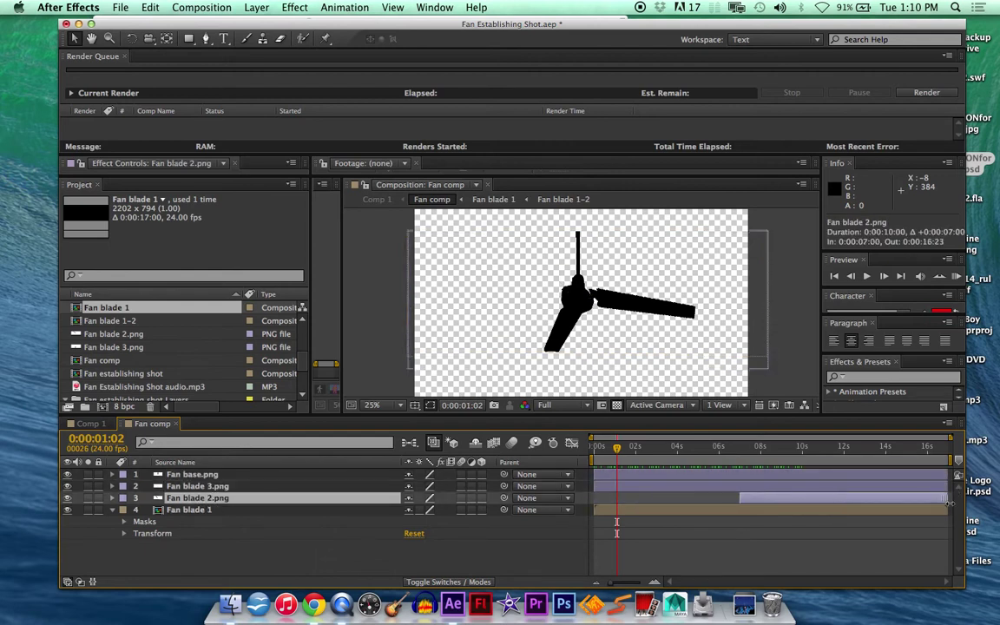
{"action": "key", "text": "super+z"}
{"action": "left_click_drag", "start_coordinate": [799, 497], "coordinate": [949, 499]}
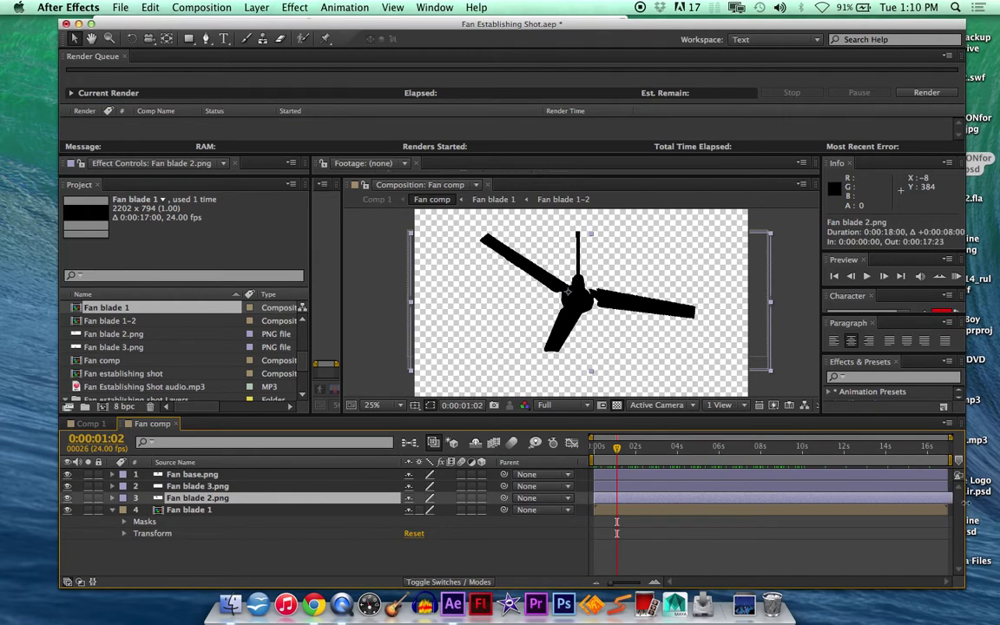
{"action": "left_click", "coordinate": [173, 425]}
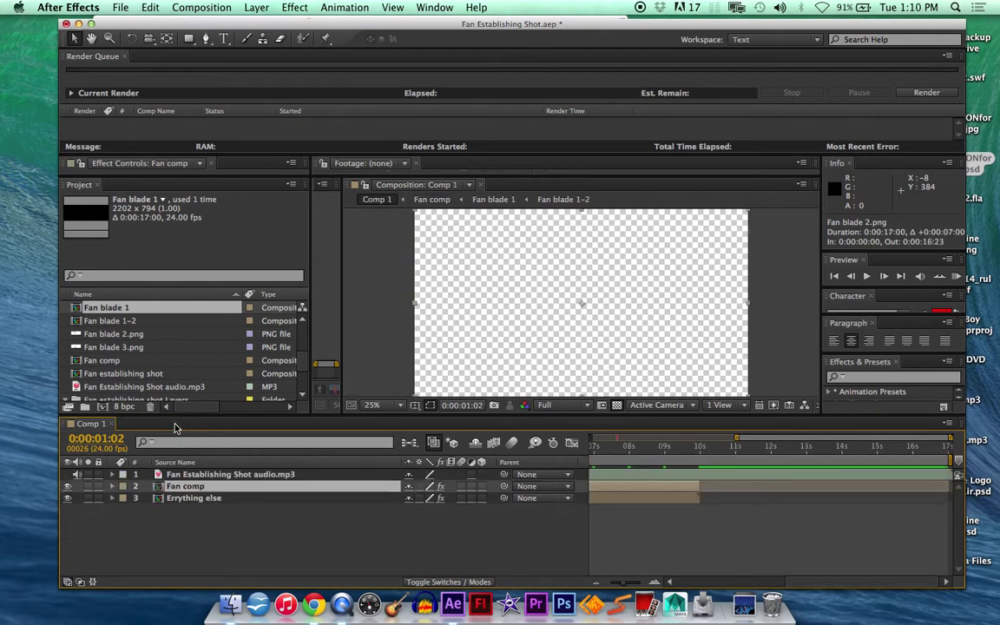
{"action": "left_click_drag", "start_coordinate": [698, 491], "coordinate": [949, 492]}
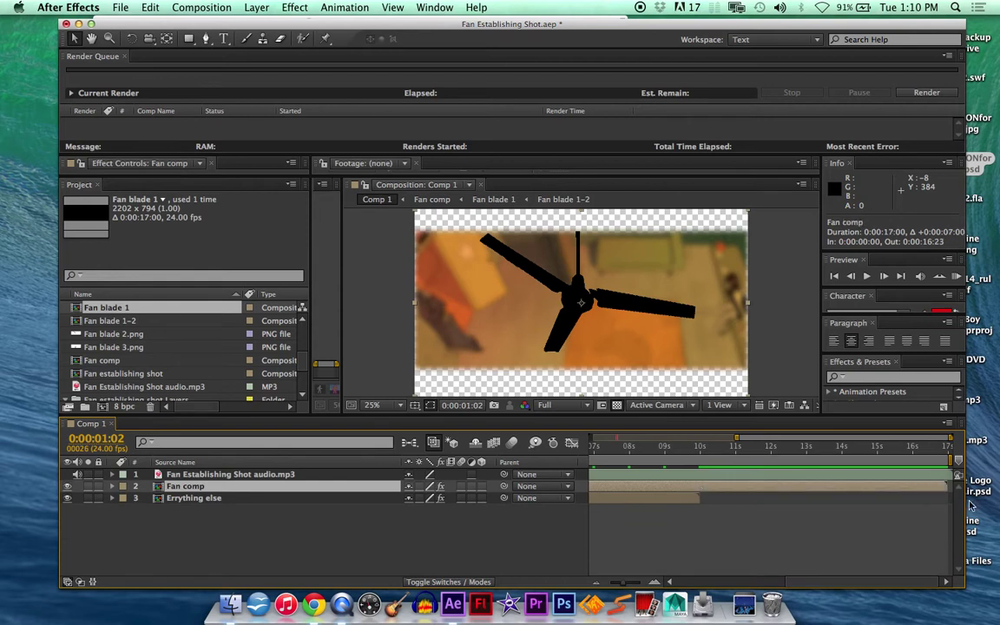
Open the Errything else composition and set its duration to 0:00:17:00.
{"action": "left_click", "coordinate": [694, 502]}
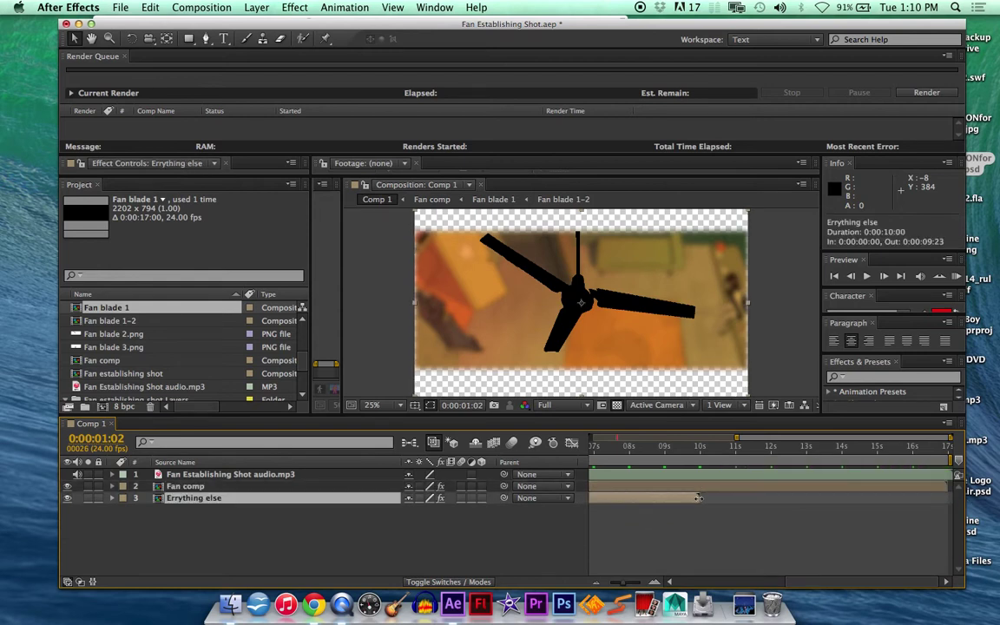
{"action": "double_click", "coordinate": [698, 498]}
{"action": "left_click", "coordinate": [286, 7]}
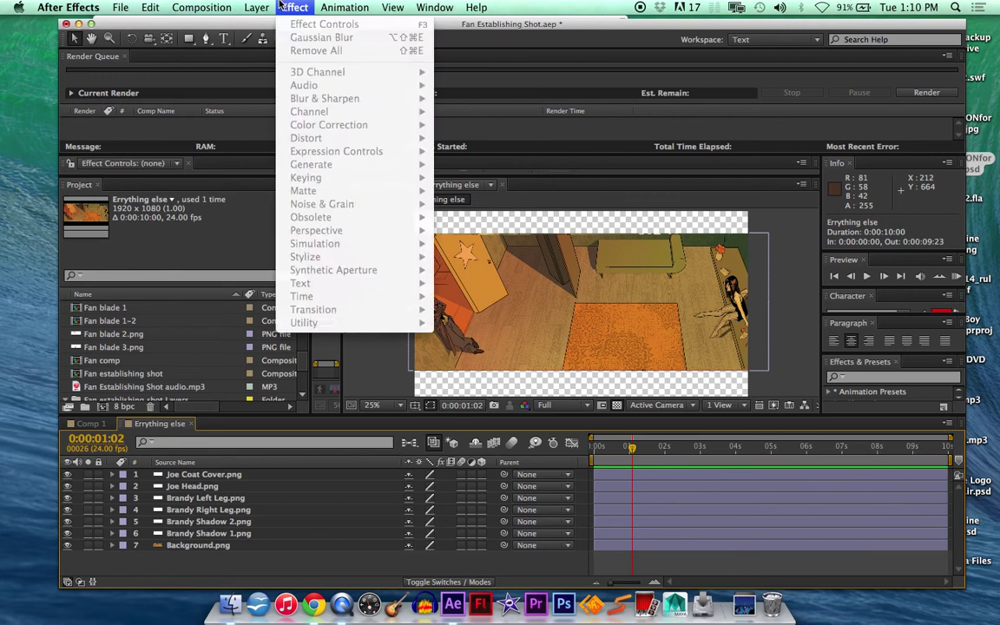
{"action": "left_click", "coordinate": [205, 44]}
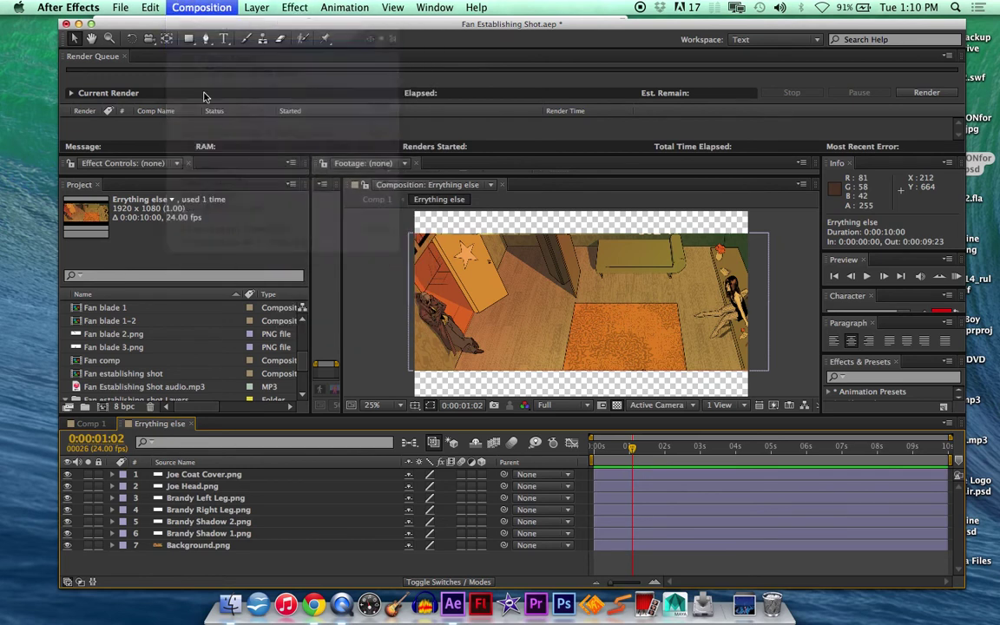
{"action": "left_click", "coordinate": [193, 283]}
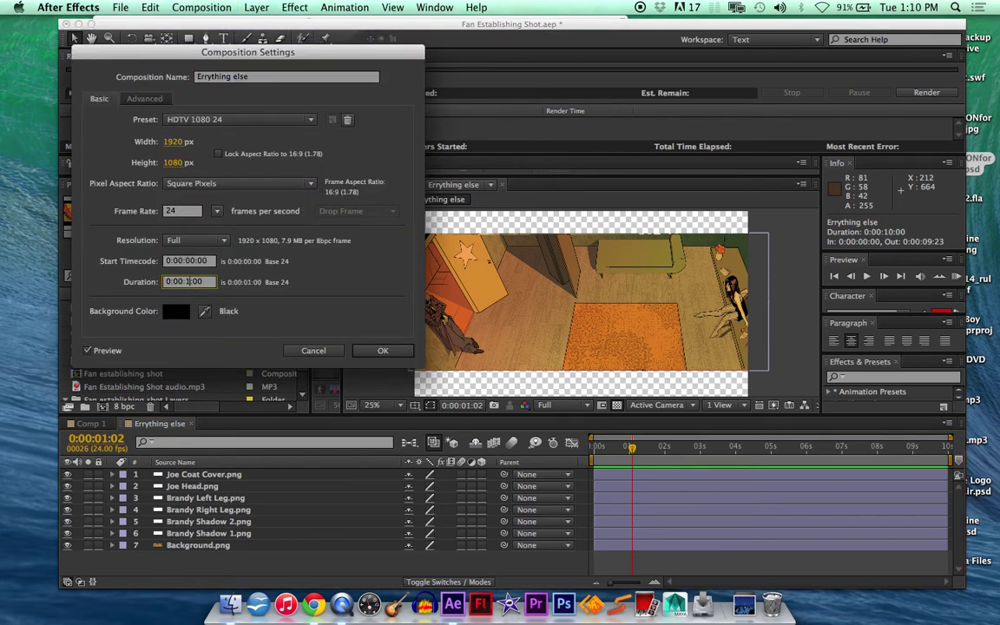
{"action": "key", "text": "Return"}
Extend all seven layers of Errything else, and the Errything else layer in Comp 1, to the 17-second end.
{"action": "scroll", "coordinate": [861, 482], "scroll_direction": "right", "scroll_amount": 5}
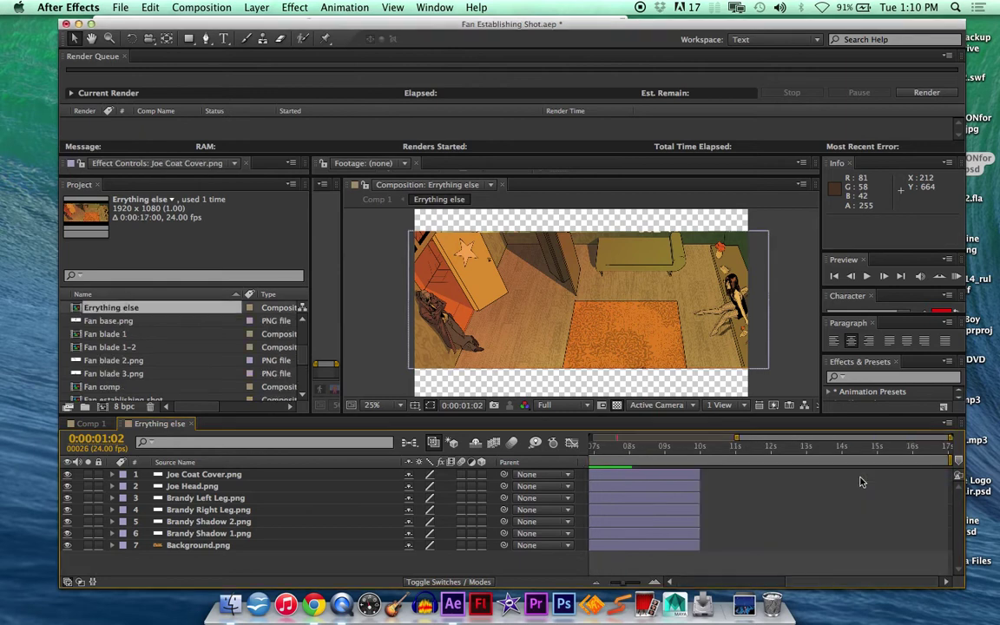
{"action": "key", "text": "minus"}
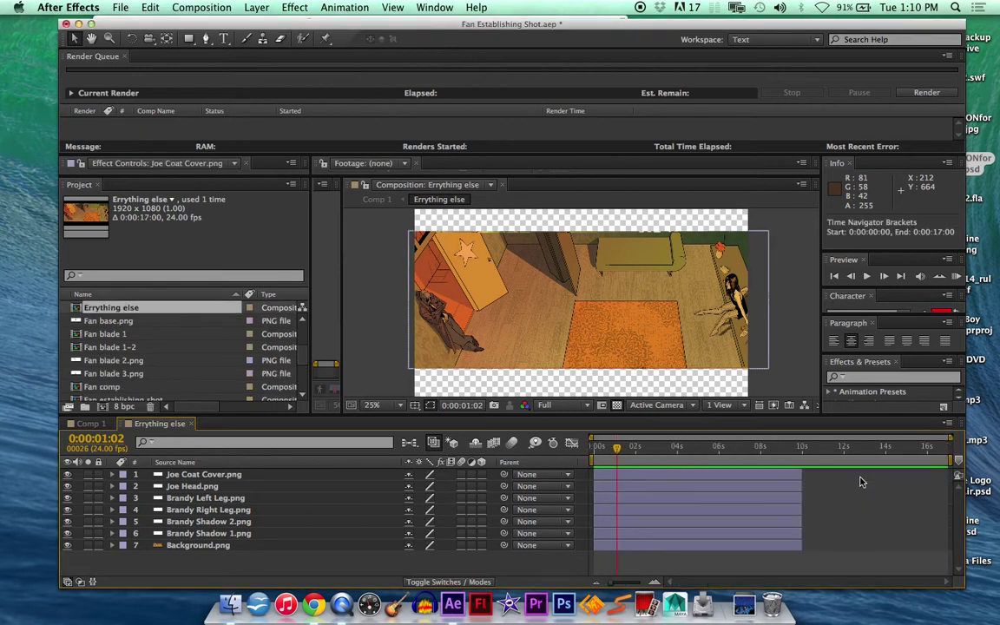
{"action": "left_click", "coordinate": [788, 477]}
{"action": "left_click", "coordinate": [756, 545], "text": "shift"}
{"action": "left_click_drag", "start_coordinate": [799, 508], "coordinate": [955, 509]}
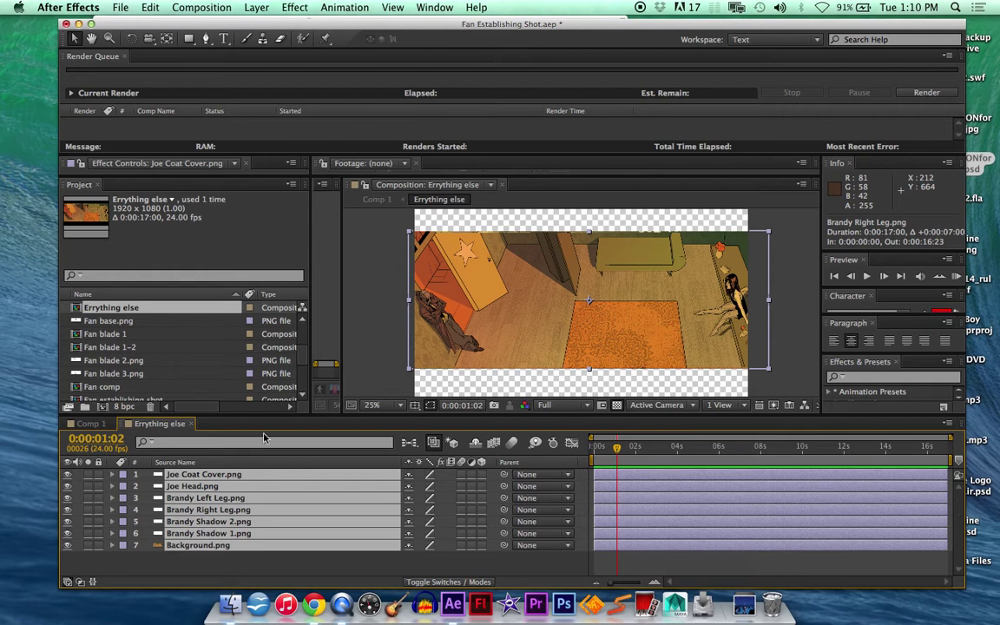
{"action": "left_click", "coordinate": [190, 425]}
{"action": "left_click_drag", "start_coordinate": [699, 498], "coordinate": [962, 509]}
Check the layer ends and the picture at the last frame of Comp 1, 0:00:16:23.
{"action": "left_click", "coordinate": [924, 488]}
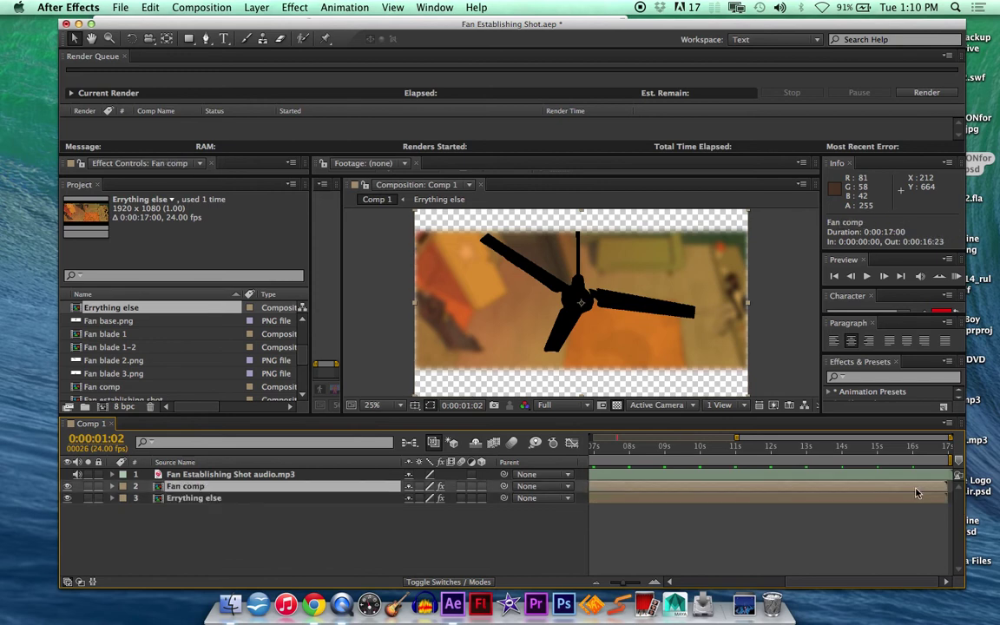
{"action": "left_click", "coordinate": [927, 476]}
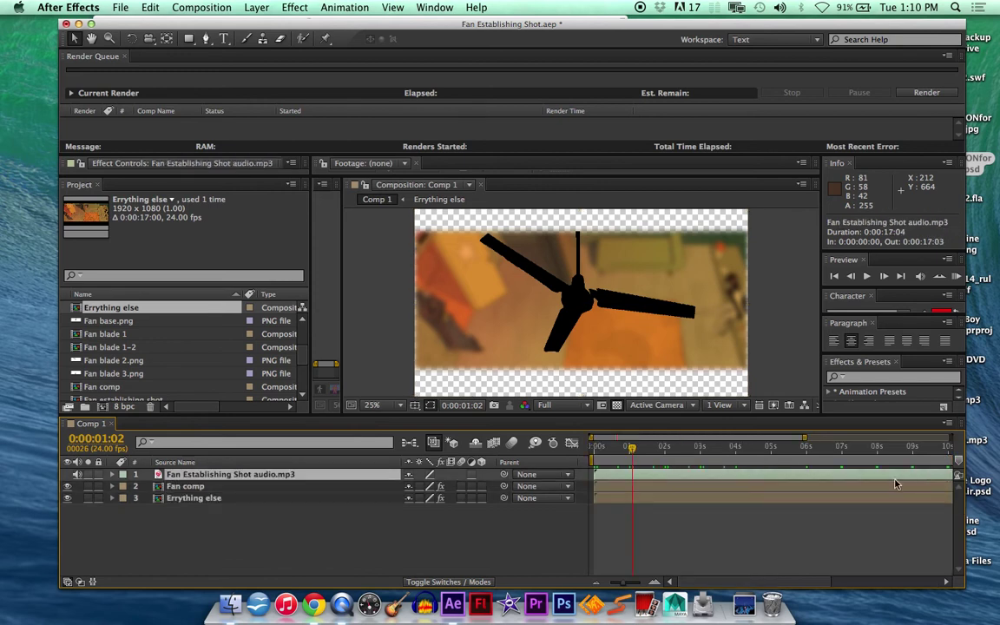
{"action": "left_click", "coordinate": [947, 448]}
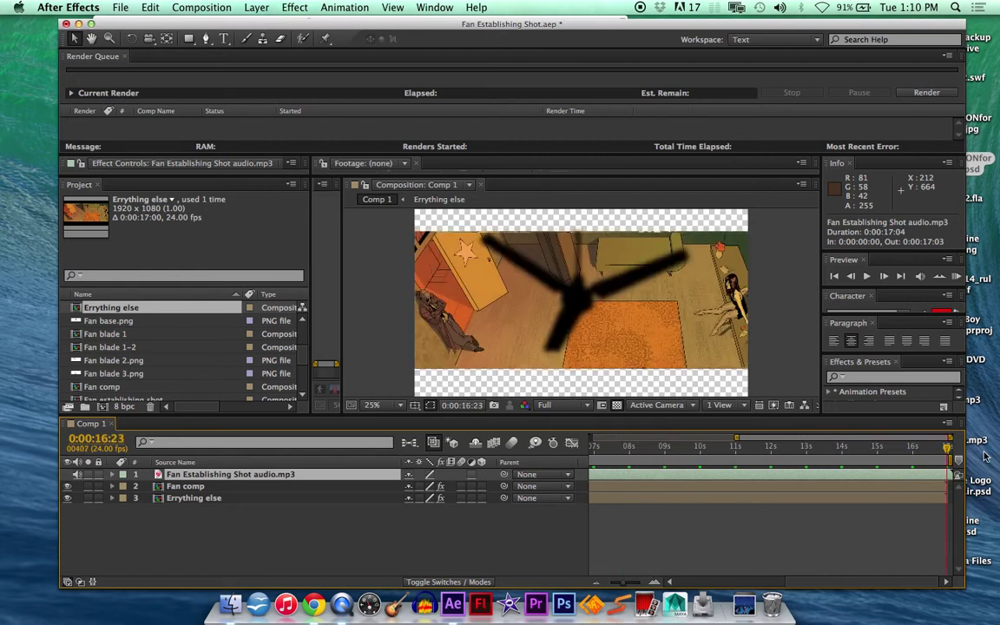
{"action": "scroll", "coordinate": [686, 504], "scroll_direction": "left", "scroll_amount": 3}
{"action": "scroll", "coordinate": [686, 505], "scroll_direction": "left", "scroll_amount": 2}
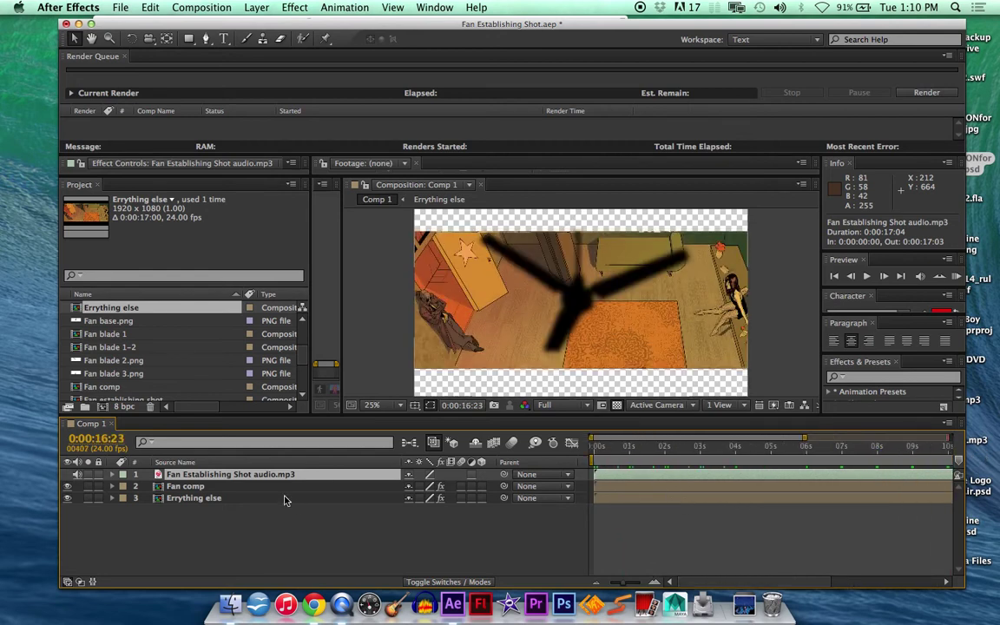
Reveal the Gaussian Blur keyframes of the Fan comp and Errything else layers and move the current time to 0:00:04:00.
{"action": "left_click", "coordinate": [228, 487]}
{"action": "left_click", "coordinate": [235, 498], "text": "shift"}
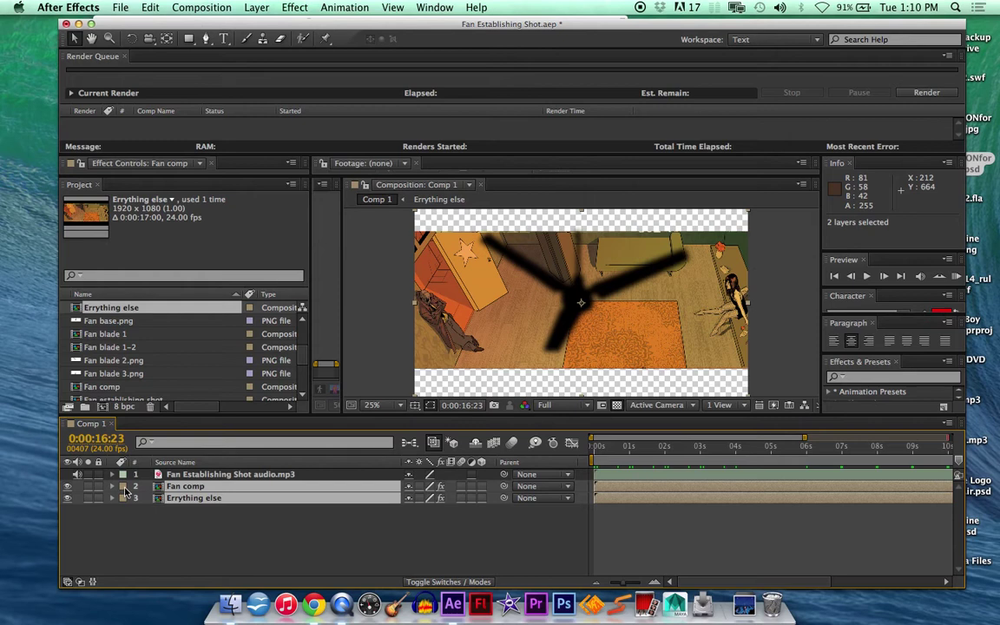
{"action": "key", "text": "super+Right"}
{"action": "scroll", "coordinate": [781, 554], "scroll_direction": "down", "scroll_amount": 3}
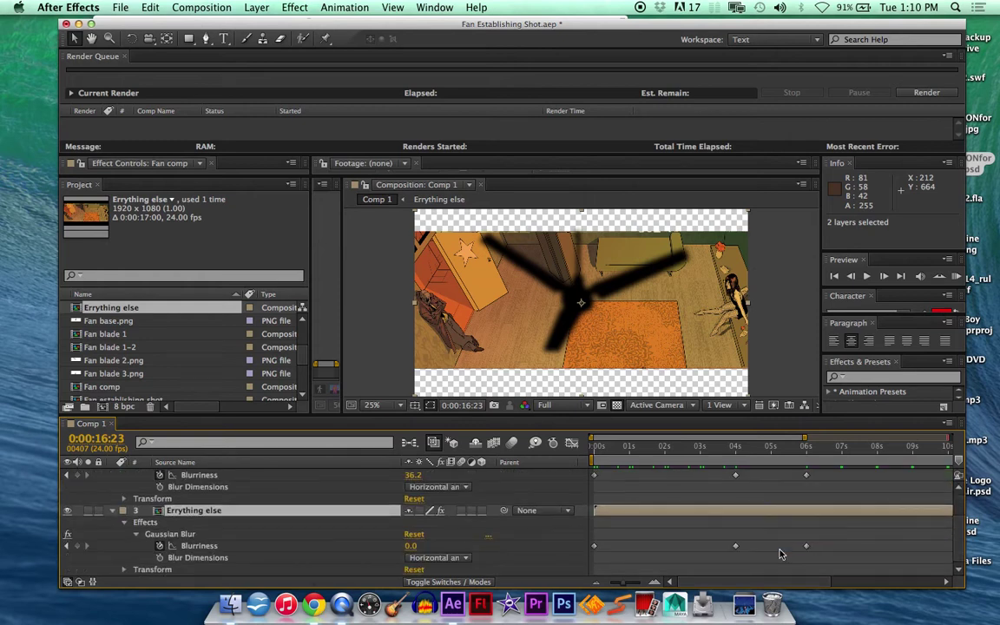
{"action": "scroll", "coordinate": [781, 554], "scroll_direction": "up", "scroll_amount": 2}
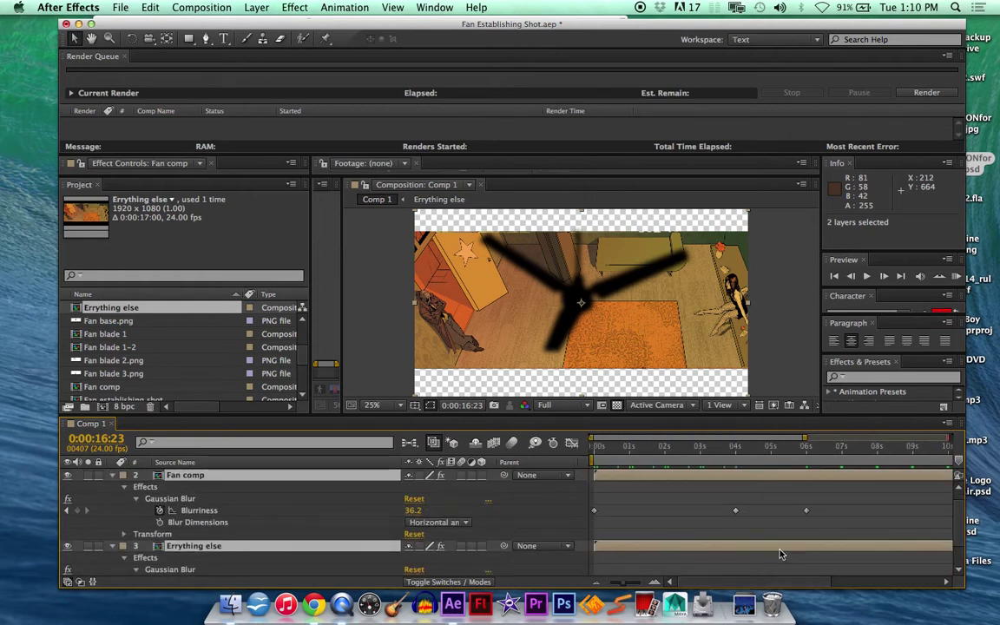
{"action": "scroll", "coordinate": [781, 554], "scroll_direction": "down", "scroll_amount": 2}
{"action": "scroll", "coordinate": [781, 554], "scroll_direction": "right", "scroll_amount": 2}
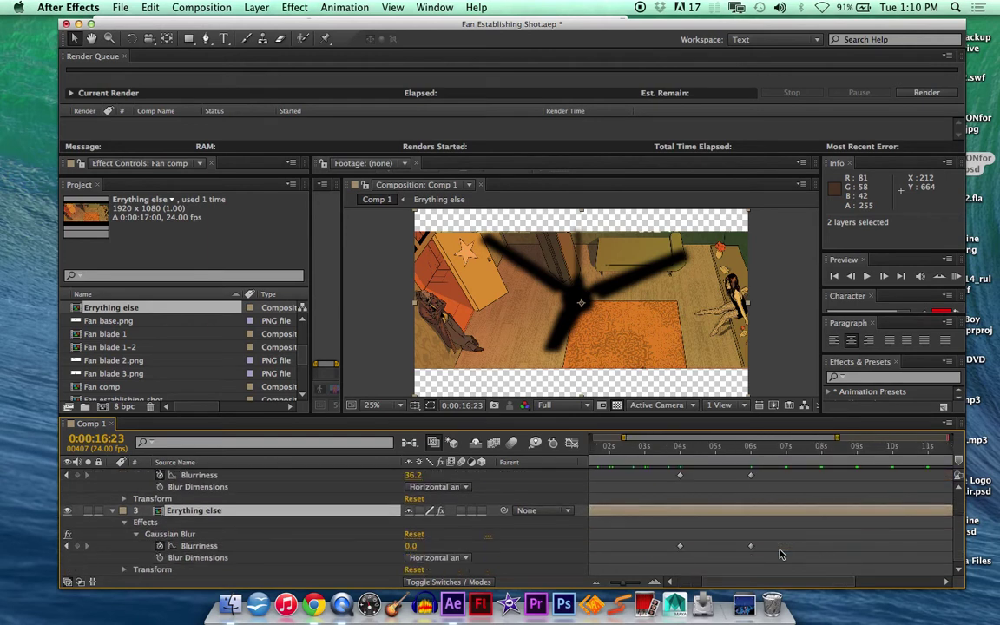
{"action": "key", "text": "minus"}
{"action": "scroll", "coordinate": [781, 554], "scroll_direction": "up", "scroll_amount": 3}
{"action": "left_click_drag", "start_coordinate": [634, 449], "coordinate": [666, 455]}
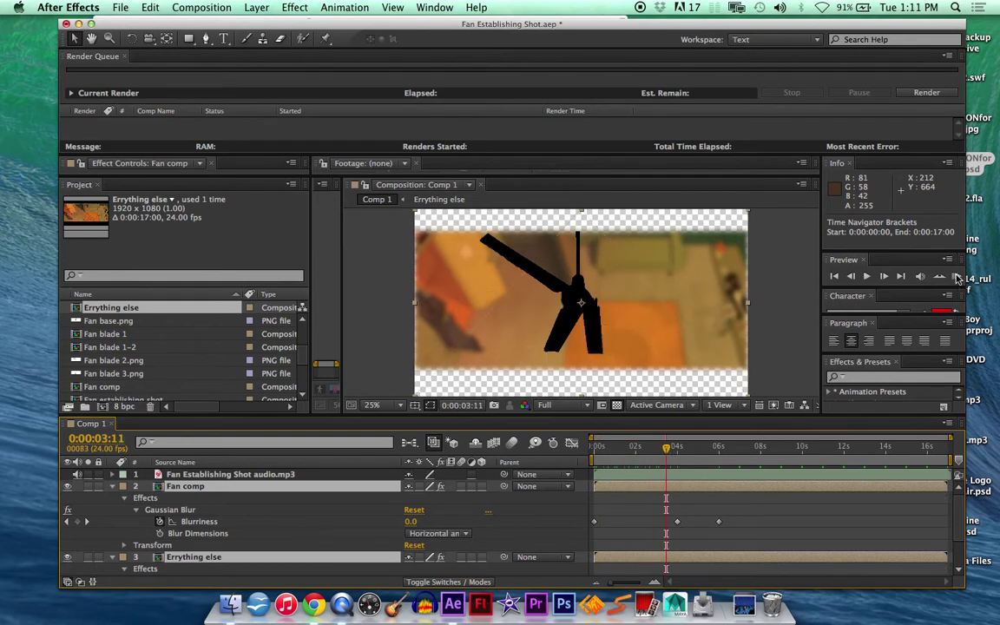
{"action": "left_click", "coordinate": [676, 453]}
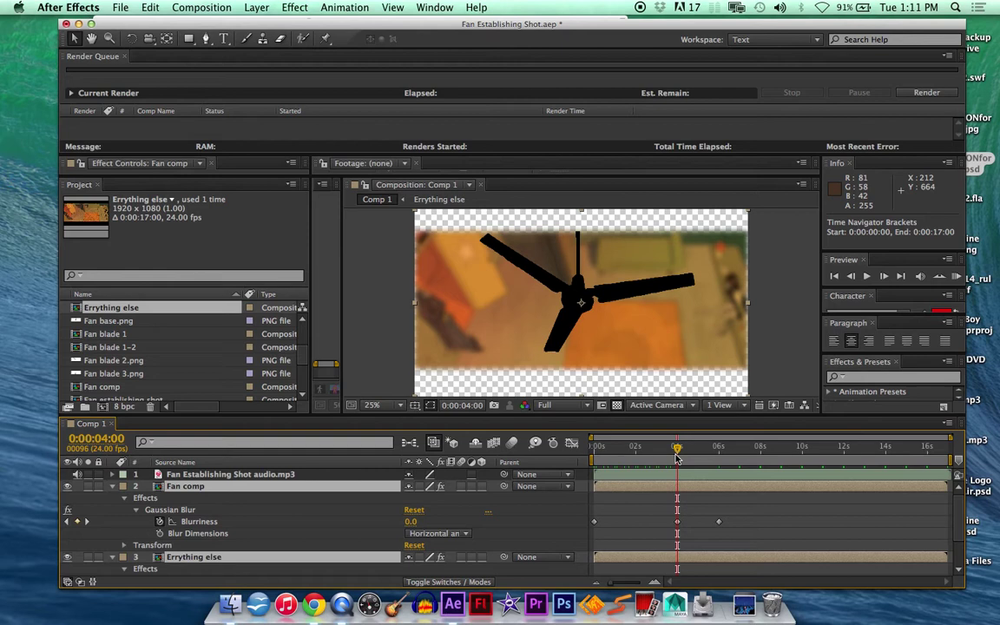
Save the project and open the Errything else composition with no layers selected.
{"action": "left_click", "coordinate": [638, 519]}
{"action": "key", "text": "super+s"}
{"action": "scroll", "coordinate": [234, 514], "scroll_direction": "down", "scroll_amount": 4}
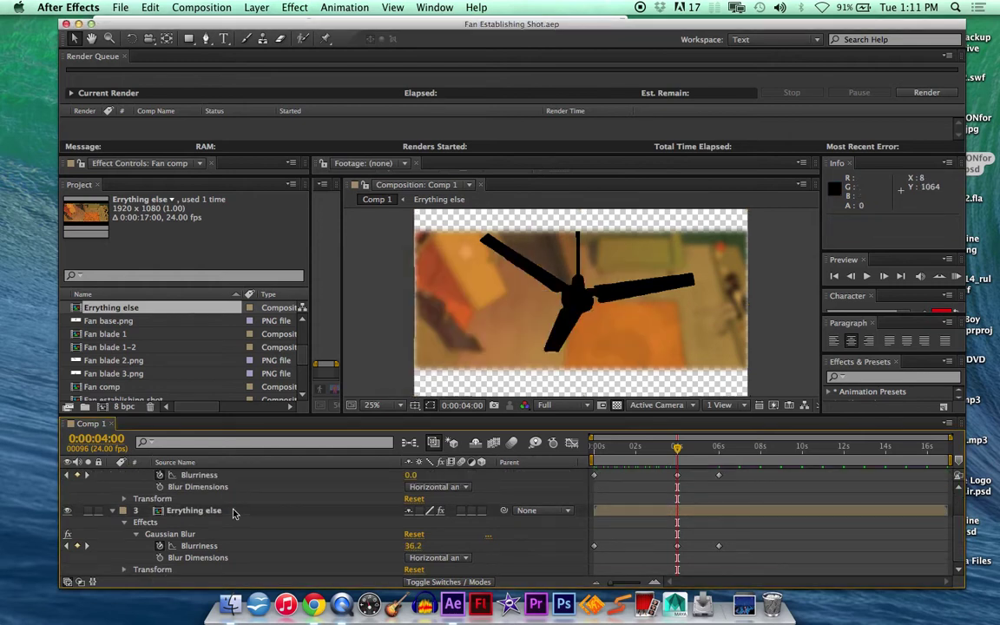
{"action": "double_click", "coordinate": [248, 512]}
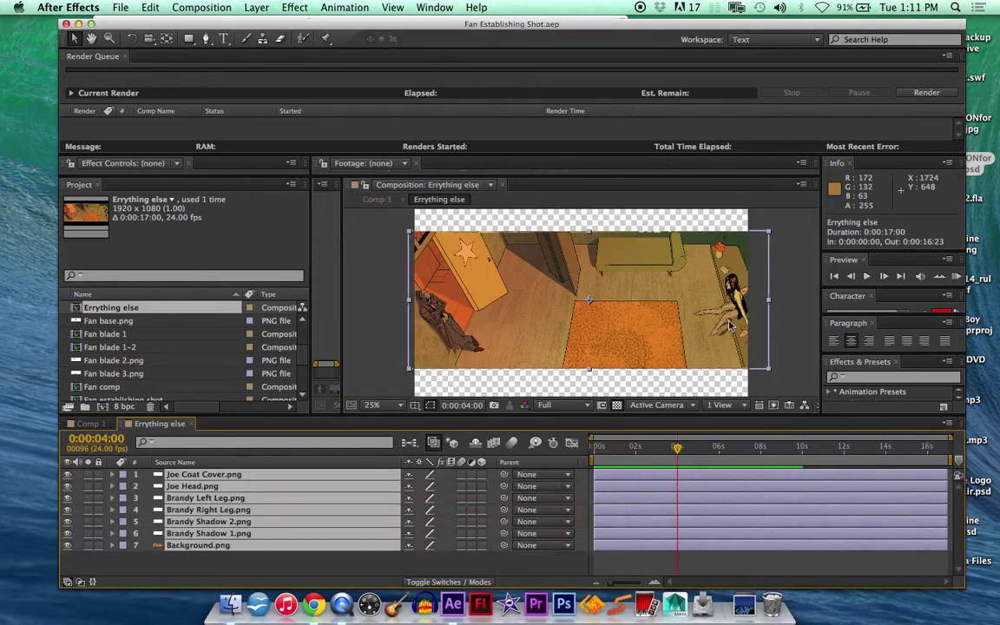
{"action": "left_click", "coordinate": [278, 566]}
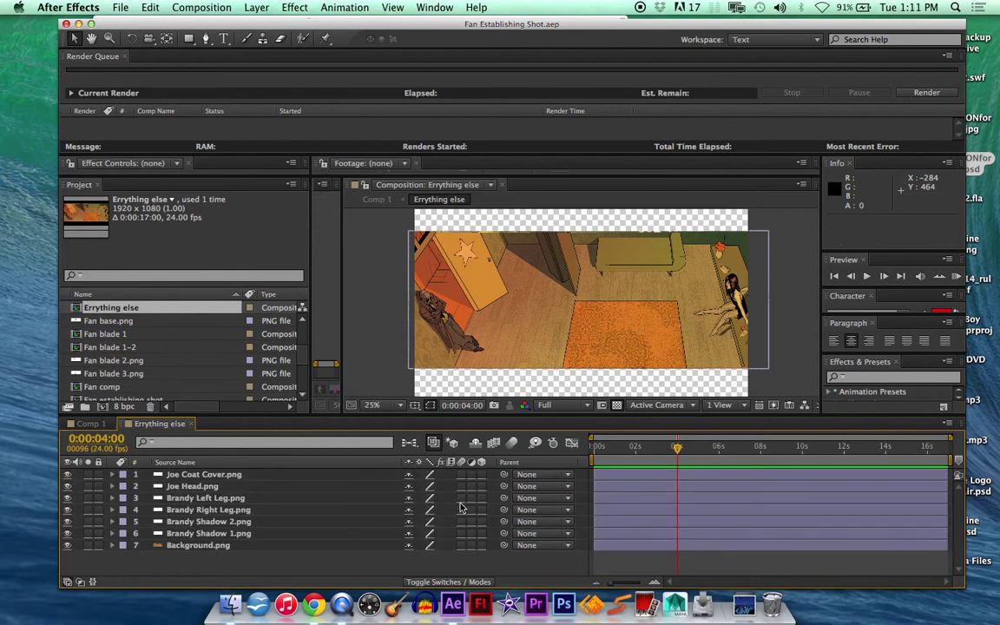
Examine Brandy's legs up close in the Errything else composition and identify the left and right leg layers.
{"action": "left_click", "coordinate": [236, 500]}
{"action": "scroll", "coordinate": [580, 288], "scroll_direction": "up", "scroll_amount": 2}
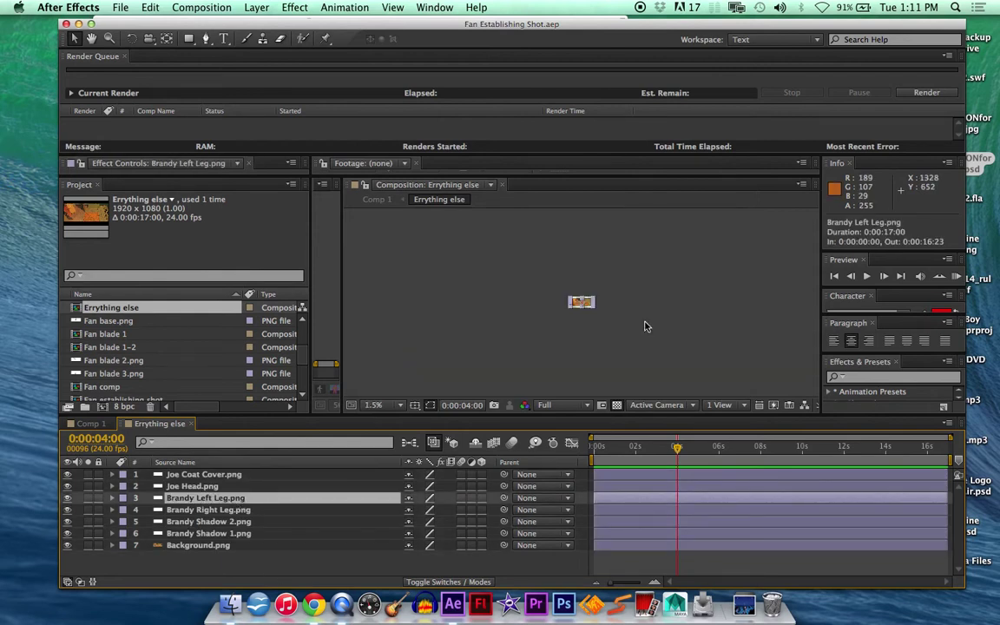
{"action": "left_click", "coordinate": [92, 41]}
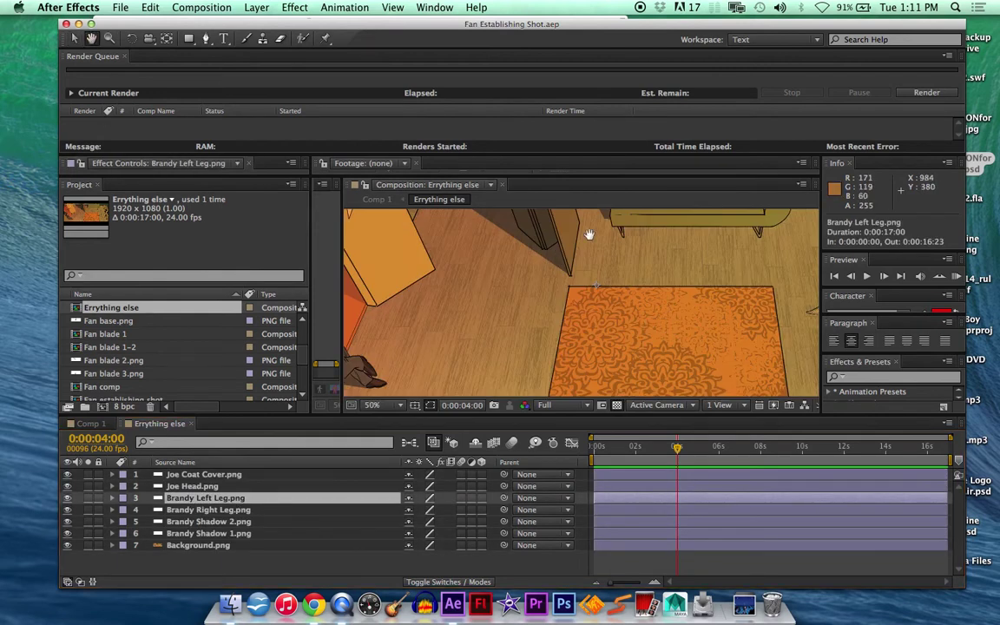
{"action": "left_click_drag", "start_coordinate": [591, 236], "coordinate": [294, 217]}
{"action": "left_click_drag", "start_coordinate": [560, 296], "coordinate": [579, 356]}
{"action": "scroll", "coordinate": [551, 298], "scroll_direction": "down", "scroll_amount": 6}
{"action": "scroll", "coordinate": [552, 298], "scroll_direction": "up", "scroll_amount": 7}
{"action": "scroll", "coordinate": [578, 356], "scroll_direction": "down", "scroll_amount": 1}
{"action": "left_click_drag", "start_coordinate": [553, 321], "coordinate": [576, 325]}
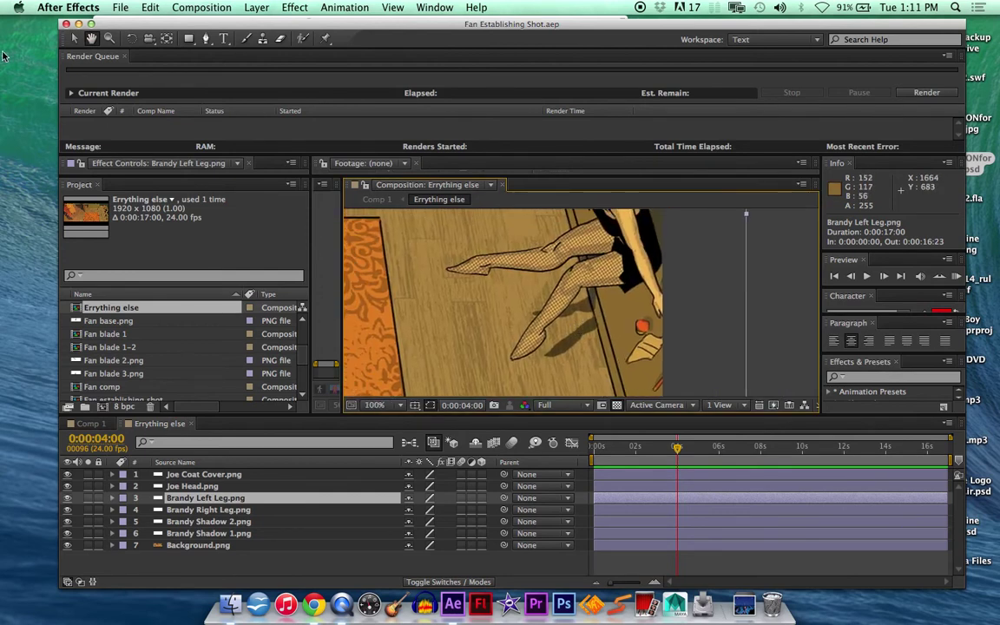
{"action": "left_click", "coordinate": [233, 511]}
Reveal the transform properties of Brandy Left Leg.png and set its anchor point's X value to 1672.0.
{"action": "left_click", "coordinate": [218, 499]}
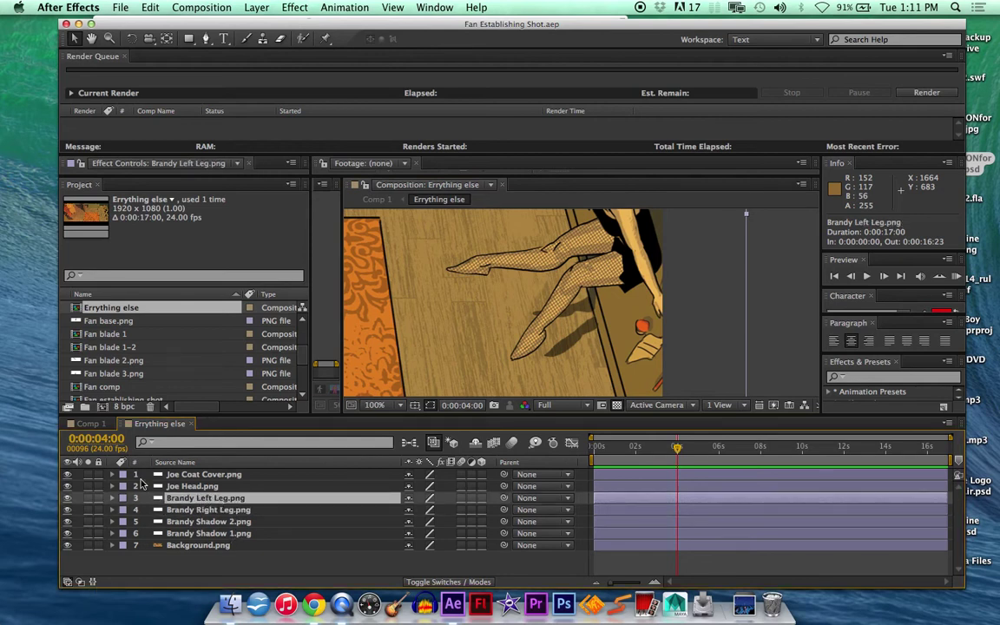
{"action": "left_click", "coordinate": [111, 499]}
{"action": "left_click", "coordinate": [124, 511]}
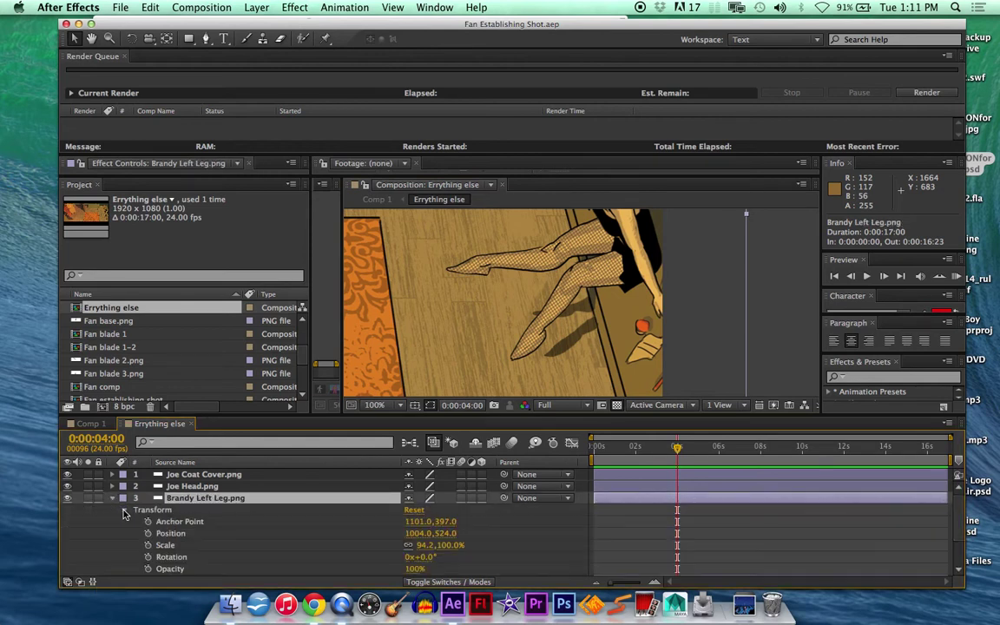
{"action": "scroll", "coordinate": [429, 323], "scroll_direction": "down", "scroll_amount": 4}
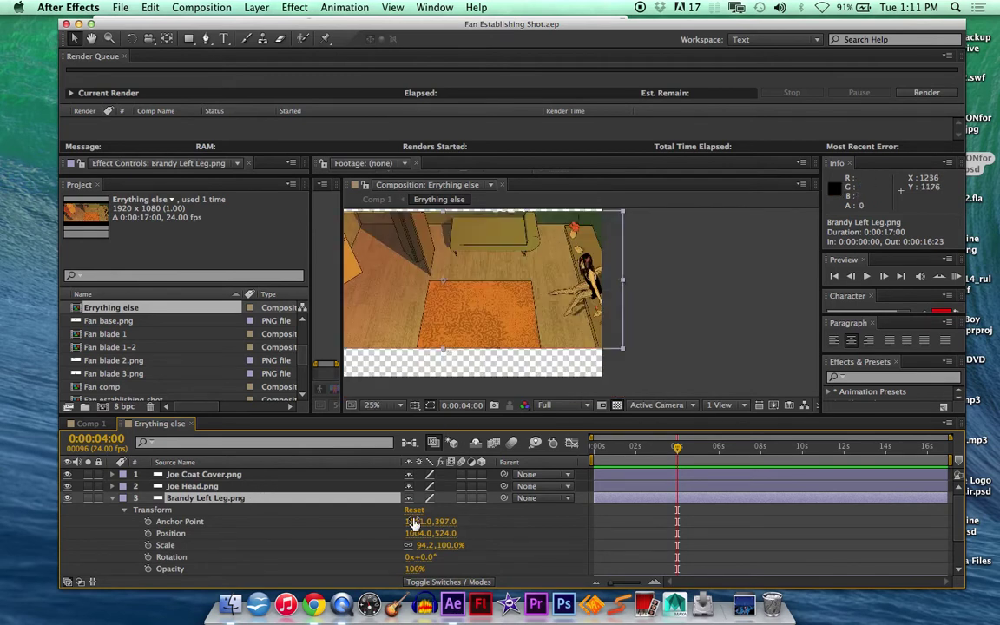
{"action": "left_click_drag", "start_coordinate": [408, 521], "coordinate": [306, 516]}
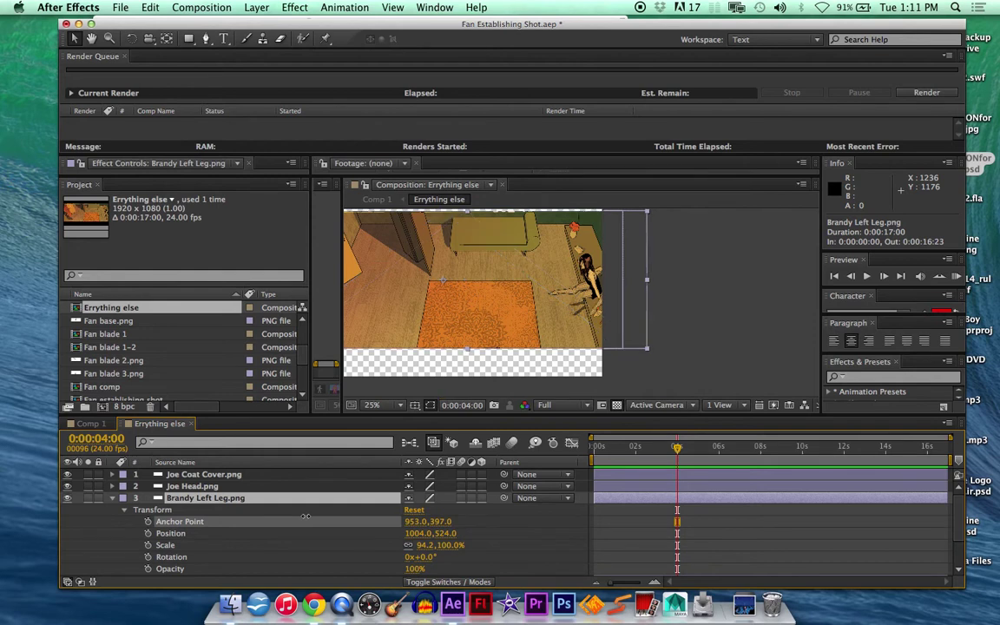
{"action": "left_click_drag", "start_coordinate": [525, 527], "coordinate": [817, 533]}
Hide every layer in Errything else except Brandy Left Leg.png.
{"action": "left_click", "coordinate": [67, 486]}
{"action": "left_click", "coordinate": [67, 475]}
{"action": "scroll", "coordinate": [145, 521], "scroll_direction": "down", "scroll_amount": 2}
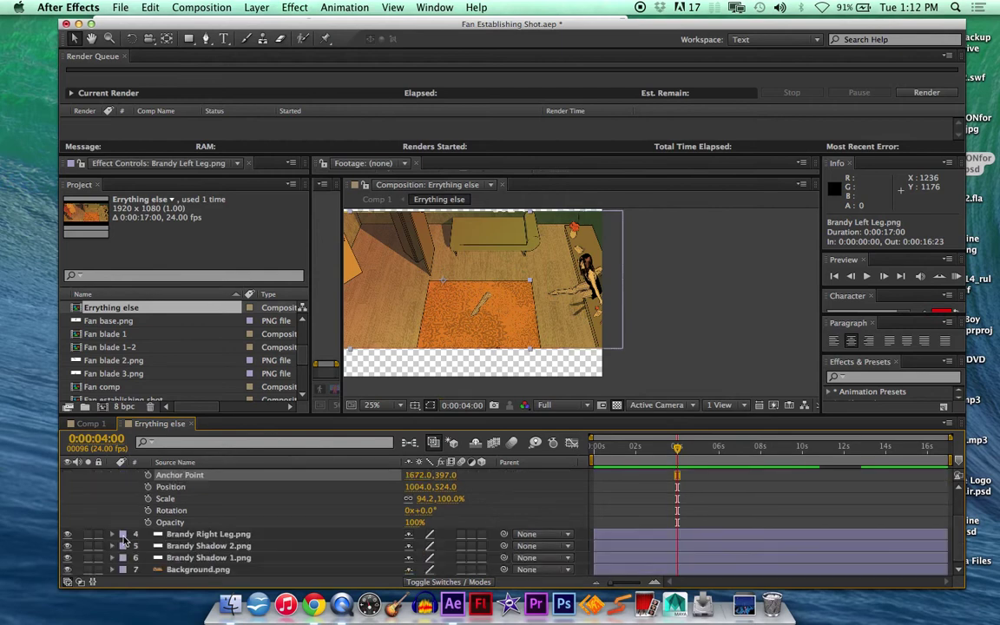
{"action": "scroll", "coordinate": [284, 505], "scroll_direction": "up", "scroll_amount": 3}
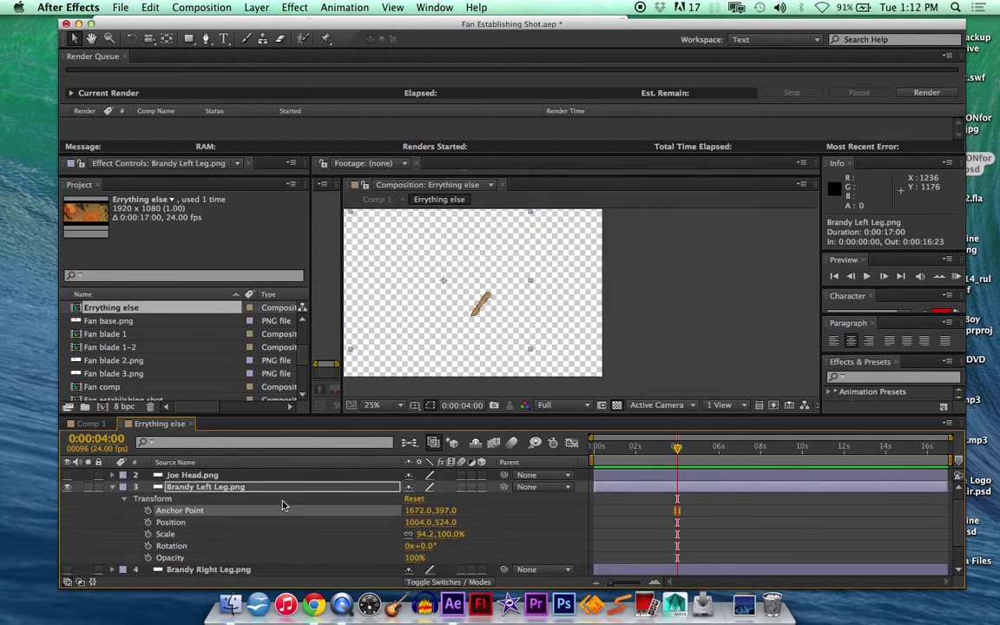
Set the Brandy Left Leg.png anchor point to 1953.0, 466.0 at the top of the leg and collapse the layer.
{"action": "left_click_drag", "start_coordinate": [419, 511], "coordinate": [598, 495]}
{"action": "left_click_drag", "start_coordinate": [435, 515], "coordinate": [487, 512]}
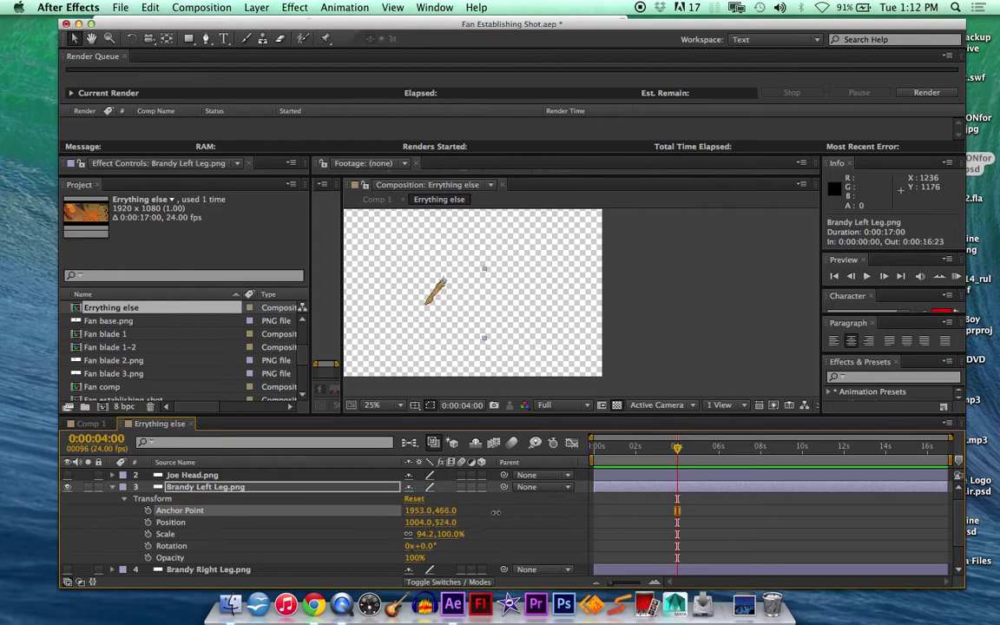
{"action": "left_click", "coordinate": [113, 488]}
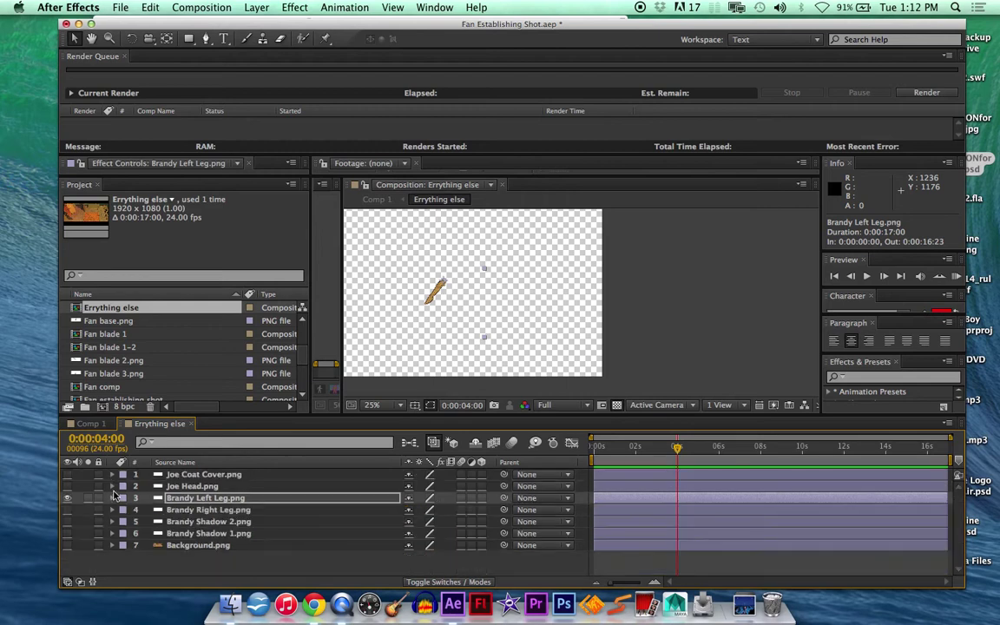
With only Brandy Right Leg.png visible, set its anchor point to 1913.0, 441.0, and show Brandy Left Leg.png again.
{"action": "left_click", "coordinate": [67, 498]}
{"action": "left_click", "coordinate": [67, 510]}
{"action": "left_click", "coordinate": [112, 510]}
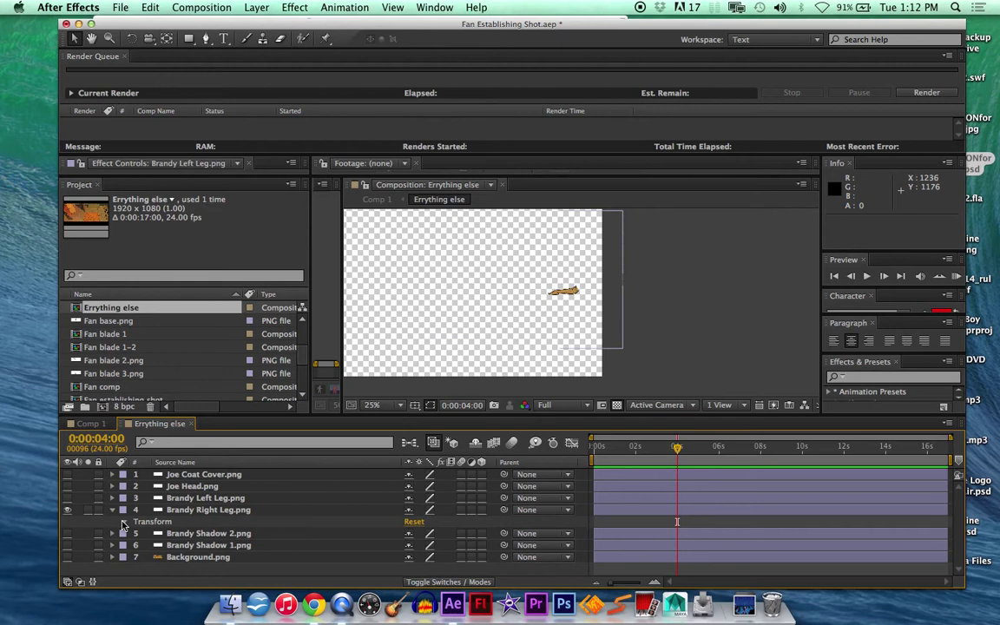
{"action": "left_click", "coordinate": [124, 522]}
{"action": "left_click_drag", "start_coordinate": [419, 522], "coordinate": [997, 526]}
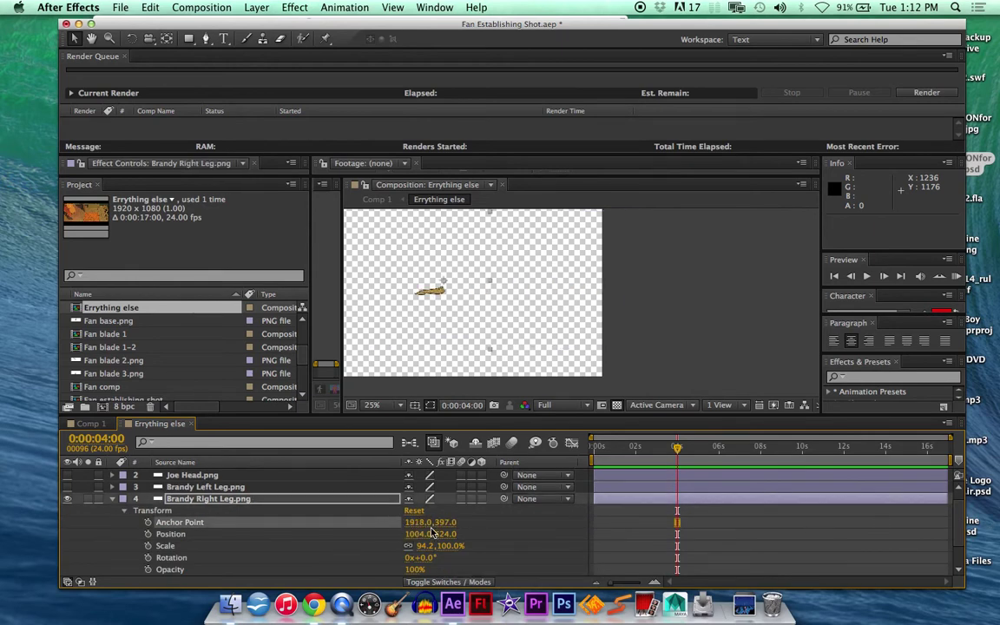
{"action": "left_click_drag", "start_coordinate": [426, 522], "coordinate": [470, 522]}
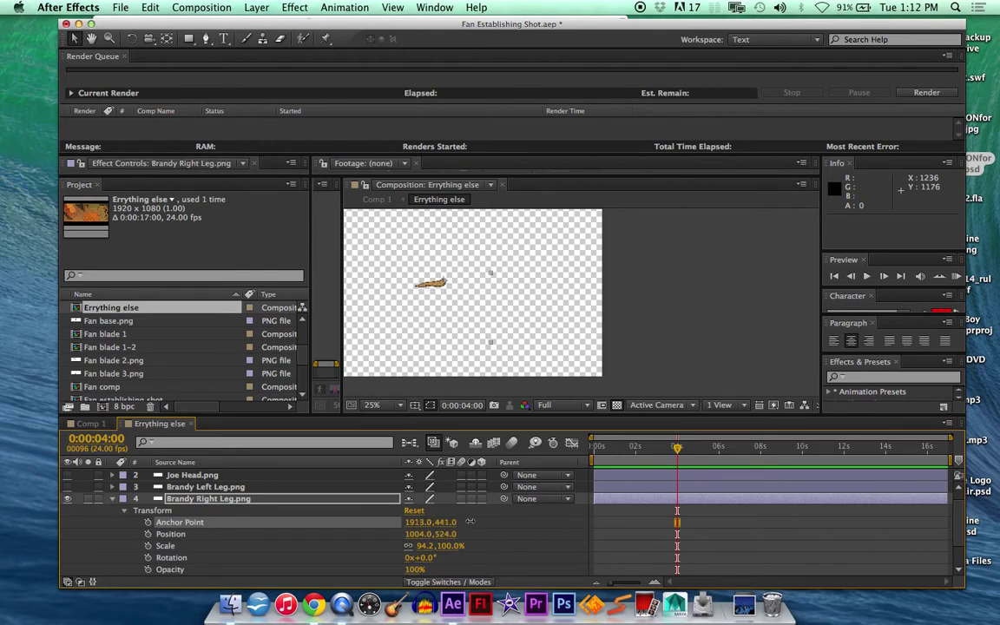
{"action": "left_click", "coordinate": [111, 499]}
{"action": "left_click", "coordinate": [67, 498]}
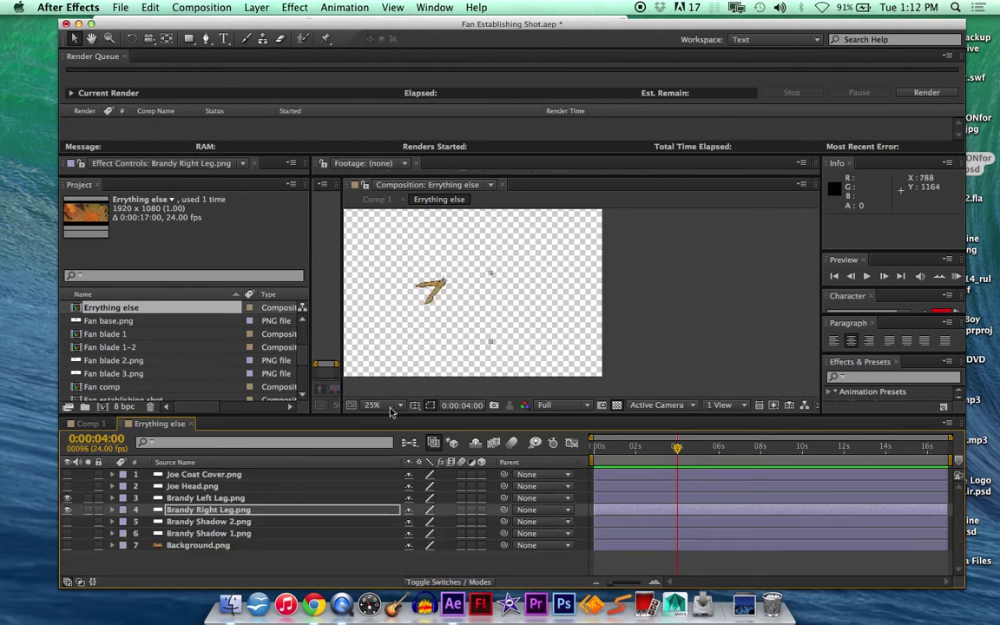
Show Background.png and move Brandy Right Leg.png to position 1768.0, 568.0, joining it to the seated woman's upper thigh.
{"action": "left_click", "coordinate": [68, 545]}
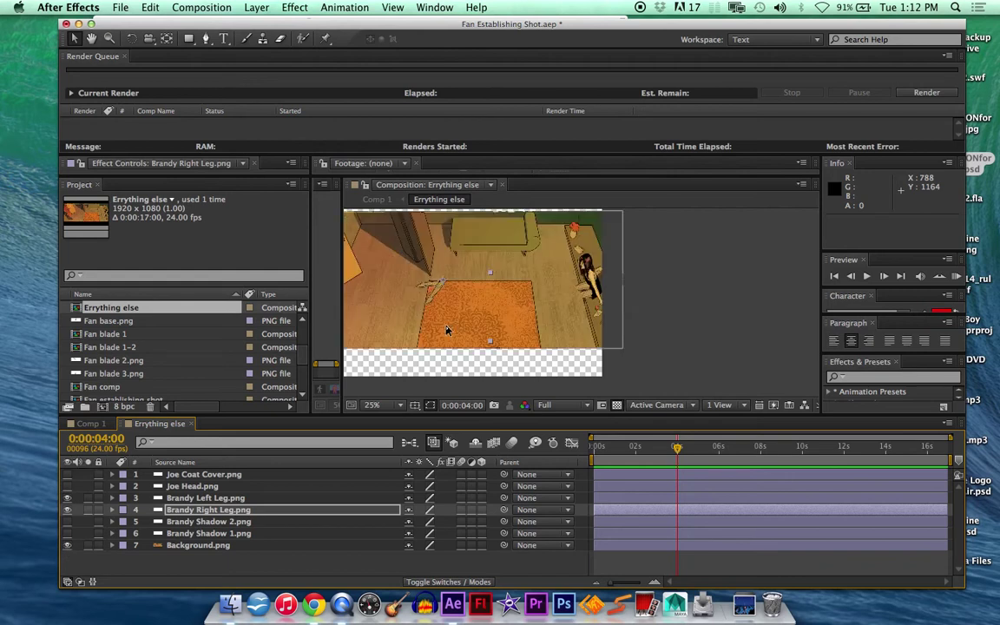
{"action": "left_click_drag", "start_coordinate": [437, 295], "coordinate": [573, 304]}
{"action": "scroll", "coordinate": [571, 300], "scroll_direction": "up", "scroll_amount": 2}
{"action": "scroll", "coordinate": [571, 301], "scroll_direction": "down", "scroll_amount": 4}
{"action": "scroll", "coordinate": [570, 300], "scroll_direction": "up", "scroll_amount": 6}
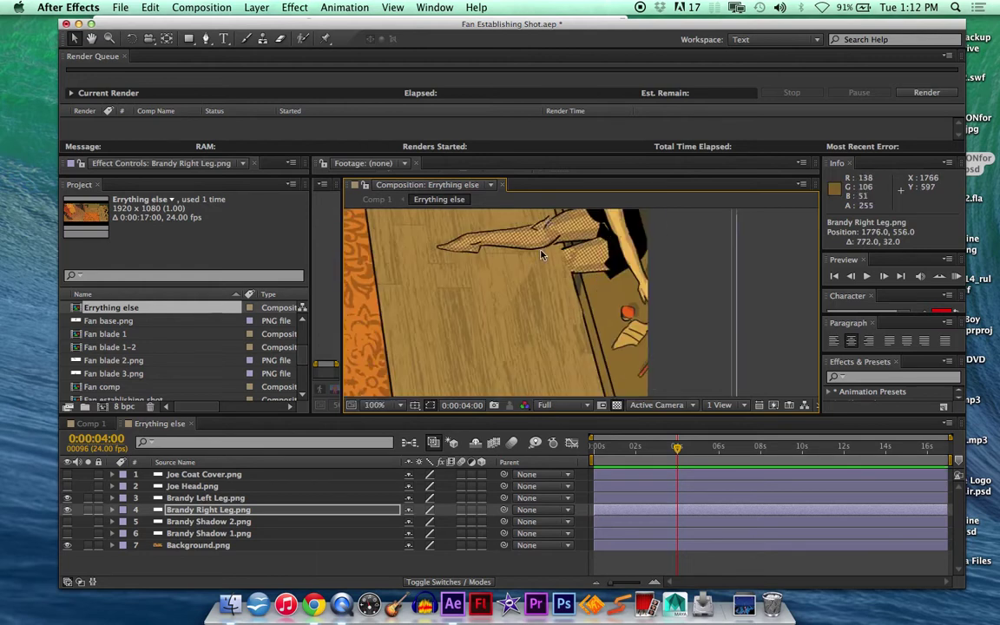
{"action": "mouse_move", "coordinate": [545, 241]}
{"action": "left_mouse_down"}
{"action": "mouse_move", "coordinate": [530, 252]}
{"action": "mouse_move", "coordinate": [493, 246]}
{"action": "mouse_move", "coordinate": [534, 250]}
{"action": "left_mouse_up"}
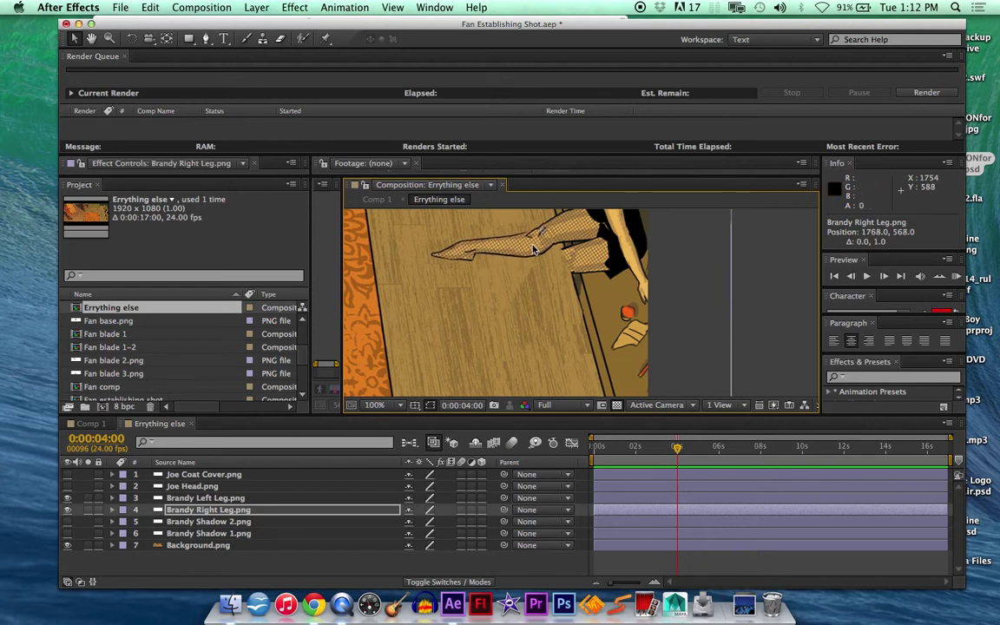
{"action": "scroll", "coordinate": [534, 250], "scroll_direction": "down", "scroll_amount": 2}
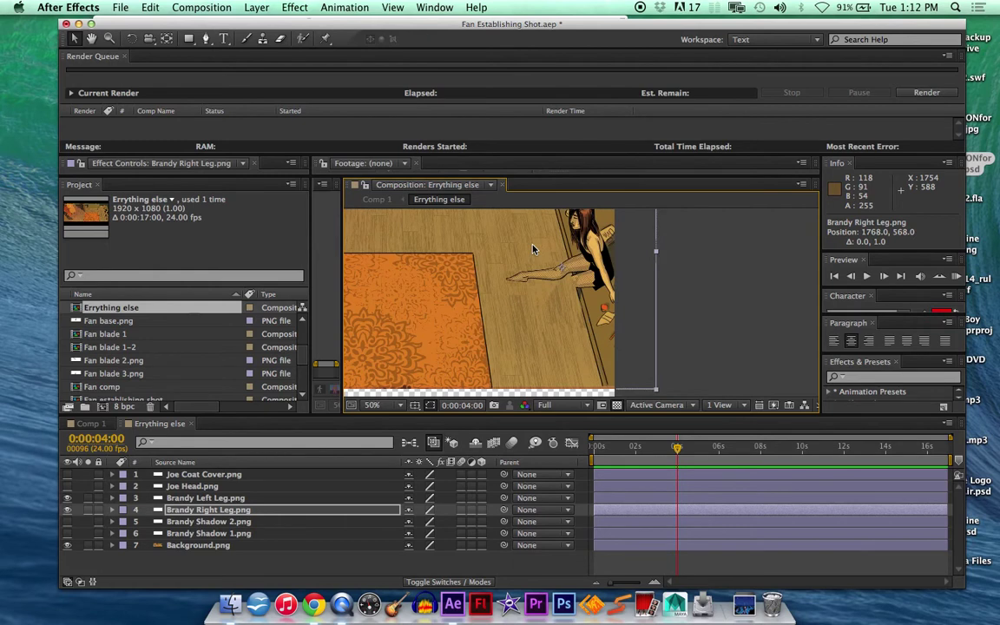
Move Brandy Left Leg.png to about position 1790, 599, against the seated woman's lower thigh.
{"action": "scroll", "coordinate": [534, 250], "scroll_direction": "down", "scroll_amount": 2}
{"action": "left_click", "coordinate": [434, 294]}
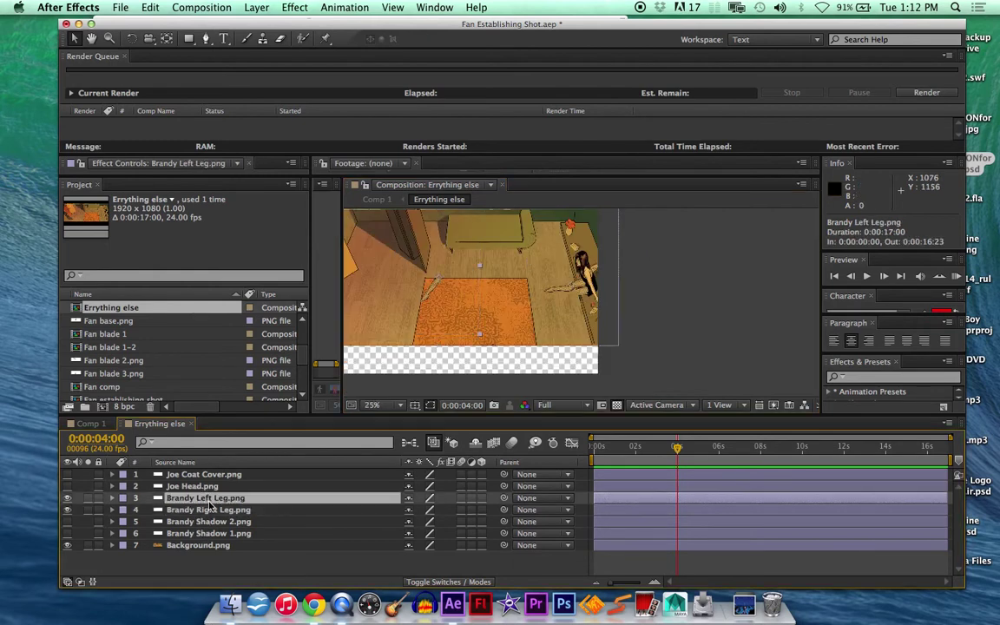
{"action": "left_click_drag", "start_coordinate": [434, 294], "coordinate": [554, 310]}
{"action": "scroll", "coordinate": [556, 309], "scroll_direction": "up", "scroll_amount": 2}
{"action": "scroll", "coordinate": [560, 307], "scroll_direction": "up", "scroll_amount": 2}
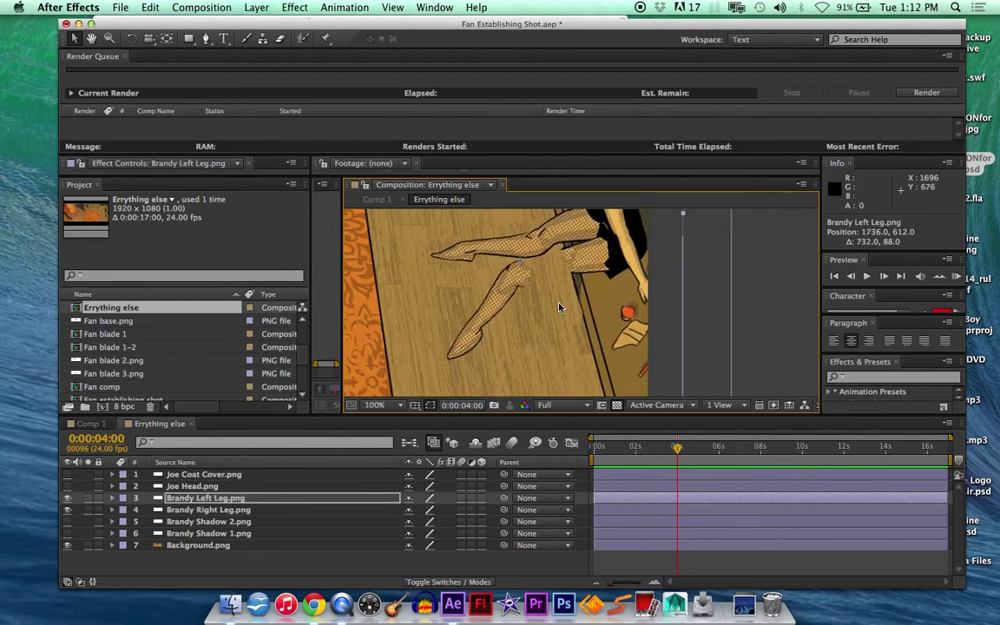
{"action": "left_click_drag", "start_coordinate": [505, 277], "coordinate": [544, 272]}
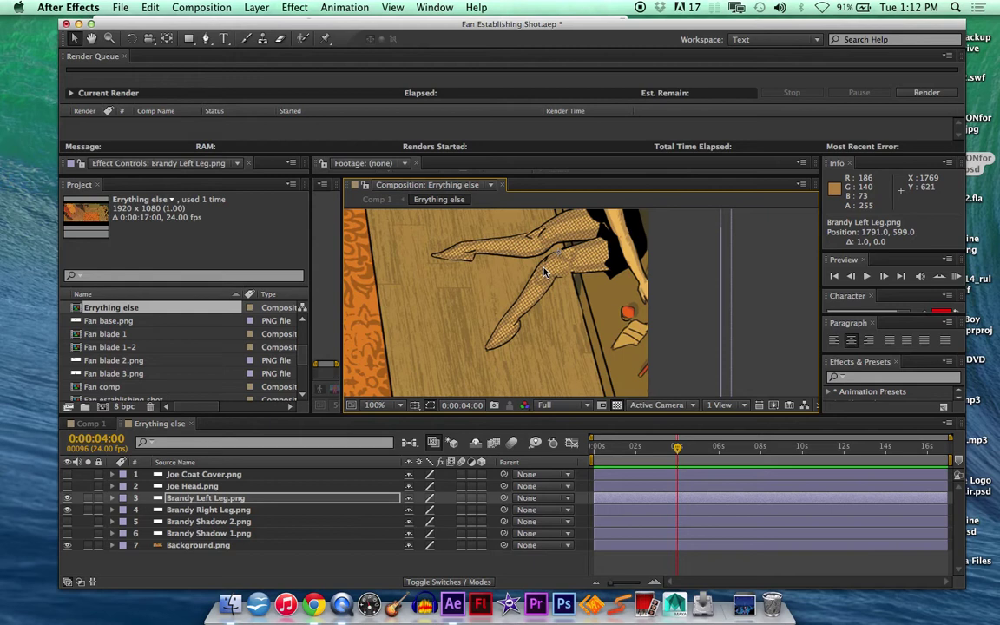
Nudge Brandy Left Leg.png to position 1802.0, 594.0 so the knee lines up with the thigh, and deselect it.
{"action": "key", "text": "Right"}
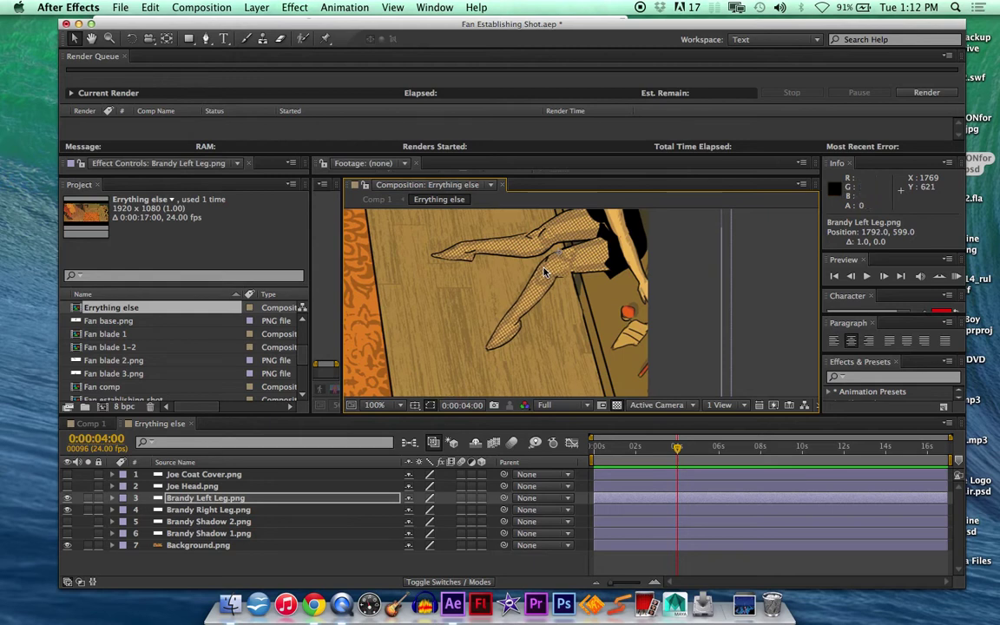
{"action": "key", "text": "Right"}
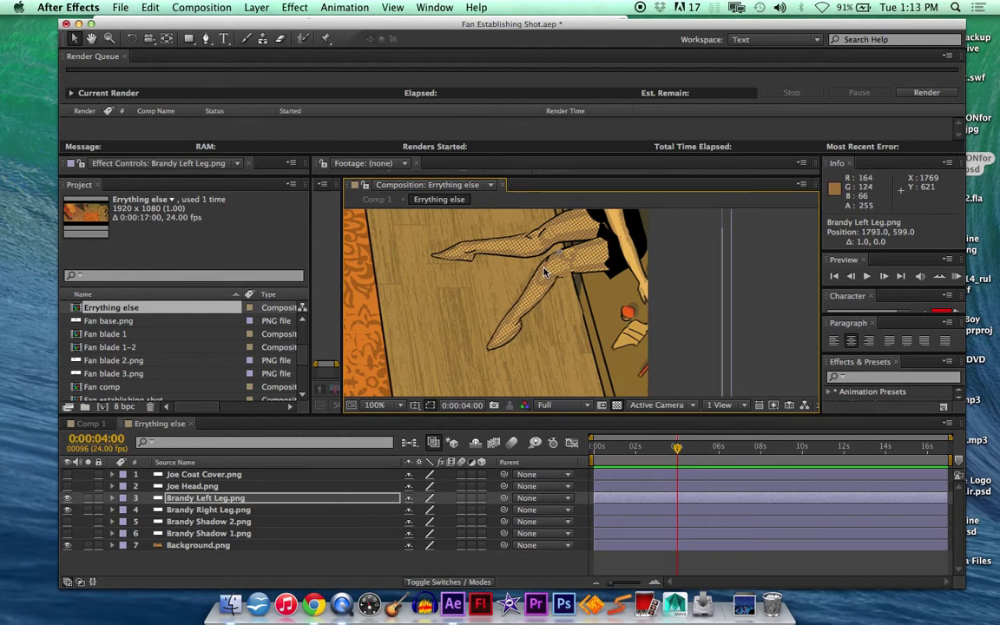
{"action": "key", "text": "Right"}
{"action": "key", "text": "Up"}
{"action": "key", "text": "Up"}
{"action": "key", "text": "Right"}
{"action": "key", "text": "Right"}
{"action": "key", "text": "Right"}
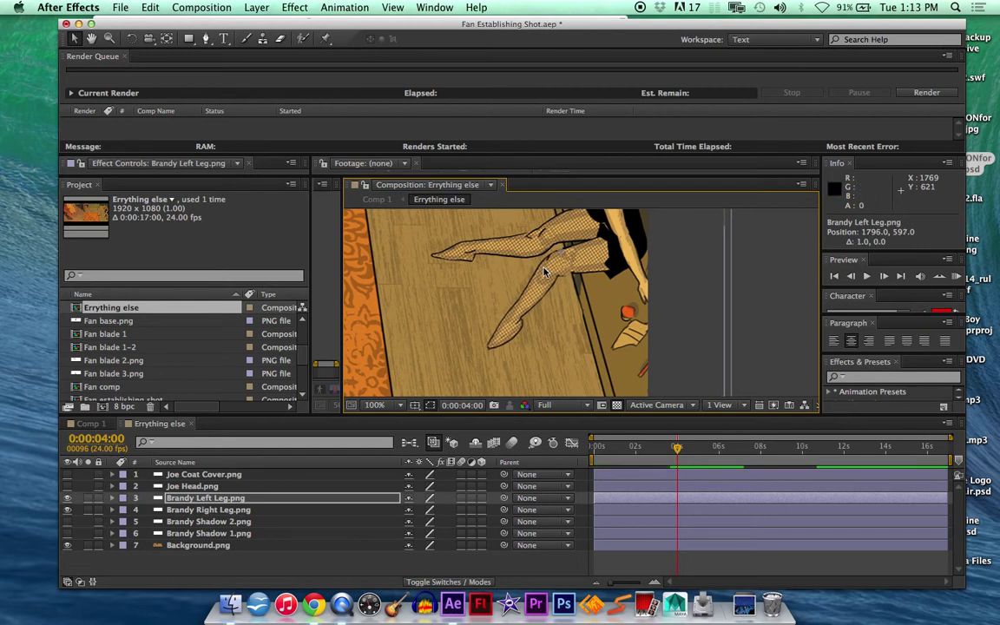
{"action": "key", "text": "Up"}
{"action": "key", "text": "Up"}
{"action": "key", "text": "Right"}
{"action": "key", "text": "Right"}
{"action": "key", "text": "Right"}
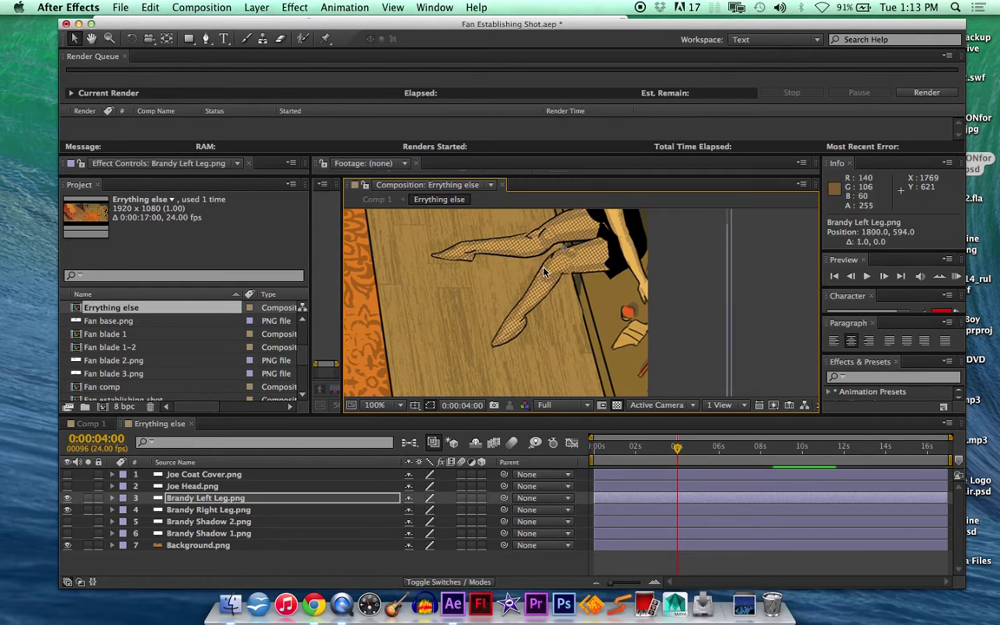
{"action": "key", "text": "Down"}
{"action": "key", "text": "Right"}
{"action": "key", "text": "Right"}
{"action": "key", "text": "Up"}
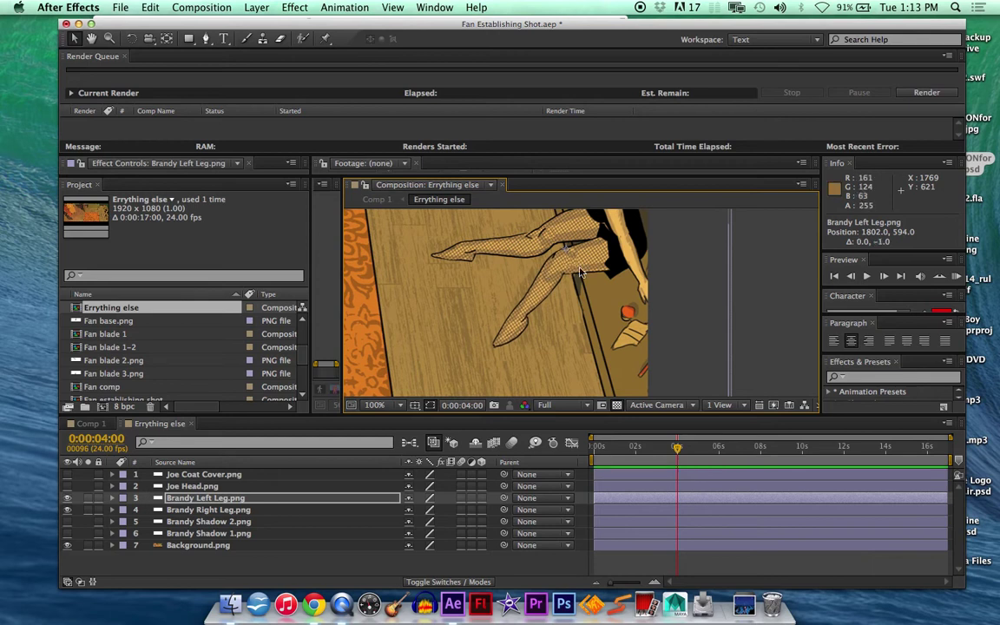
{"action": "left_click", "coordinate": [771, 310]}
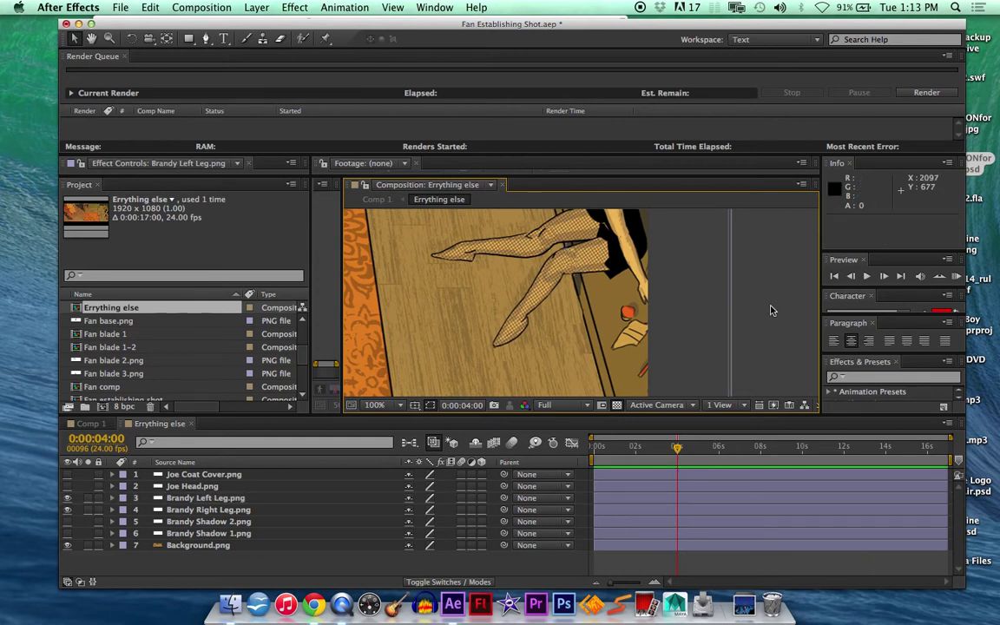
Fine-tune the placement of Brandy Right Leg.png and Brandy Left Leg.png against the body in one-pixel nudges.
{"action": "left_click", "coordinate": [269, 511]}
{"action": "key", "text": "Down"}
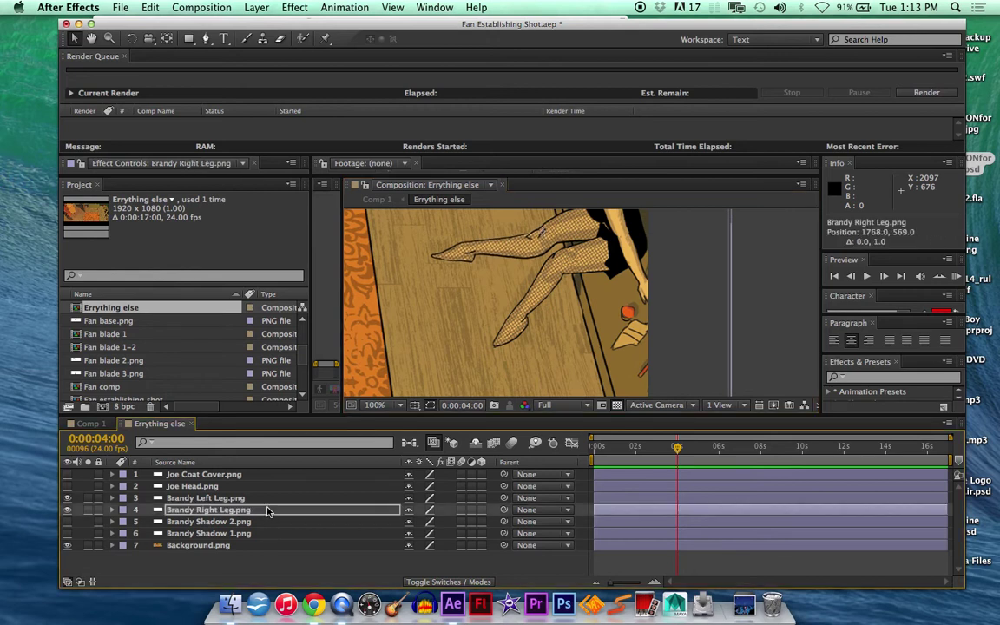
{"action": "key", "text": "Up"}
{"action": "left_click", "coordinate": [232, 519]}
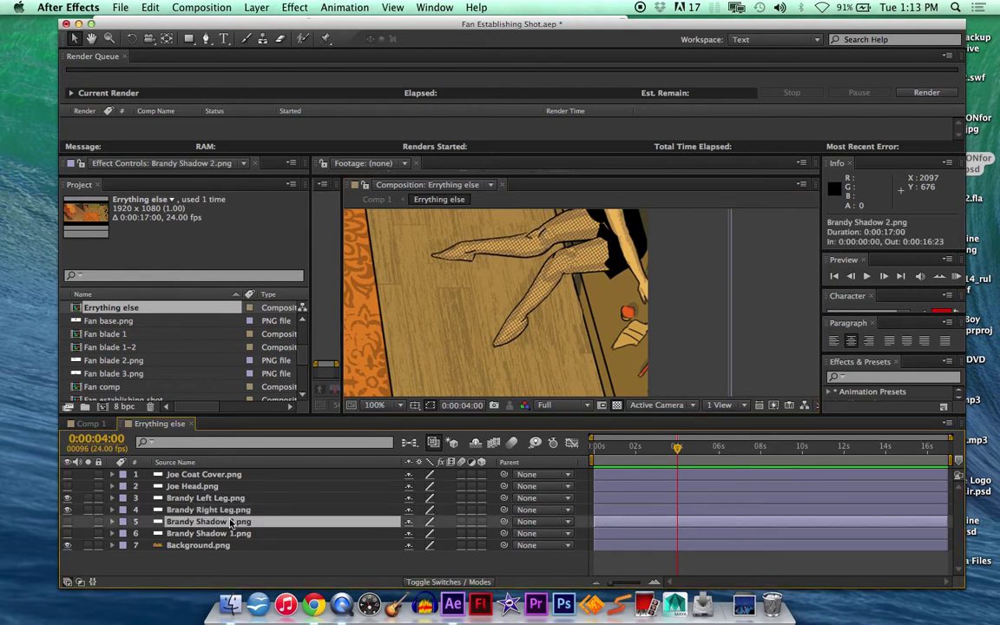
{"action": "left_click", "coordinate": [232, 501]}
{"action": "key", "text": "Down"}
{"action": "key", "text": "Up"}
{"action": "key", "text": "Right"}
{"action": "key", "text": "Down"}
{"action": "left_click", "coordinate": [784, 346]}
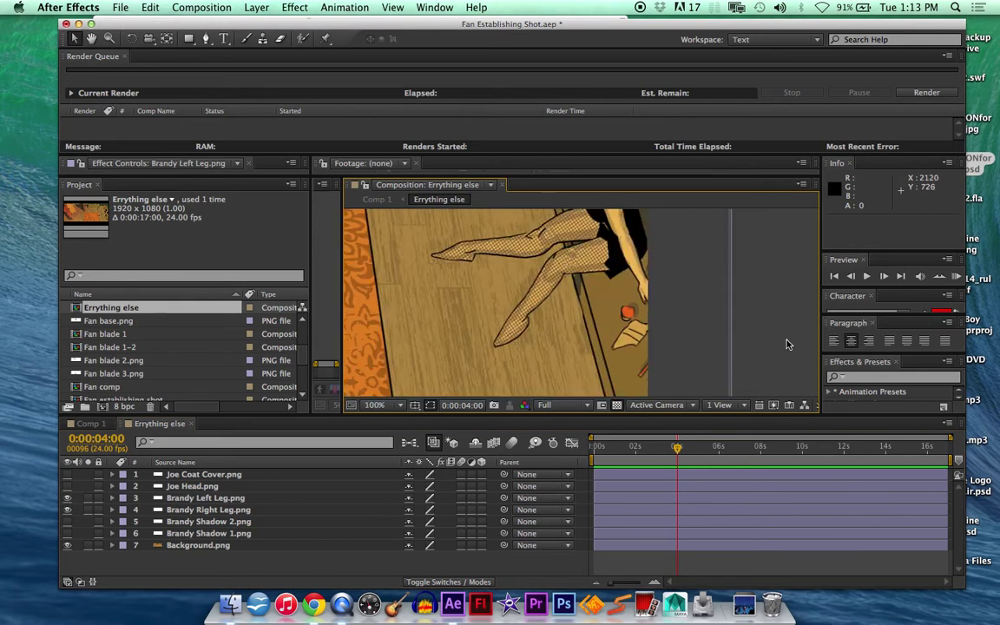
Hide the two leg layers and Background.png, leaving only Brandy Shadow 2.png visible.
{"action": "left_click", "coordinate": [67, 508]}
{"action": "left_click", "coordinate": [67, 501]}
{"action": "left_click", "coordinate": [205, 522]}
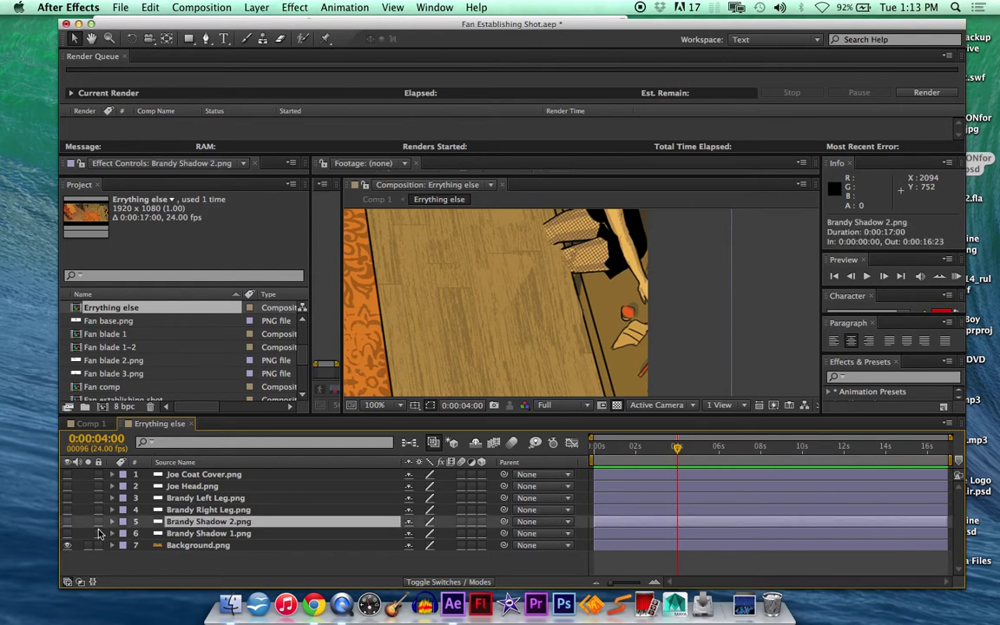
{"action": "left_click", "coordinate": [67, 521]}
{"action": "scroll", "coordinate": [473, 355], "scroll_direction": "down", "scroll_amount": 8}
{"action": "scroll", "coordinate": [471, 355], "scroll_direction": "up", "scroll_amount": 3}
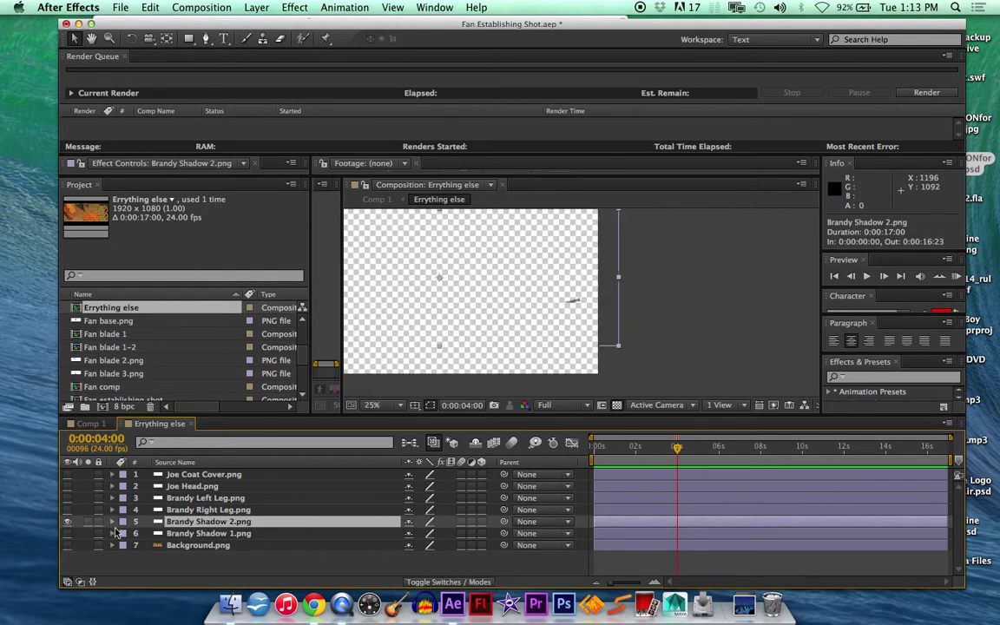
Set the Brandy Shadow 2.png anchor point to 1962.0, 521.0 at the shadow's upper end and collapse the layer.
{"action": "left_click", "coordinate": [111, 522]}
{"action": "left_click", "coordinate": [123, 534]}
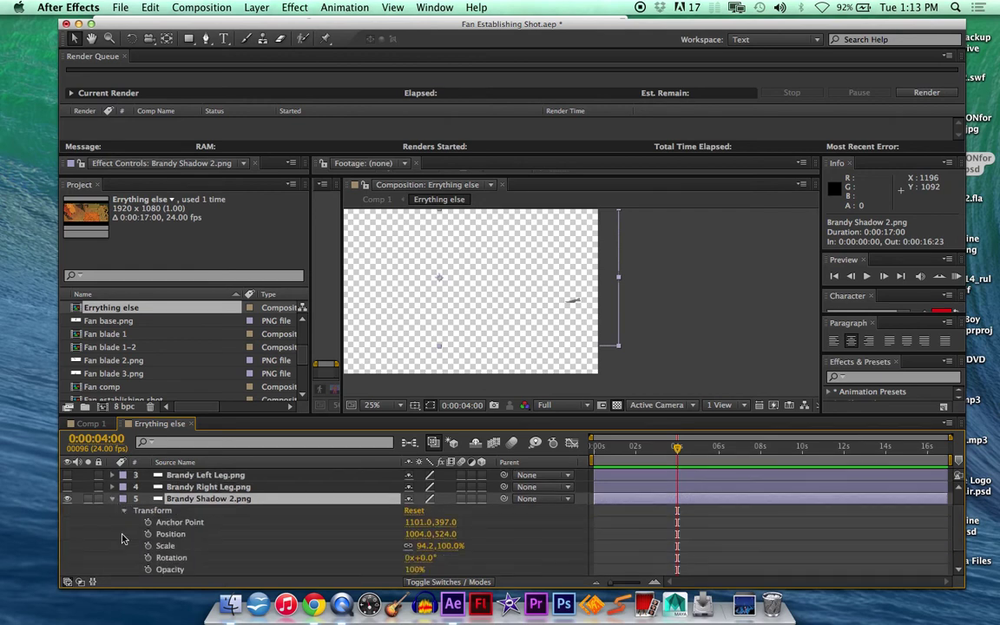
{"action": "left_click_drag", "start_coordinate": [418, 528], "coordinate": [926, 523]}
{"action": "left_click_drag", "start_coordinate": [415, 528], "coordinate": [510, 516]}
{"action": "left_click_drag", "start_coordinate": [441, 530], "coordinate": [534, 522]}
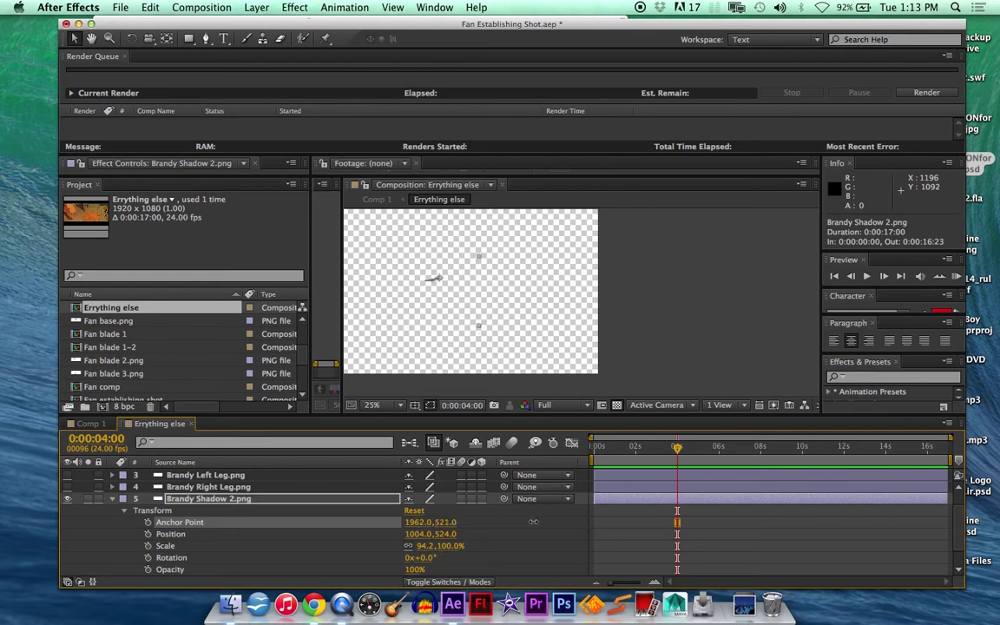
{"action": "left_click", "coordinate": [112, 500]}
Show Brandy Shadow 1.png and set its anchor point to 1969.0, 548.0.
{"action": "left_click", "coordinate": [67, 534]}
{"action": "left_click", "coordinate": [111, 534]}
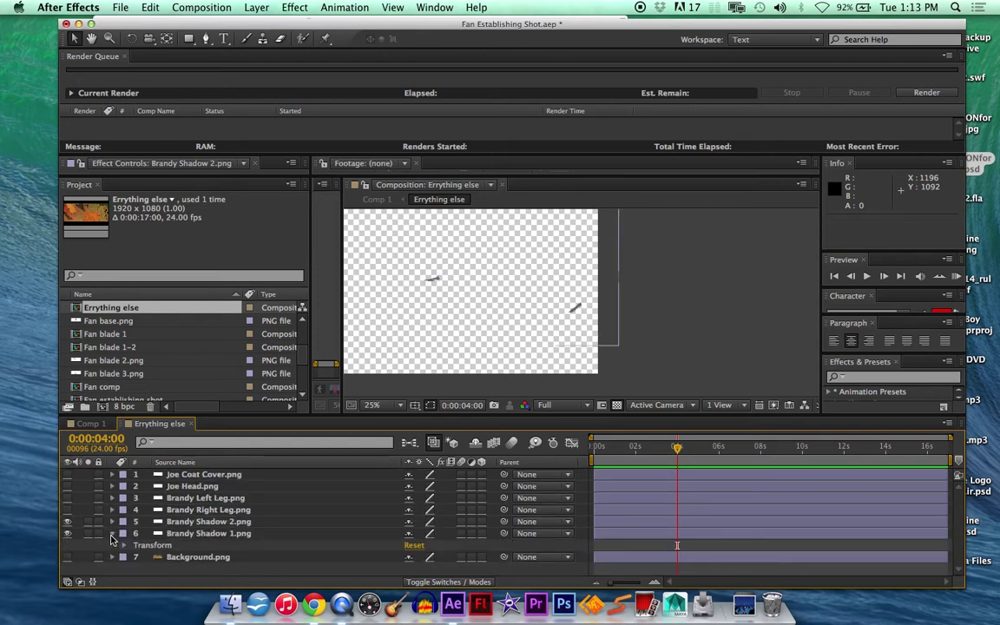
{"action": "left_click", "coordinate": [125, 545]}
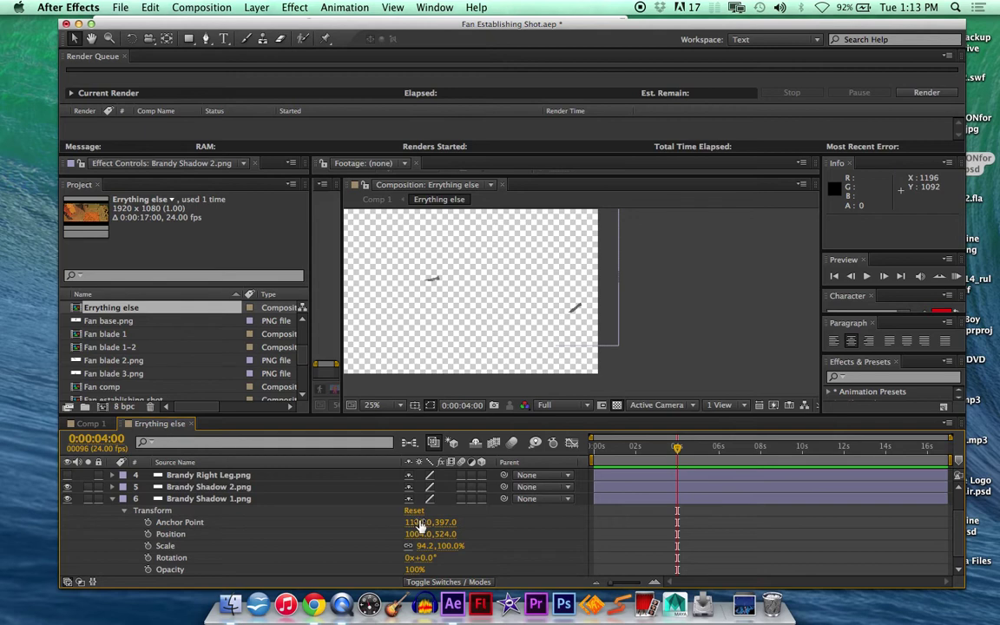
{"action": "left_click_drag", "start_coordinate": [416, 522], "coordinate": [536, 553]}
{"action": "left_click_drag", "start_coordinate": [455, 522], "coordinate": [486, 469]}
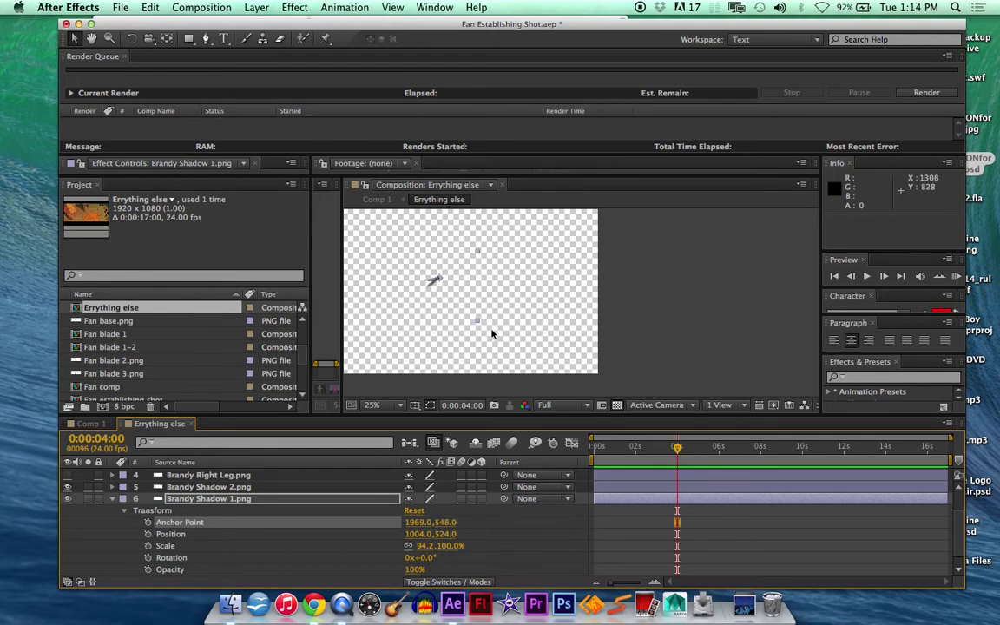
Refine the Brandy Shadow 1.png anchor point to 1973.0, 554.0 in a close-up of the shadows.
{"action": "scroll", "coordinate": [491, 335], "scroll_direction": "up", "scroll_amount": 5}
{"action": "left_click", "coordinate": [91, 38]}
{"action": "scroll", "coordinate": [483, 257], "scroll_direction": "down", "scroll_amount": 5}
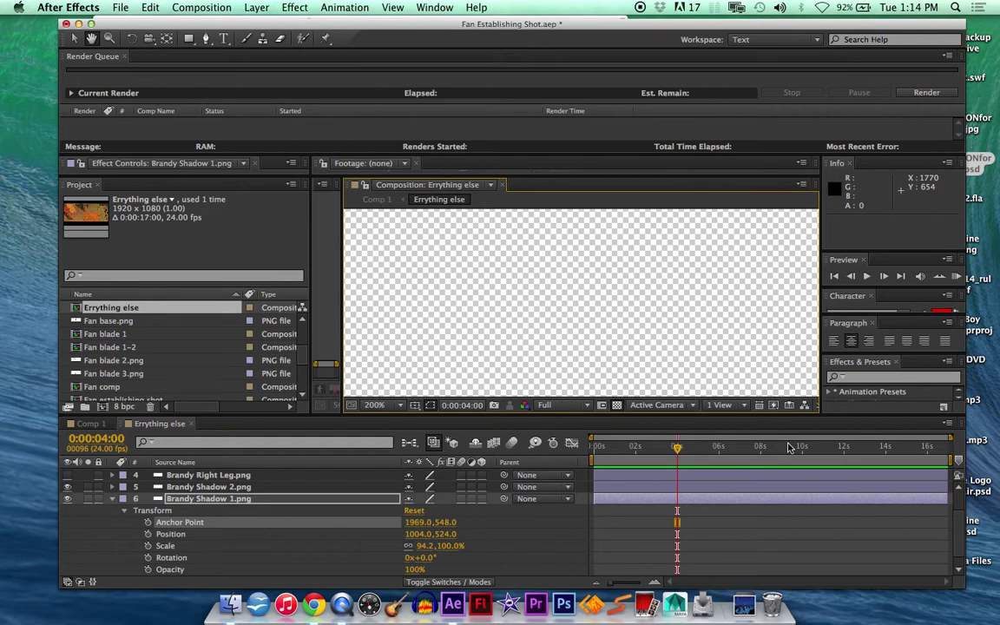
{"action": "scroll", "coordinate": [590, 298], "scroll_direction": "up", "scroll_amount": 5}
{"action": "left_click_drag", "start_coordinate": [610, 303], "coordinate": [650, 210]}
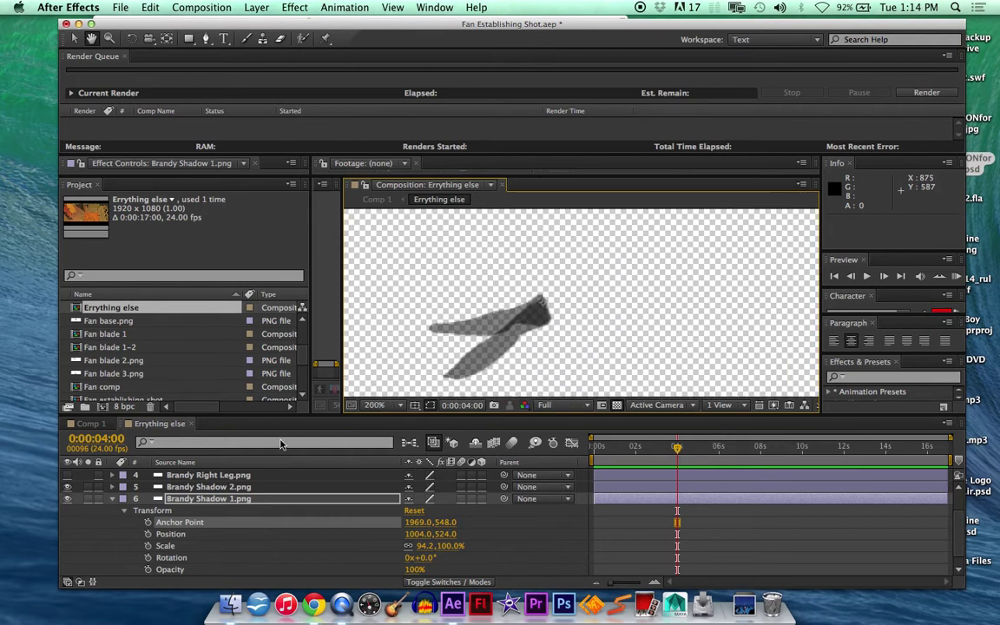
{"action": "left_click", "coordinate": [75, 38]}
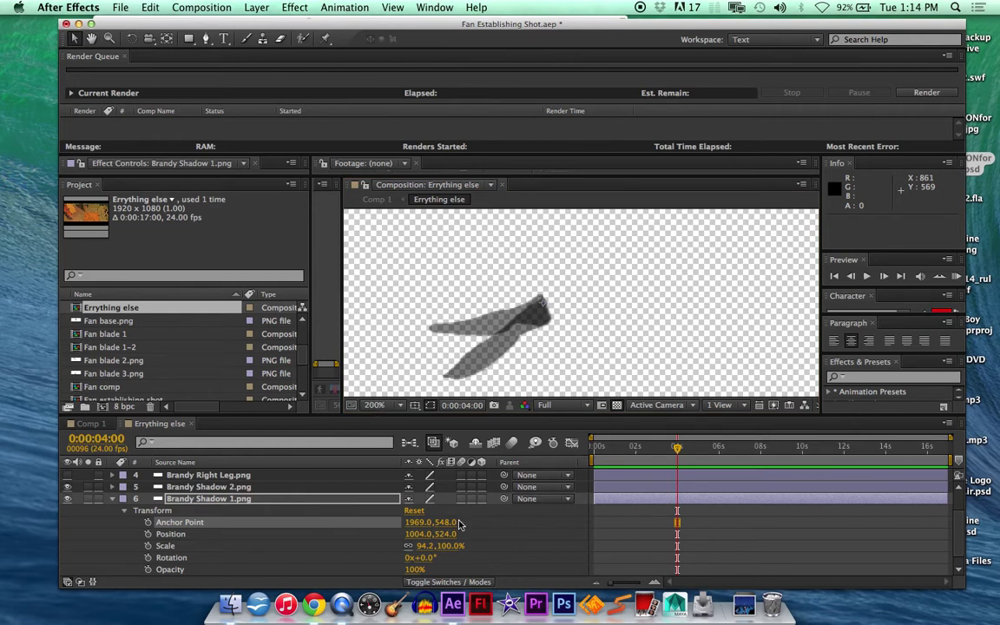
{"action": "left_click_drag", "start_coordinate": [450, 528], "coordinate": [453, 522]}
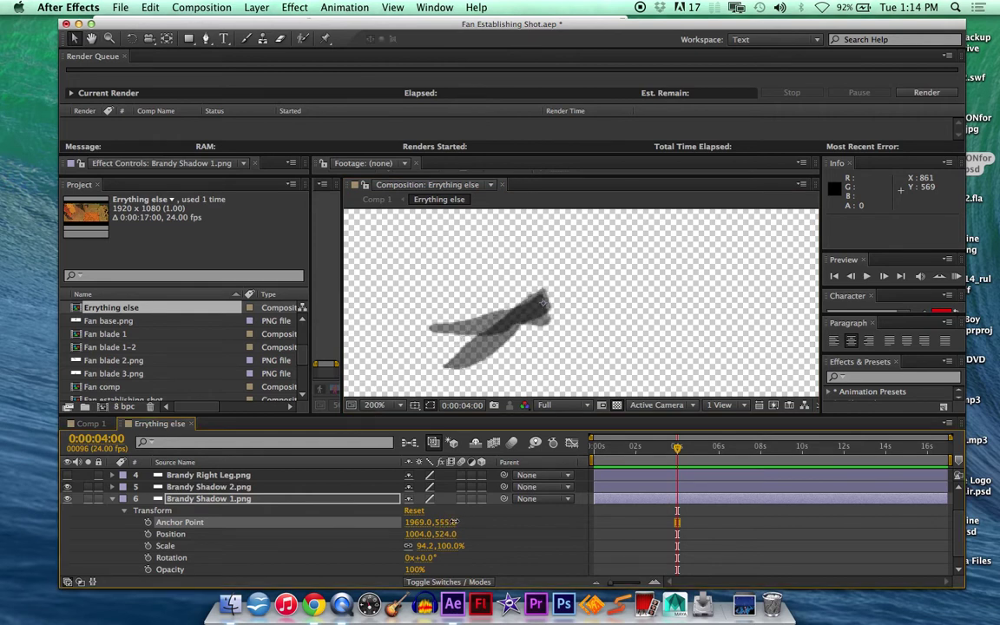
{"action": "left_click", "coordinate": [208, 488]}
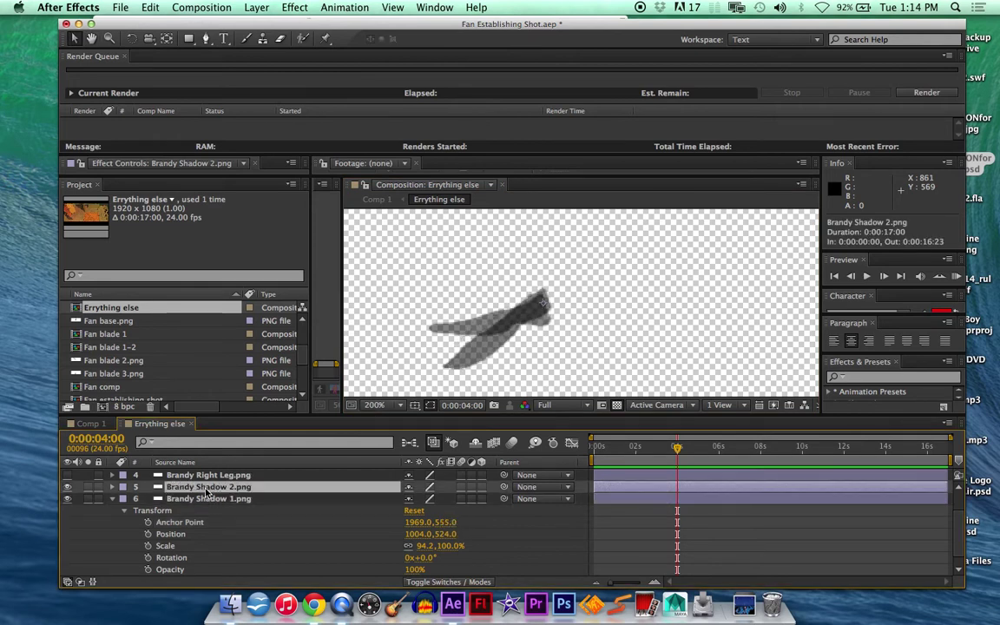
{"action": "left_click_drag", "start_coordinate": [447, 524], "coordinate": [422, 522]}
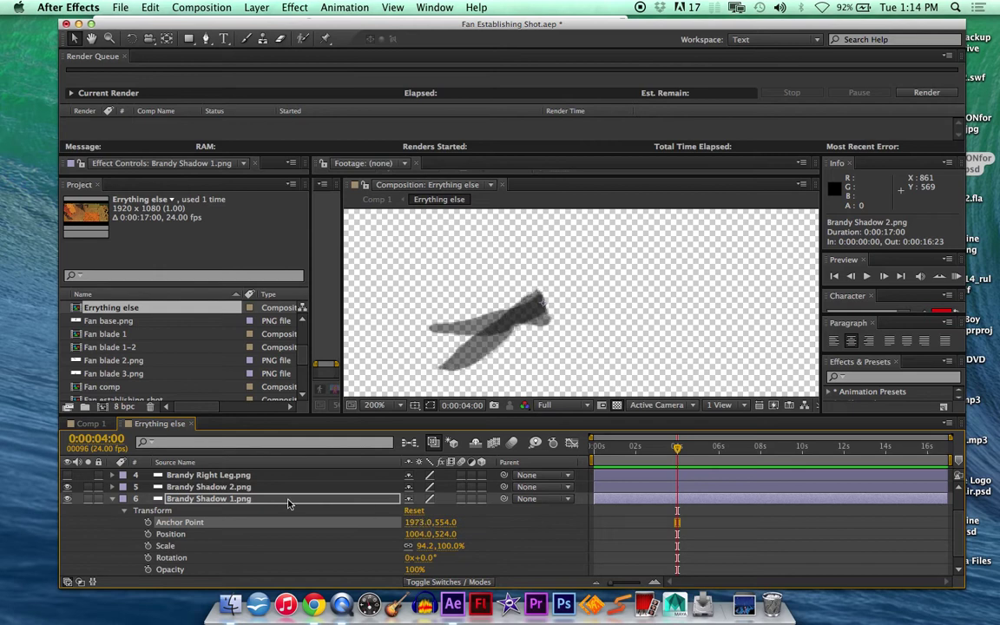
Refine the Brandy Shadow 2.png anchor point with a Y value of 526.0, and collapse both shadow layers.
{"action": "left_click", "coordinate": [258, 487]}
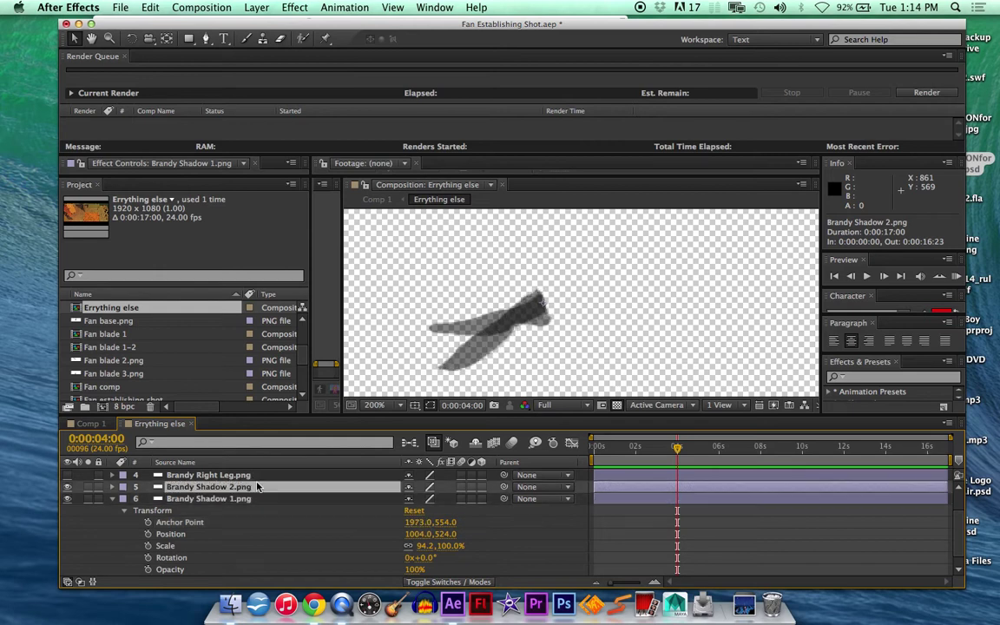
{"action": "left_click", "coordinate": [111, 488]}
{"action": "left_click_drag", "start_coordinate": [447, 511], "coordinate": [450, 511]}
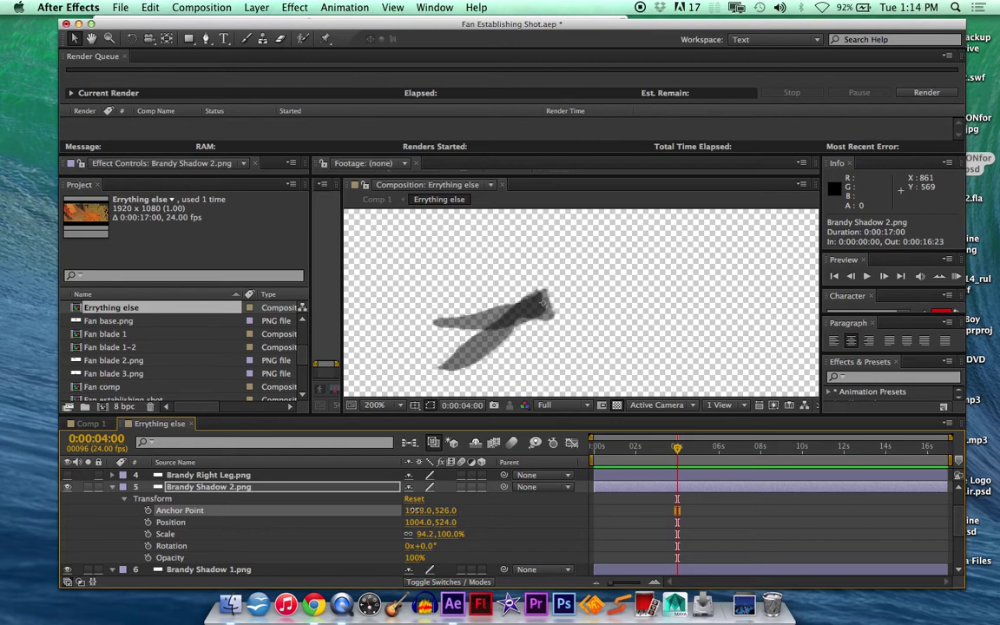
{"action": "left_click", "coordinate": [112, 488]}
{"action": "left_click", "coordinate": [113, 501]}
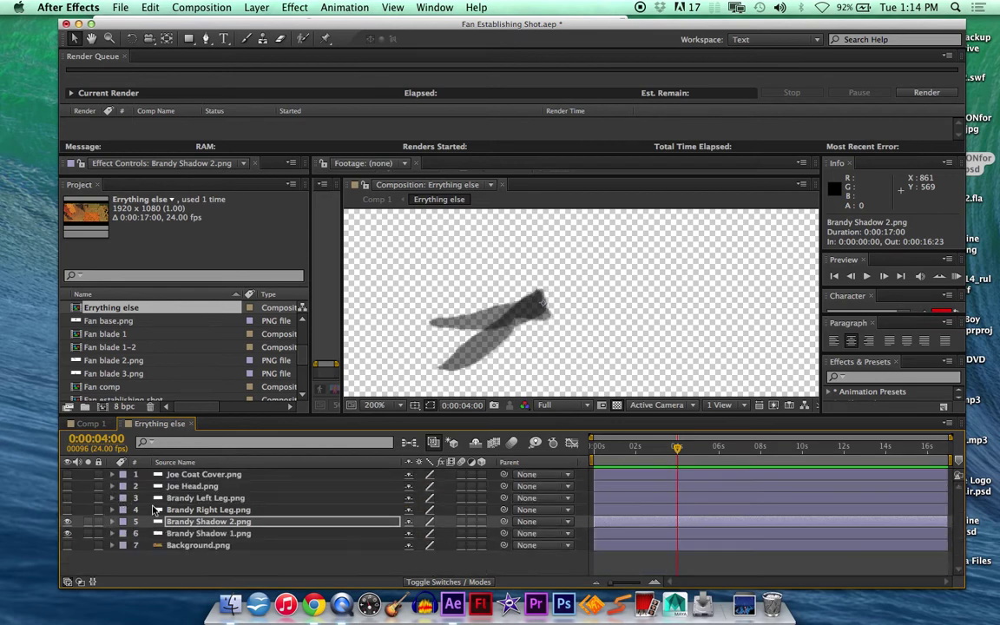
Show Background.png and move Brandy Shadow 2.png across the rug to about 1536, 510.
{"action": "left_click", "coordinate": [67, 545]}
{"action": "left_click", "coordinate": [198, 524]}
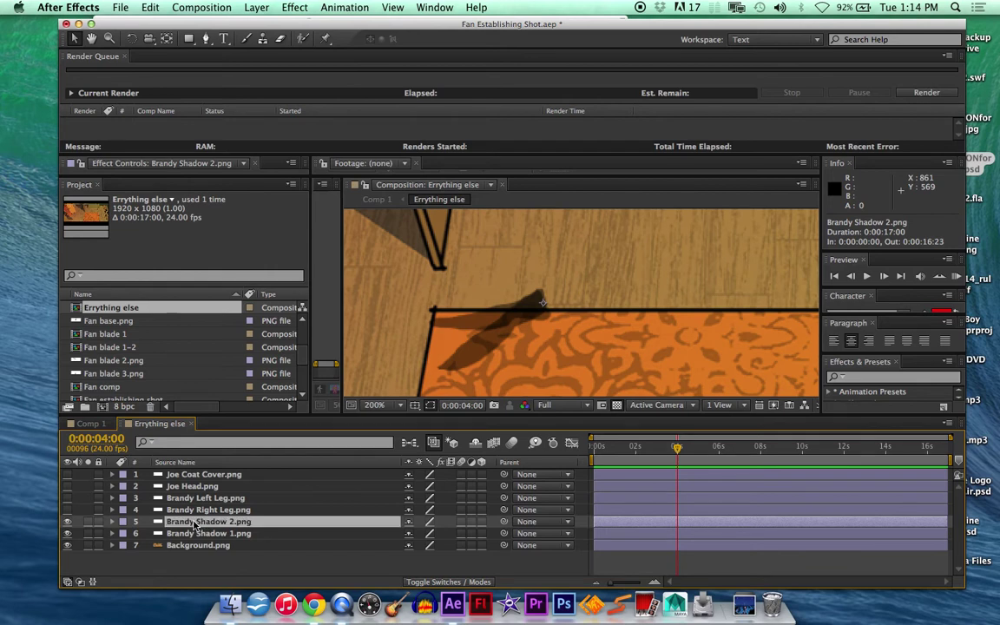
{"action": "scroll", "coordinate": [461, 356], "scroll_direction": "down", "scroll_amount": 8}
{"action": "scroll", "coordinate": [462, 355], "scroll_direction": "up", "scroll_amount": 2}
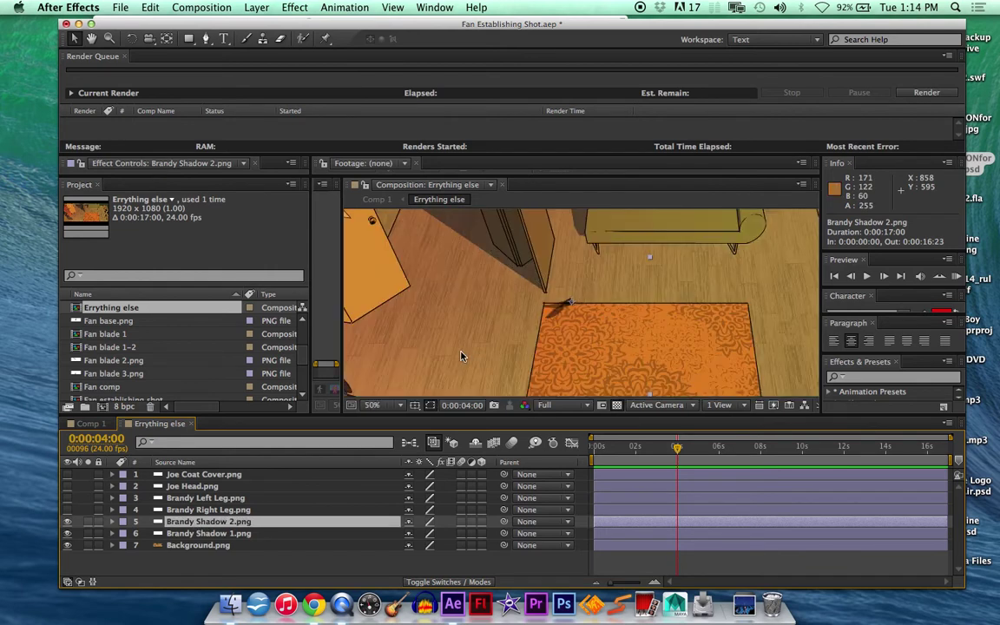
{"action": "left_click_drag", "start_coordinate": [573, 312], "coordinate": [742, 310]}
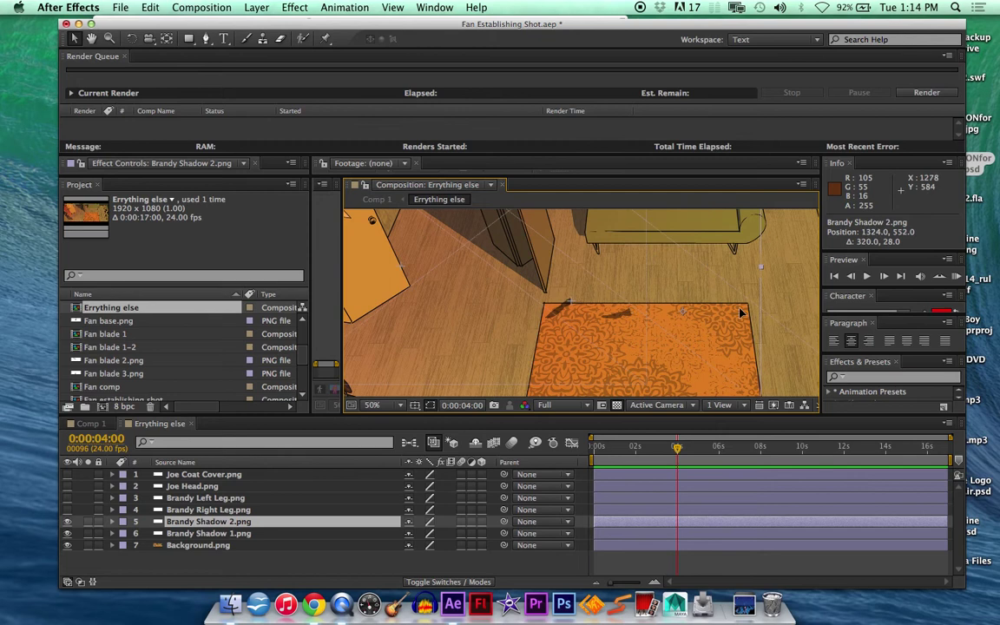
Reposition Brandy Shadow 2.png below the seated woman's knees at about 1820, 675.
{"action": "scroll", "coordinate": [742, 310], "scroll_direction": "down", "scroll_amount": 2}
{"action": "left_click", "coordinate": [742, 310]}
{"action": "scroll", "coordinate": [742, 310], "scroll_direction": "up", "scroll_amount": 3}
{"action": "key", "text": "h"}
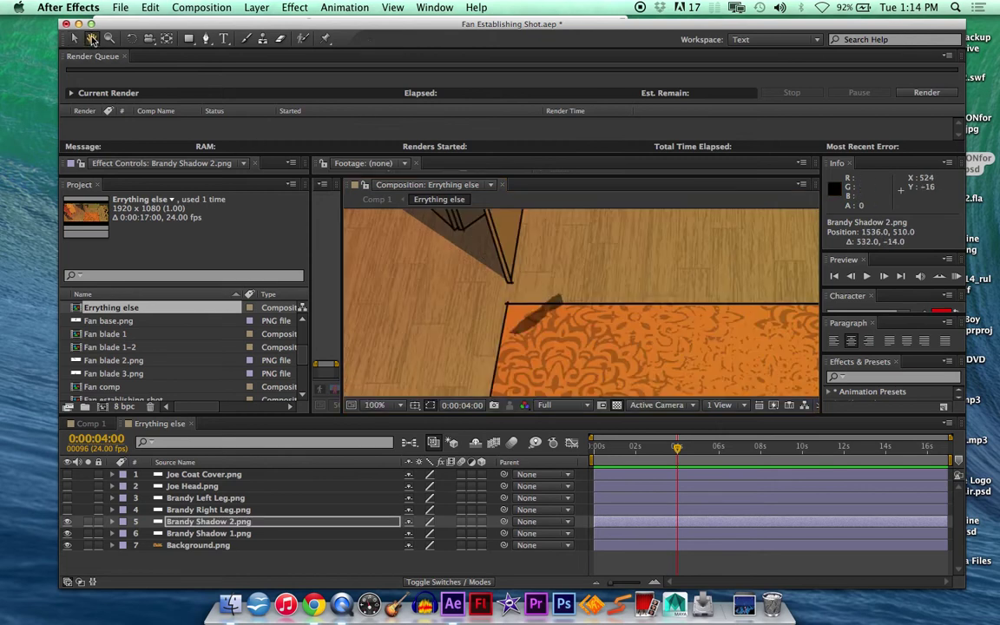
{"action": "left_click_drag", "start_coordinate": [669, 251], "coordinate": [165, 220]}
{"action": "left_click", "coordinate": [75, 38]}
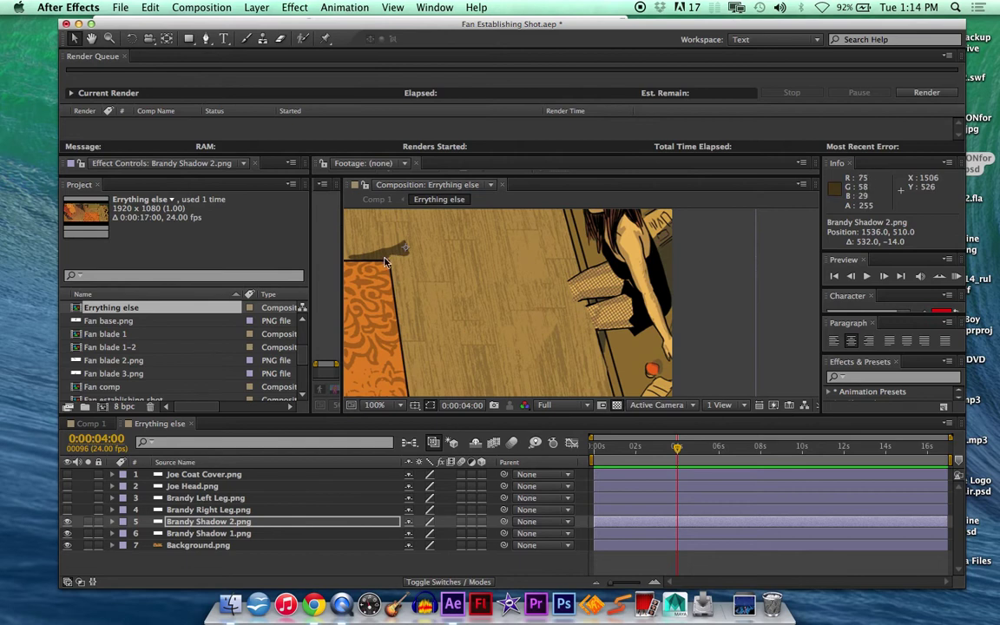
{"action": "left_click_drag", "start_coordinate": [391, 257], "coordinate": [486, 307]}
{"action": "mouse_move", "coordinate": [573, 339]}
{"action": "left_mouse_down"}
{"action": "mouse_move", "coordinate": [555, 330]}
{"action": "mouse_move", "coordinate": [570, 334]}
{"action": "left_mouse_up"}
{"action": "mouse_move", "coordinate": [570, 333]}
{"action": "left_mouse_down"}
{"action": "mouse_move", "coordinate": [568, 322]}
{"action": "mouse_move", "coordinate": [571, 347]}
{"action": "left_mouse_up"}
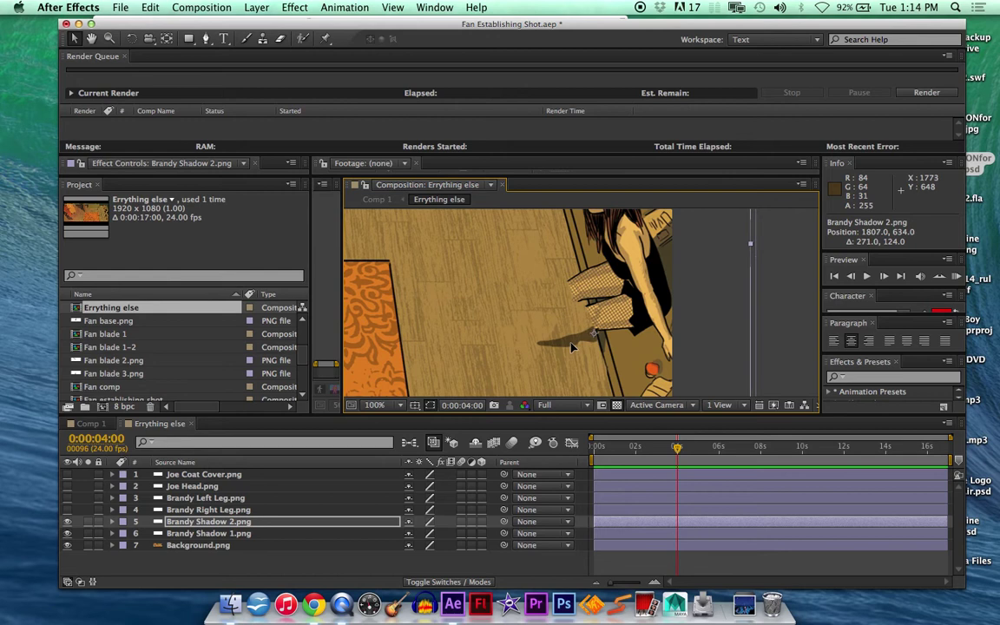
{"action": "left_click", "coordinate": [284, 534]}
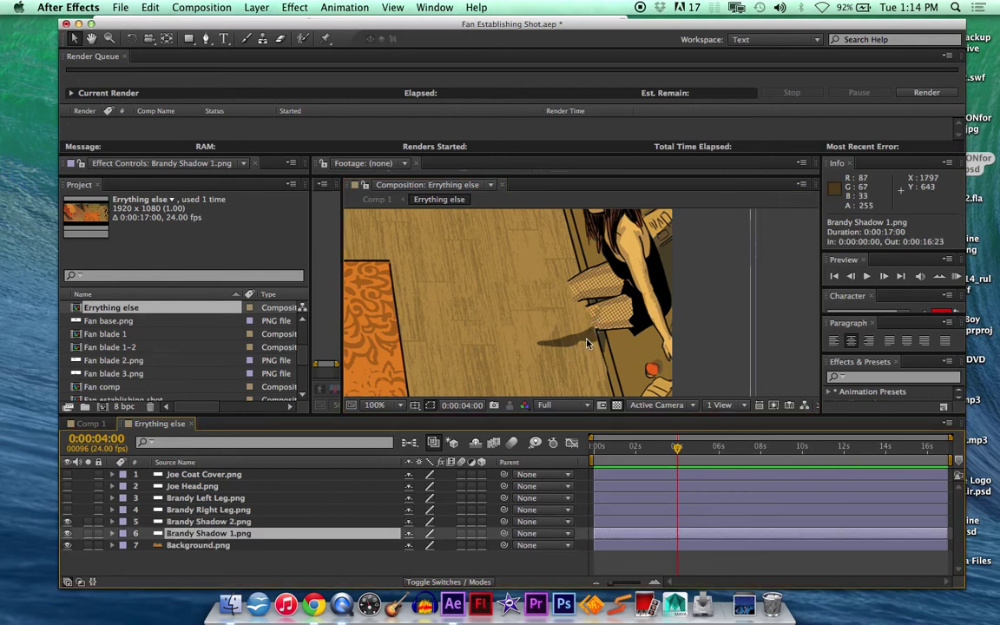
{"action": "left_click_drag", "start_coordinate": [588, 347], "coordinate": [596, 371]}
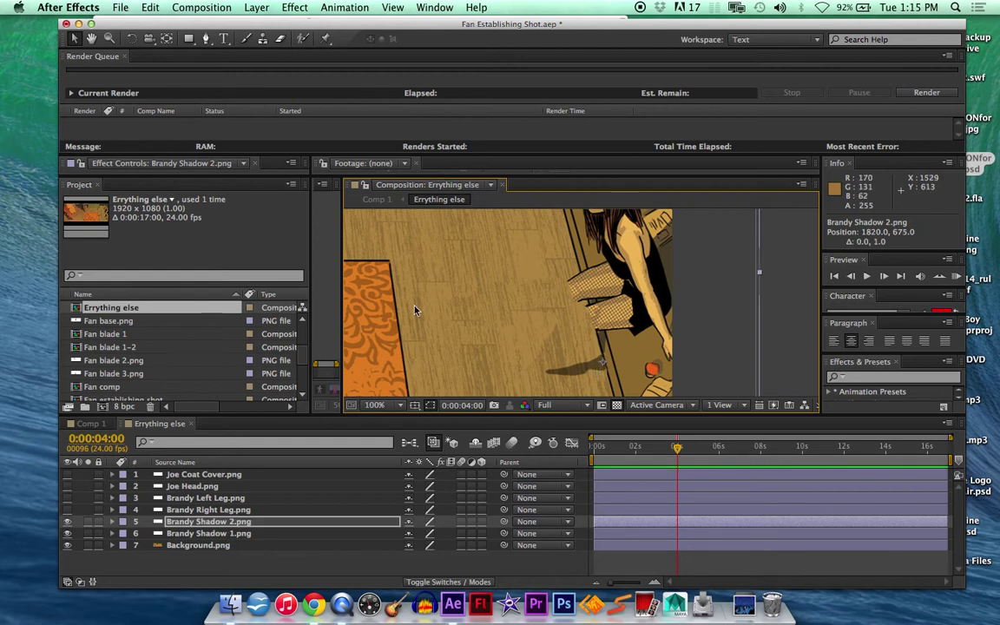
Move Brandy Shadow 1.png from the rug to the seated woman's knees, placing it at 1804.0, 621.0.
{"action": "scroll", "coordinate": [429, 297], "scroll_direction": "down", "scroll_amount": 4}
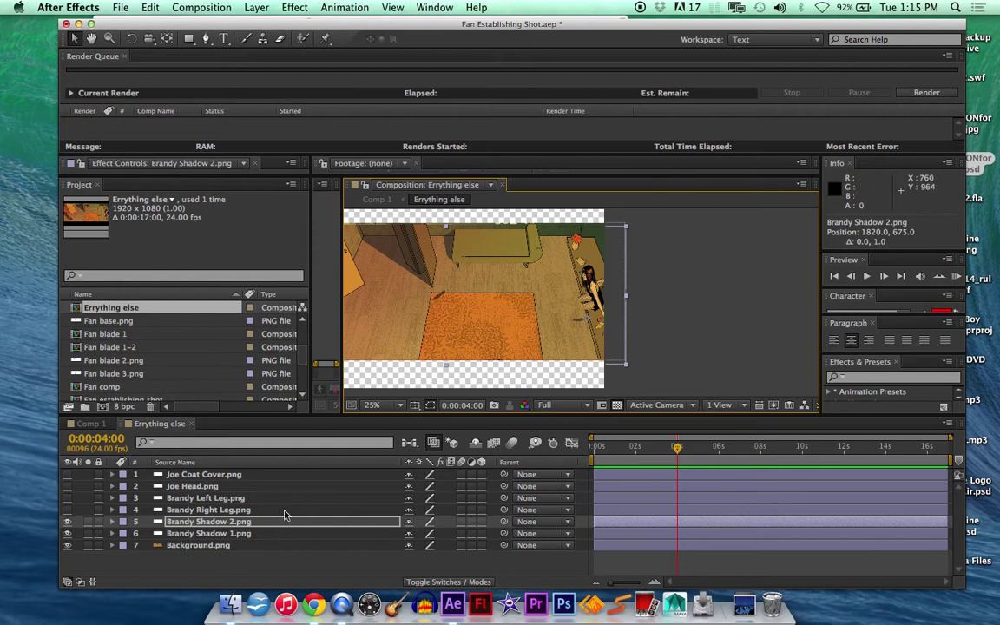
{"action": "left_click", "coordinate": [238, 533]}
{"action": "left_click_drag", "start_coordinate": [427, 292], "coordinate": [613, 308]}
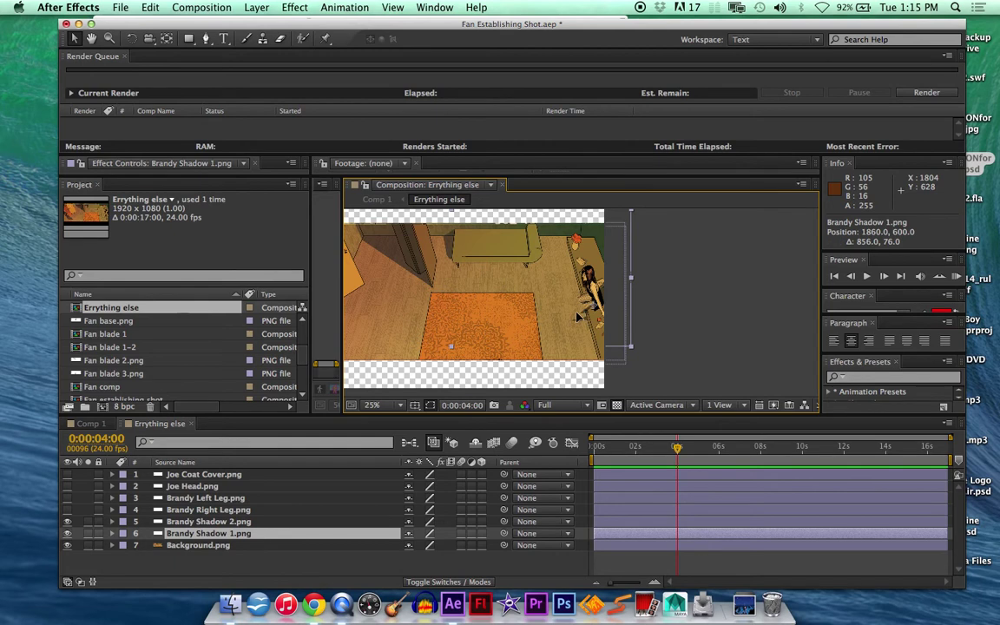
{"action": "scroll", "coordinate": [578, 317], "scroll_direction": "up", "scroll_amount": 4}
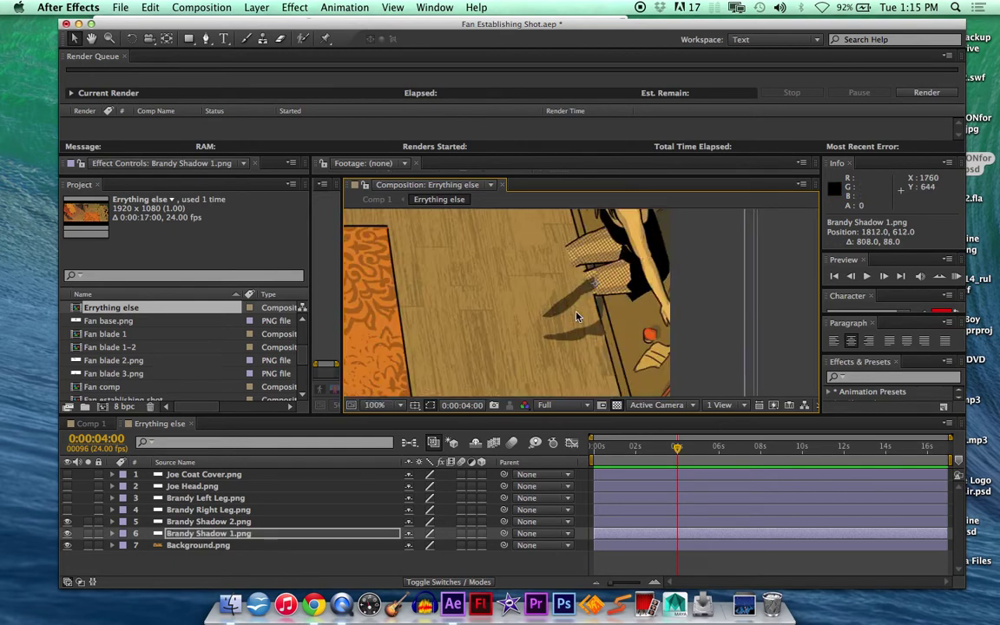
{"action": "scroll", "coordinate": [577, 313], "scroll_direction": "up", "scroll_amount": 1}
{"action": "mouse_move", "coordinate": [562, 313]}
{"action": "left_mouse_down"}
{"action": "mouse_move", "coordinate": [558, 331]}
{"action": "mouse_move", "coordinate": [551, 315]}
{"action": "left_mouse_up"}
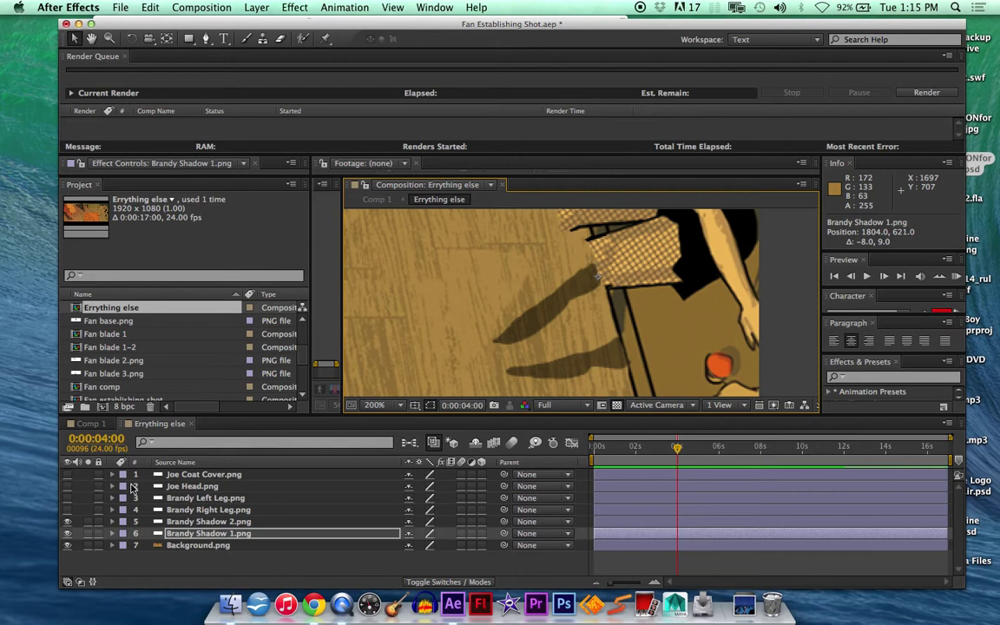
Show both Brandy leg layers and shift Brandy Shadow 1.png between the legs to 1789.0, 586.0.
{"action": "left_click_drag", "start_coordinate": [68, 509], "coordinate": [68, 498]}
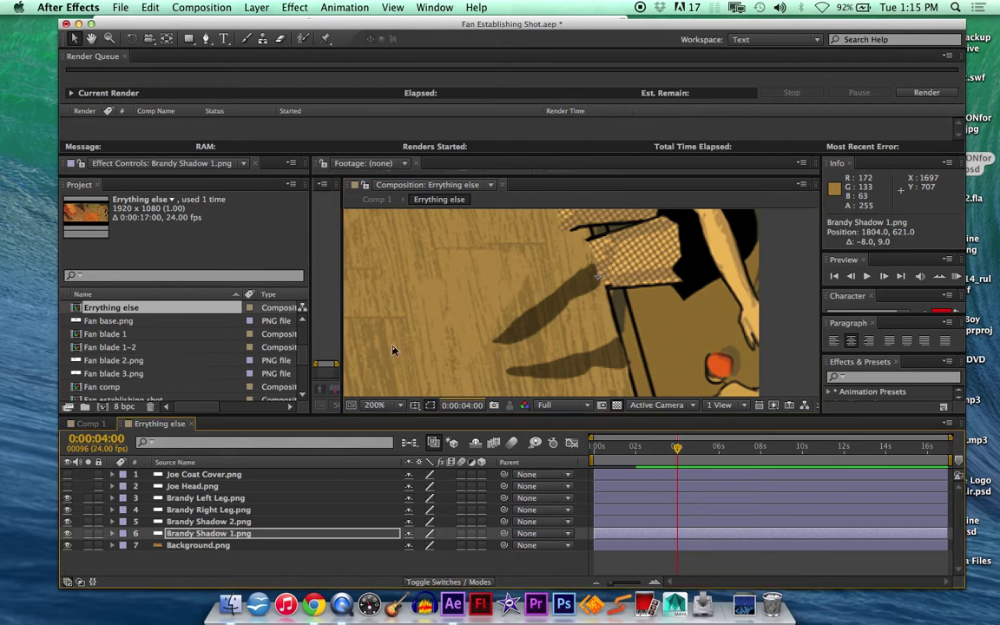
{"action": "key", "text": "comma"}
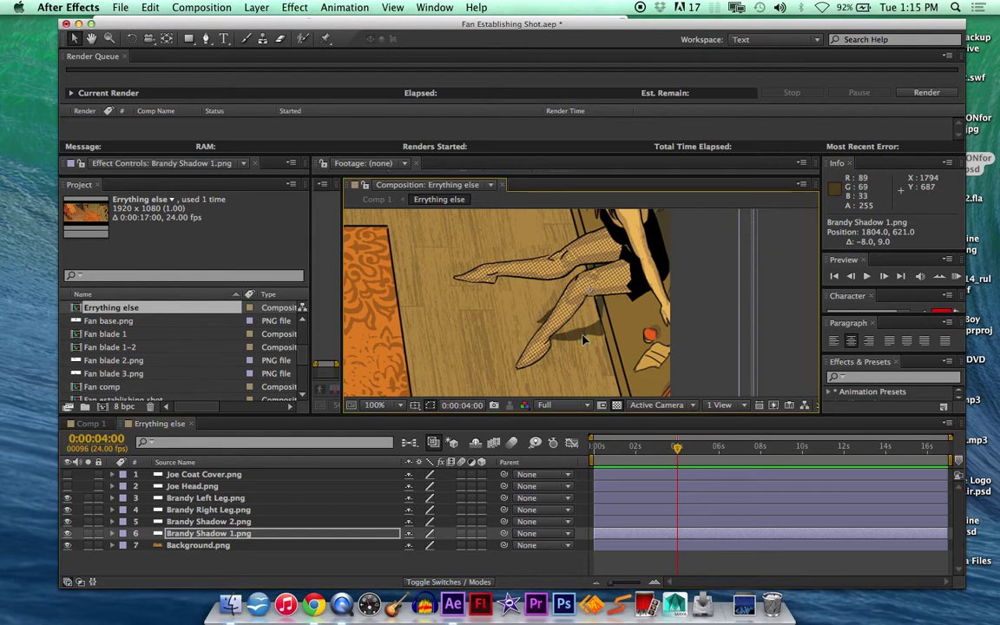
{"action": "left_click_drag", "start_coordinate": [574, 314], "coordinate": [567, 313]}
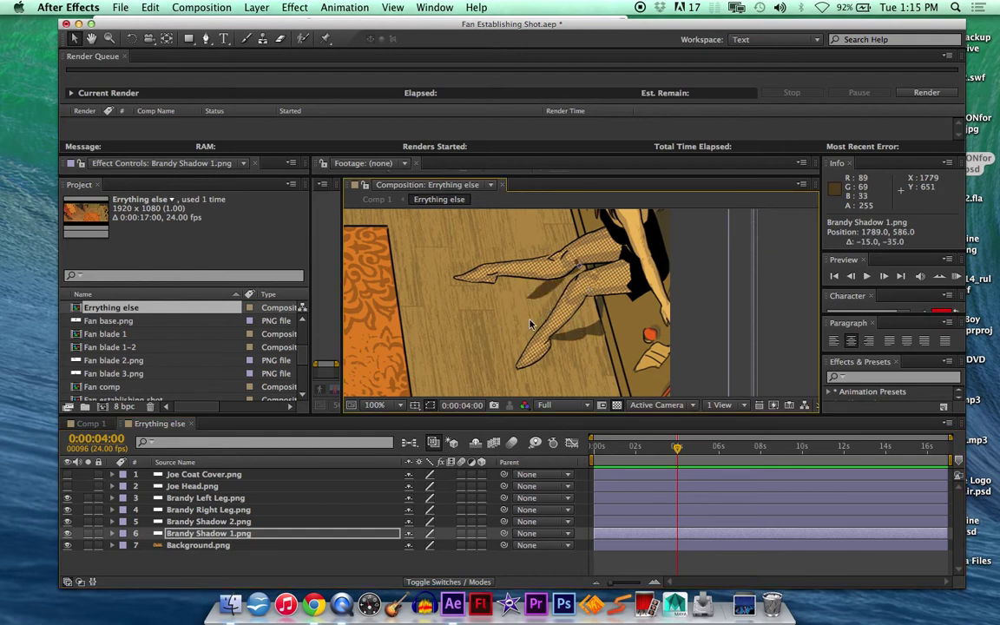
Move Brandy Shadow 2.png to 1812.0, 649.0 and Brandy Shadow 1.png to 1824.0, 682.0 beside the legs.
{"action": "left_click", "coordinate": [251, 519]}
{"action": "left_click_drag", "start_coordinate": [573, 319], "coordinate": [572, 324]}
{"action": "left_click", "coordinate": [270, 535]}
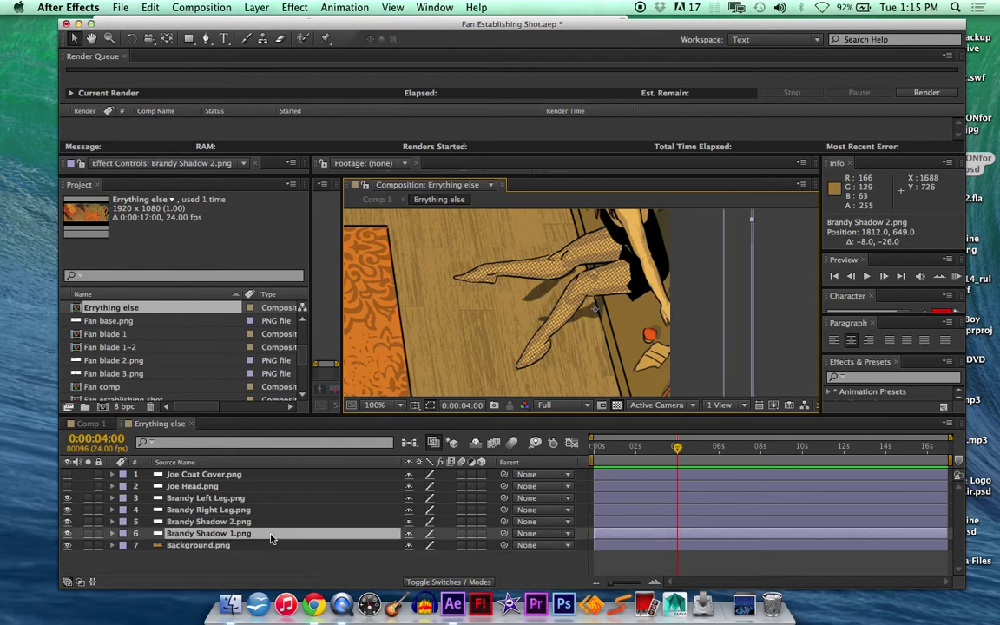
{"action": "left_click_drag", "start_coordinate": [550, 316], "coordinate": [569, 363]}
{"action": "key", "text": "Return"}
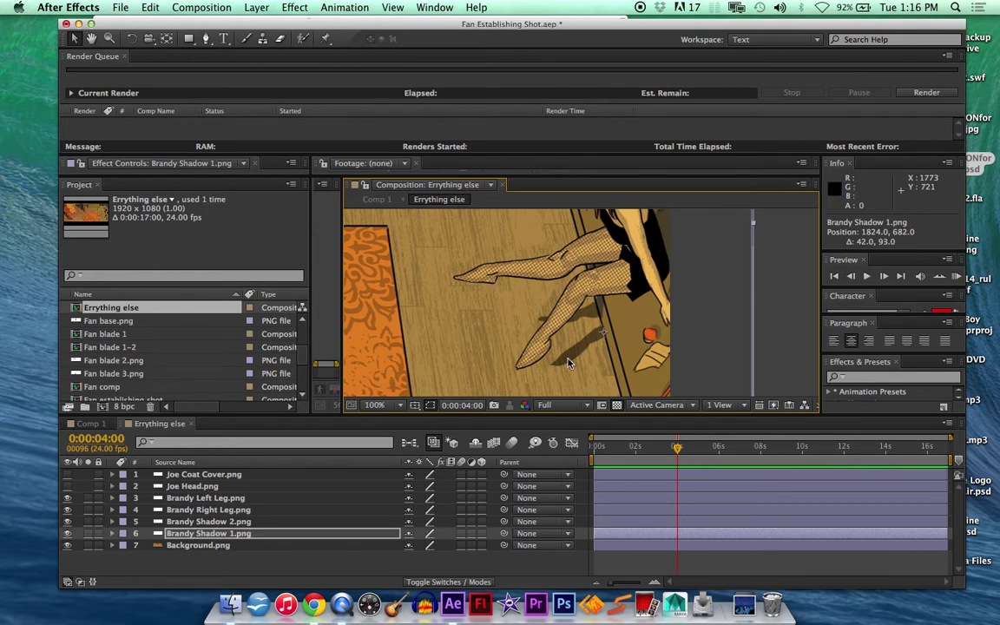
Nudge Brandy Shadow 1.png to 1825.0, 685.0 in a close-up, toggling its visibility to compare it with the artwork.
{"action": "scroll", "coordinate": [594, 348], "scroll_direction": "down", "scroll_amount": 7}
{"action": "left_click", "coordinate": [654, 325]}
{"action": "scroll", "coordinate": [655, 326], "scroll_direction": "up", "scroll_amount": 9}
{"action": "scroll", "coordinate": [654, 326], "scroll_direction": "down", "scroll_amount": 1}
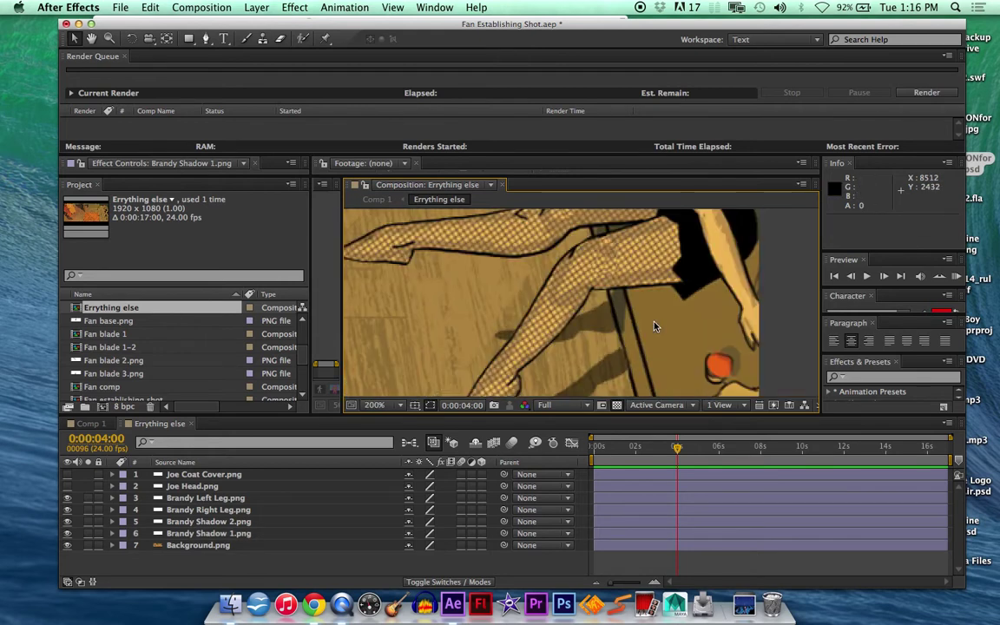
{"action": "left_click", "coordinate": [268, 536]}
{"action": "left_click", "coordinate": [68, 534]}
{"action": "left_click", "coordinate": [68, 534]}
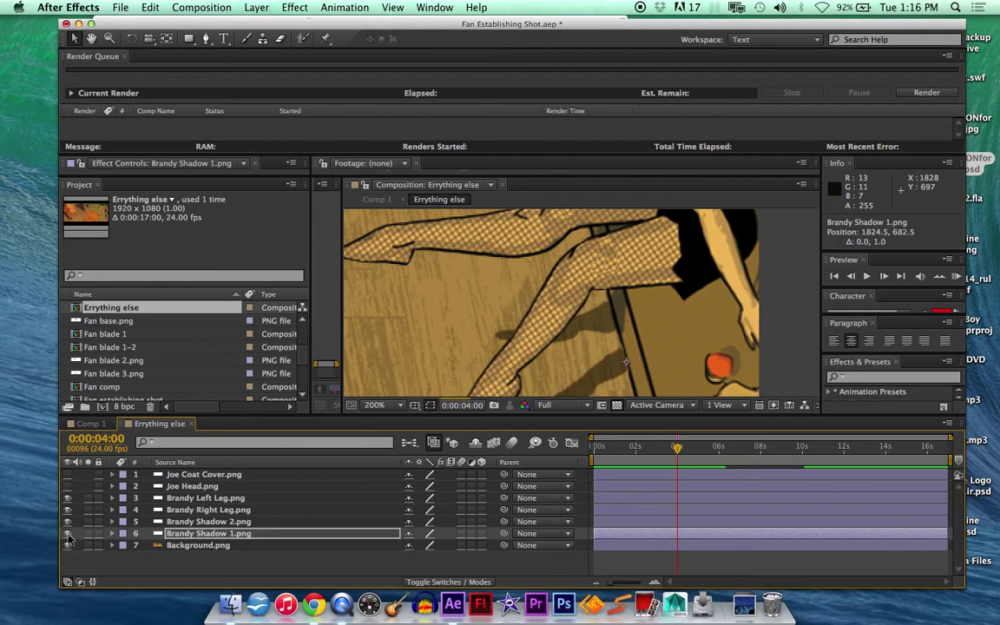
{"action": "key", "text": "Down"}
{"action": "key", "text": "Down"}
{"action": "key", "text": "Right"}
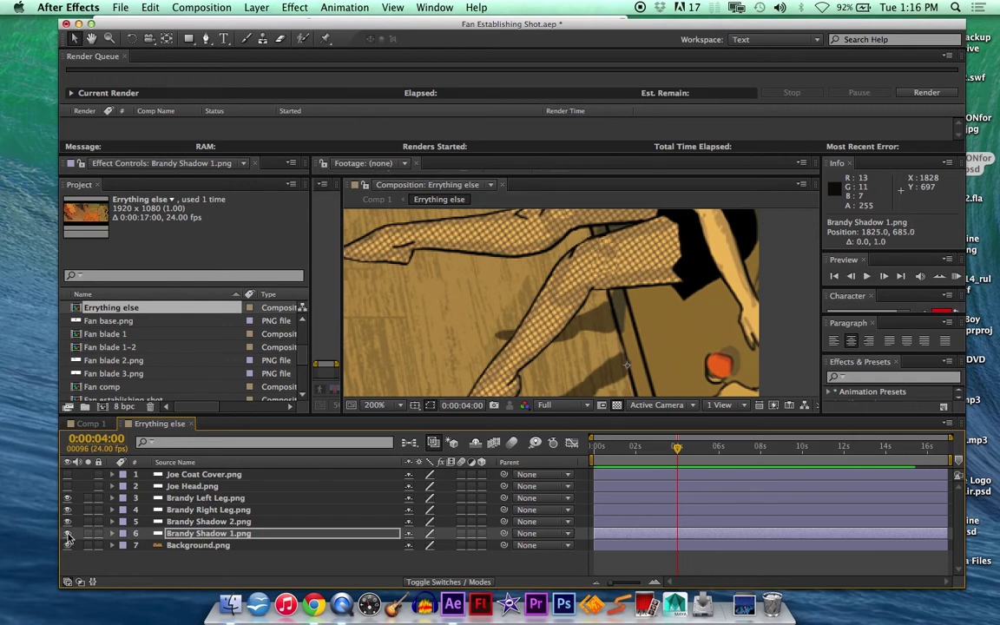
{"action": "left_click", "coordinate": [808, 298]}
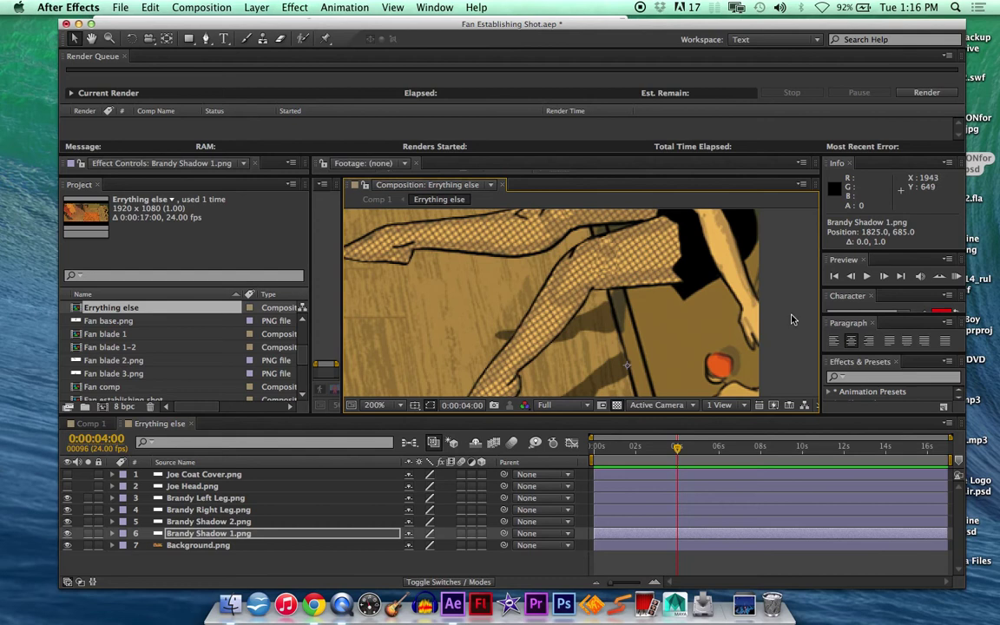
Show Joe Head.png and hide the Brandy leg and shadow layers and Background.png to isolate the head.
{"action": "scroll", "coordinate": [792, 317], "scroll_direction": "down", "scroll_amount": 3}
{"action": "scroll", "coordinate": [743, 324], "scroll_direction": "up", "scroll_amount": 6}
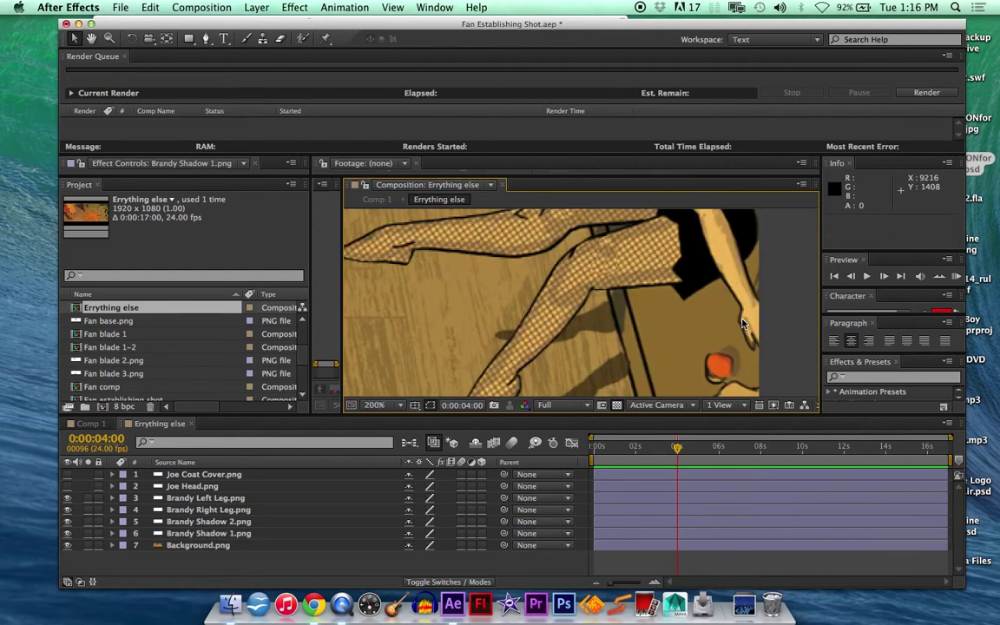
{"action": "scroll", "coordinate": [742, 324], "scroll_direction": "down", "scroll_amount": 4}
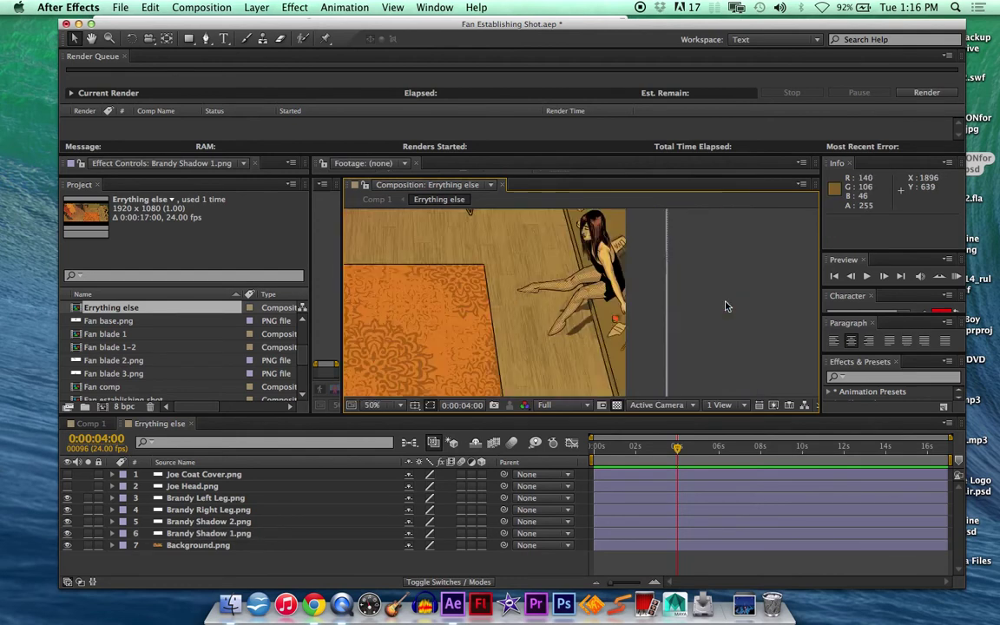
{"action": "left_click", "coordinate": [67, 487]}
{"action": "left_click_drag", "start_coordinate": [68, 498], "coordinate": [69, 536]}
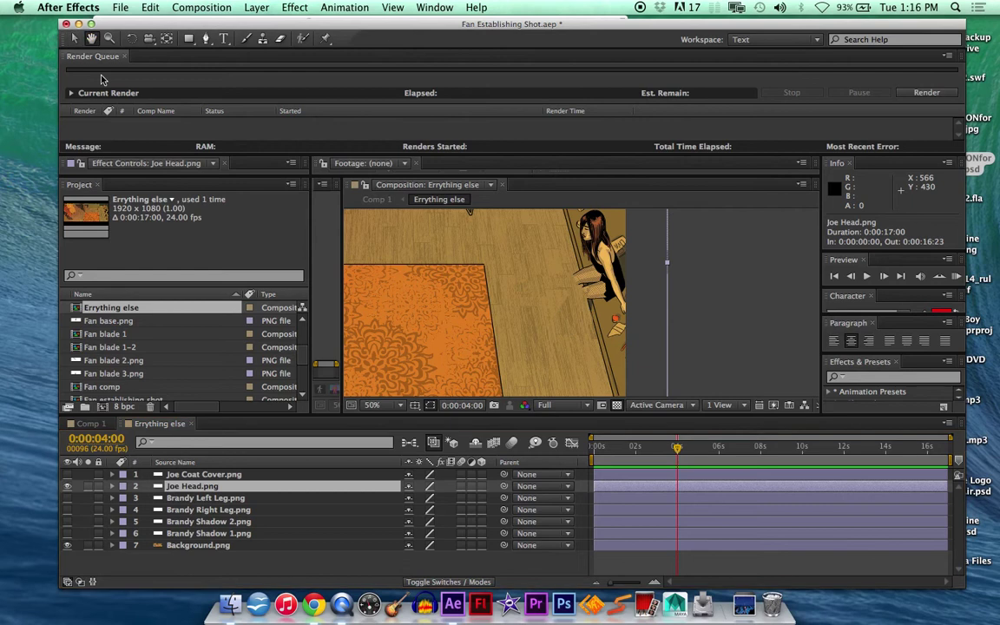
{"action": "scroll", "coordinate": [437, 248], "scroll_direction": "up", "scroll_amount": 3}
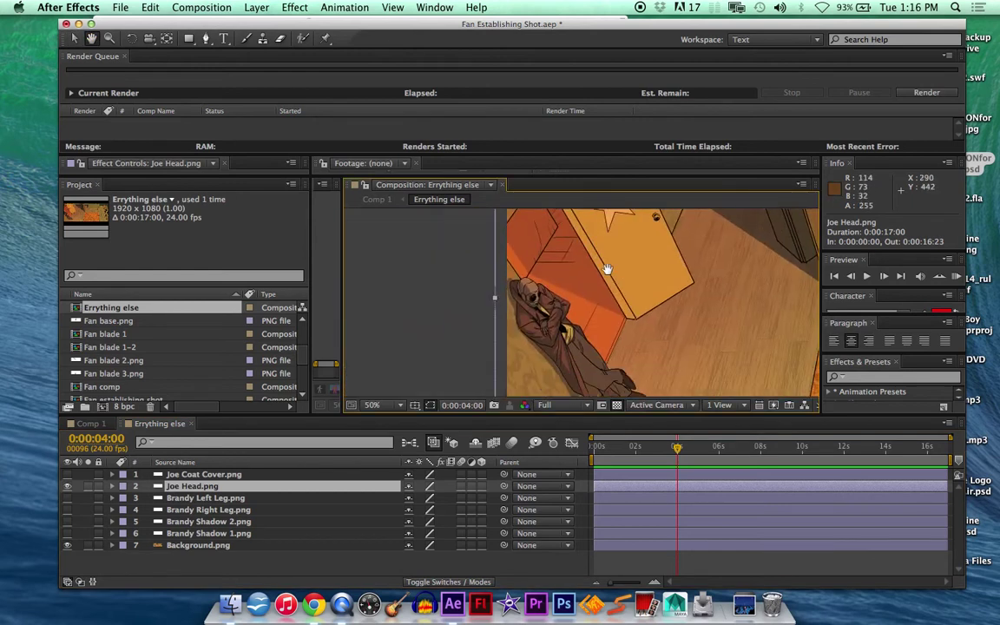
{"action": "left_click_drag", "start_coordinate": [607, 269], "coordinate": [763, 230]}
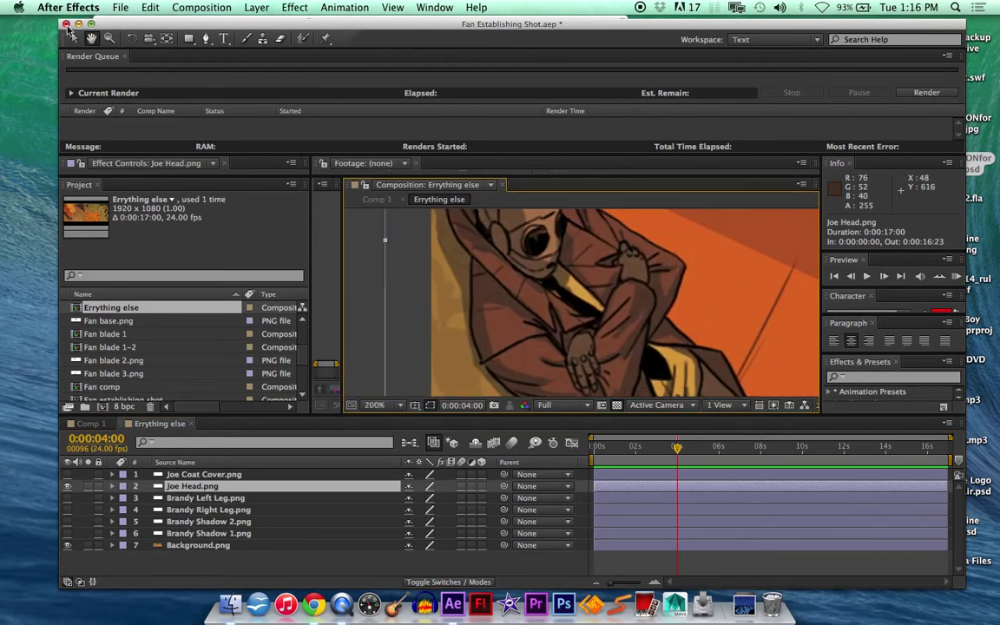
{"action": "left_click", "coordinate": [67, 486], "text": "alt"}
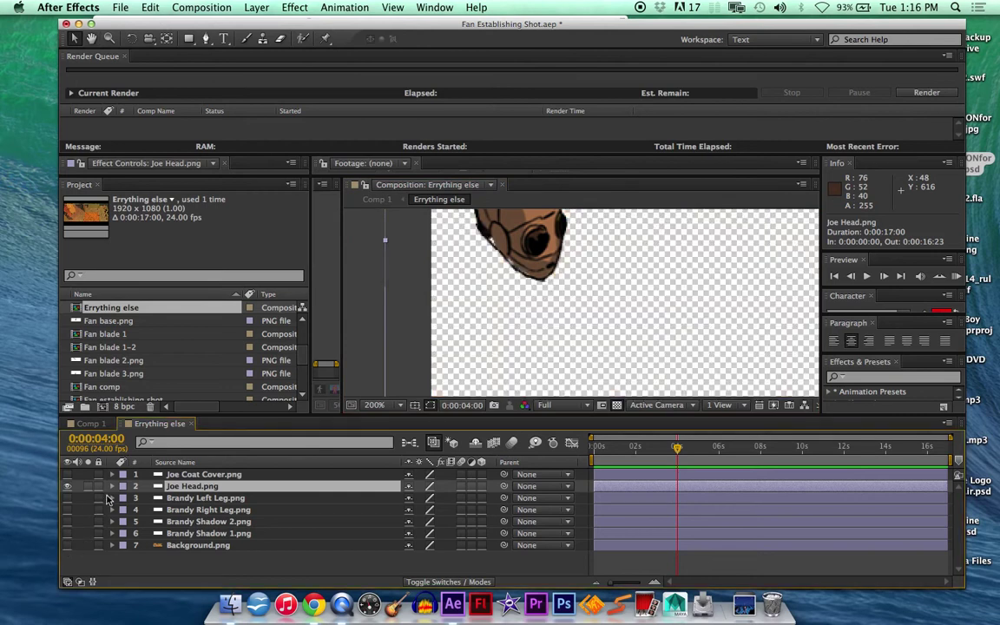
Set the Joe Head.png anchor point's X value to 72.0, then try a 33° rotation and undo it.
{"action": "left_click", "coordinate": [112, 487]}
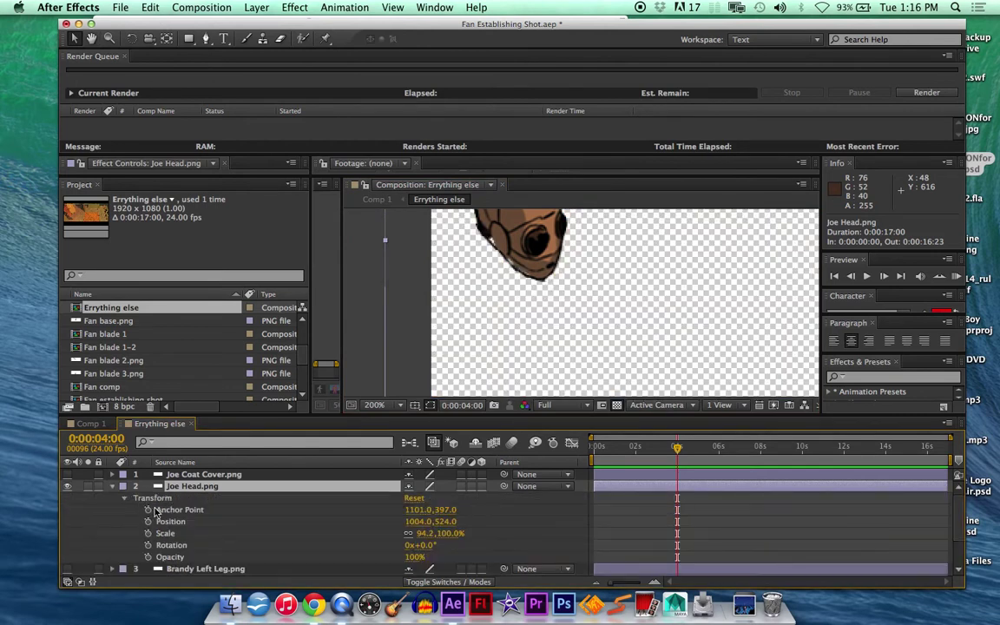
{"action": "key", "text": "comma"}
{"action": "key", "text": "comma"}
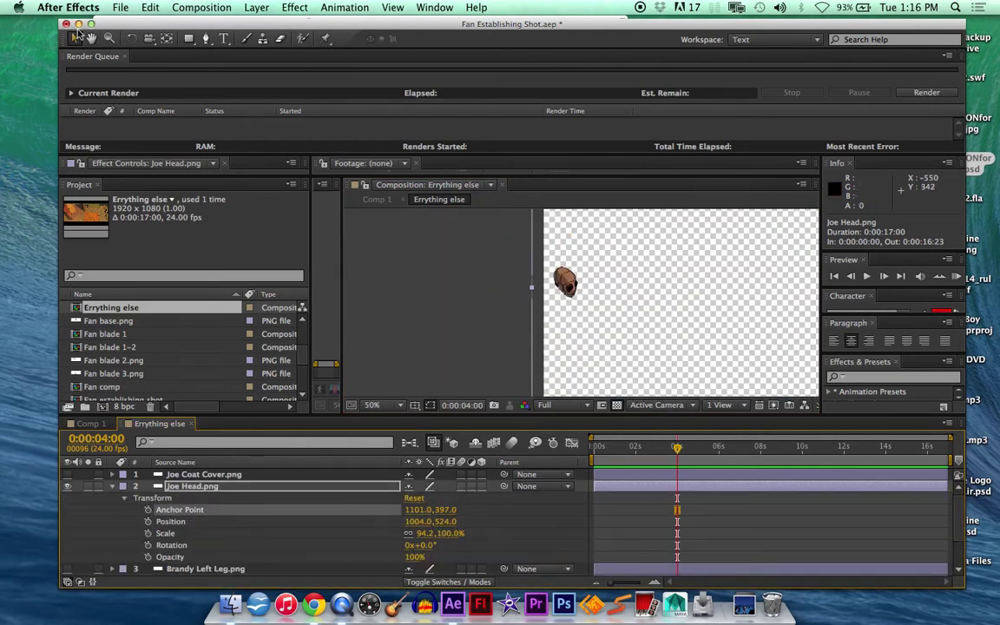
{"action": "left_click_drag", "start_coordinate": [531, 264], "coordinate": [348, 266]}
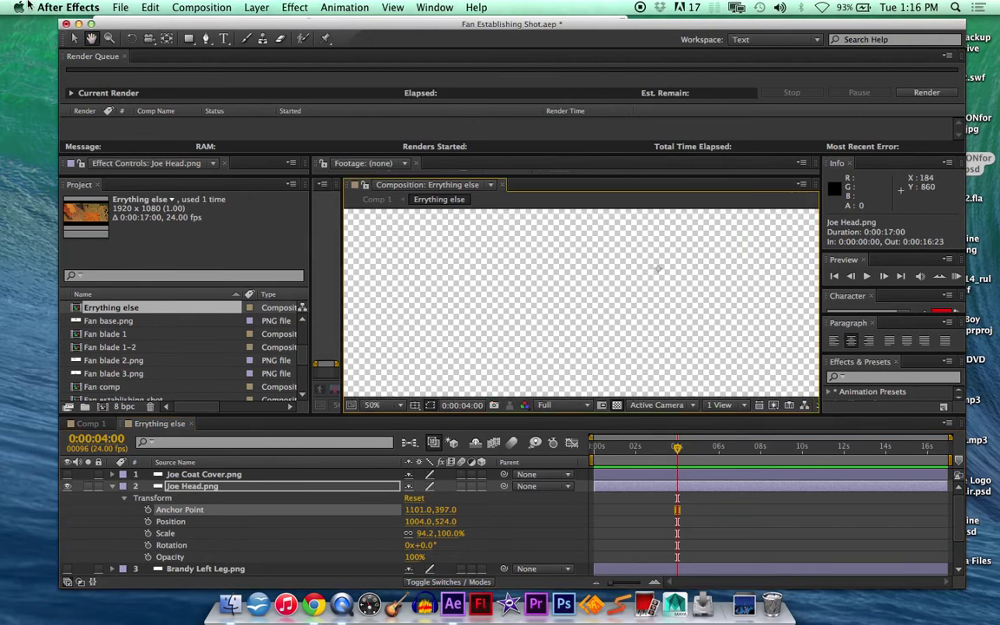
{"action": "key", "text": "v"}
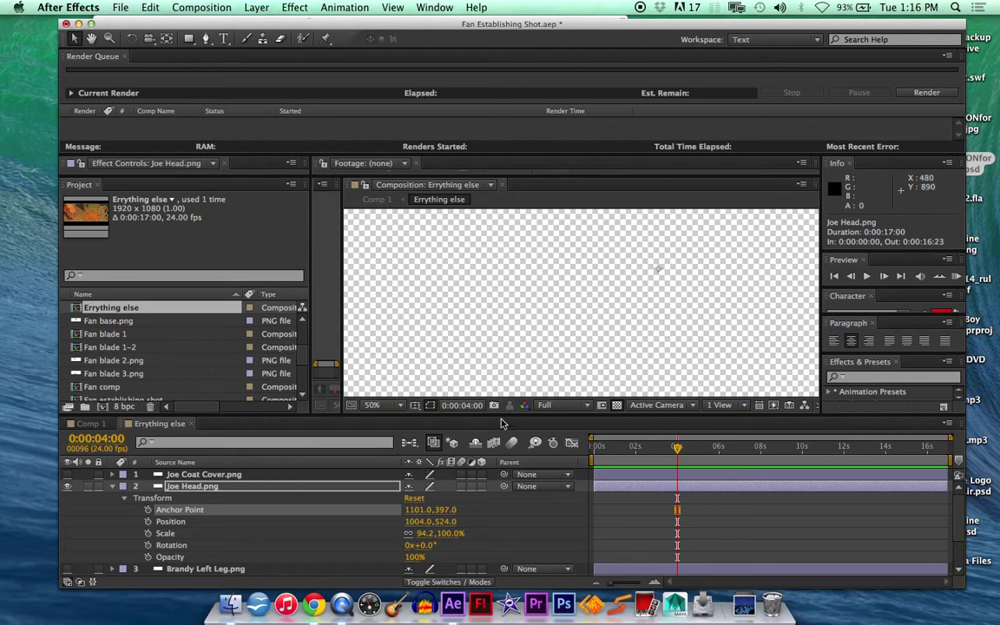
{"action": "left_click_drag", "start_coordinate": [417, 509], "coordinate": [370, 459]}
{"action": "left_click_drag", "start_coordinate": [425, 518], "coordinate": [52, 443]}
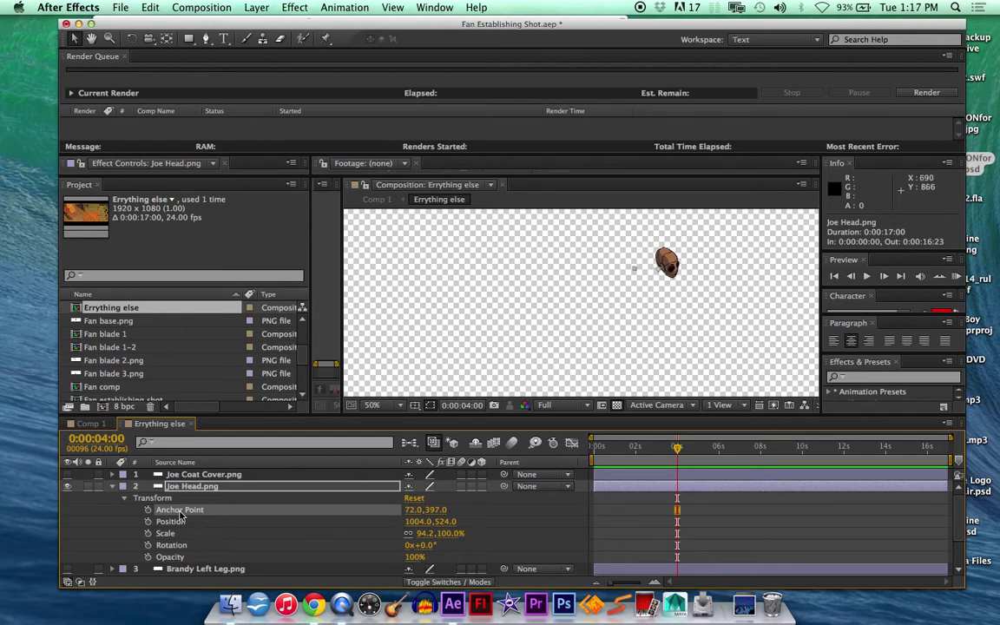
{"action": "left_click_drag", "start_coordinate": [432, 543], "coordinate": [435, 544]}
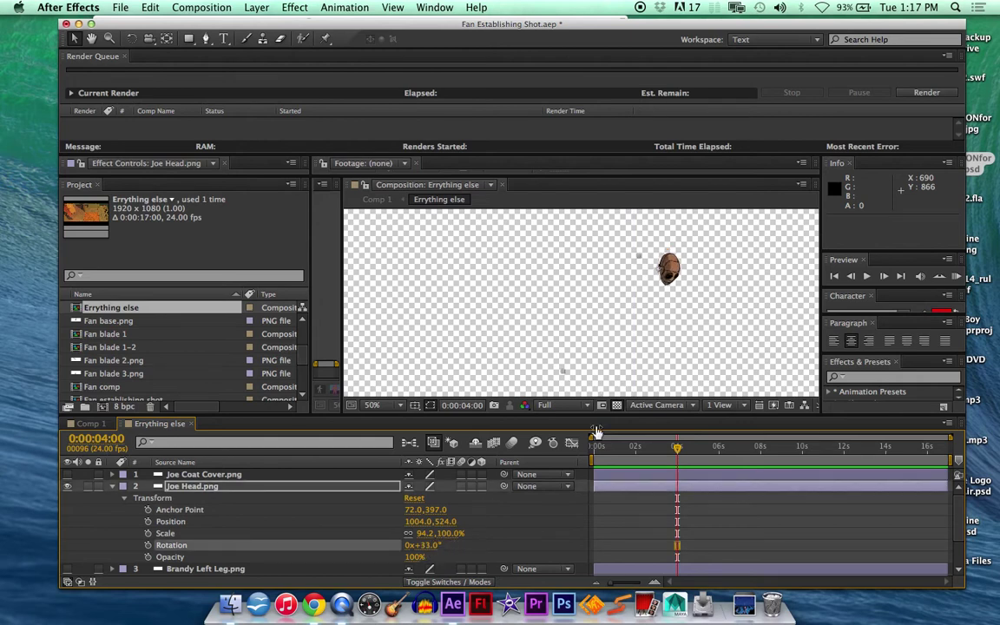
{"action": "key", "text": "super+z"}
Move Joe Head.png to 348.0, 572.0 near Joe's body and show the Joe Coat Cover.png layer.
{"action": "left_click_drag", "start_coordinate": [676, 292], "coordinate": [446, 293]}
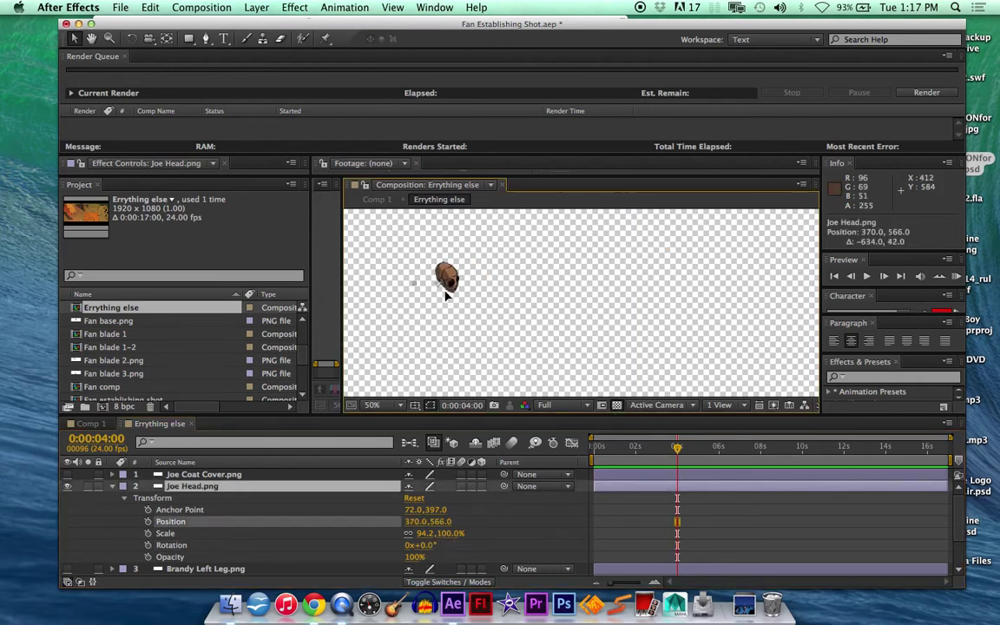
{"action": "key", "text": "comma"}
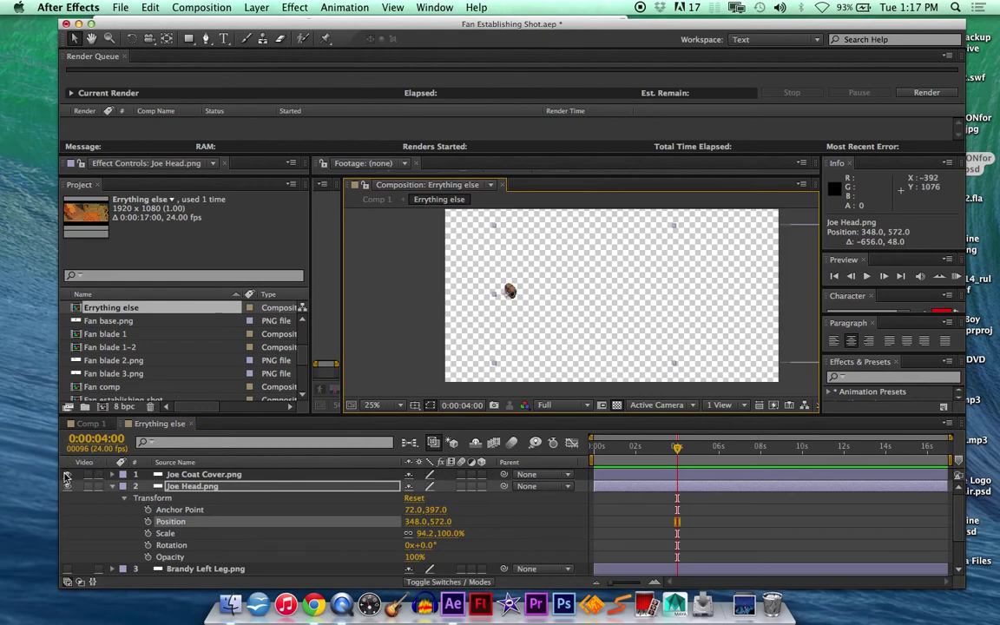
{"action": "left_click", "coordinate": [91, 38]}
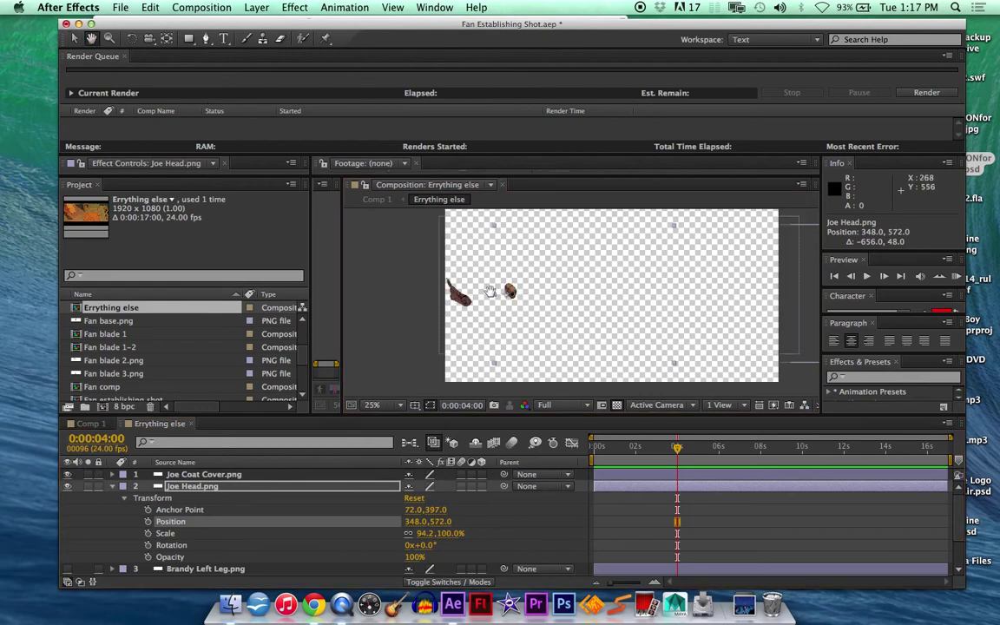
{"action": "left_click_drag", "start_coordinate": [491, 293], "coordinate": [595, 315]}
{"action": "scroll", "coordinate": [595, 314], "scroll_direction": "down", "scroll_amount": 4}
{"action": "scroll", "coordinate": [596, 316], "scroll_direction": "up", "scroll_amount": 5}
{"action": "scroll", "coordinate": [596, 315], "scroll_direction": "up", "scroll_amount": 5}
{"action": "scroll", "coordinate": [595, 315], "scroll_direction": "down", "scroll_amount": 3}
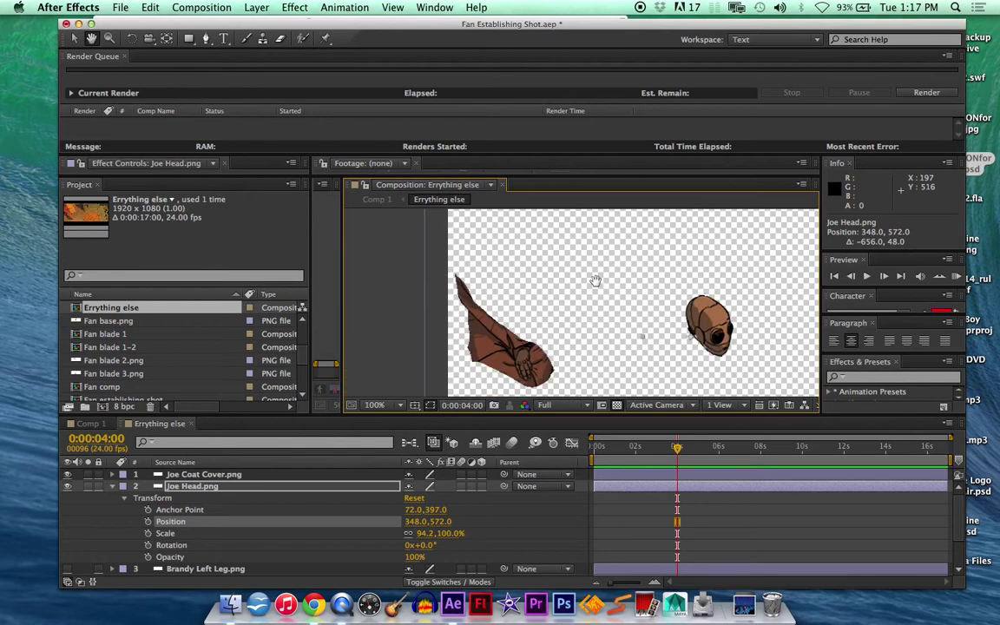
{"action": "left_click", "coordinate": [73, 38]}
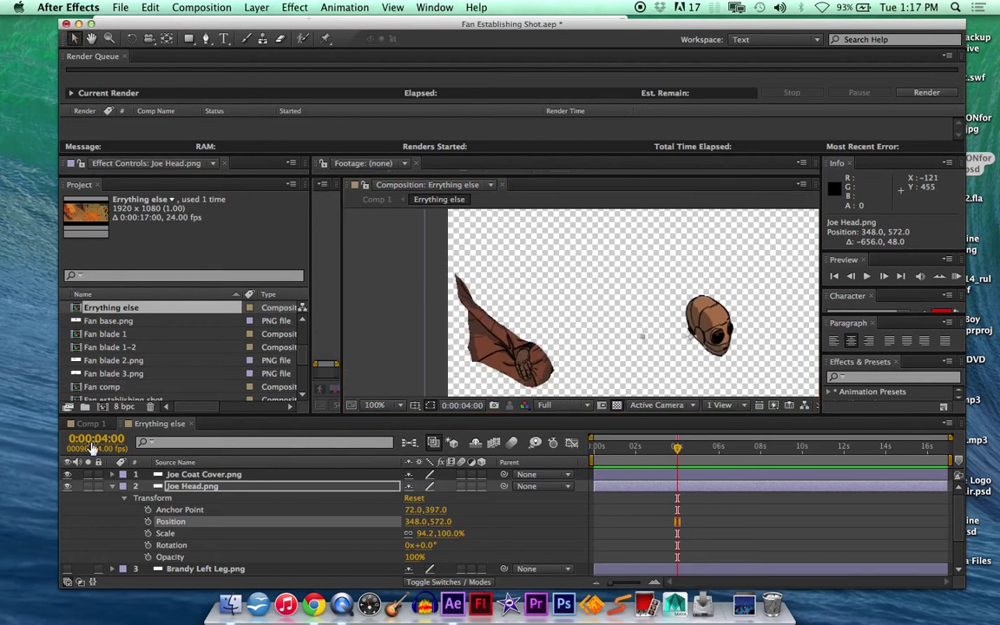
Show Background.png, place Joe Head.png at 36.0, 528.0 on Joe's body, and save the project.
{"action": "scroll", "coordinate": [111, 552], "scroll_direction": "down", "scroll_amount": 3}
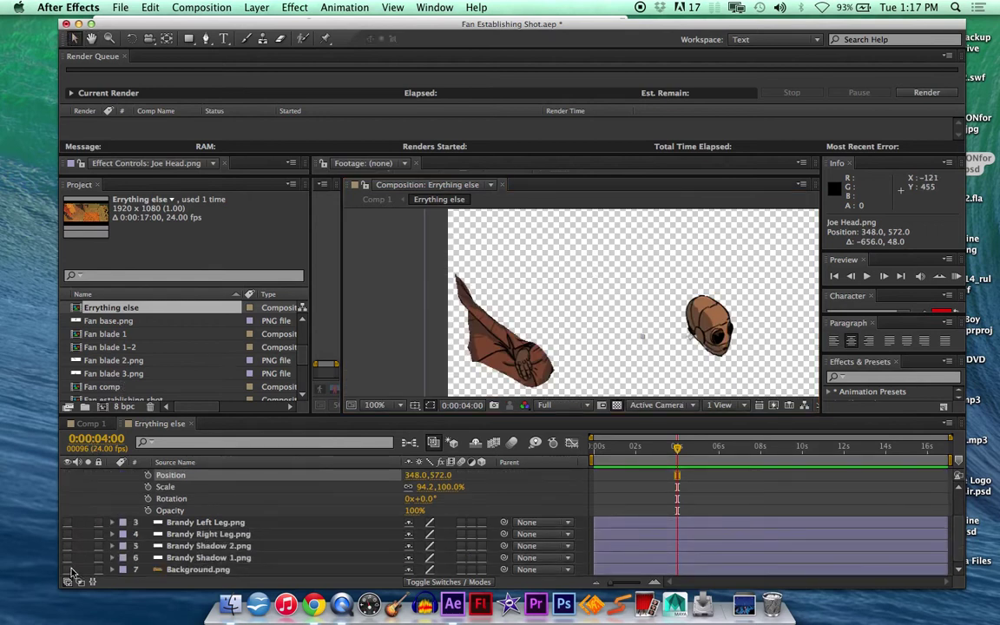
{"action": "left_click_drag", "start_coordinate": [705, 323], "coordinate": [500, 291]}
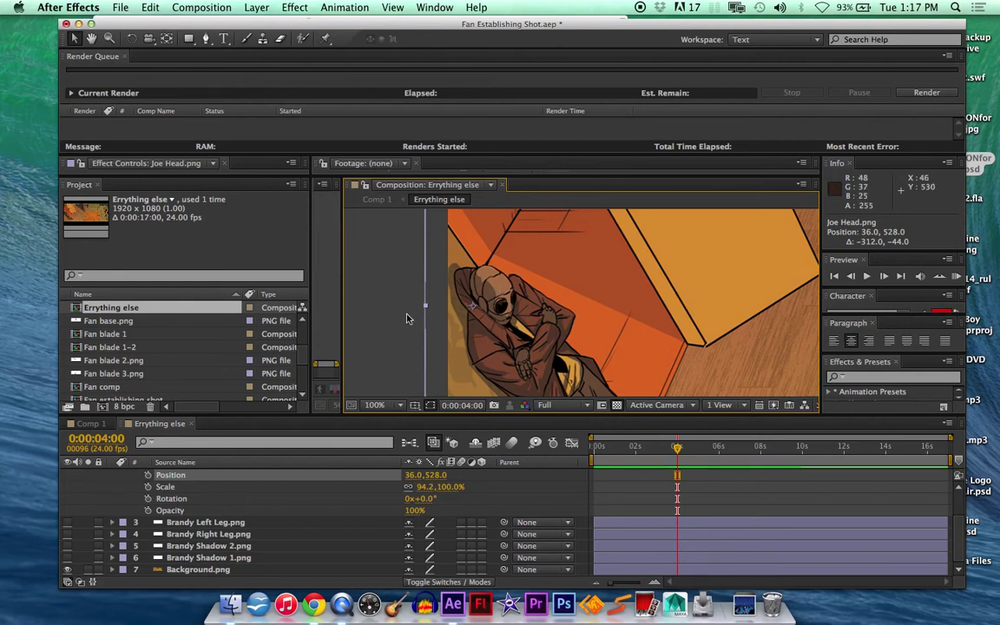
{"action": "key", "text": "comma"}
{"action": "key", "text": "super+s"}
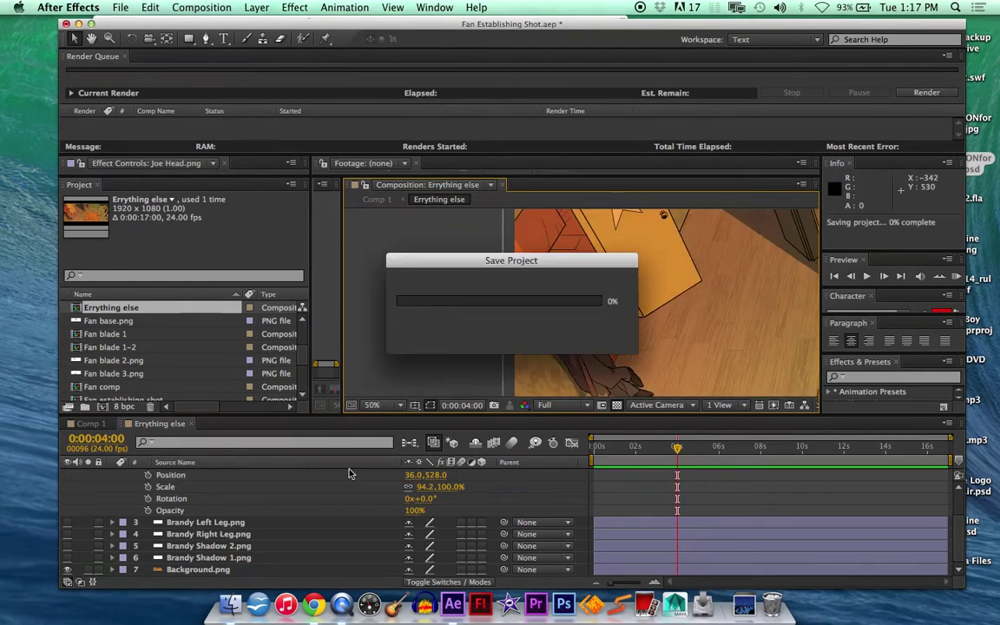
Collapse the Joe Head.png properties and show both Brandy leg layers and both Brandy shadow layers.
{"action": "scroll", "coordinate": [250, 504], "scroll_direction": "up", "scroll_amount": 3}
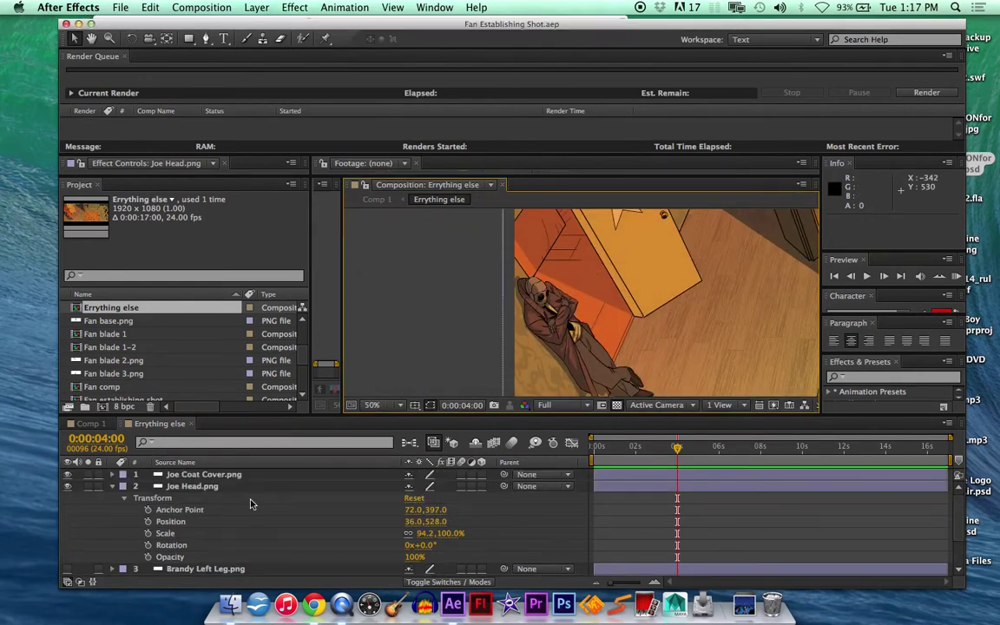
{"action": "left_click", "coordinate": [113, 487]}
{"action": "left_click_drag", "start_coordinate": [69, 498], "coordinate": [68, 534]}
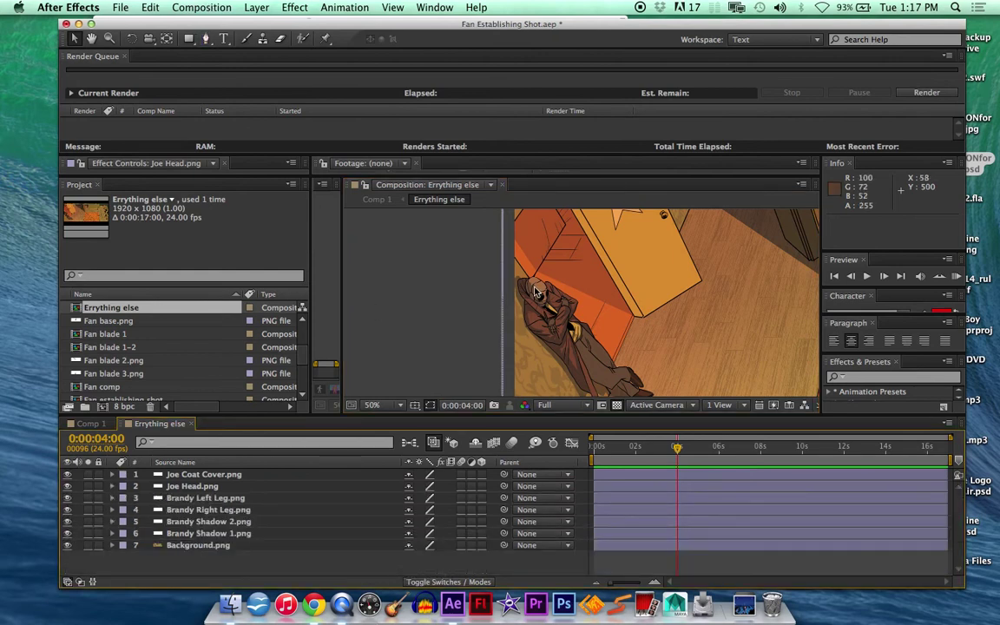
Examine the assembled artwork around Joe and Brandy and look through the project's footage items.
{"action": "left_click", "coordinate": [446, 312]}
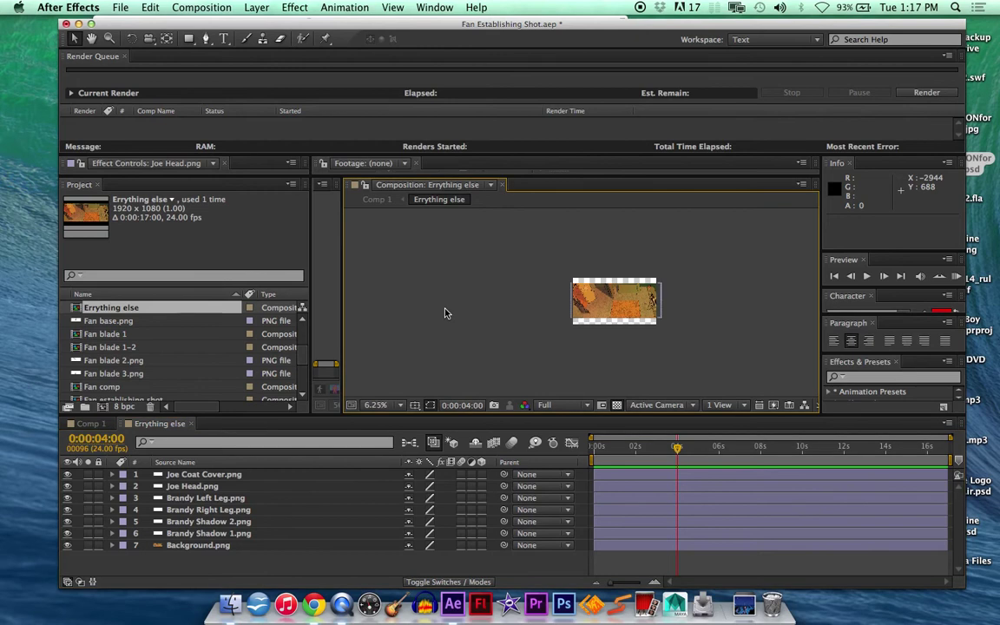
{"action": "key", "text": "h"}
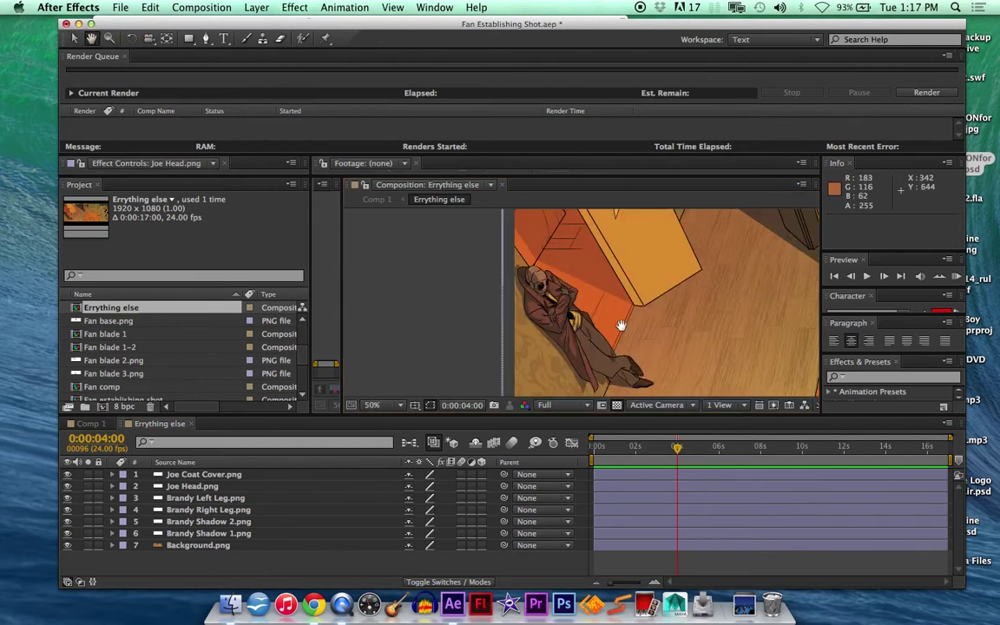
{"action": "left_click_drag", "start_coordinate": [446, 312], "coordinate": [311, 315]}
{"action": "left_click_drag", "start_coordinate": [732, 277], "coordinate": [519, 281]}
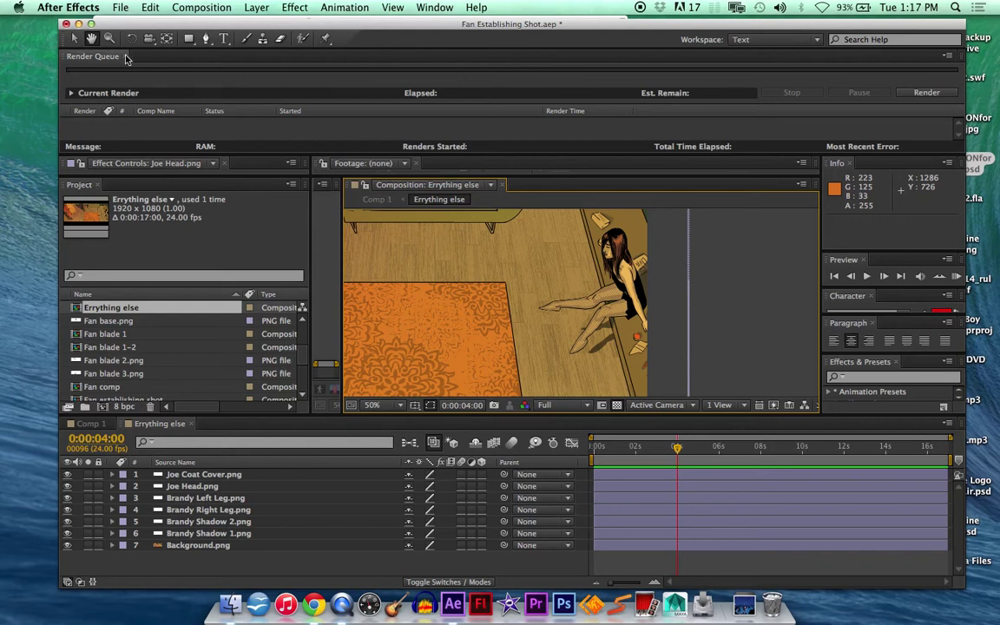
{"action": "left_click", "coordinate": [74, 38]}
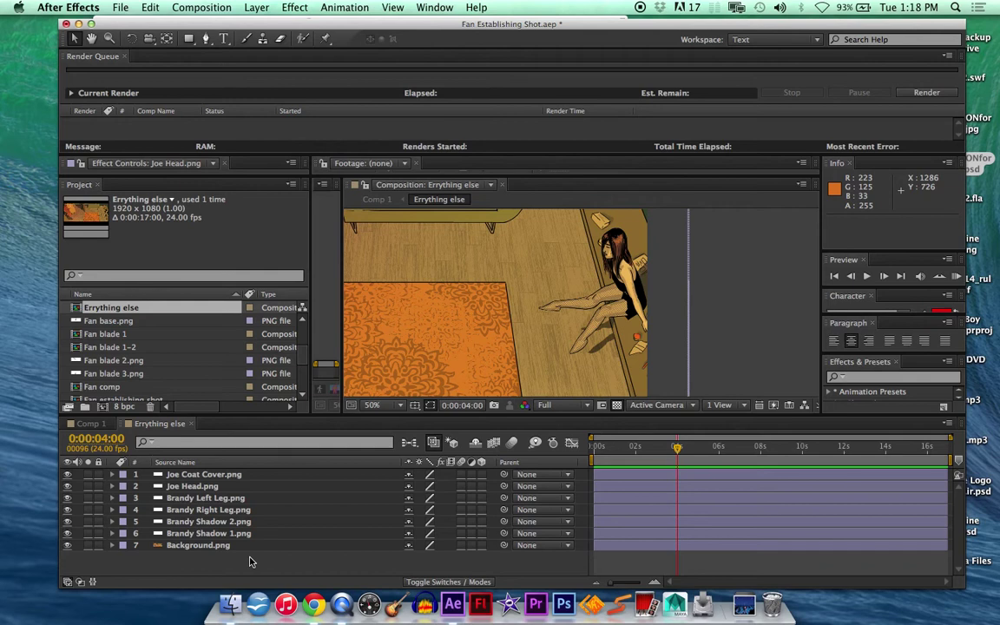
{"action": "scroll", "coordinate": [161, 357], "scroll_direction": "down", "scroll_amount": 5}
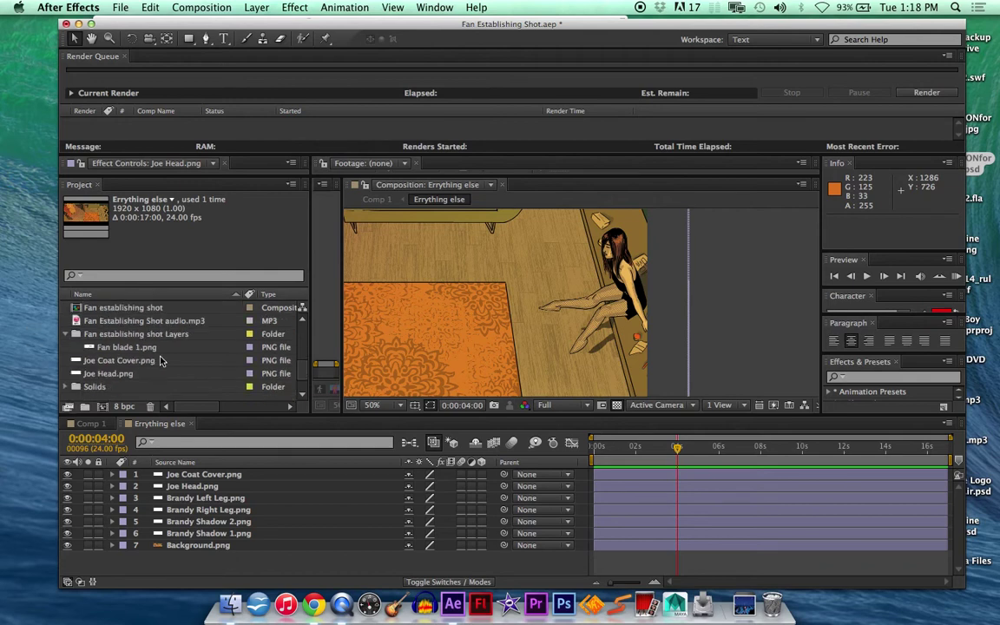
Open the Comp 1 timeline and collapse the properties of the Fan comp and Errything else layers.
{"action": "left_click", "coordinate": [94, 423]}
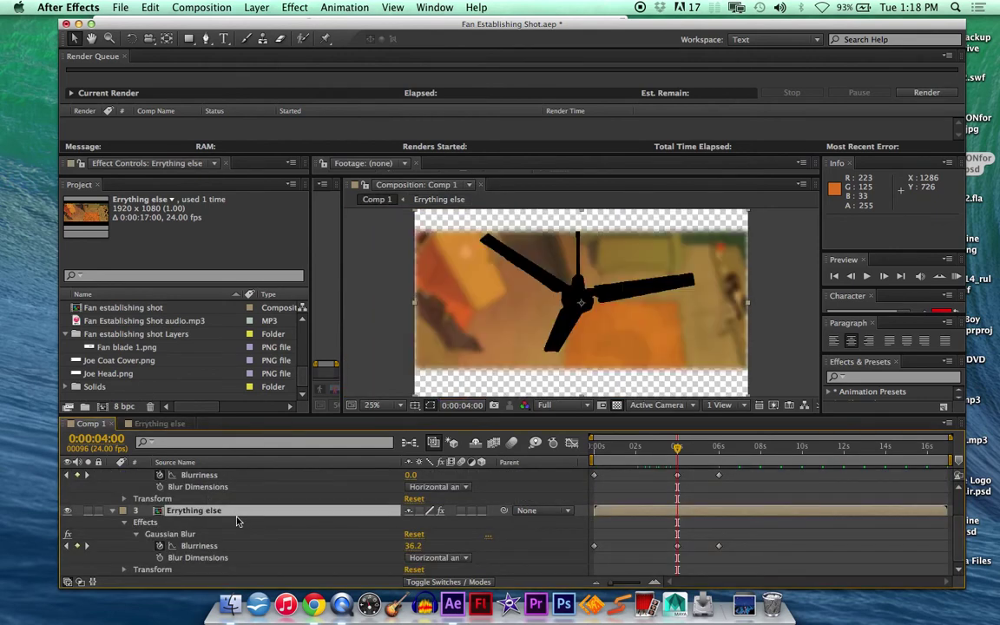
{"action": "scroll", "coordinate": [239, 522], "scroll_direction": "up", "scroll_amount": 3}
{"action": "scroll", "coordinate": [347, 504], "scroll_direction": "down", "scroll_amount": 3}
{"action": "scroll", "coordinate": [402, 488], "scroll_direction": "up", "scroll_amount": 3}
{"action": "left_click", "coordinate": [111, 486]}
{"action": "left_click", "coordinate": [111, 498]}
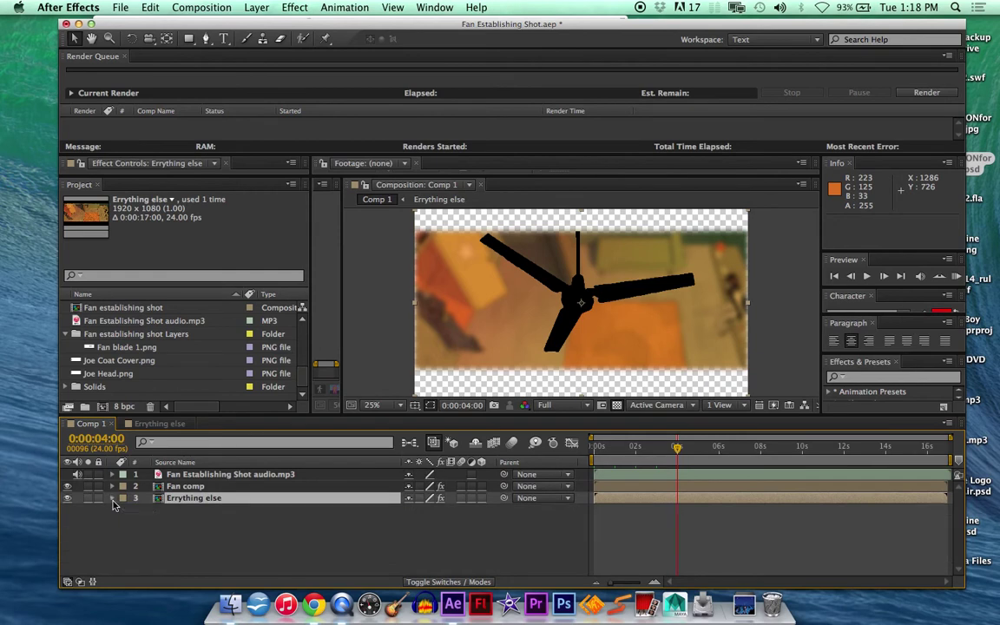
Move the current time to 0:00:03:16 and reveal the audio waveform of Fan Establishing Shot audio.mp3.
{"action": "left_click", "coordinate": [886, 448]}
{"action": "left_click", "coordinate": [662, 448]}
{"action": "left_click", "coordinate": [671, 455]}
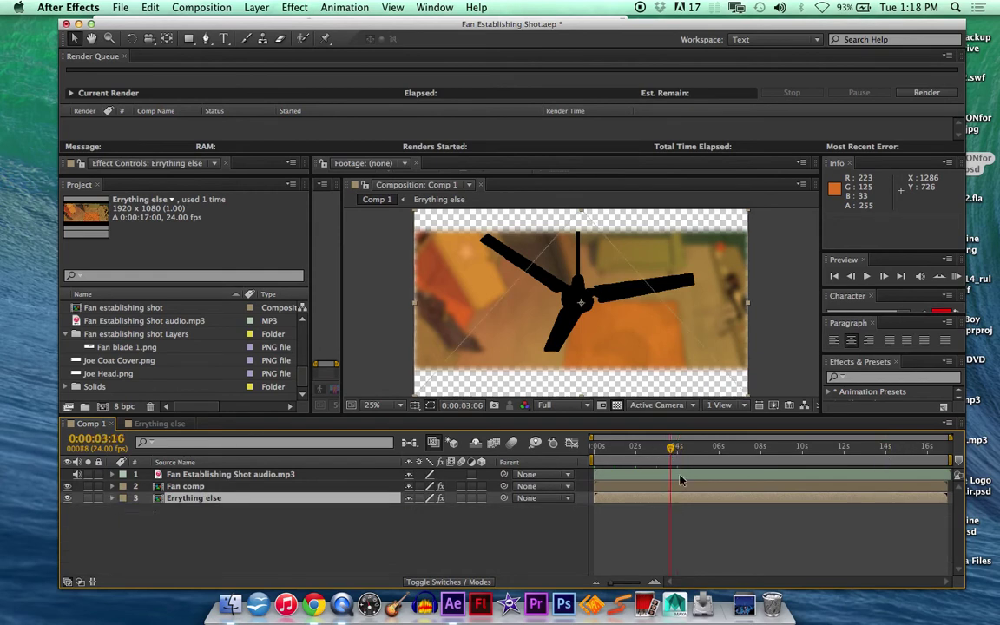
{"action": "left_click", "coordinate": [683, 476]}
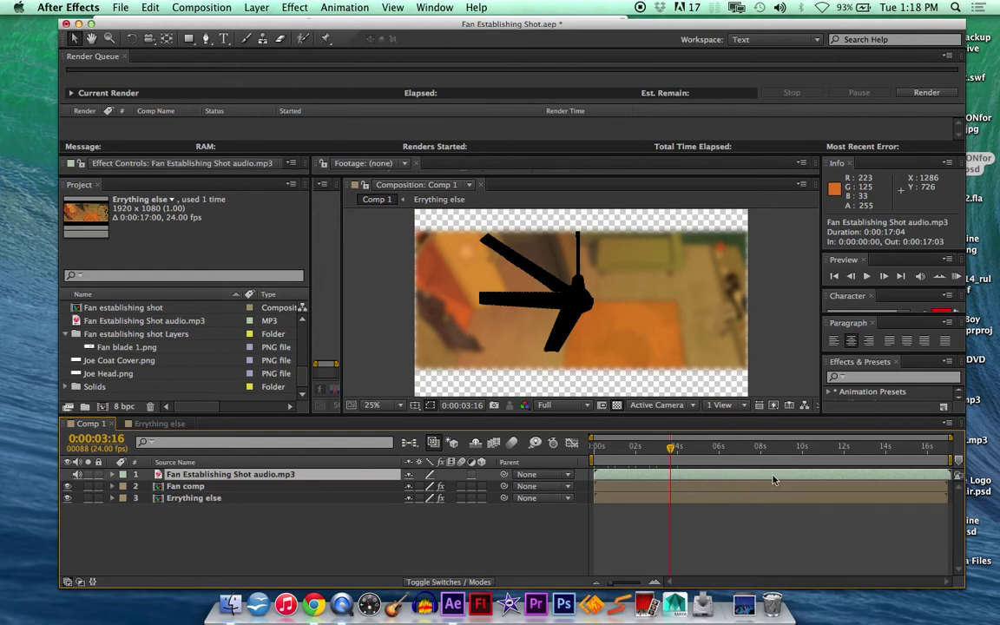
{"action": "left_click", "coordinate": [112, 475]}
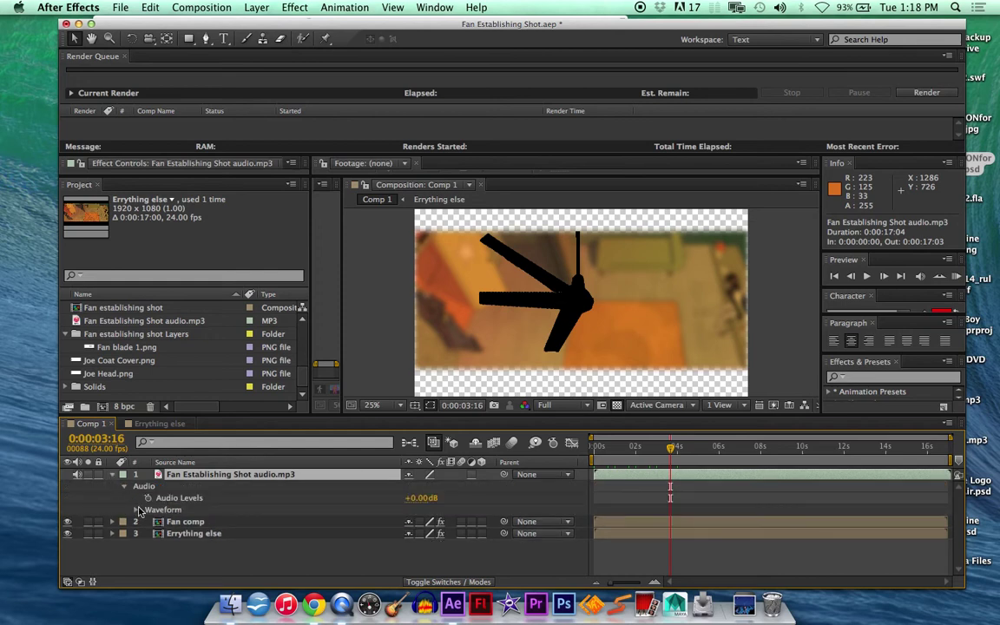
{"action": "left_click", "coordinate": [137, 510]}
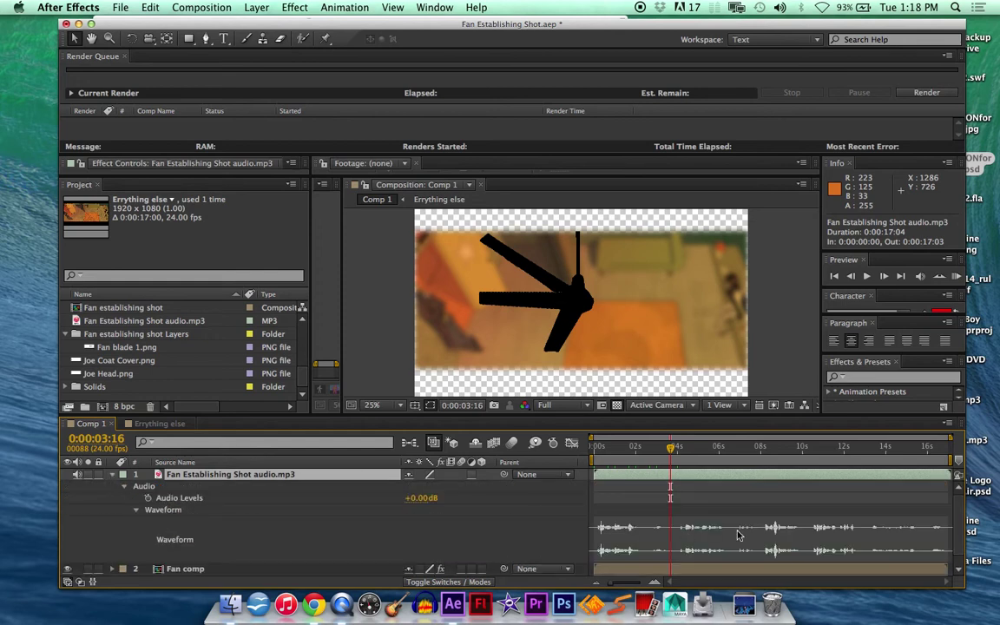
Preview the end of Comp 1 from 0:00:16:01 and inspect the frames back to 0:00:15:06.
{"action": "left_click_drag", "start_coordinate": [829, 450], "coordinate": [928, 488]}
{"action": "key", "text": "space"}
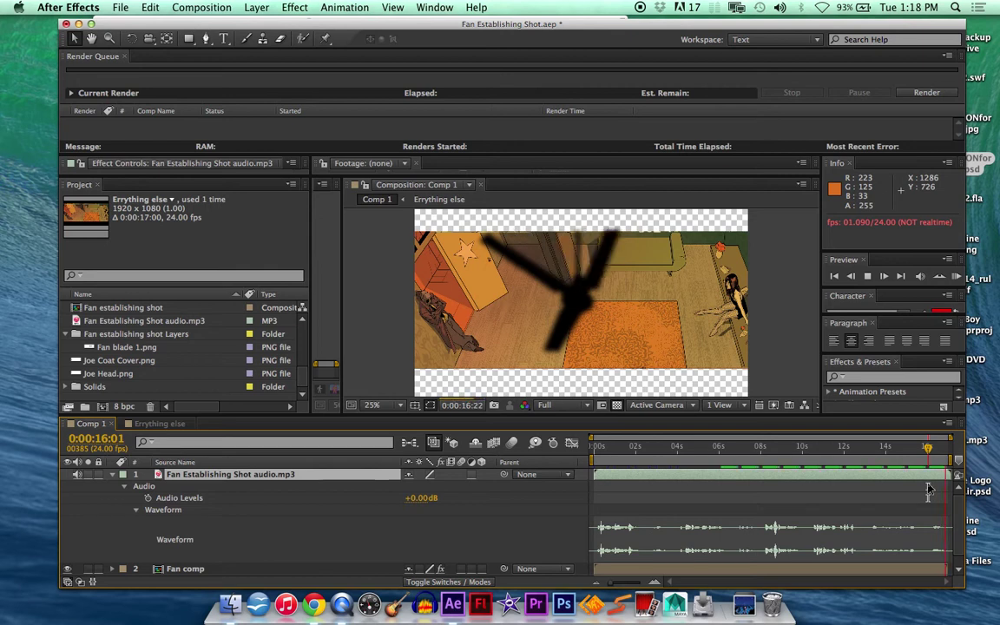
{"action": "scroll", "coordinate": [930, 488], "scroll_direction": "down", "scroll_amount": 1}
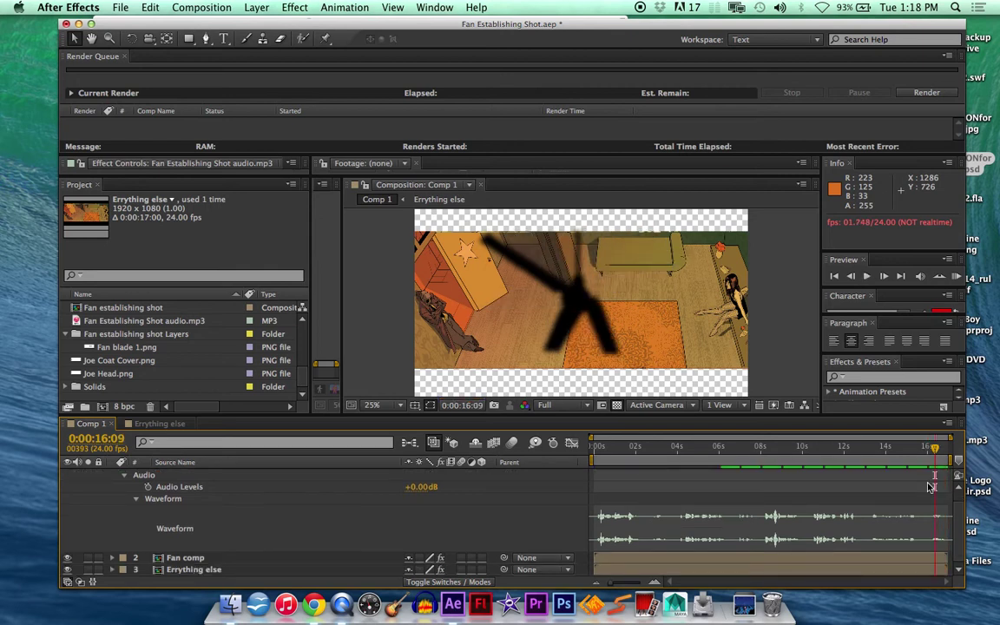
{"action": "scroll", "coordinate": [931, 488], "scroll_direction": "up", "scroll_amount": 1}
{"action": "left_click", "coordinate": [920, 452]}
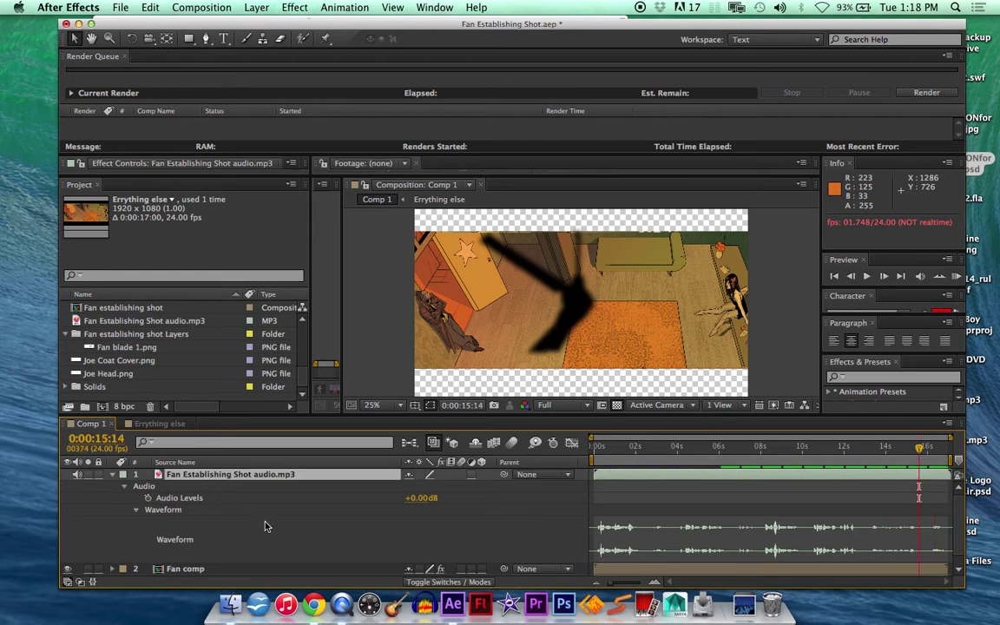
{"action": "left_click_drag", "start_coordinate": [922, 454], "coordinate": [914, 453]}
In the Errything else composition, start Rotation keyframing for Brandy Right Leg.png at 0:00:00:00.
{"action": "left_click", "coordinate": [161, 424]}
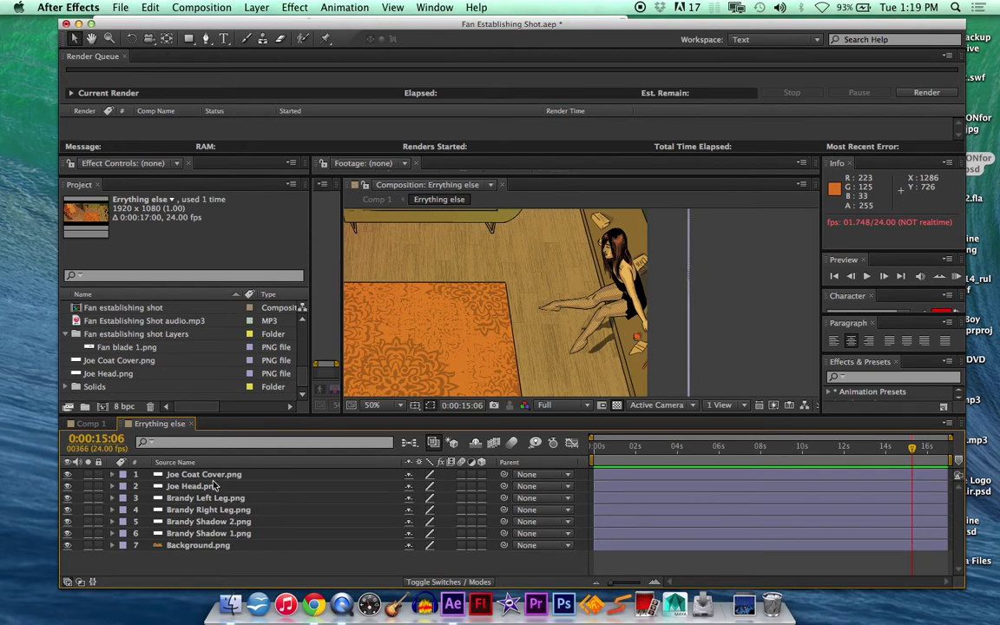
{"action": "left_click", "coordinate": [207, 511]}
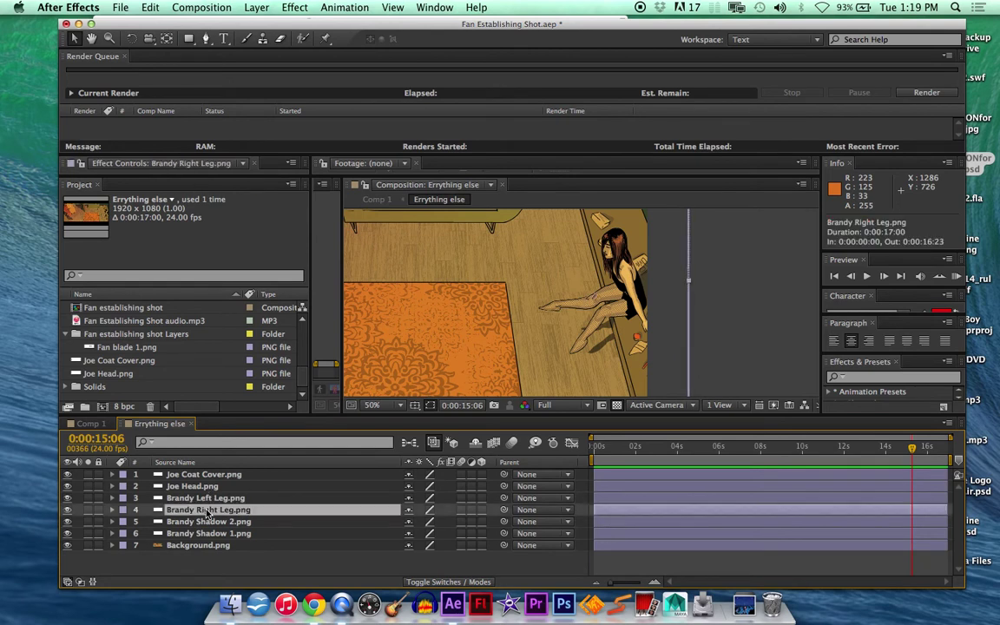
{"action": "left_click", "coordinate": [112, 511]}
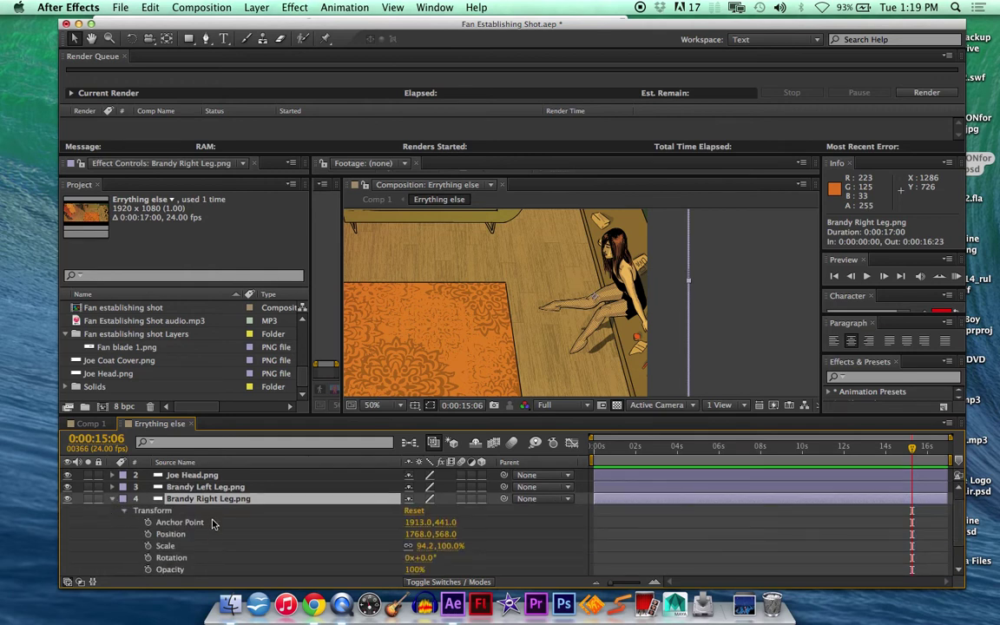
{"action": "key", "text": "Home"}
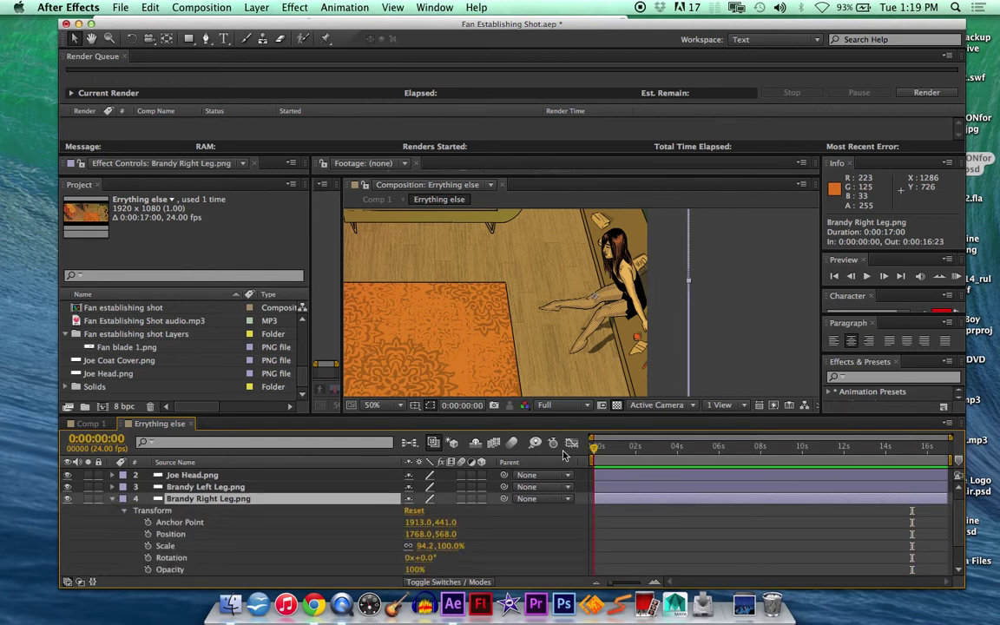
{"action": "left_click", "coordinate": [147, 558]}
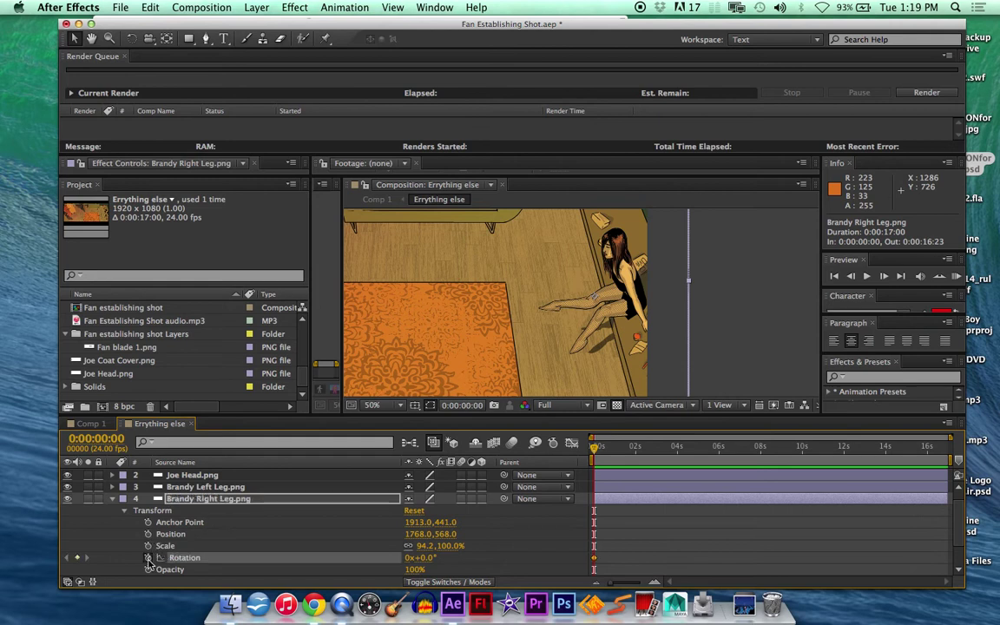
Set the Rotation of Brandy Right Leg.png to -33° at 0:00:02:02 and check the knee joint close up.
{"action": "left_click", "coordinate": [635, 450]}
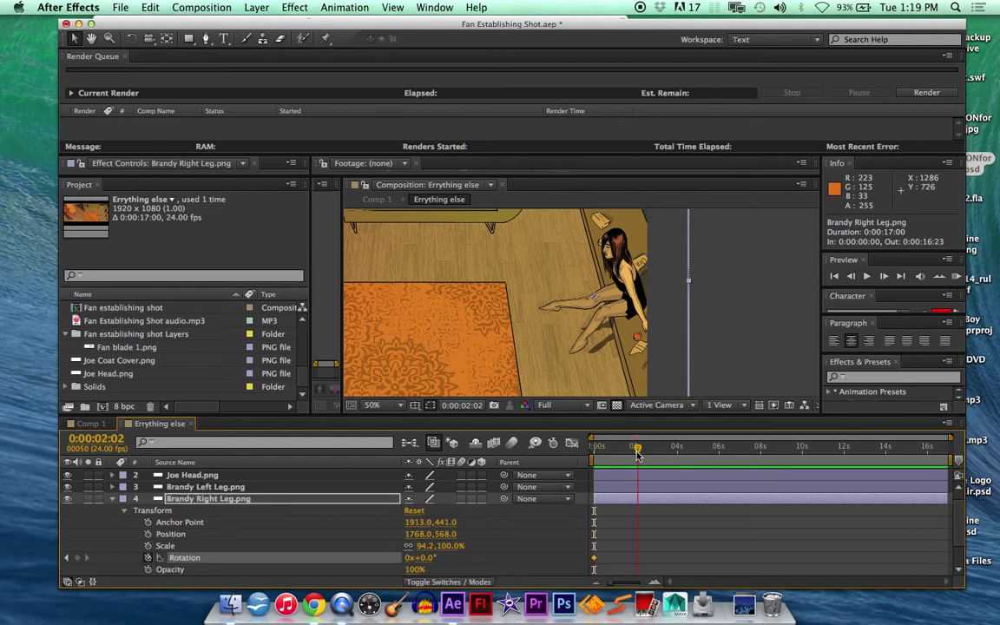
{"action": "left_click_drag", "start_coordinate": [429, 558], "coordinate": [390, 545]}
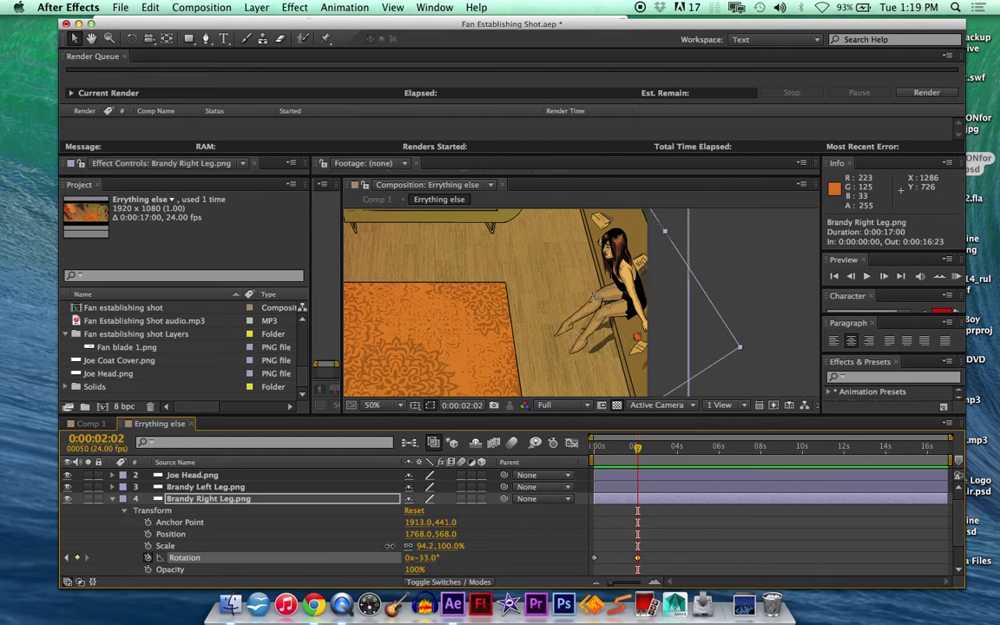
{"action": "left_click", "coordinate": [741, 261]}
{"action": "scroll", "coordinate": [741, 261], "scroll_direction": "up", "scroll_amount": 4}
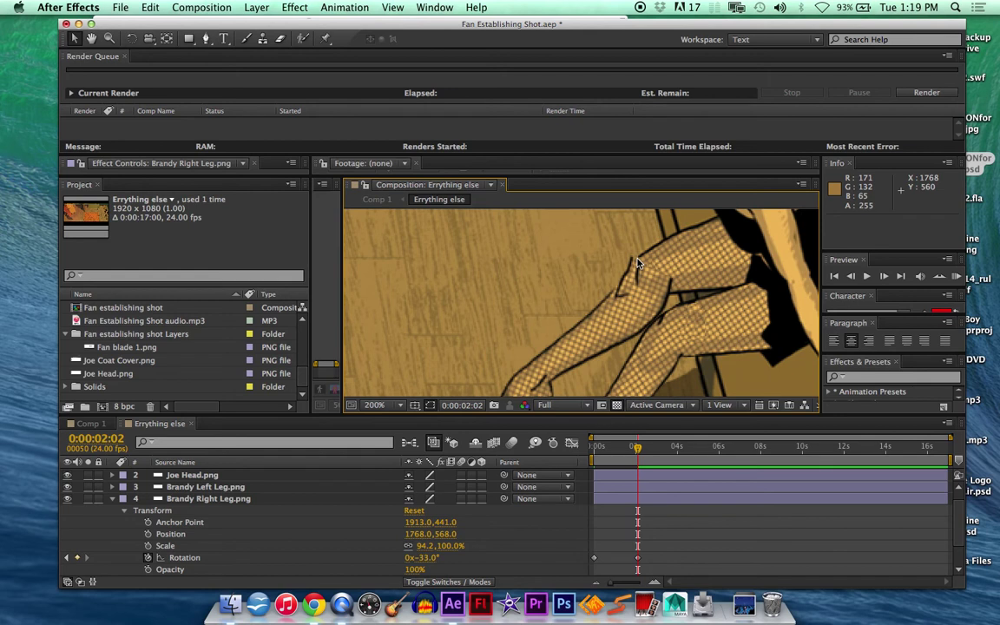
Copy the first Rotation keyframe of Brandy Right Leg.png and paste it at 0:00:04:00.
{"action": "left_click", "coordinate": [594, 448]}
{"action": "left_click", "coordinate": [594, 558]}
{"action": "key", "text": "super+c"}
{"action": "left_click", "coordinate": [674, 455]}
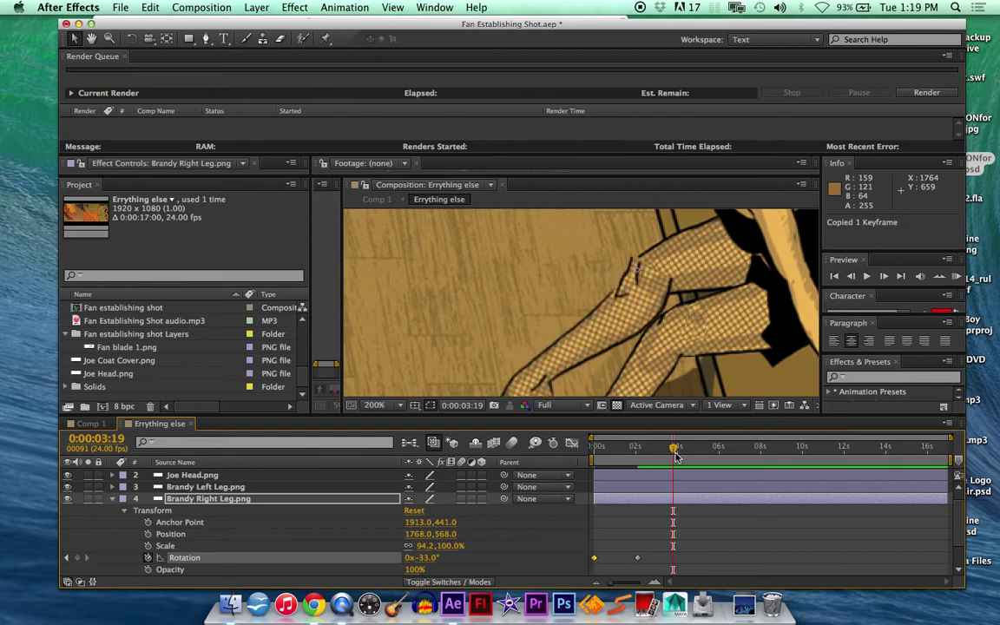
{"action": "key", "text": "Page_Down"}
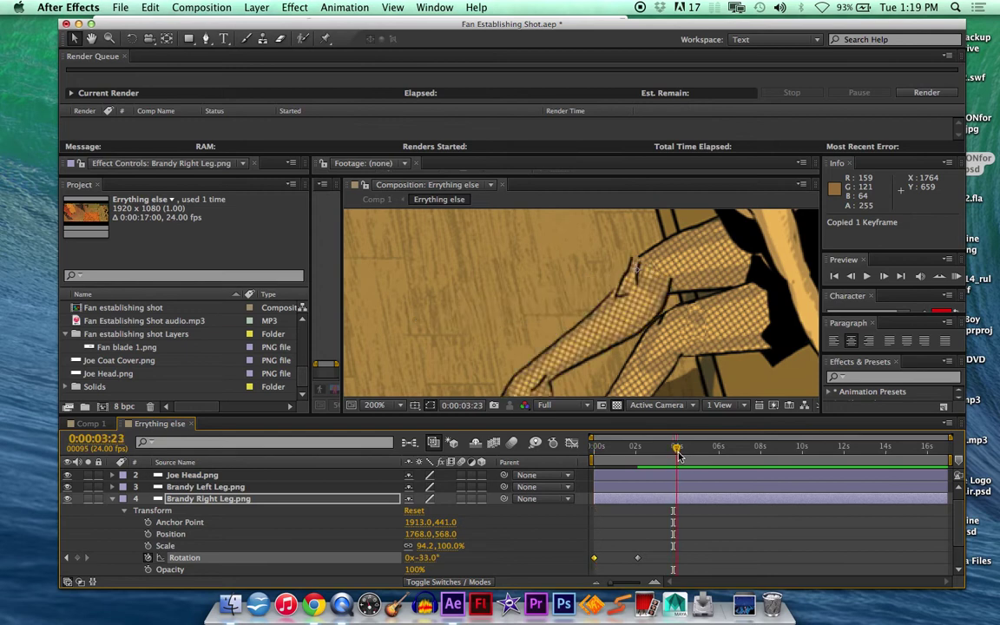
{"action": "key", "text": "Page_Down"}
{"action": "key", "text": "super+v"}
{"action": "mouse_move", "coordinate": [679, 465]}
{"action": "left_mouse_down"}
{"action": "mouse_move", "coordinate": [608, 460]}
{"action": "mouse_move", "coordinate": [674, 466]}
{"action": "left_mouse_up"}
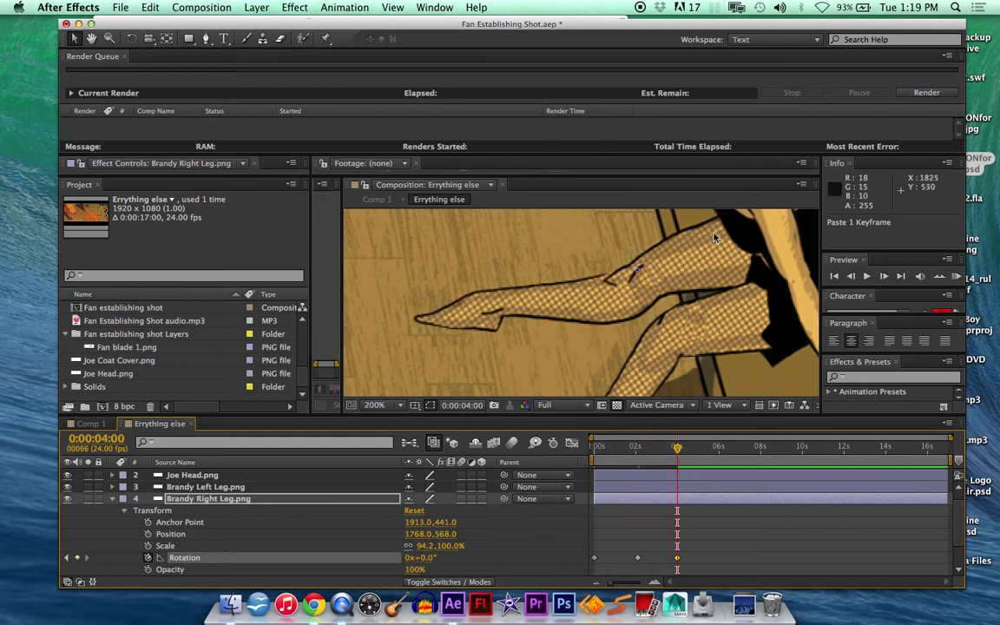
Compare the pose of Brandy's right leg at 0:00:04:00 and 0:00:02:02.
{"action": "scroll", "coordinate": [708, 285], "scroll_direction": "up", "scroll_amount": 3}
{"action": "scroll", "coordinate": [707, 285], "scroll_direction": "down", "scroll_amount": 5}
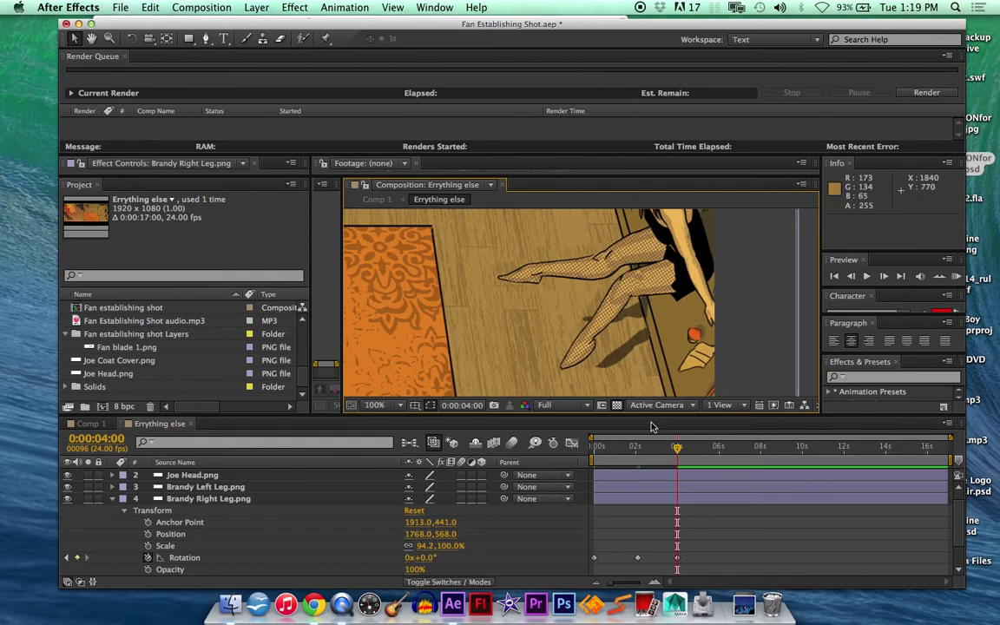
{"action": "left_click", "coordinate": [637, 448]}
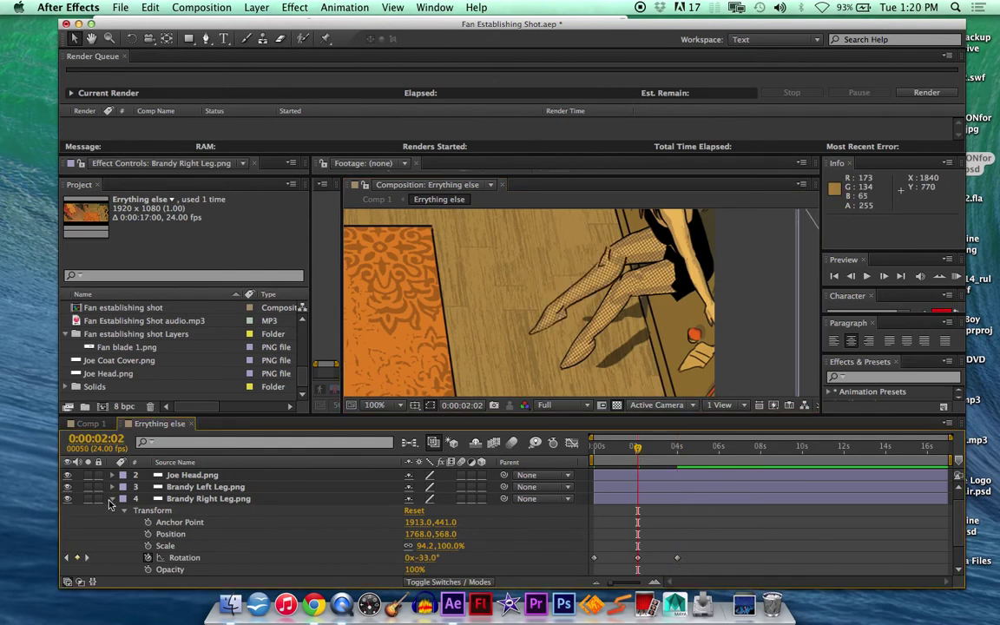
{"action": "left_click", "coordinate": [111, 500]}
{"action": "left_click", "coordinate": [111, 487]}
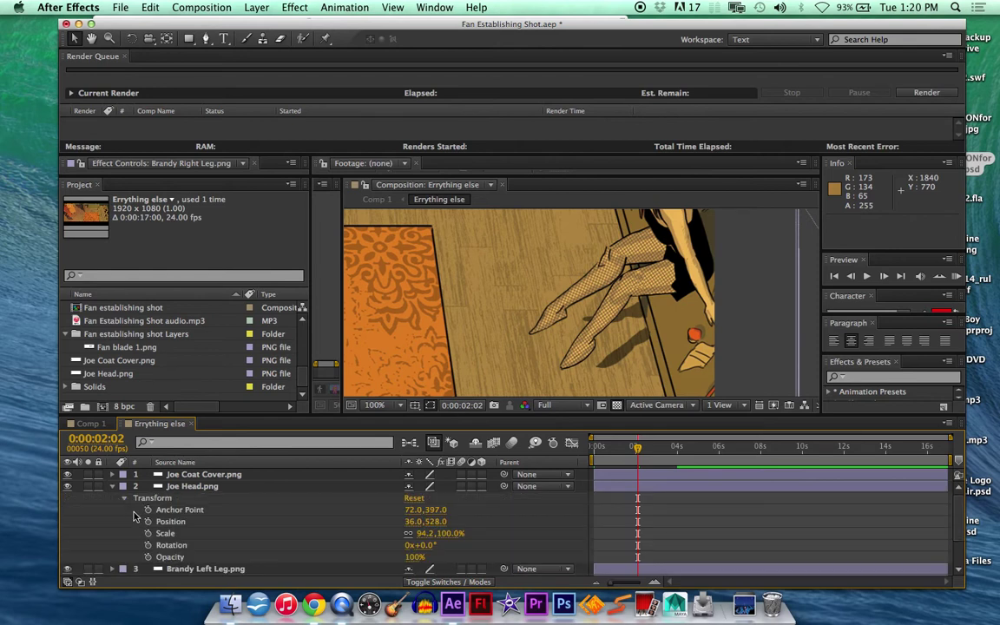
{"action": "left_click", "coordinate": [184, 545]}
{"action": "left_click", "coordinate": [148, 545]}
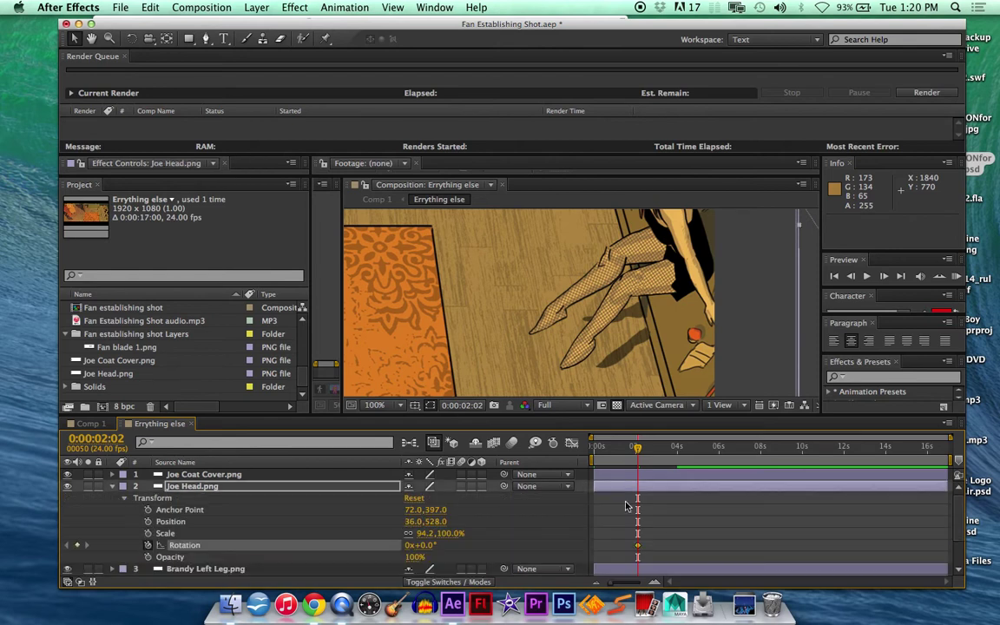
{"action": "key", "text": "Home"}
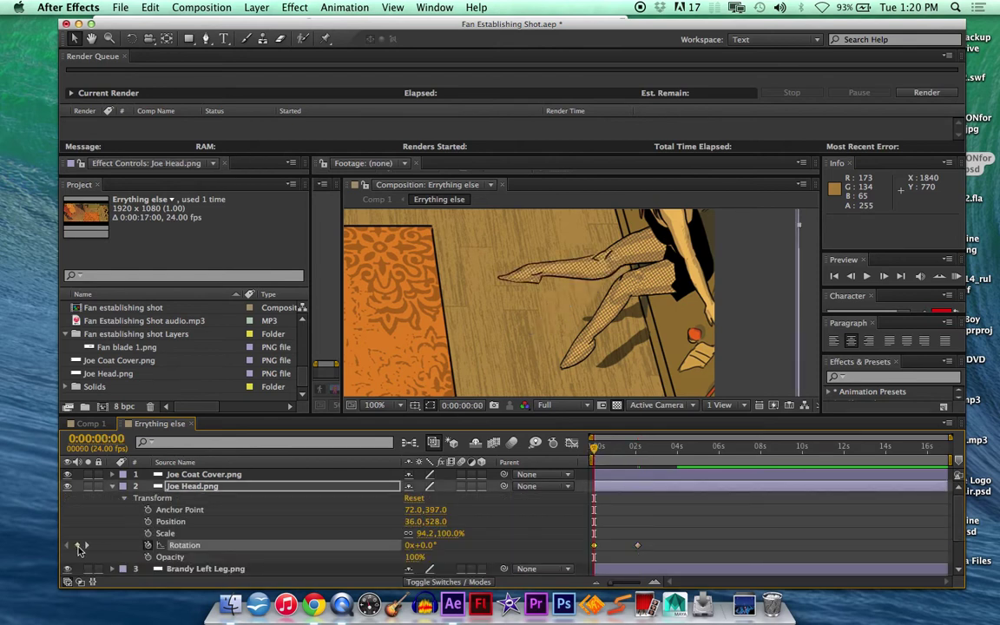
{"action": "left_click", "coordinate": [680, 452]}
{"action": "left_click", "coordinate": [77, 546]}
{"action": "left_click", "coordinate": [637, 452]}
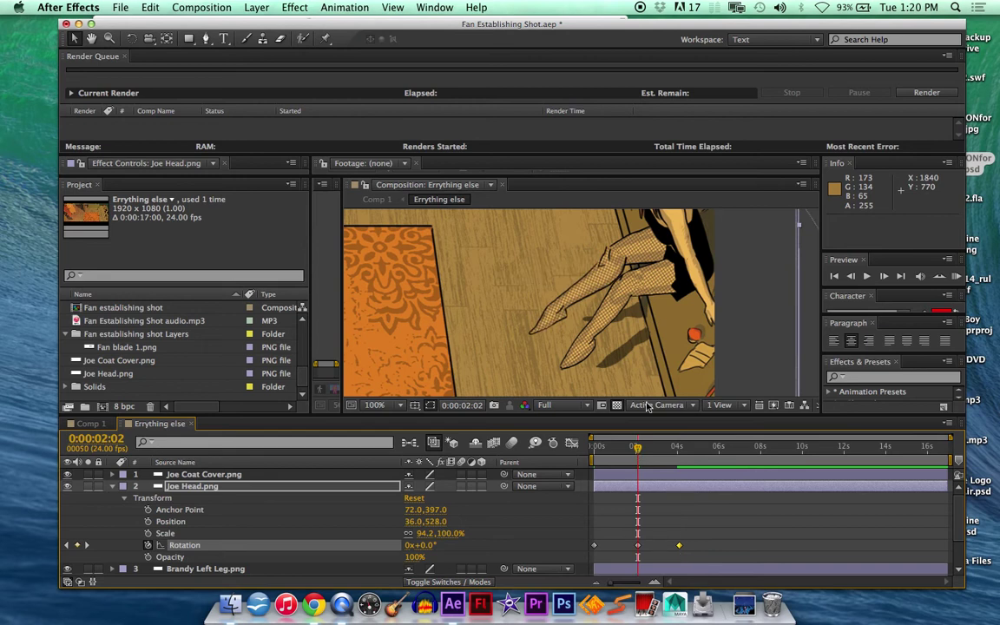
{"action": "key", "text": "period"}
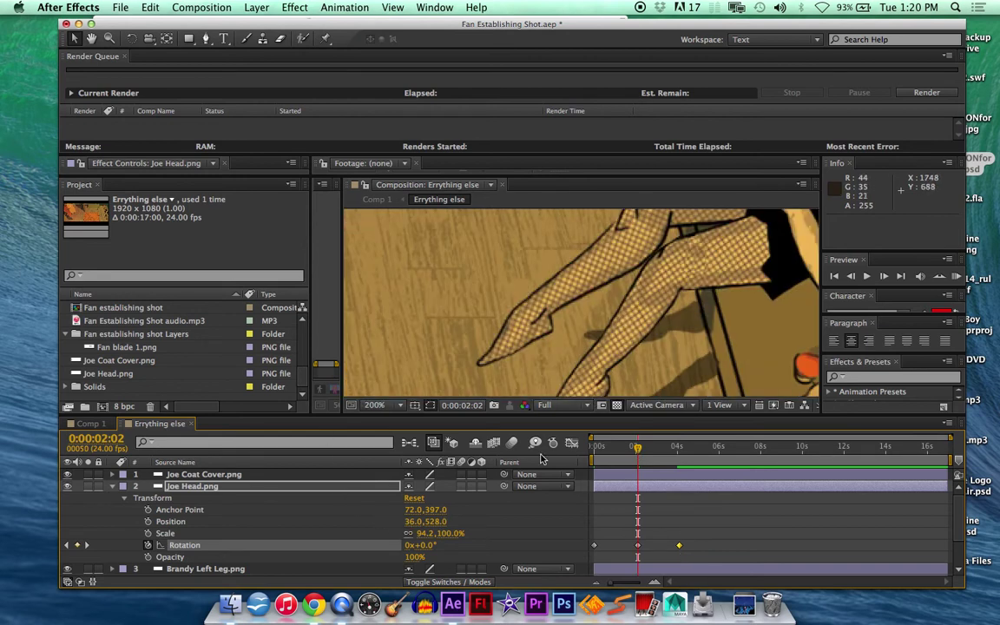
{"action": "key", "text": "Page_Up"}
{"action": "key", "text": "Home"}
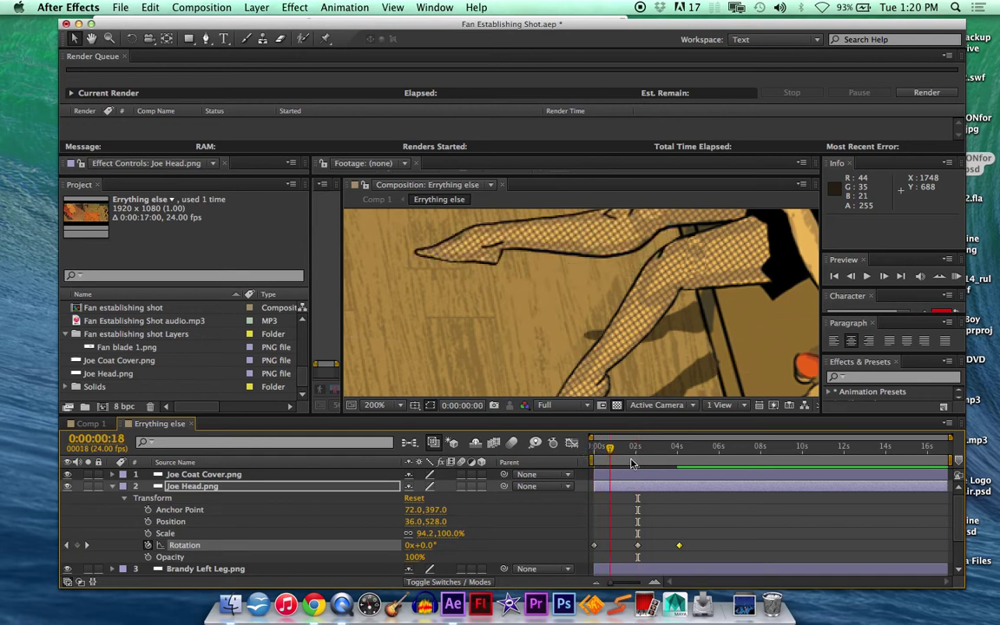
{"action": "key", "text": "k"}
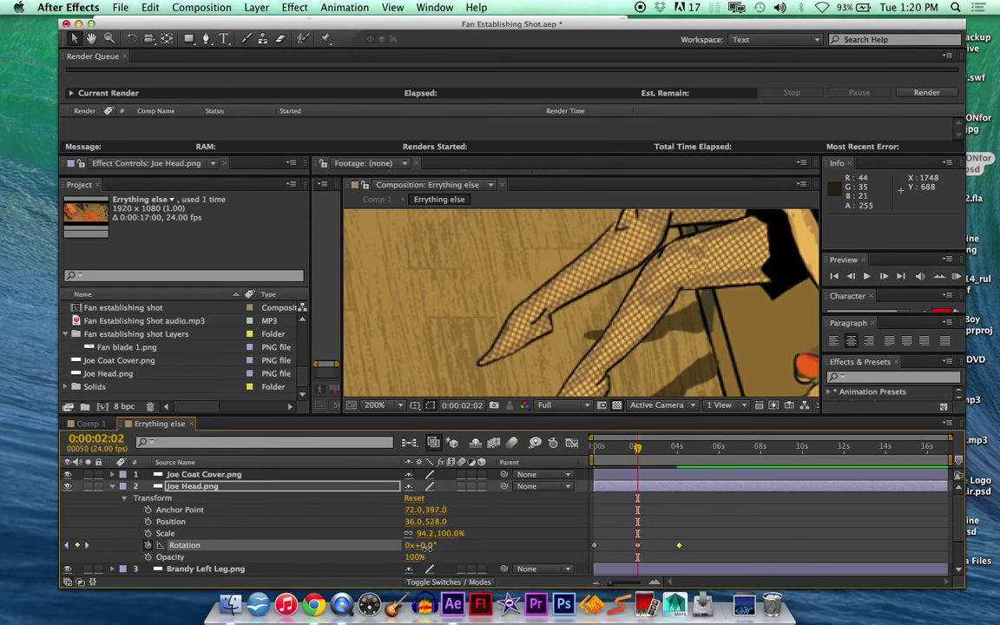
{"action": "left_click_drag", "start_coordinate": [429, 548], "coordinate": [444, 545]}
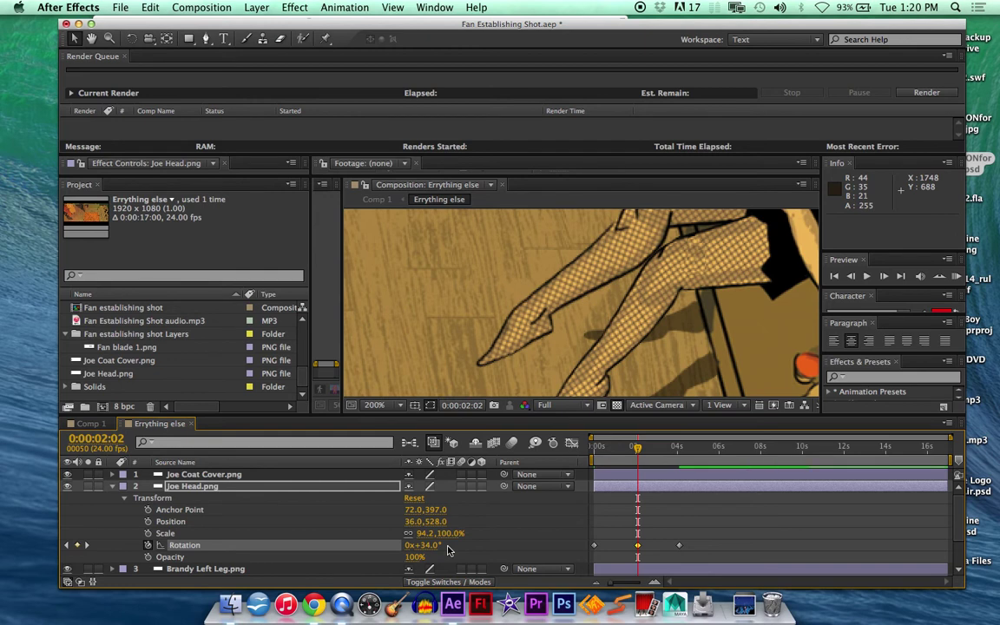
{"action": "left_click_drag", "start_coordinate": [711, 530], "coordinate": [585, 548]}
{"action": "key", "text": "Delete"}
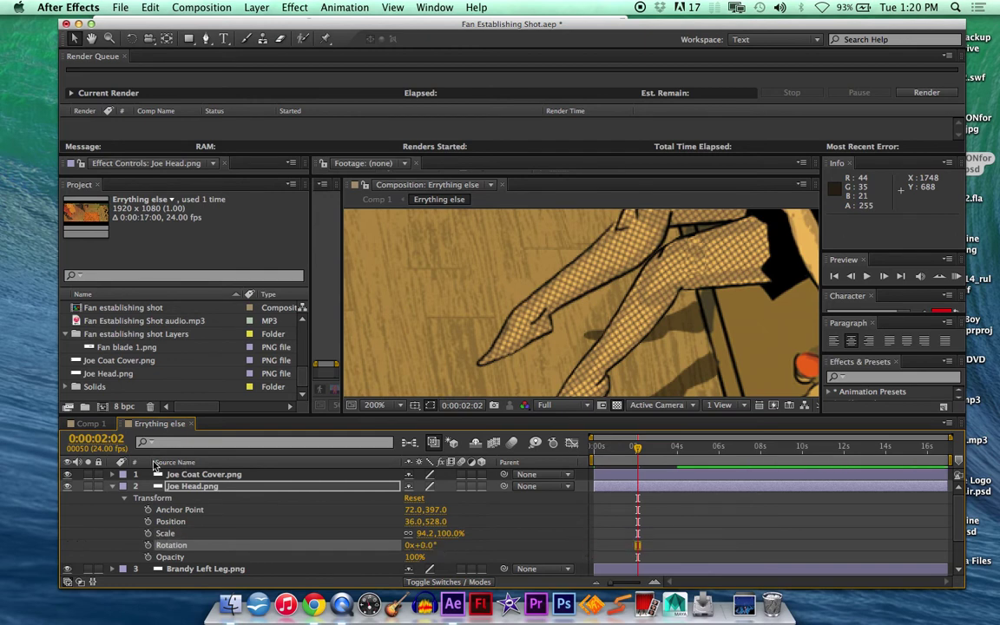
{"action": "left_click", "coordinate": [112, 486]}
Add Rotation keyframes to Brandy Left Leg.png at 0:00:02:02, 0:00:04:00 and 0:00:00:00.
{"action": "left_click", "coordinate": [194, 511]}
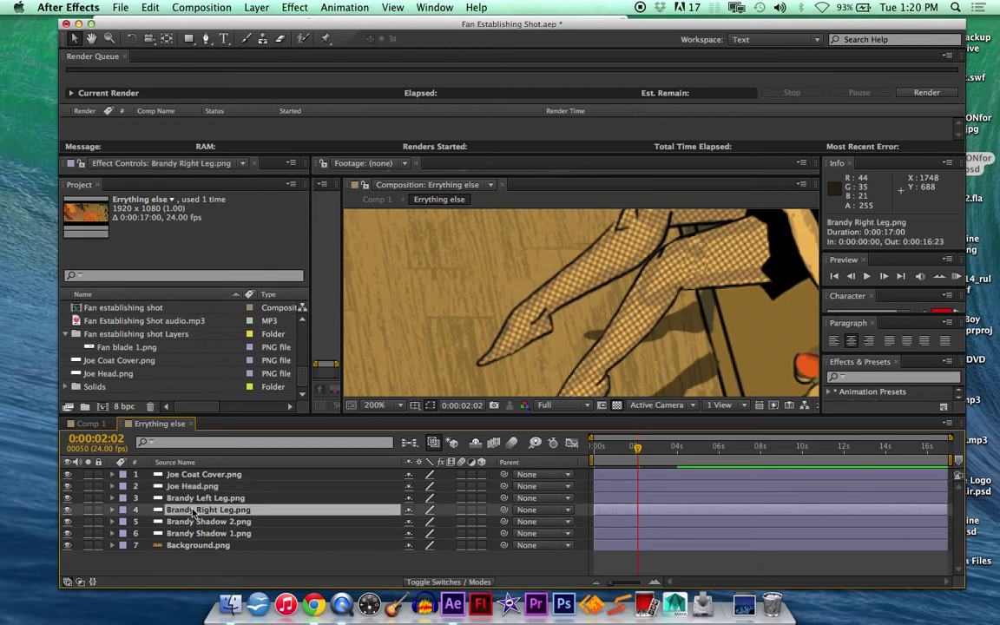
{"action": "left_click", "coordinate": [113, 512]}
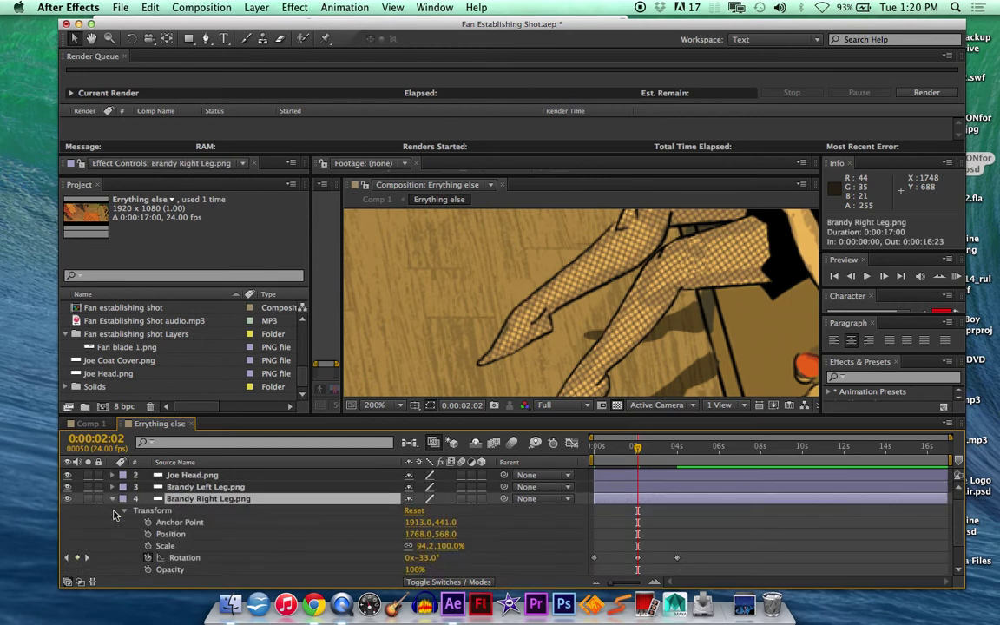
{"action": "left_click", "coordinate": [112, 488]}
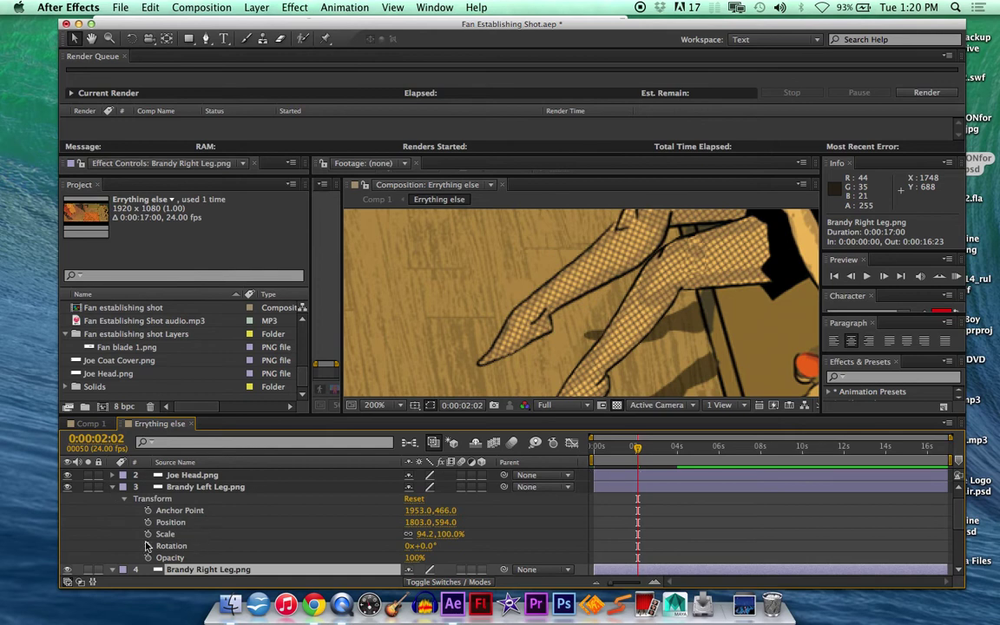
{"action": "left_click", "coordinate": [147, 547]}
{"action": "left_click", "coordinate": [677, 447]}
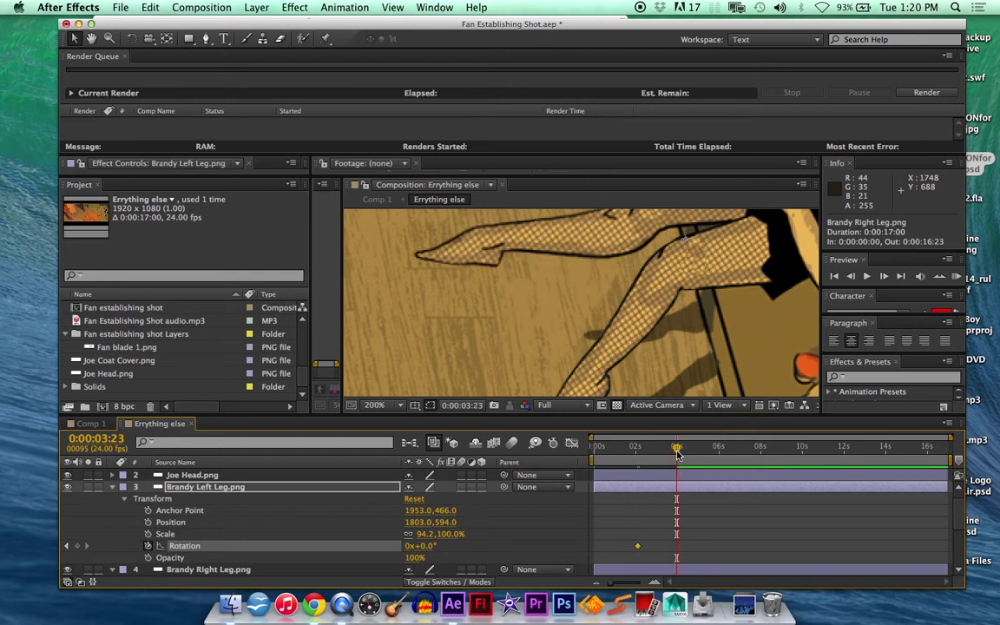
{"action": "key", "text": "Page_Down"}
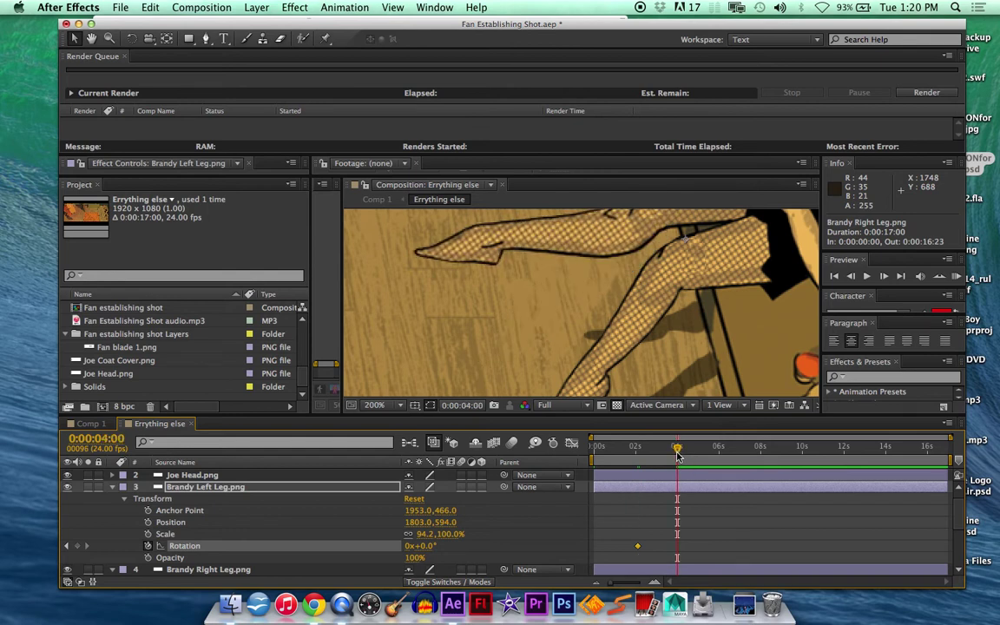
{"action": "left_click", "coordinate": [77, 546]}
{"action": "left_click", "coordinate": [636, 462]}
{"action": "key", "text": "Home"}
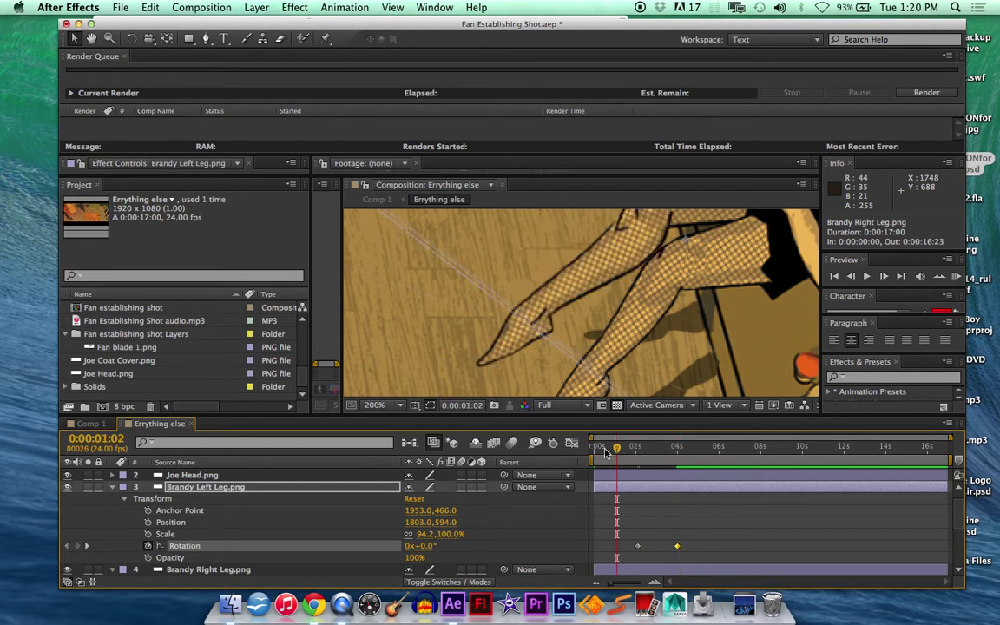
{"action": "left_click", "coordinate": [76, 546]}
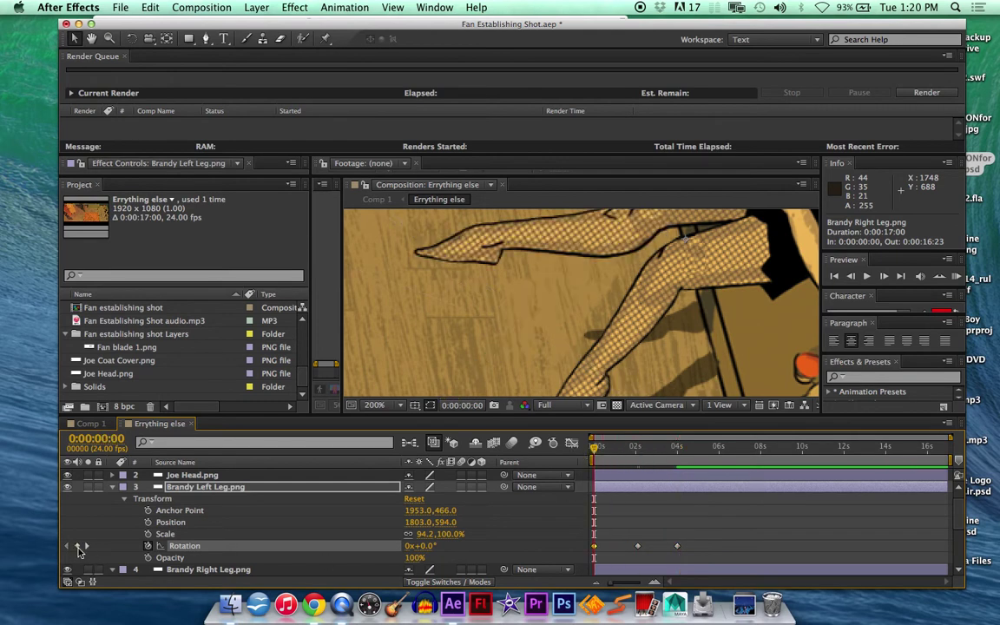
Set the Rotation of Brandy Left Leg.png to 30° at 0:00:02:02 and briefly hide Background.png to check the leg.
{"action": "left_click", "coordinate": [638, 457]}
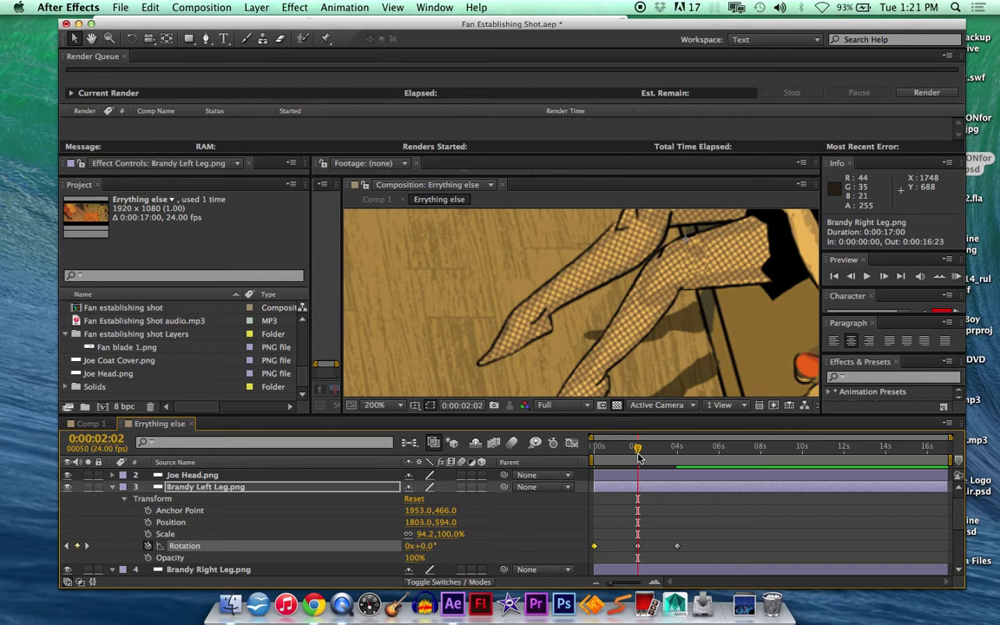
{"action": "left_click_drag", "start_coordinate": [422, 545], "coordinate": [450, 548]}
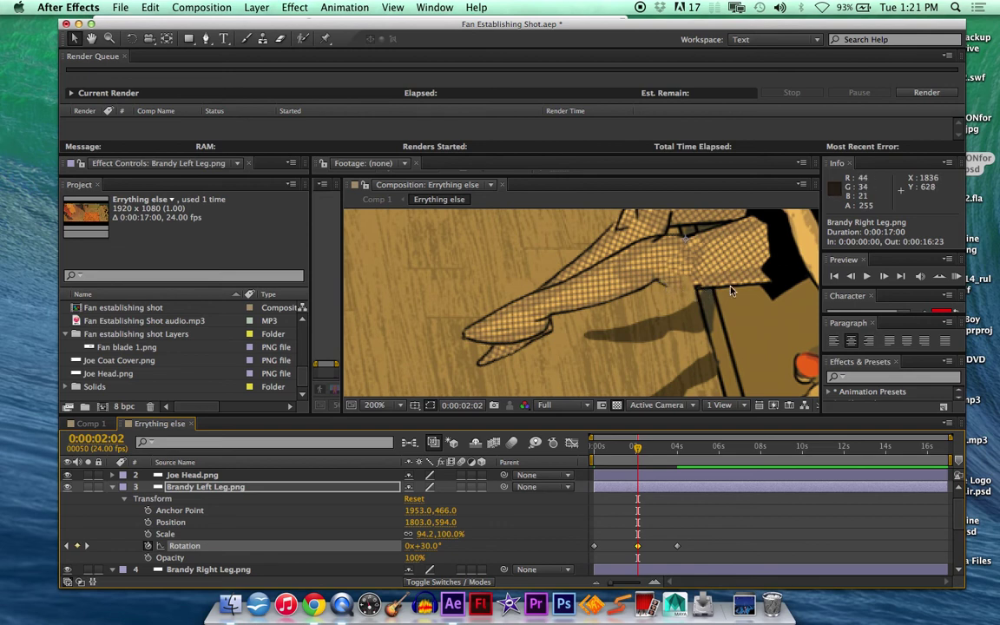
{"action": "scroll", "coordinate": [87, 565], "scroll_direction": "down", "scroll_amount": 3}
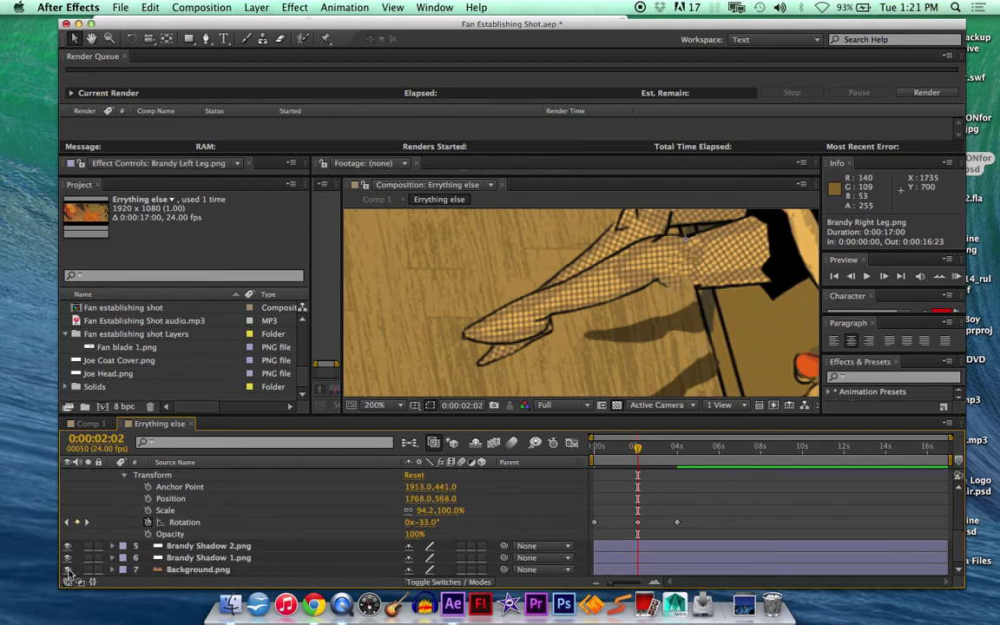
{"action": "left_click", "coordinate": [68, 569]}
{"action": "left_click", "coordinate": [67, 570]}
Review the motion of both legs between 0:00:00:00 and 0:00:04:00 and start a RAM preview from the first frame.
{"action": "scroll", "coordinate": [685, 265], "scroll_direction": "up", "scroll_amount": 5}
{"action": "left_click_drag", "start_coordinate": [638, 446], "coordinate": [596, 458]}
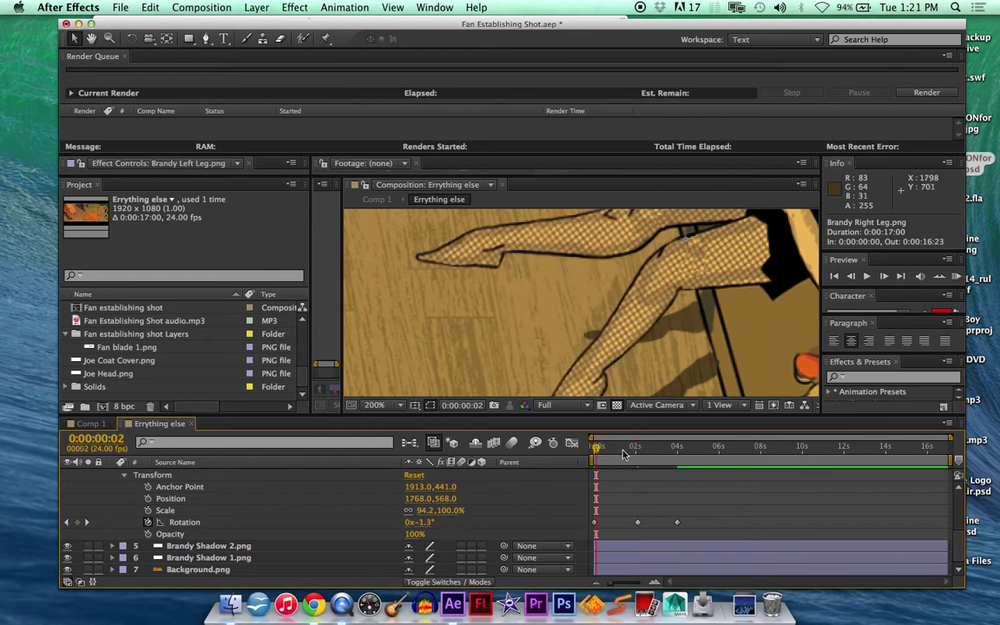
{"action": "left_click", "coordinate": [638, 452]}
{"action": "left_click", "coordinate": [678, 459]}
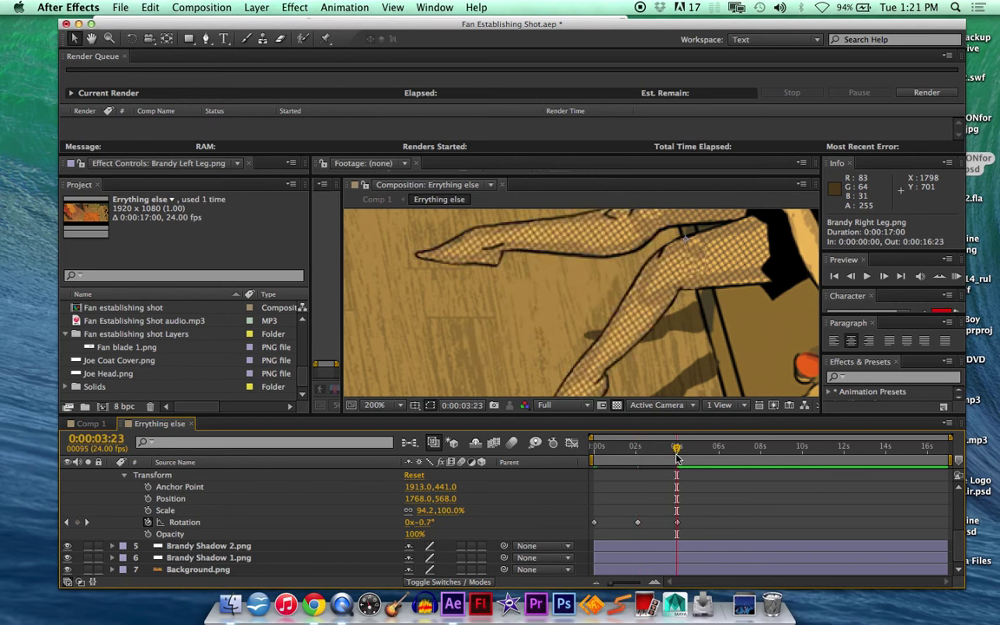
{"action": "left_click", "coordinate": [679, 458]}
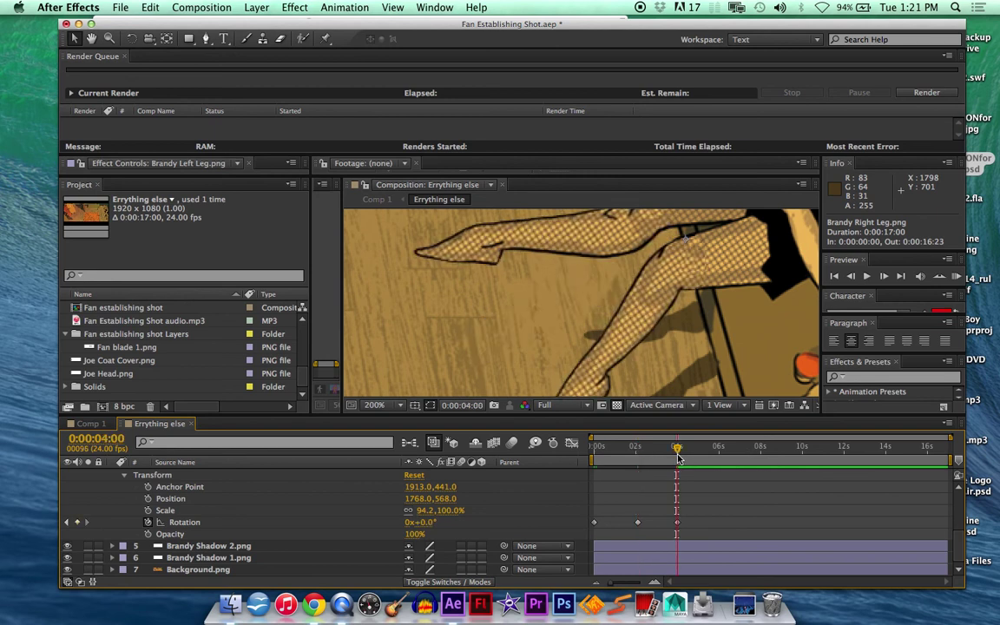
{"action": "scroll", "coordinate": [612, 474], "scroll_direction": "up", "scroll_amount": 5}
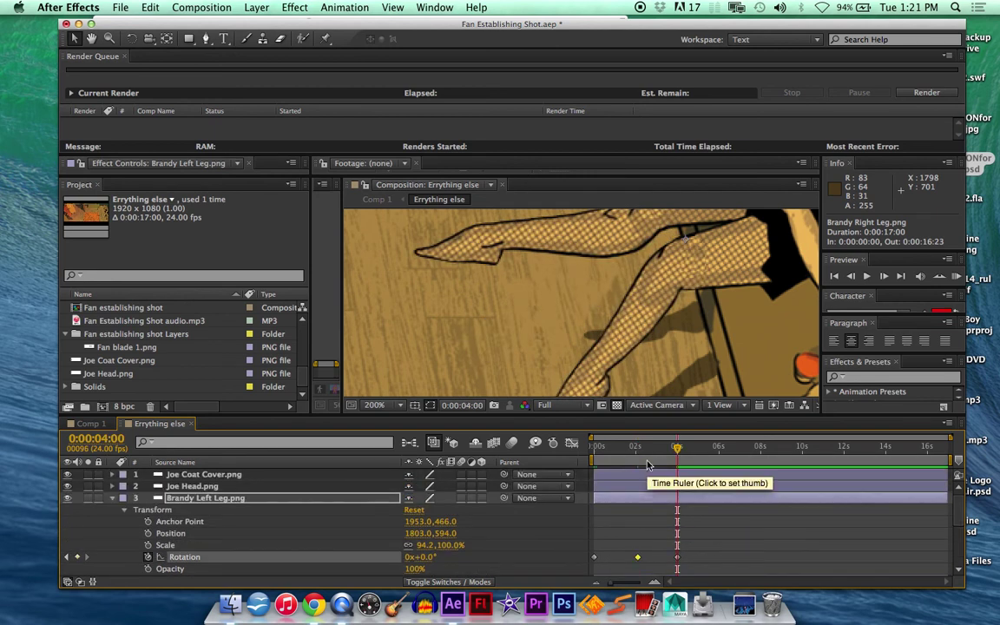
{"action": "left_click", "coordinate": [634, 458]}
{"action": "key", "text": "Home"}
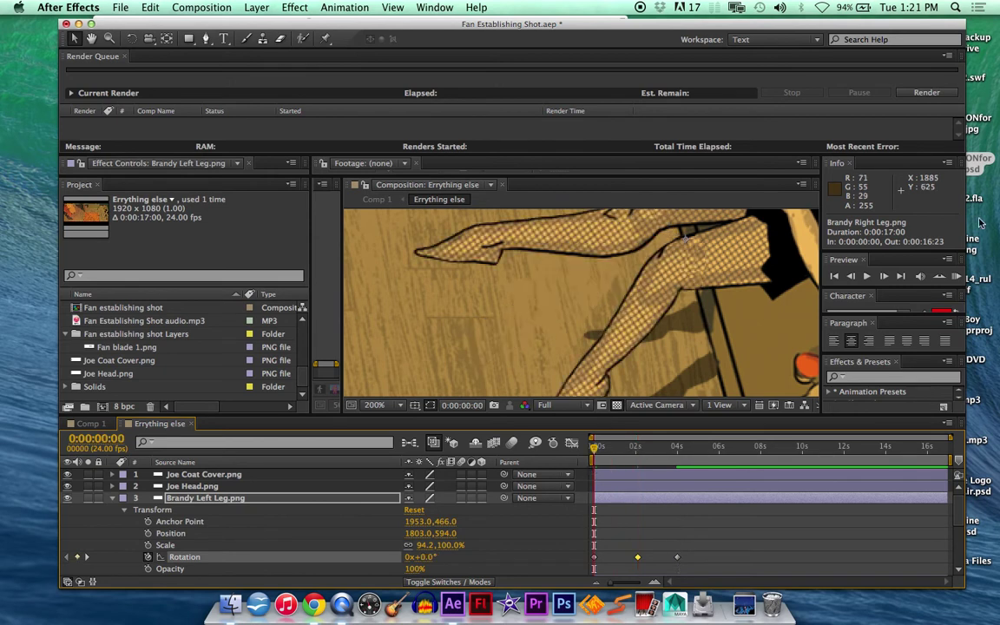
{"action": "left_click", "coordinate": [959, 276]}
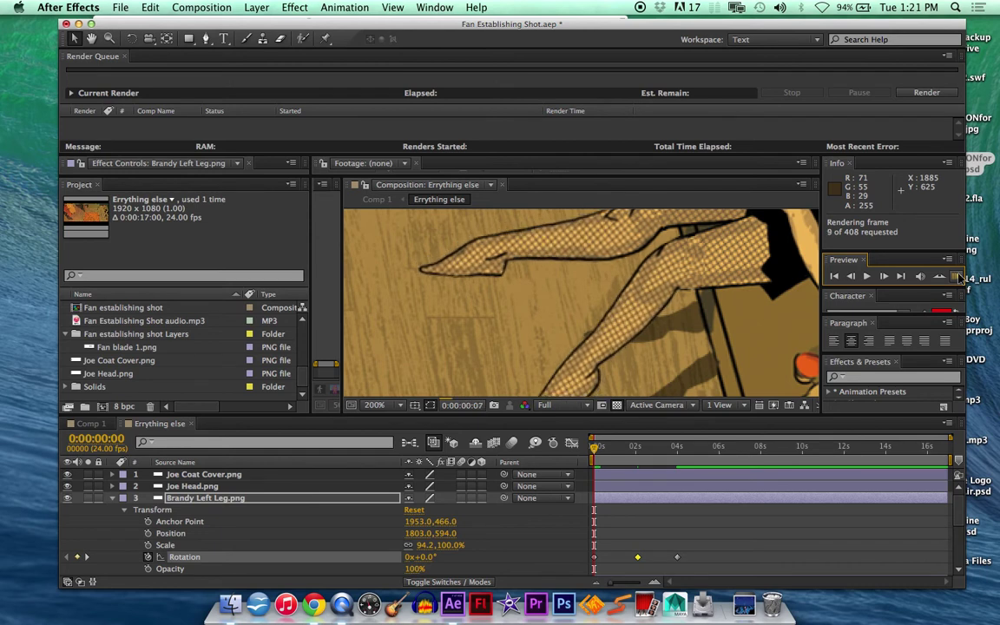
{"action": "key", "text": "space"}
{"action": "key", "text": "space"}
Hide the Joe Coat Cover, Joe Head, Brandy Shadow 2, Brandy Shadow 1 and Background layers and collapse both leg layers.
{"action": "left_click", "coordinate": [67, 486]}
{"action": "left_click", "coordinate": [67, 475]}
{"action": "scroll", "coordinate": [171, 495], "scroll_direction": "down", "scroll_amount": 5}
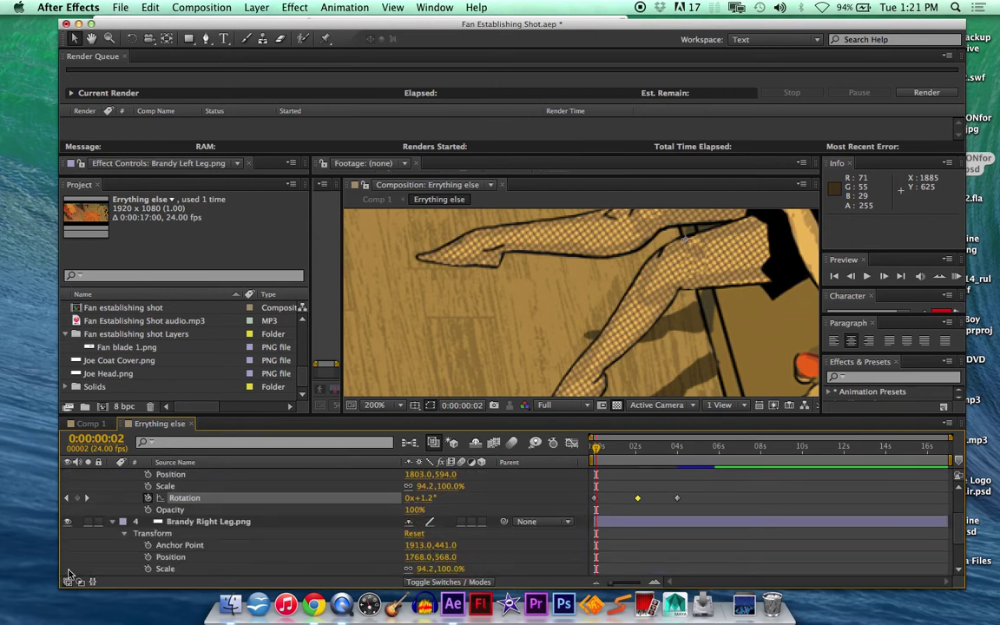
{"action": "scroll", "coordinate": [113, 511], "scroll_direction": "up", "scroll_amount": 5}
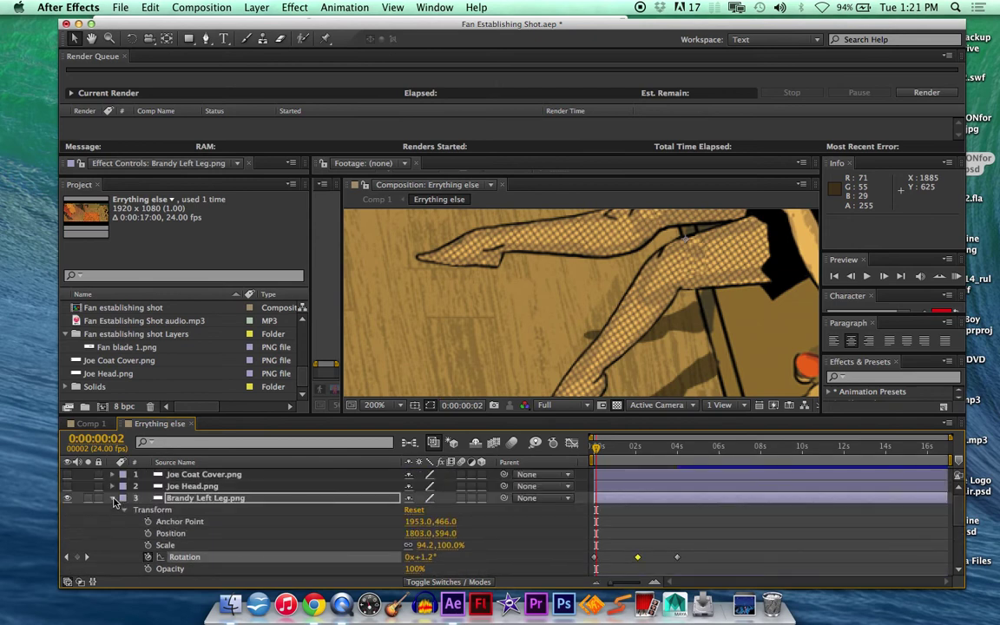
{"action": "left_click", "coordinate": [112, 498]}
{"action": "left_click", "coordinate": [112, 510]}
{"action": "left_click_drag", "start_coordinate": [70, 523], "coordinate": [69, 547]}
RAM preview the isolated leg animation from 0:00:00:00 and stop playback just after 0:00:04:00.
{"action": "left_click", "coordinate": [622, 449]}
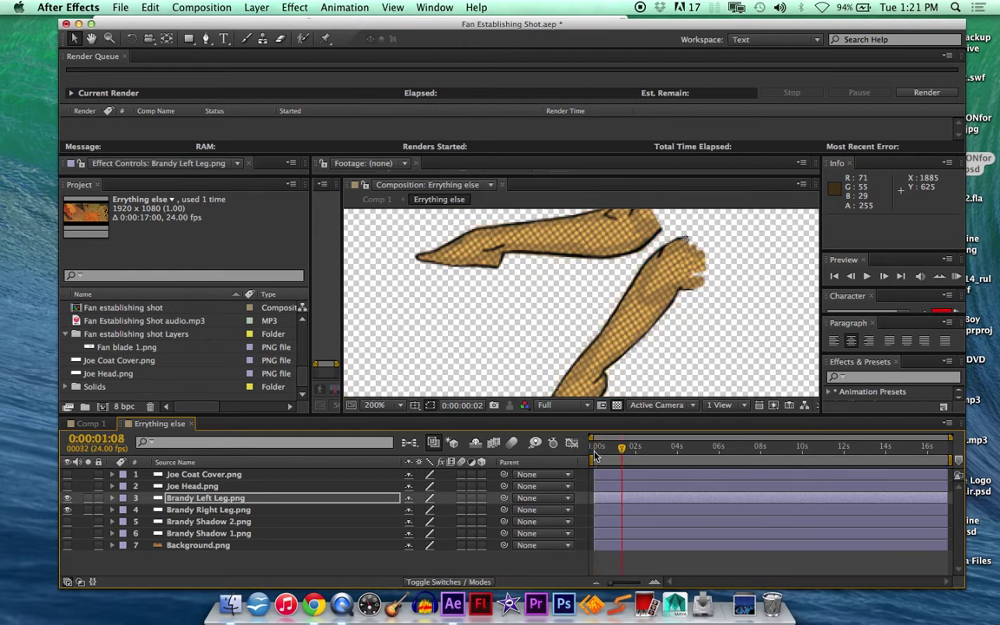
{"action": "left_click", "coordinate": [596, 457]}
{"action": "left_click", "coordinate": [958, 276]}
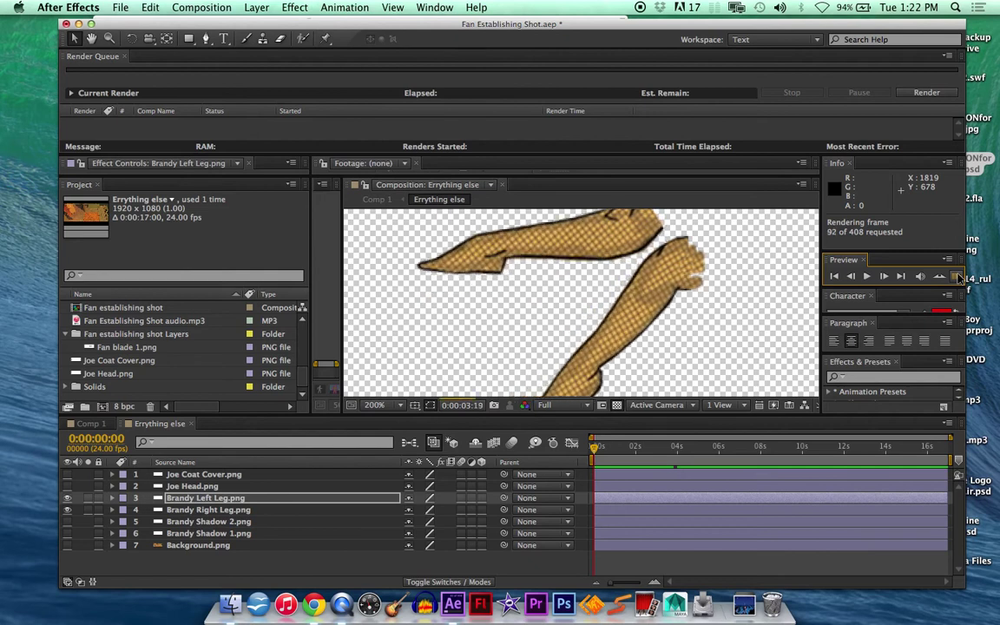
{"action": "left_click", "coordinate": [959, 276]}
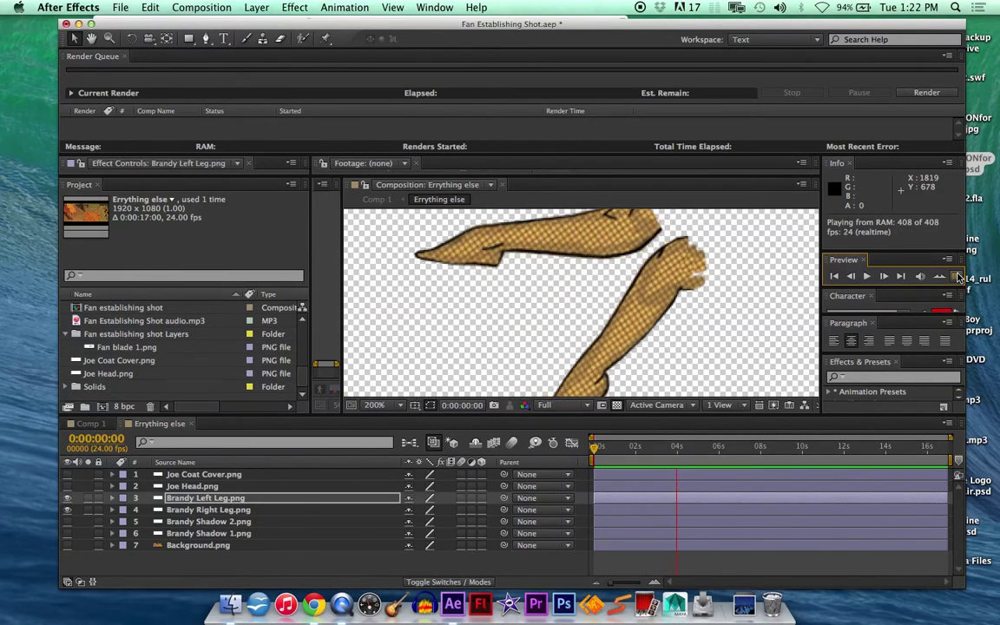
{"action": "key", "text": "space"}
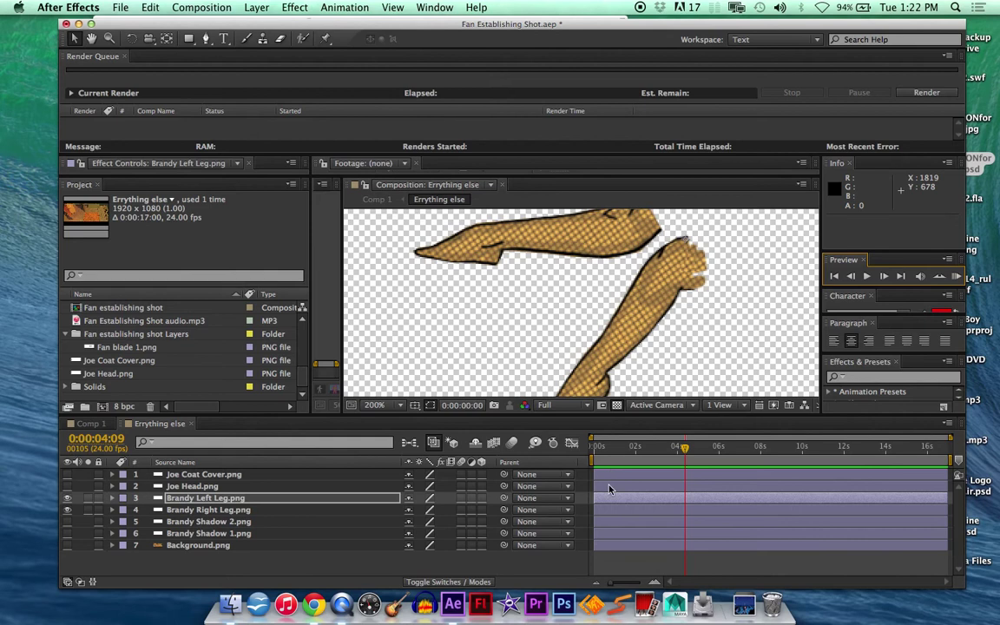
Expand Brandy Left Leg.png and Brandy Right Leg.png down to their Transform properties, exposing both Rotation keyframe rows.
{"action": "left_click", "coordinate": [111, 498]}
{"action": "left_click", "coordinate": [123, 509]}
{"action": "scroll", "coordinate": [174, 530], "scroll_direction": "down", "scroll_amount": 3}
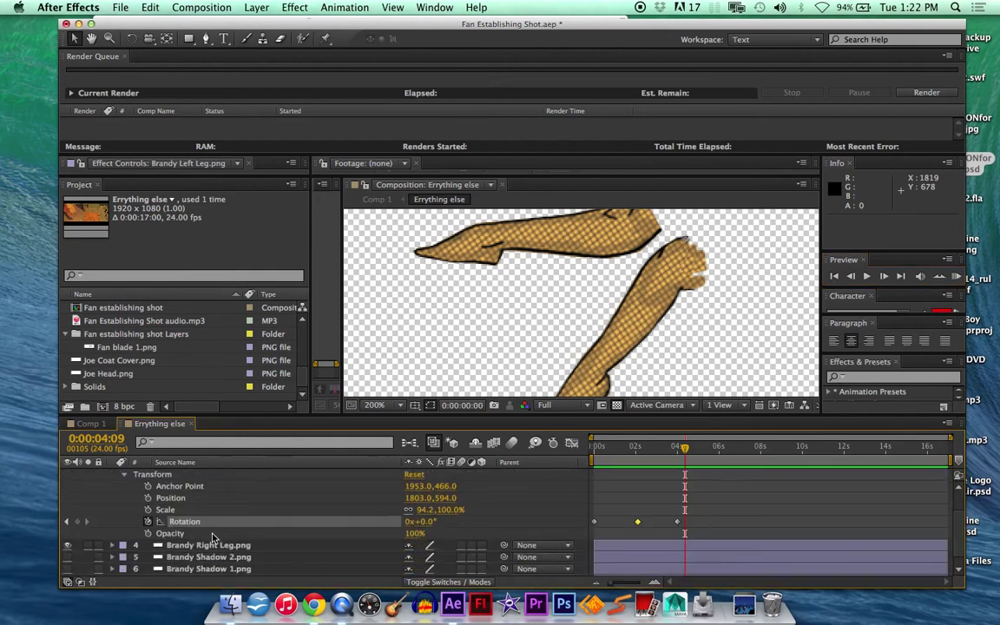
{"action": "left_click", "coordinate": [112, 535]}
{"action": "scroll", "coordinate": [112, 537], "scroll_direction": "down", "scroll_amount": 3}
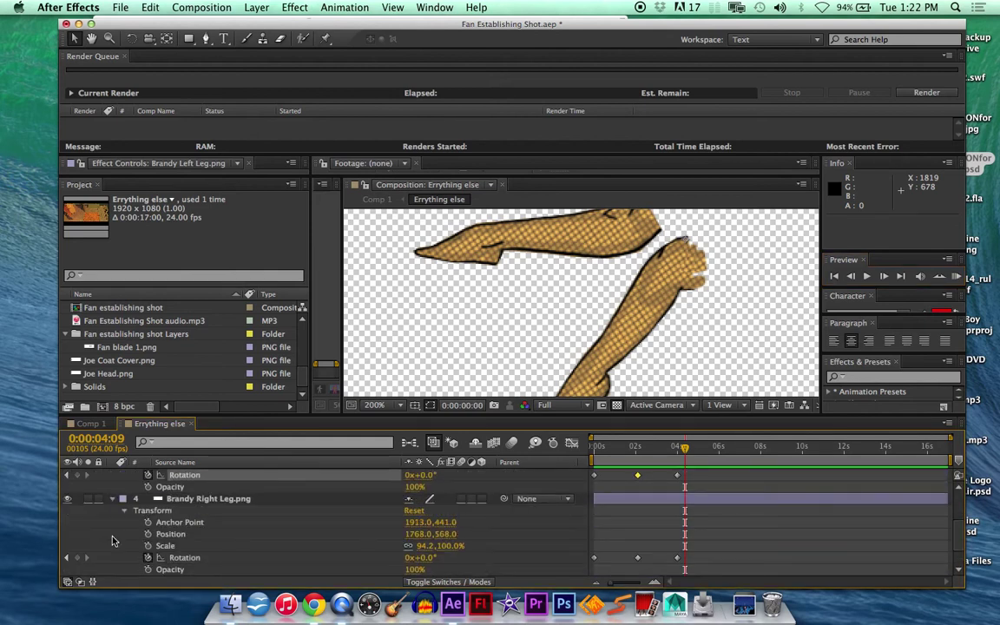
{"action": "scroll", "coordinate": [452, 545], "scroll_direction": "up", "scroll_amount": 2}
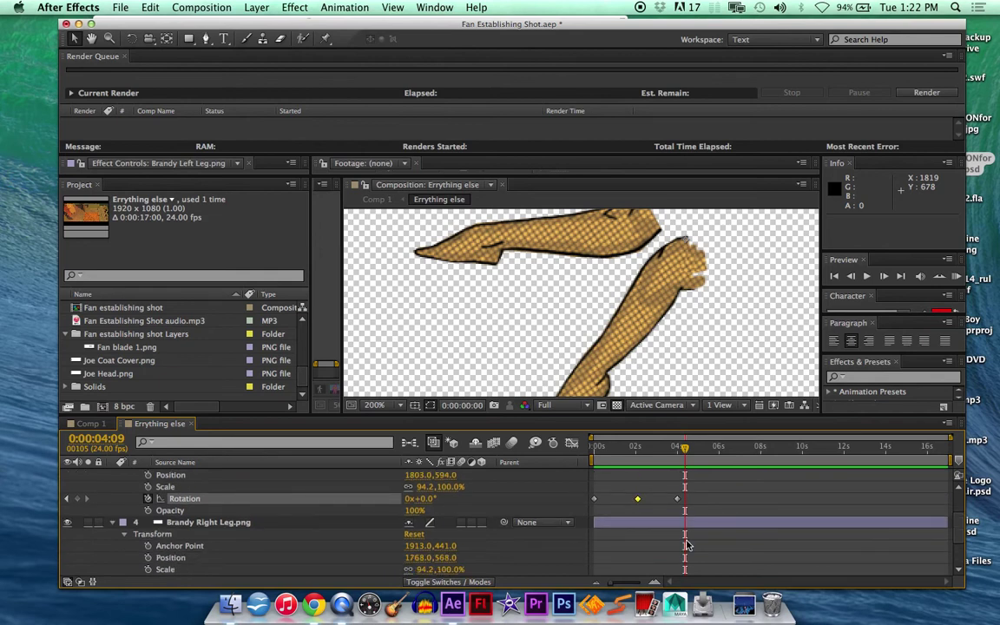
Copy the last two Rotation keyframes of Brandy Left Leg.png and paste them at 0:00:06:01.
{"action": "scroll", "coordinate": [684, 543], "scroll_direction": "up", "scroll_amount": 1}
{"action": "scroll", "coordinate": [684, 542], "scroll_direction": "down", "scroll_amount": 1}
{"action": "left_click_drag", "start_coordinate": [624, 488], "coordinate": [688, 506]}
{"action": "scroll", "coordinate": [686, 508], "scroll_direction": "down", "scroll_amount": 2}
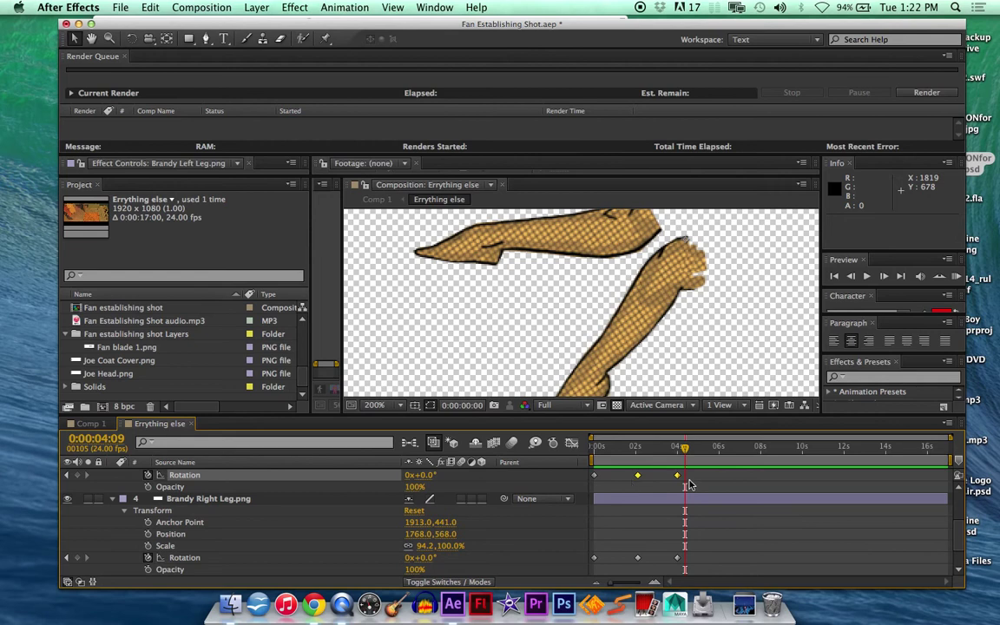
{"action": "key", "text": "j"}
{"action": "key", "text": "super+c"}
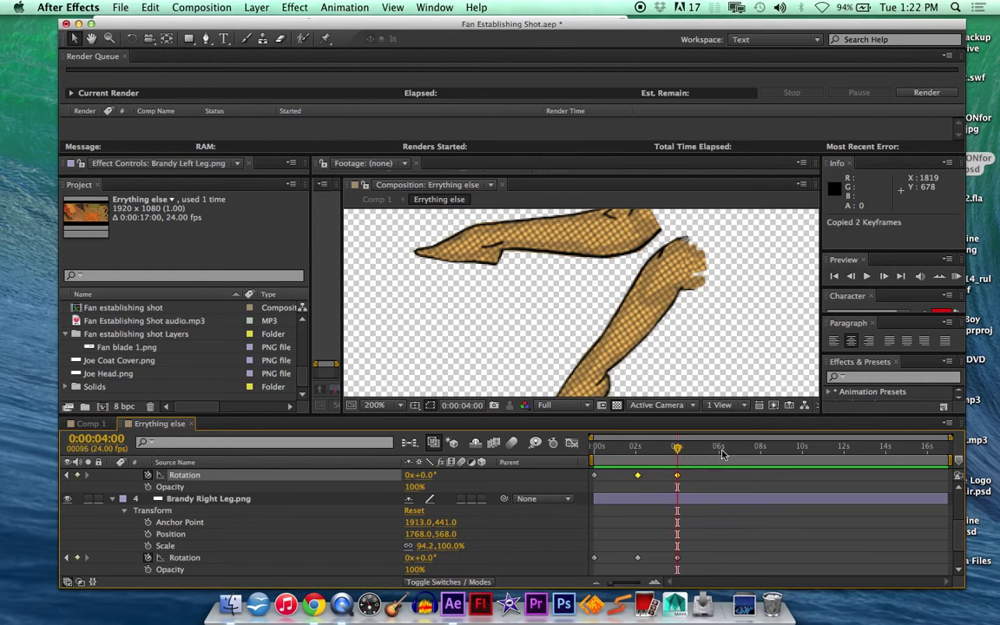
{"action": "left_click", "coordinate": [719, 449]}
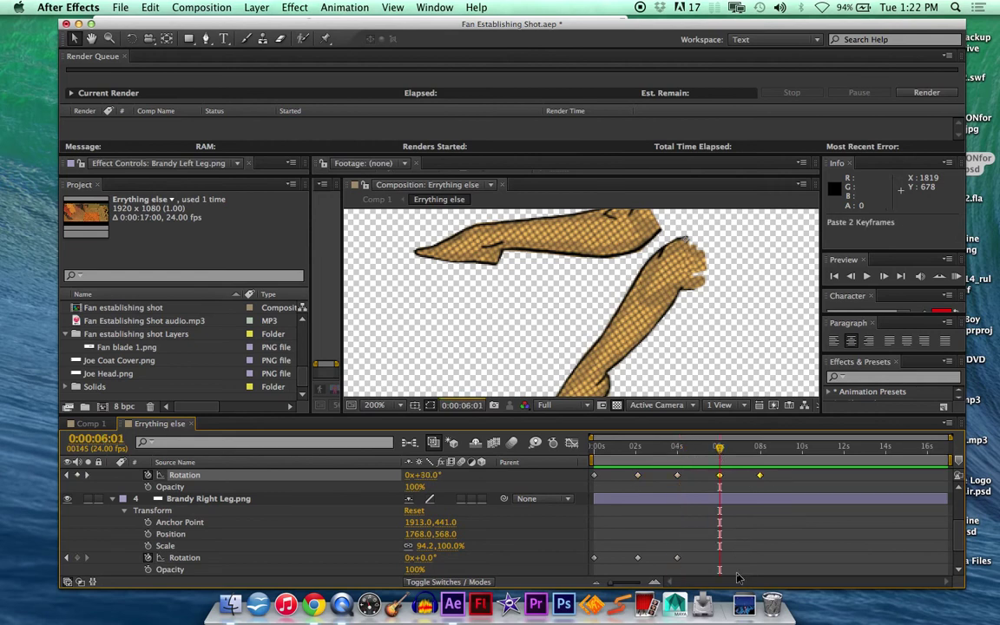
{"action": "key", "text": "super+v"}
Check the left leg's pose at 0:00:00:00 and 0:00:06:01 and paste the two copied Rotation keyframes at 0:00:10:01.
{"action": "left_click", "coordinate": [805, 449]}
{"action": "left_click_drag", "start_coordinate": [804, 450], "coordinate": [801, 449]}
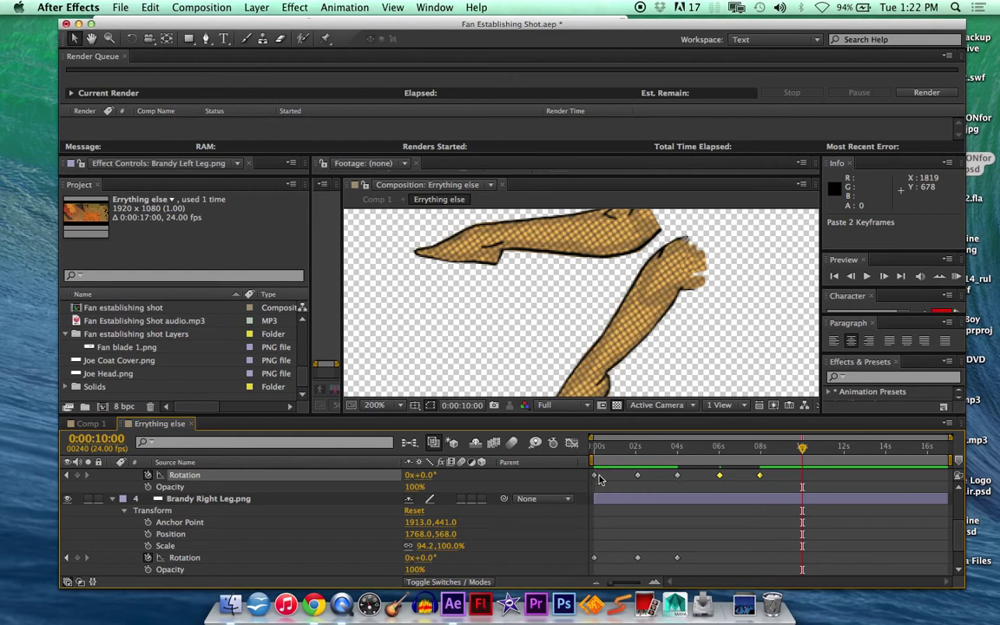
{"action": "left_click", "coordinate": [596, 446]}
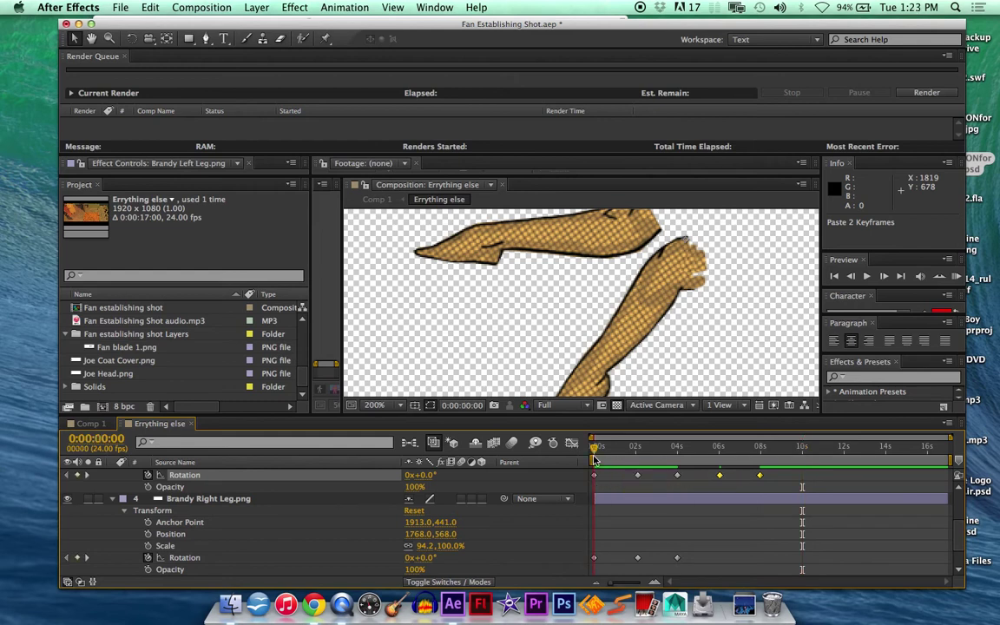
{"action": "left_click", "coordinate": [720, 447]}
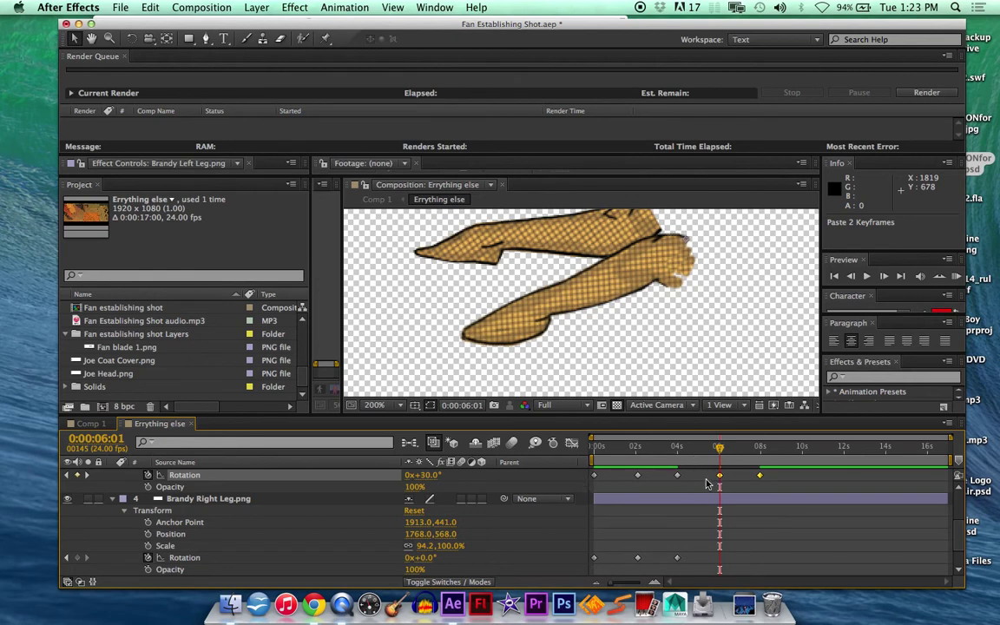
{"action": "left_click", "coordinate": [804, 455]}
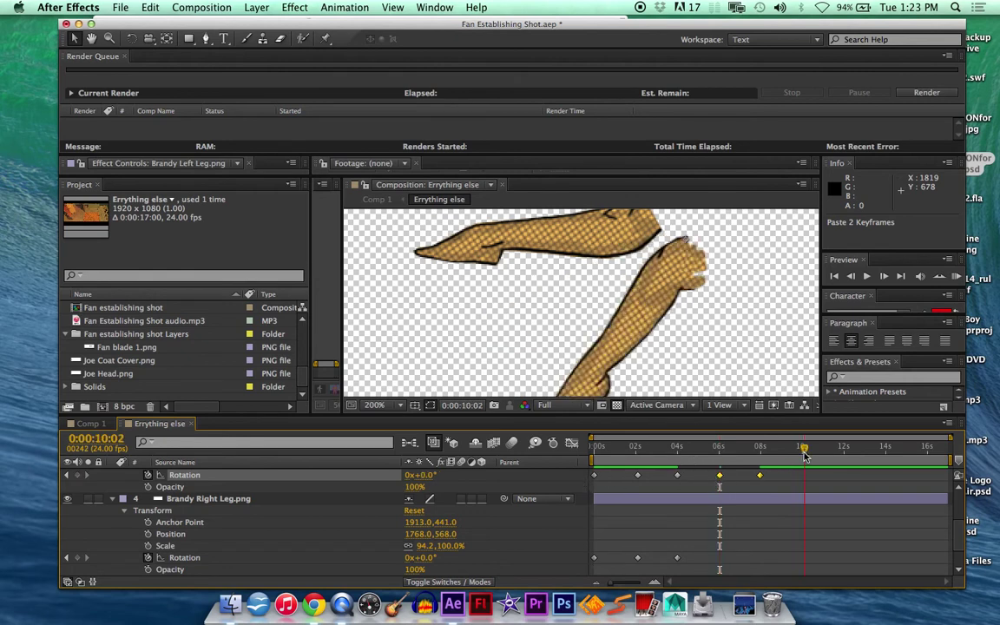
{"action": "key", "text": "super+v"}
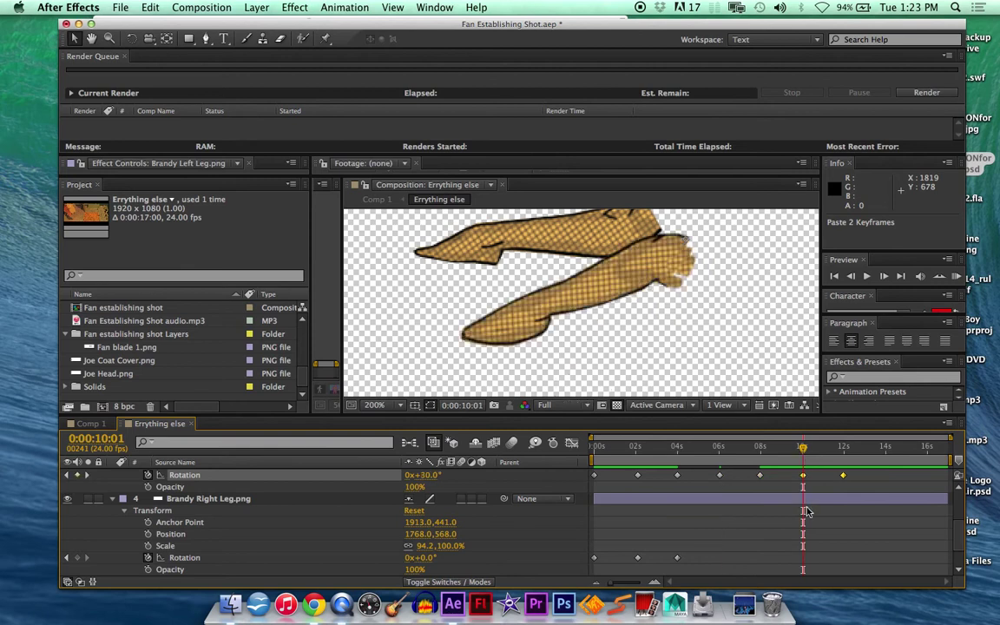
Paste the copied pair of Rotation keyframes for Brandy Left Leg.png at about 0:00:14:00.
{"action": "left_click", "coordinate": [885, 454]}
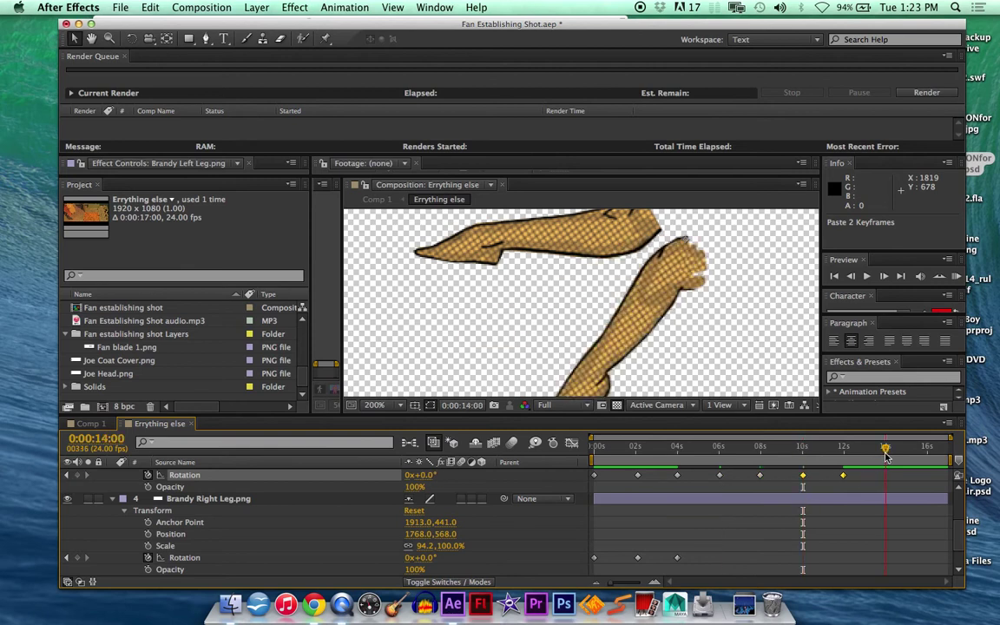
Paste the copied pair of Rotation keyframes onto the Brandy Left Leg layer at 0:00:14:00.
{"action": "key", "text": "super+v"}
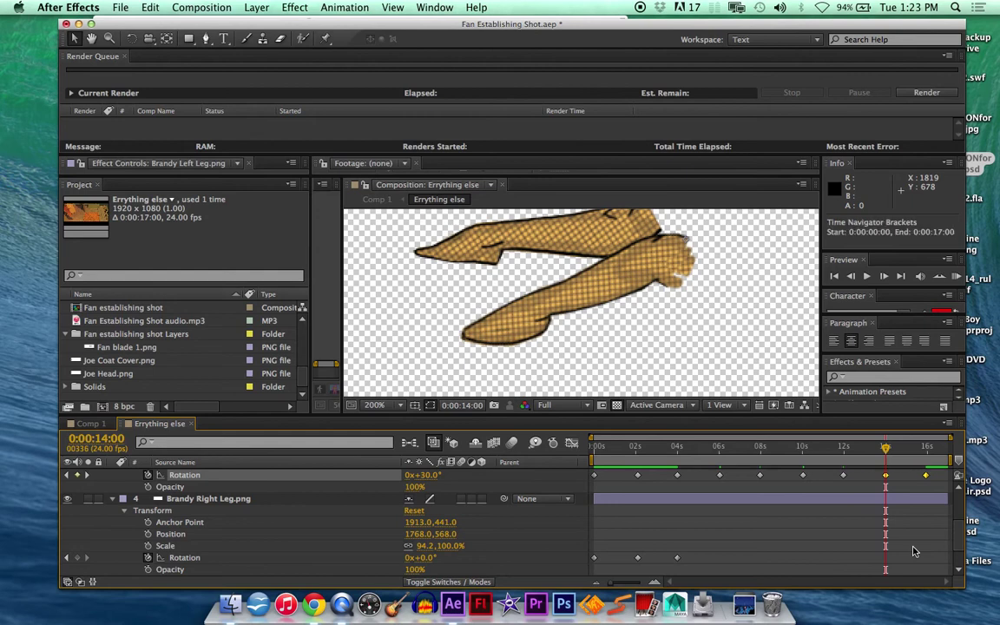
{"action": "scroll", "coordinate": [913, 551], "scroll_direction": "down", "scroll_amount": 1}
{"action": "scroll", "coordinate": [913, 551], "scroll_direction": "up", "scroll_amount": 3}
{"action": "scroll", "coordinate": [914, 552], "scroll_direction": "up", "scroll_amount": 2}
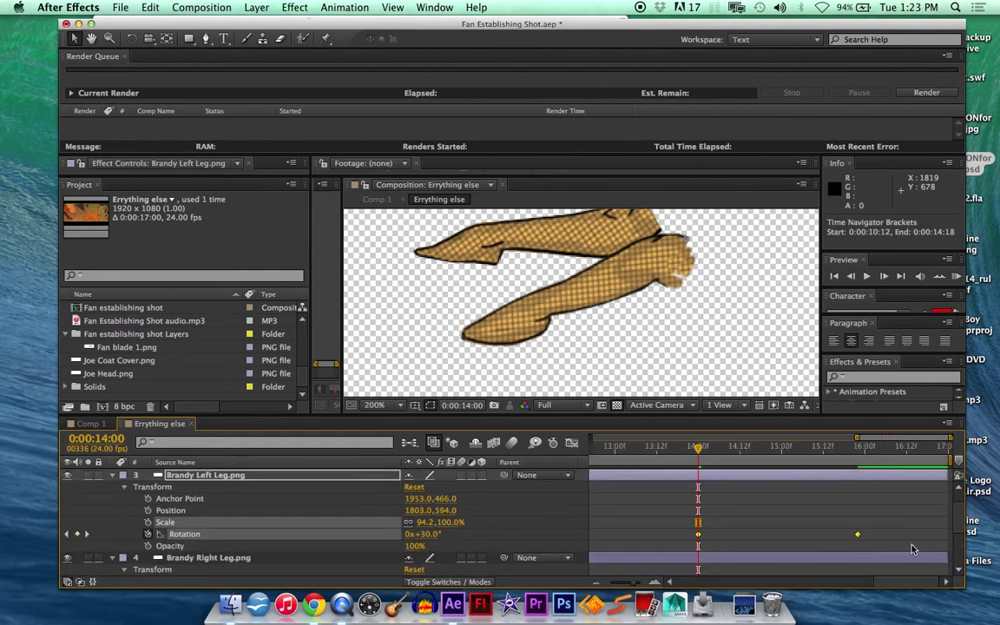
{"action": "left_click_drag", "start_coordinate": [858, 535], "coordinate": [851, 534]}
{"action": "key", "text": "super+z"}
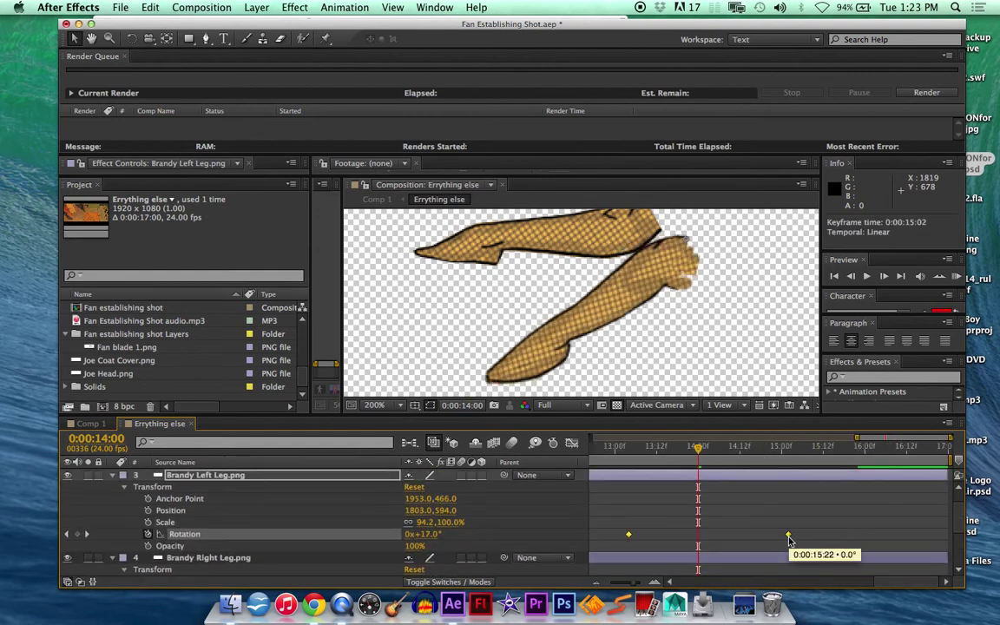
{"action": "key", "text": "super+shift+z"}
{"action": "key", "text": "super+z"}
{"action": "left_click", "coordinate": [838, 520]}
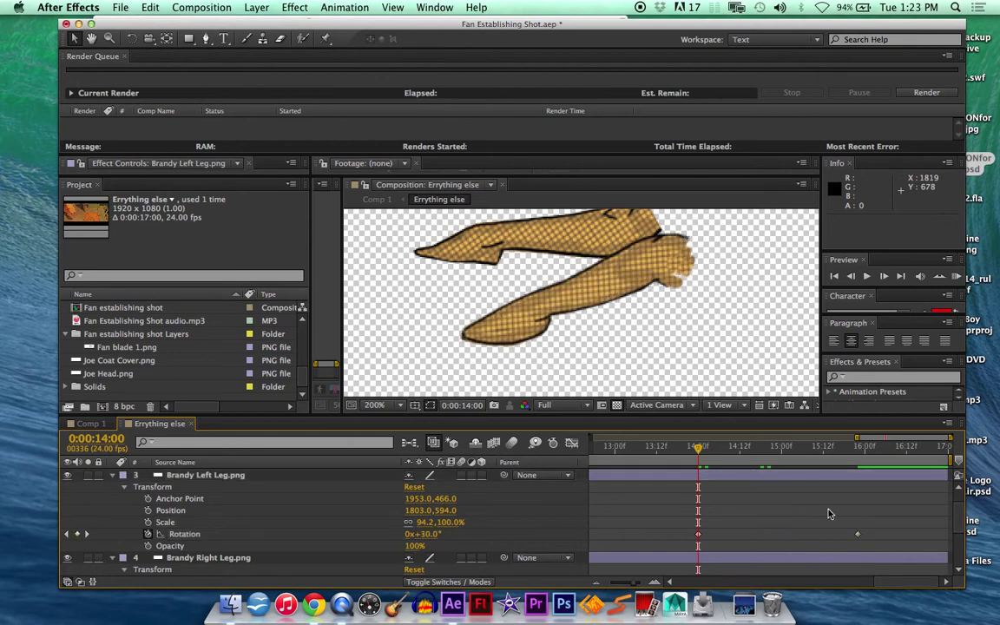
Move the left leg's last Rotation keyframe earlier to 0:00:15:01.
{"action": "left_click_drag", "start_coordinate": [861, 534], "coordinate": [786, 534]}
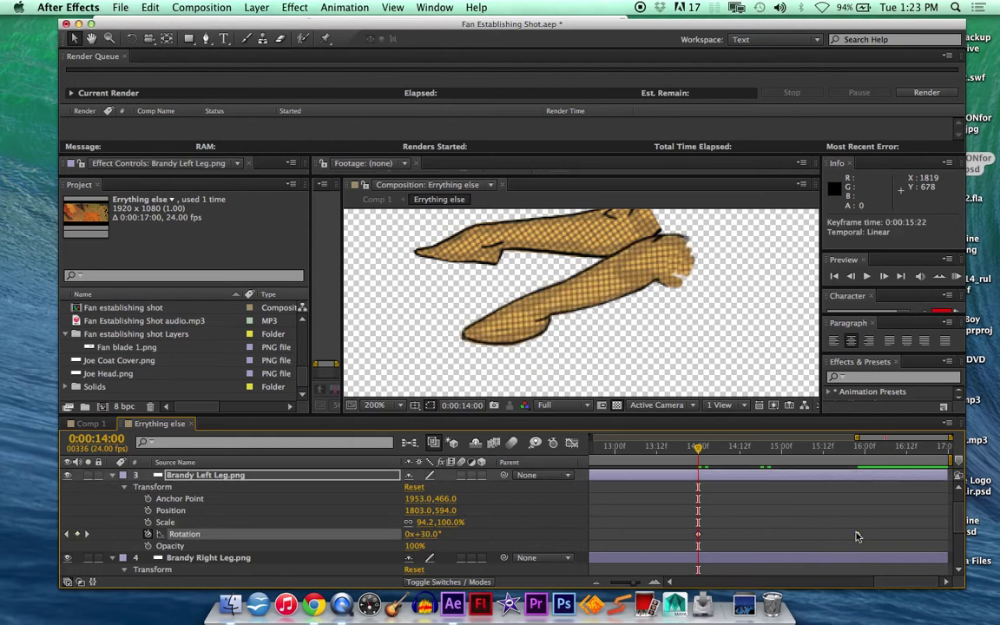
{"action": "left_click", "coordinate": [784, 451]}
{"action": "mouse_move", "coordinate": [786, 540]}
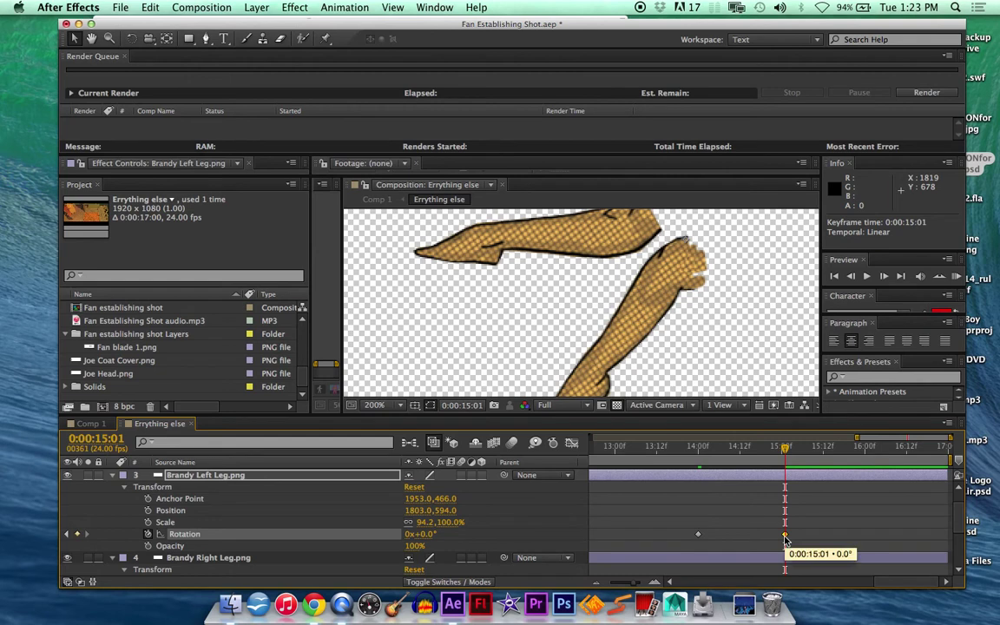
Duplicate the left leg's Rotation keyframe from 0:00:14:00 at 0:00:16:00.
{"action": "left_click", "coordinate": [698, 534]}
{"action": "key", "text": "super+c"}
{"action": "left_click", "coordinate": [860, 455]}
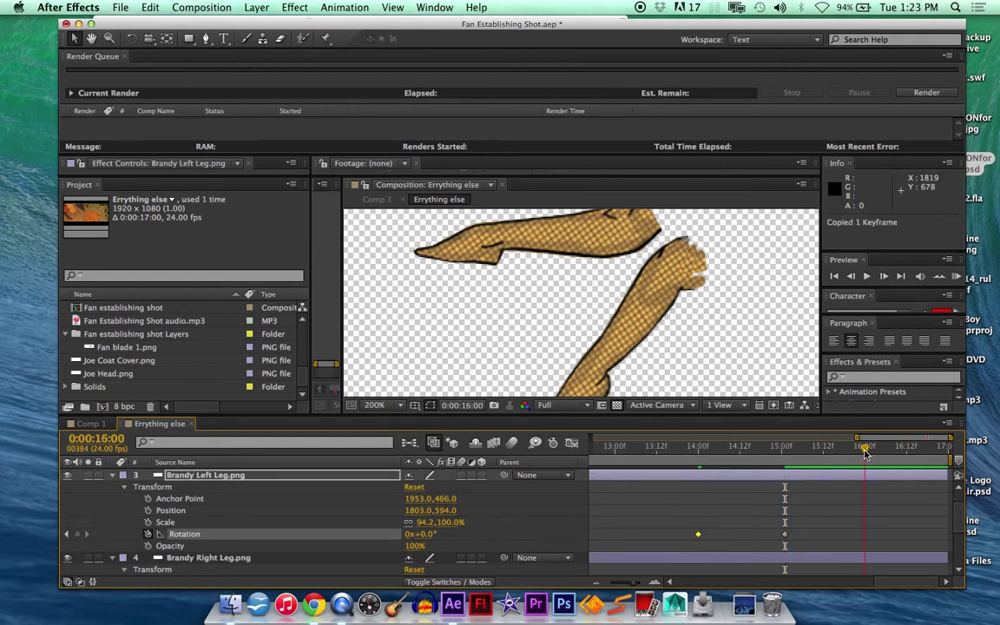
{"action": "key", "text": "super+v"}
Duplicate the left leg's Rotation keyframe from 0:00:15:01 at the composition's final frame, 0:00:16:23.
{"action": "left_click", "coordinate": [785, 534]}
{"action": "key", "text": "super+c"}
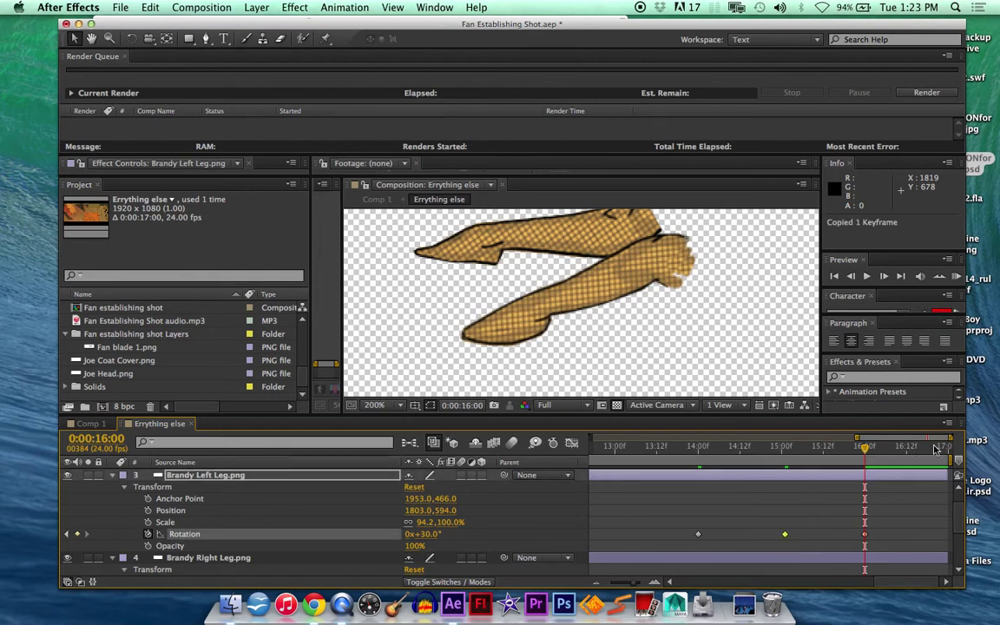
{"action": "key", "text": "End"}
{"action": "key", "text": "super+v"}
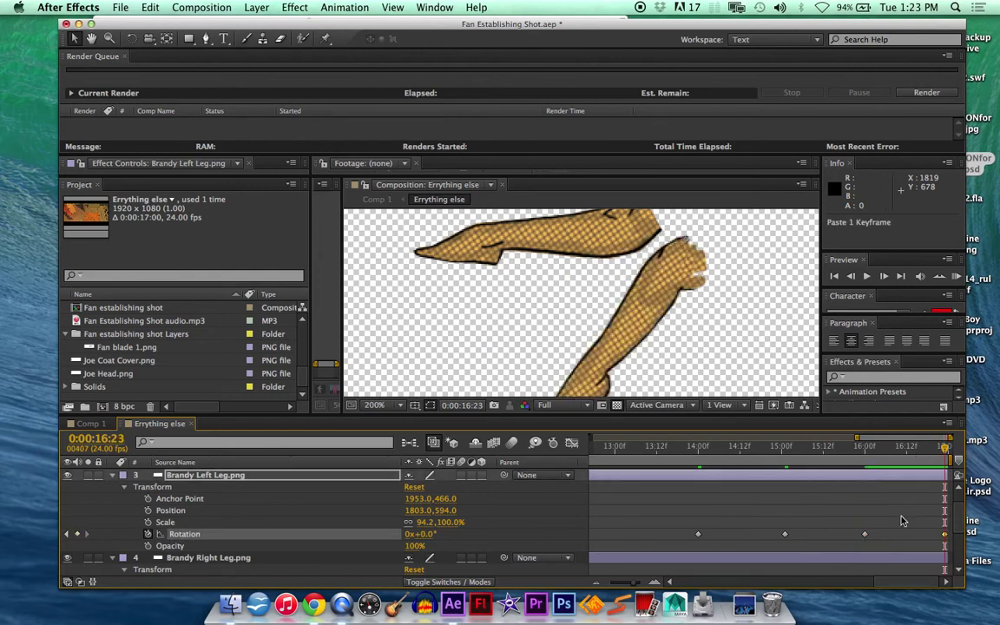
Copy the Brandy Right Leg Rotation keyframes near 2 and 4 seconds and paste the pair at 0:00:06:01, 0:00:10:01 and 0:00:14:00.
{"action": "left_click_drag", "start_coordinate": [857, 439], "coordinate": [768, 439]}
{"action": "key", "text": "semicolon"}
{"action": "scroll", "coordinate": [902, 521], "scroll_direction": "down", "scroll_amount": 5}
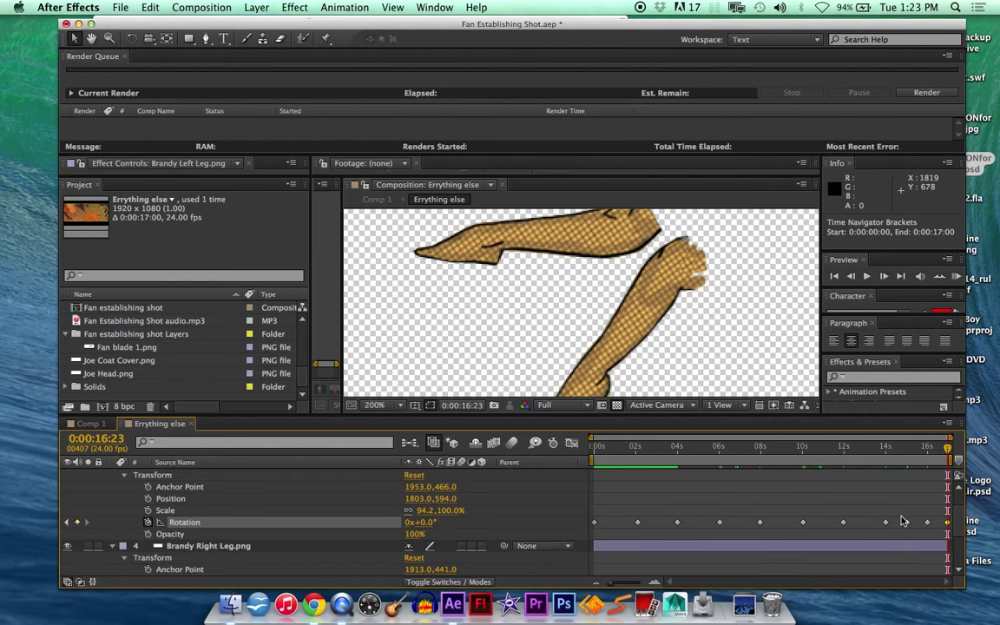
{"action": "scroll", "coordinate": [902, 521], "scroll_direction": "up", "scroll_amount": 2}
{"action": "left_click_drag", "start_coordinate": [617, 540], "coordinate": [680, 564]}
{"action": "key", "text": "super+c"}
{"action": "left_click", "coordinate": [719, 449]}
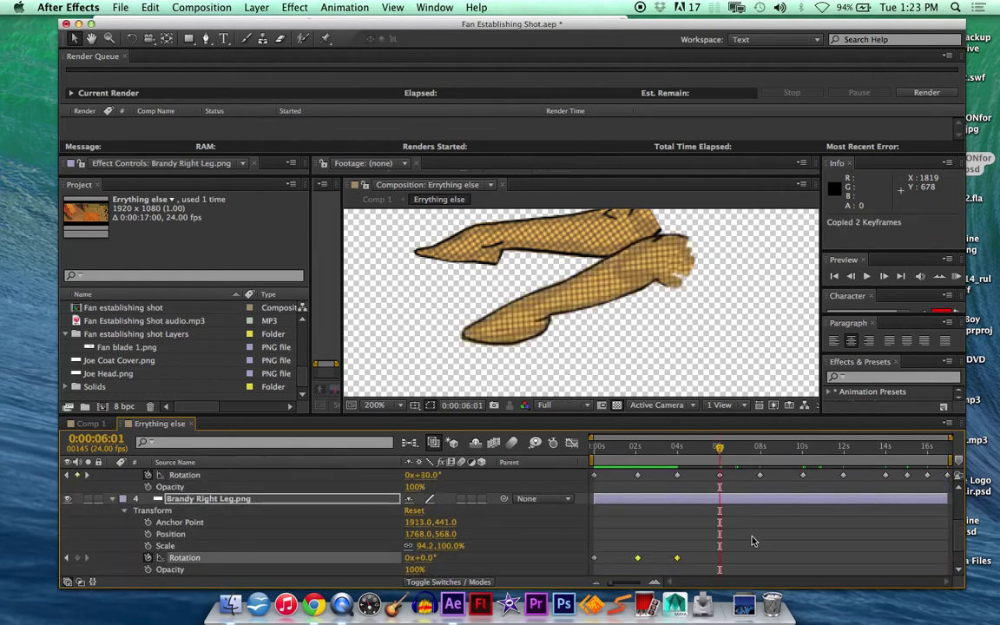
{"action": "key", "text": "super+v"}
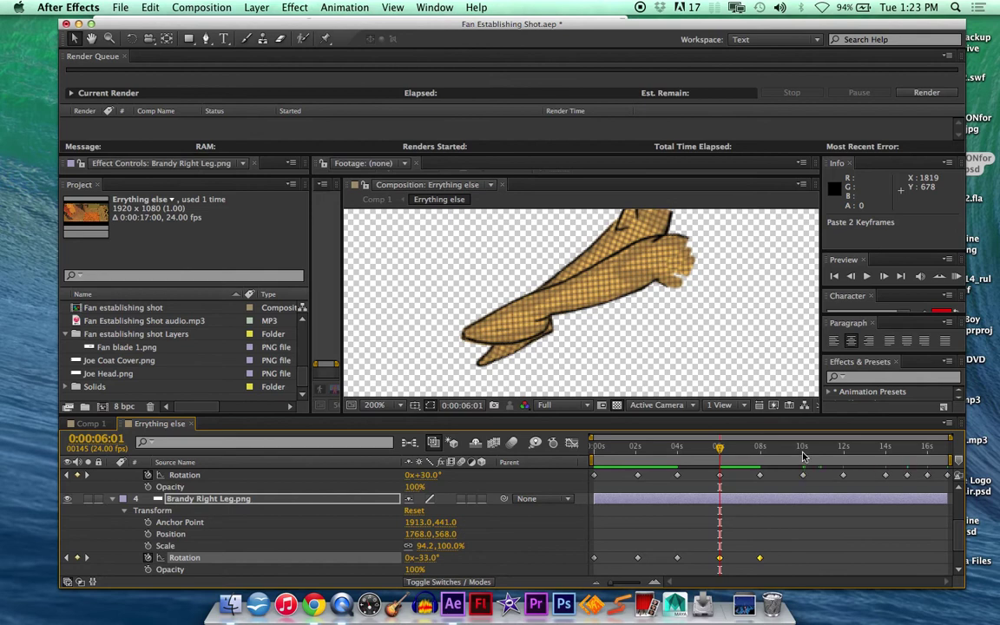
{"action": "left_click", "coordinate": [805, 456]}
{"action": "key", "text": "super+v"}
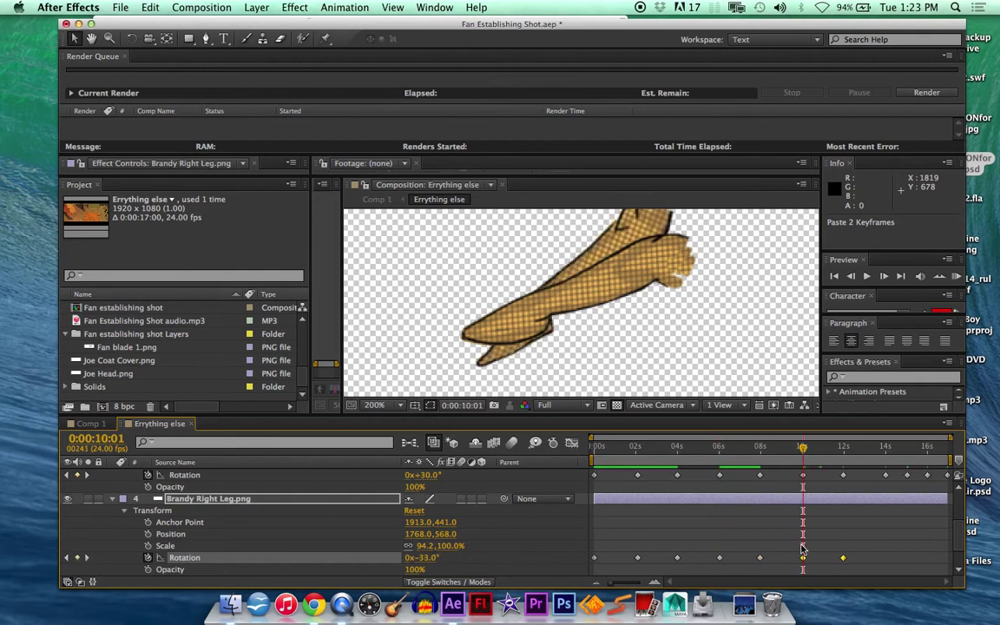
{"action": "left_click", "coordinate": [887, 450]}
{"action": "key", "text": "super+v"}
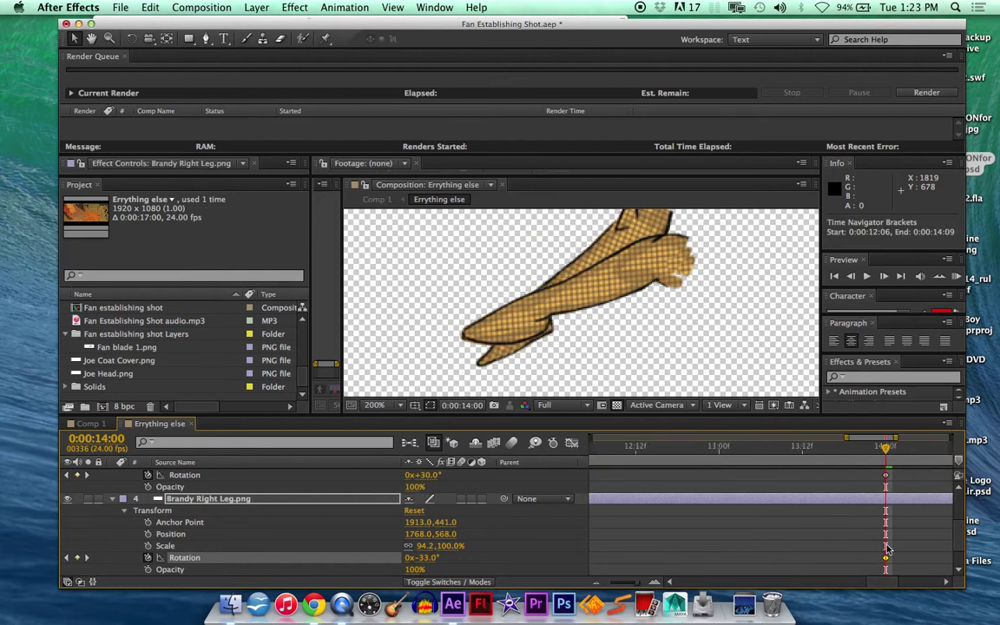
Move the right leg's last Rotation keyframe to 0:00:15:01, in line with the left leg's keyframe.
{"action": "scroll", "coordinate": [887, 549], "scroll_direction": "down", "scroll_amount": 3}
{"action": "scroll", "coordinate": [868, 542], "scroll_direction": "up", "scroll_amount": 3}
{"action": "scroll", "coordinate": [853, 512], "scroll_direction": "up", "scroll_amount": 1}
{"action": "key", "text": "k"}
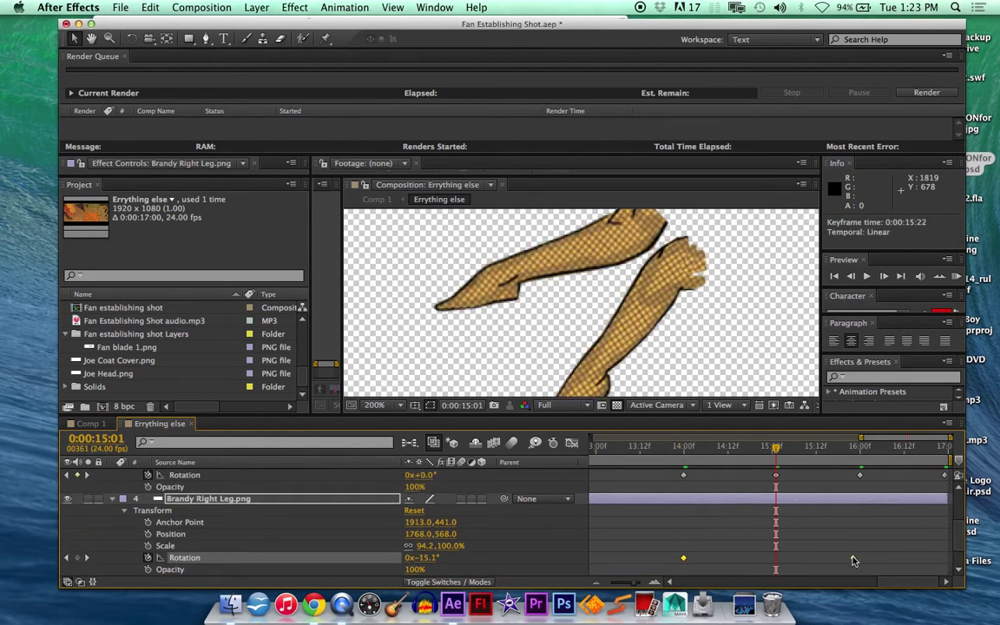
{"action": "left_click_drag", "start_coordinate": [853, 558], "coordinate": [776, 557]}
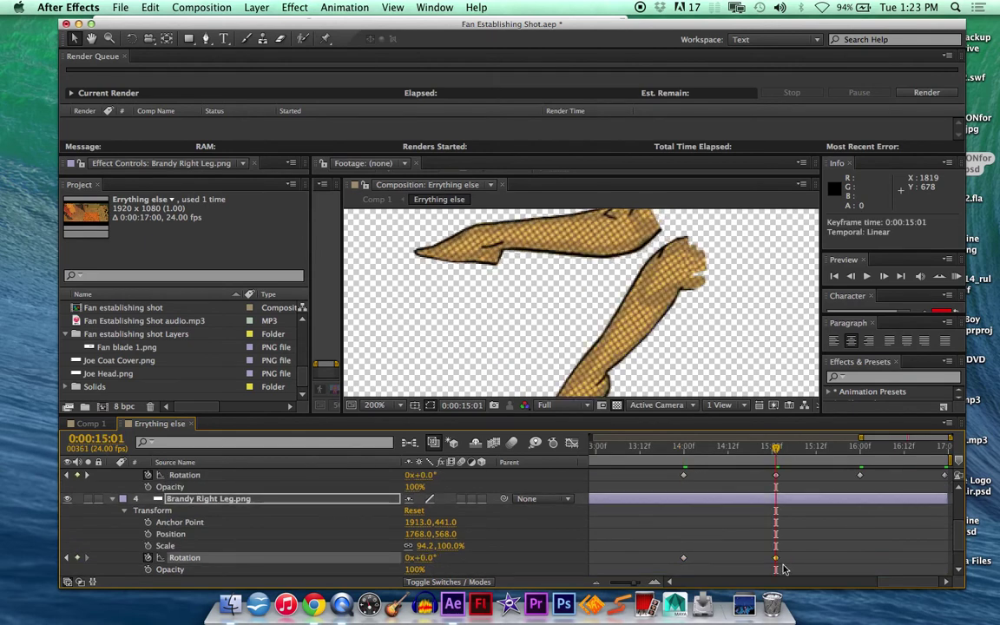
Duplicate the right leg's Rotation keyframe from 0:00:14:00 at the left leg's 16-second keyframe.
{"action": "left_click", "coordinate": [683, 558]}
{"action": "key", "text": "super+c"}
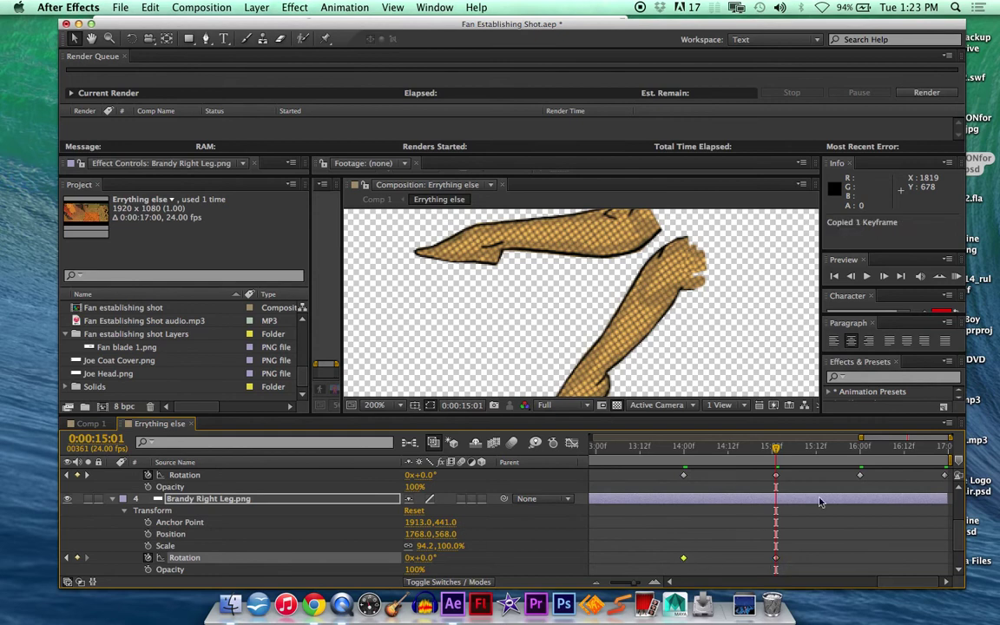
{"action": "left_click", "coordinate": [861, 448]}
{"action": "key", "text": "super+v"}
Duplicate the right leg's Rotation keyframe from 0:00:15:01 at 0:00:16:23 and save the project.
{"action": "left_click_drag", "start_coordinate": [765, 544], "coordinate": [782, 564]}
{"action": "key", "text": "super+c"}
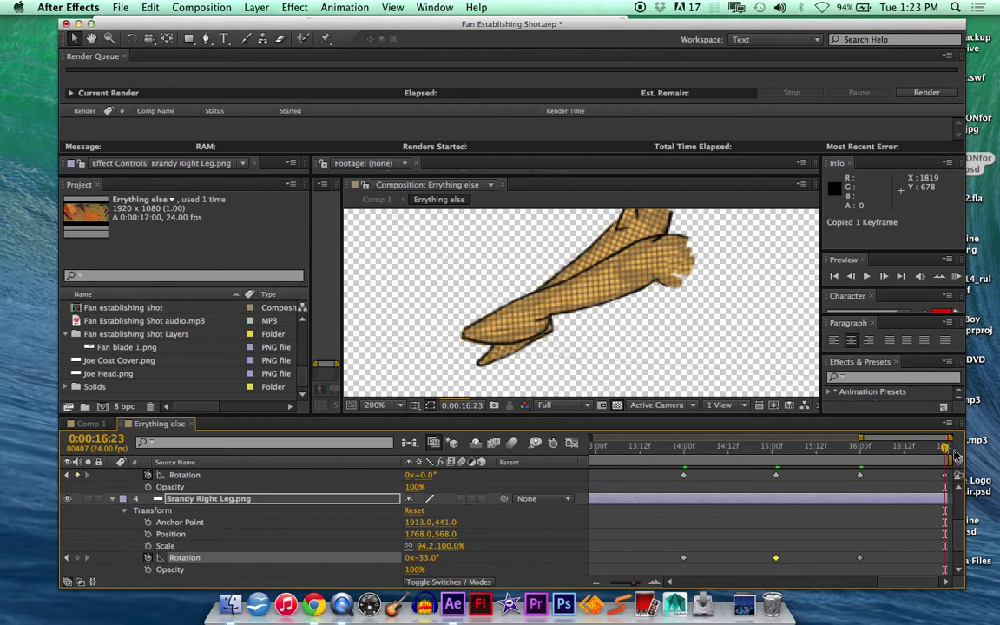
{"action": "key", "text": "End"}
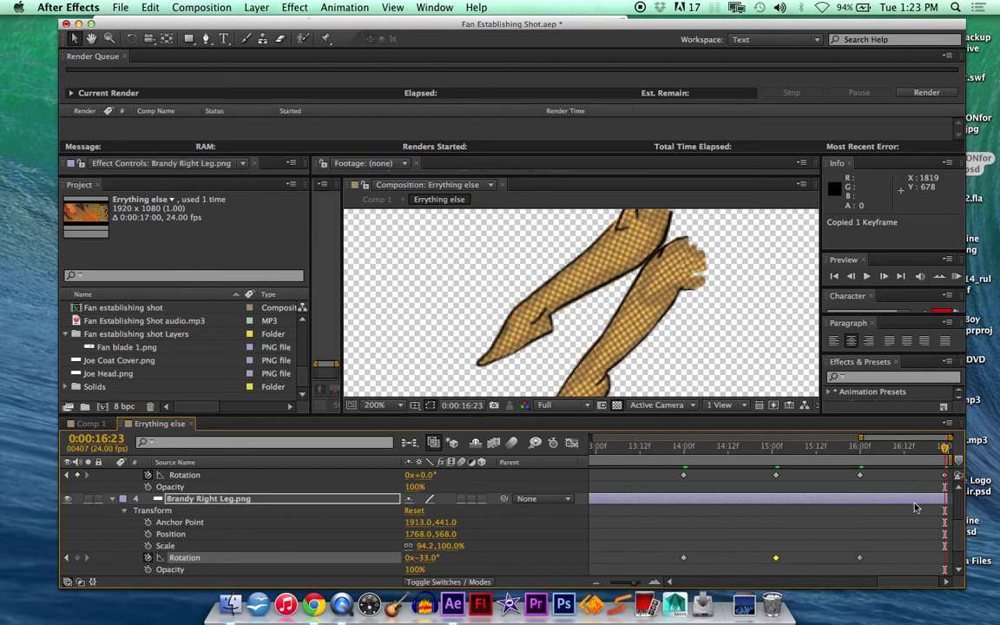
{"action": "key", "text": "super+v"}
{"action": "key", "text": "super+s"}
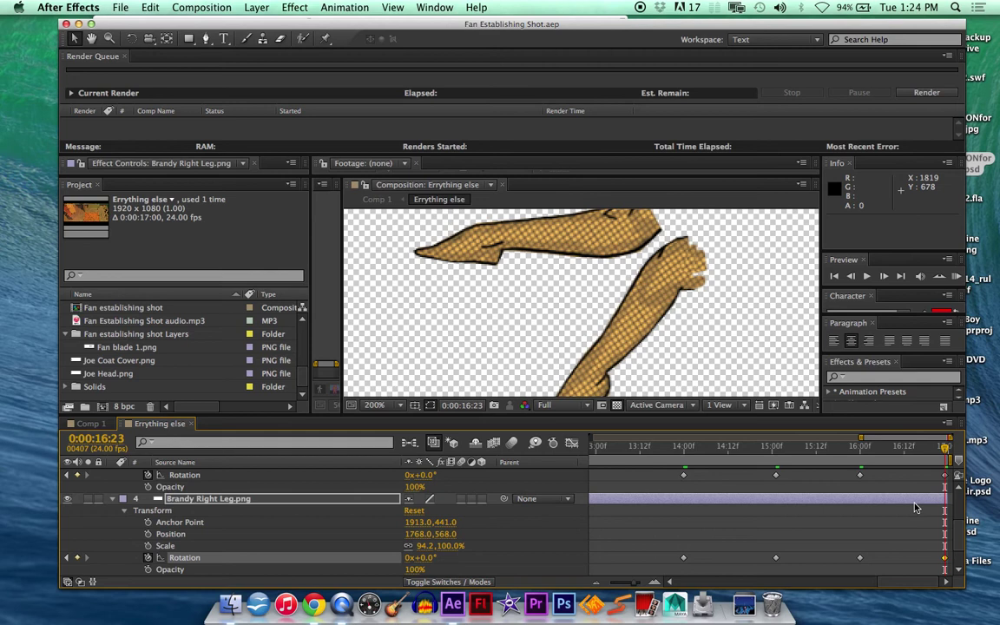
Collapse both Brandy leg layers and turn on the visibility of all hidden layers, including the shadows, background and Joe layers.
{"action": "left_click", "coordinate": [112, 500]}
{"action": "scroll", "coordinate": [130, 508], "scroll_direction": "up", "scroll_amount": 2}
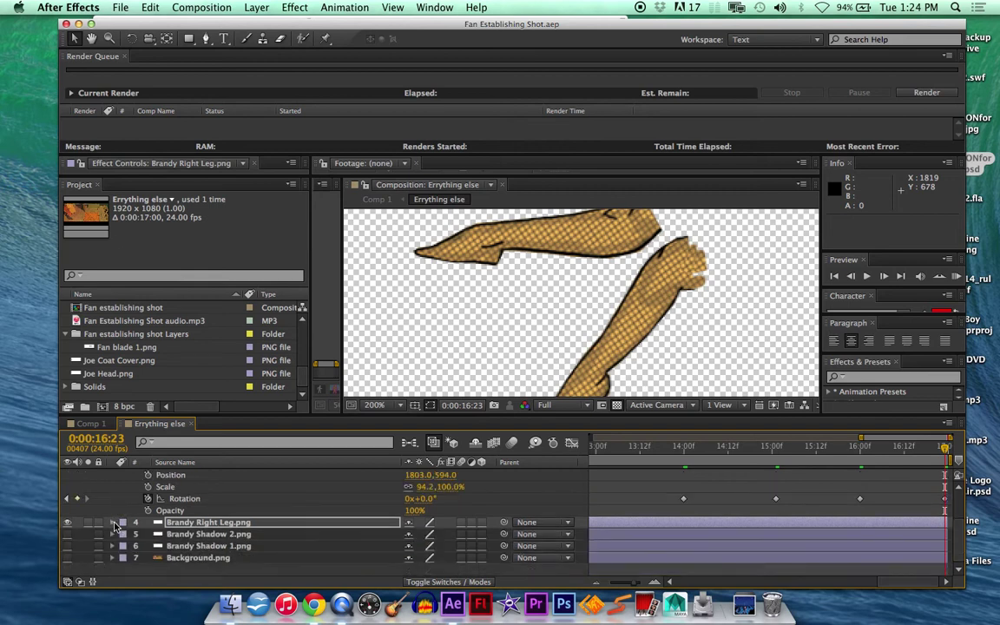
{"action": "scroll", "coordinate": [131, 510], "scroll_direction": "up", "scroll_amount": 2}
{"action": "left_click", "coordinate": [112, 499]}
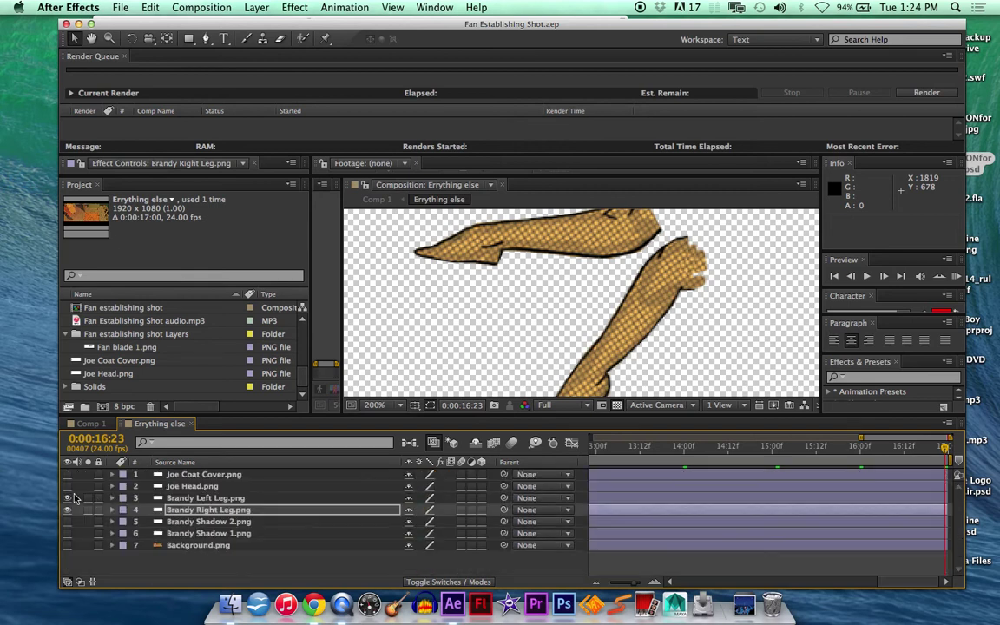
{"action": "left_click_drag", "start_coordinate": [67, 522], "coordinate": [67, 545]}
{"action": "left_click_drag", "start_coordinate": [68, 498], "coordinate": [63, 436]}
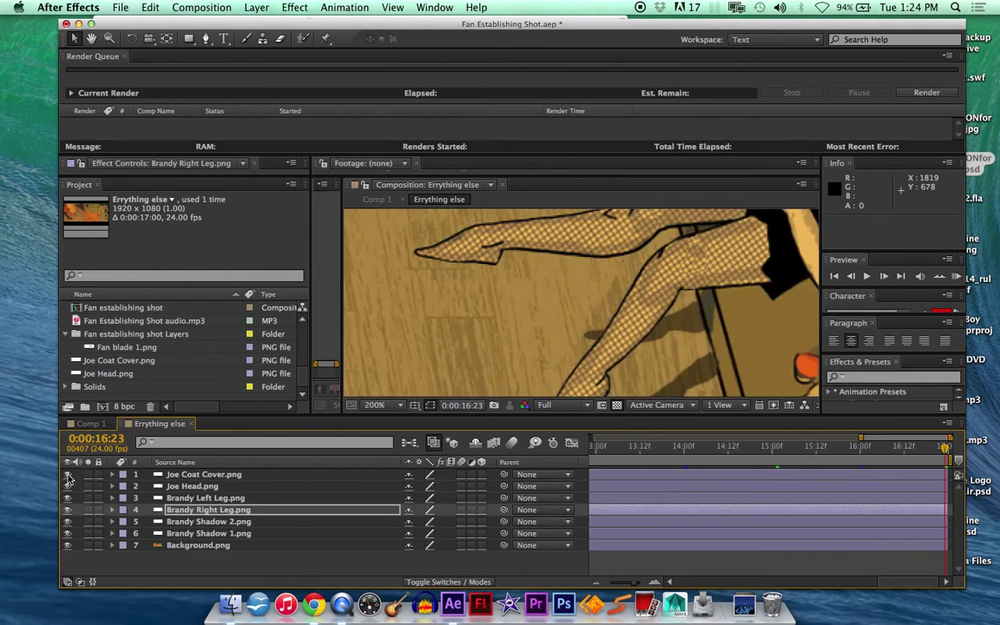
Check the whole scene around 0:00:15:00 and return the current time to 0:00:00:00.
{"action": "scroll", "coordinate": [621, 294], "scroll_direction": "down", "scroll_amount": 8}
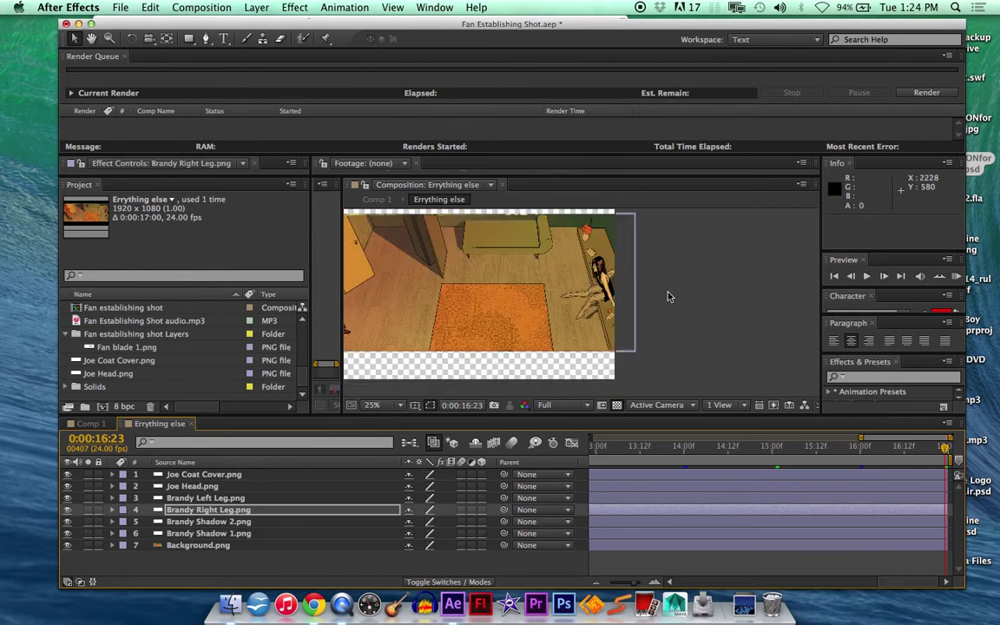
{"action": "left_click", "coordinate": [668, 297]}
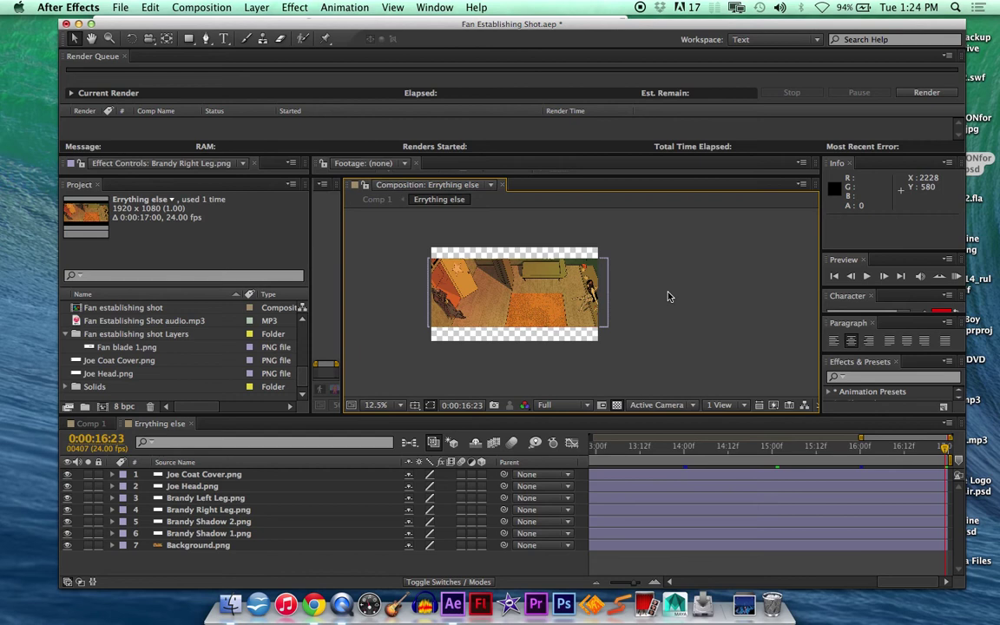
{"action": "left_click_drag", "start_coordinate": [591, 446], "coordinate": [775, 460]}
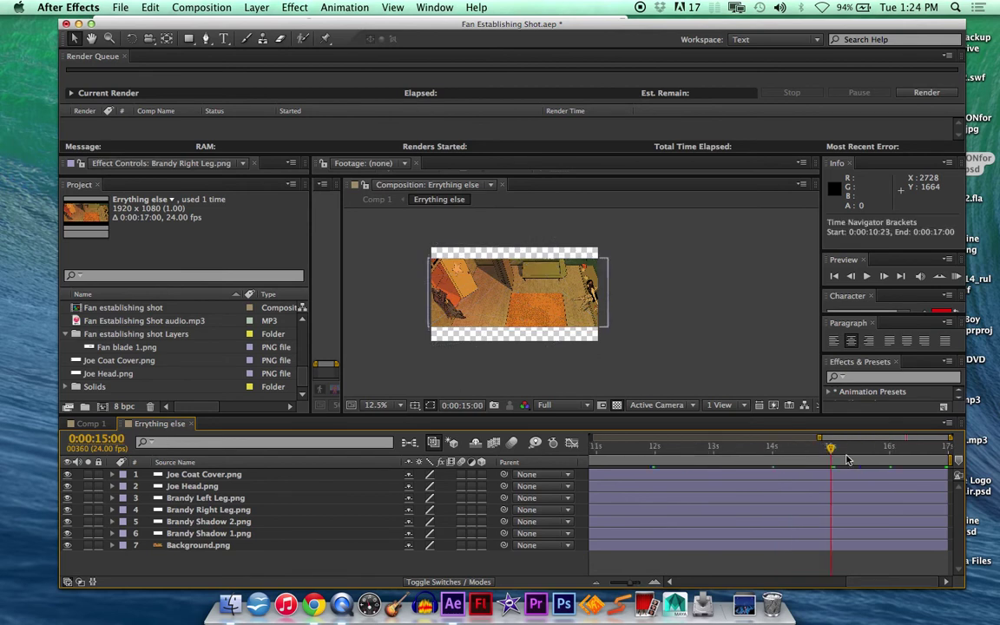
{"action": "key", "text": "semicolon"}
{"action": "key", "text": "semicolon"}
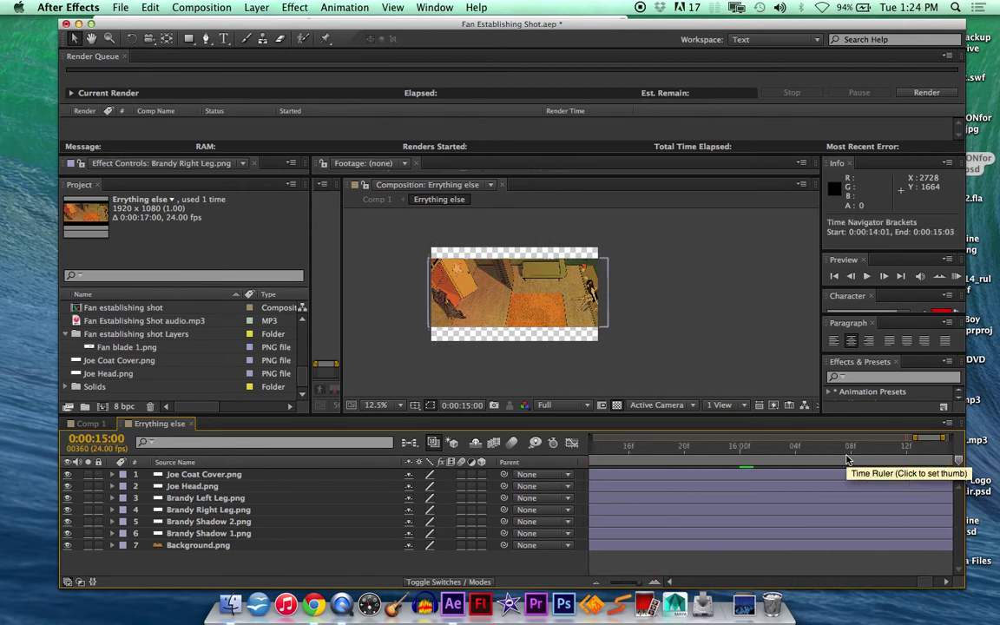
{"action": "key", "text": "semicolon"}
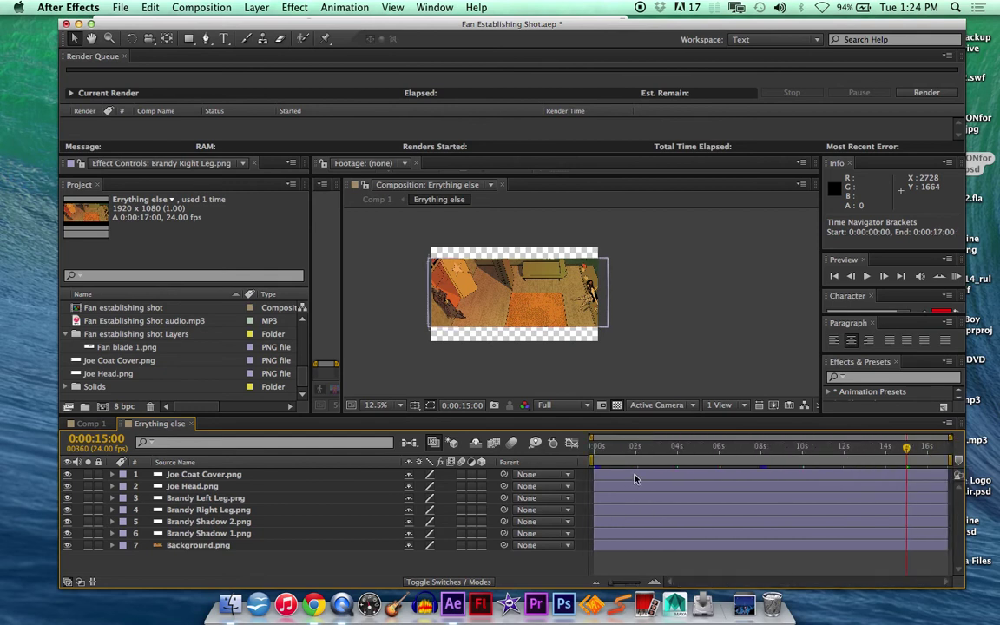
{"action": "left_click", "coordinate": [594, 448]}
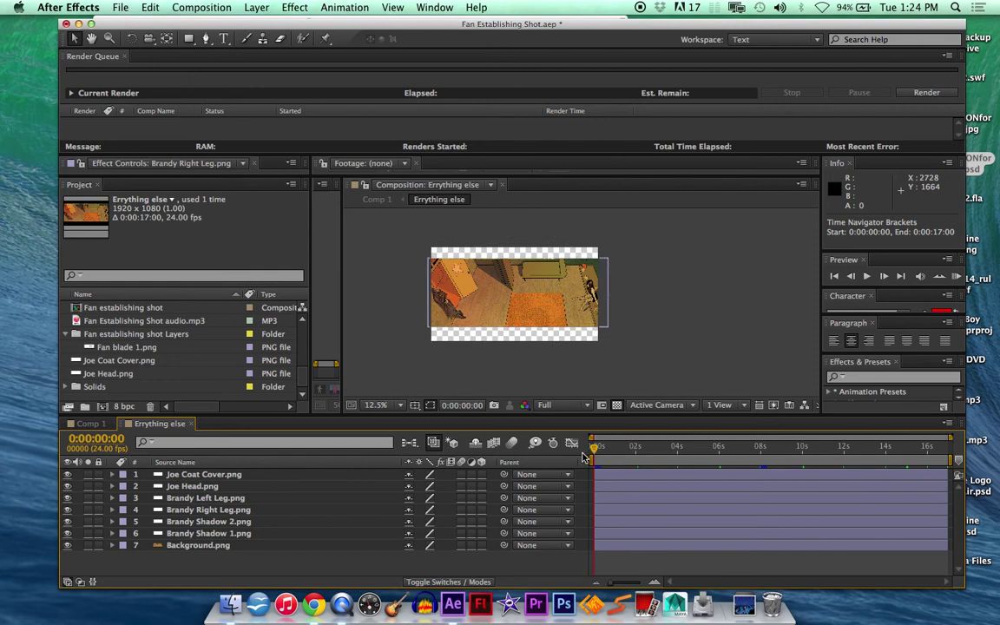
Select the Brandy Shadow 2 and Brandy Shadow 1 layers and expand their Transform properties.
{"action": "left_click", "coordinate": [184, 523]}
{"action": "left_click", "coordinate": [168, 535], "text": "shift"}
{"action": "left_click", "coordinate": [113, 522]}
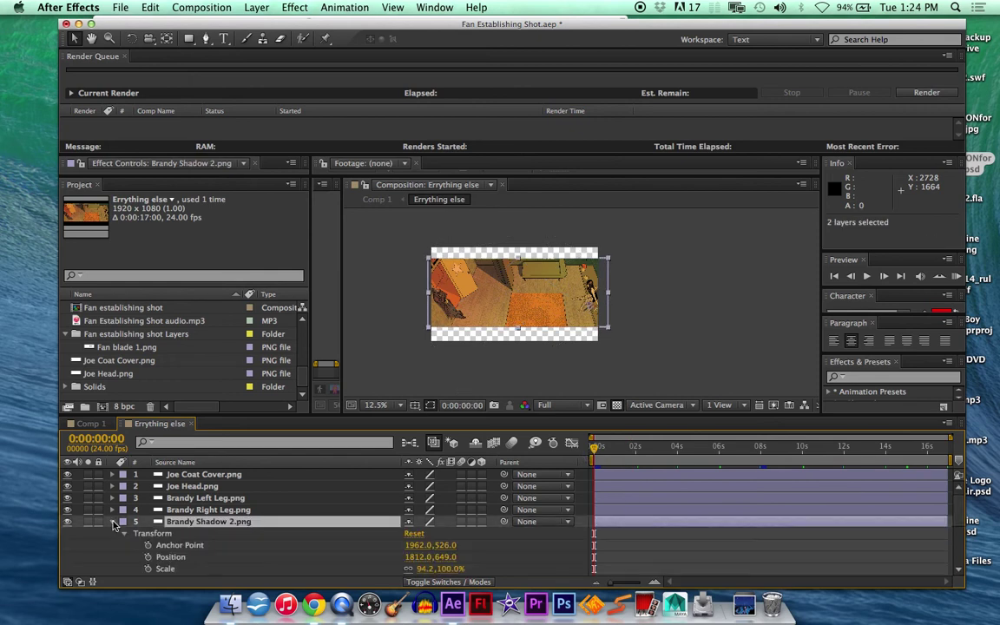
{"action": "scroll", "coordinate": [115, 525], "scroll_direction": "down", "scroll_amount": 2}
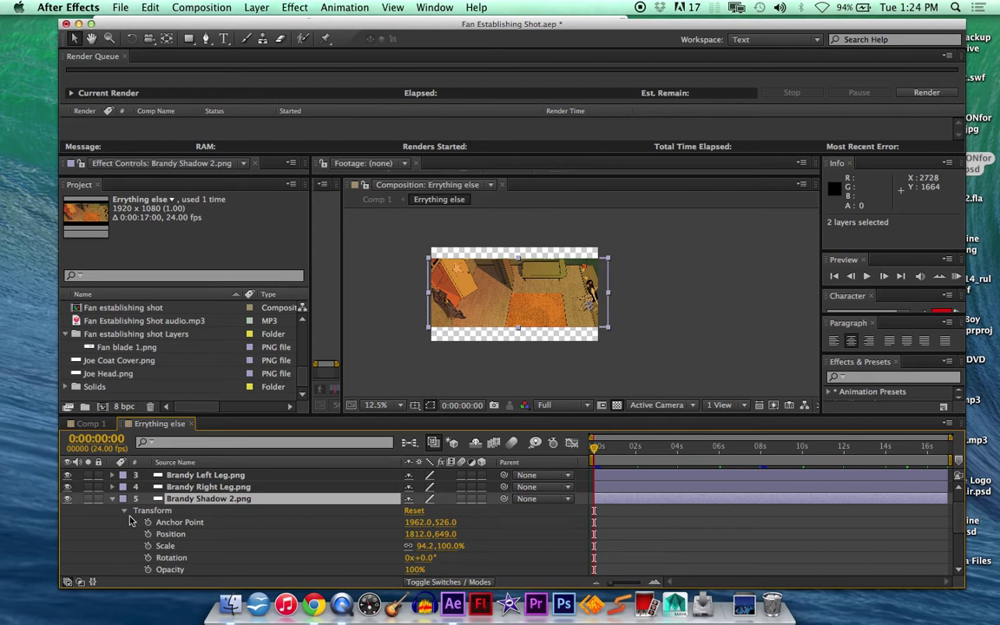
{"action": "scroll", "coordinate": [120, 469], "scroll_direction": "down", "scroll_amount": 2}
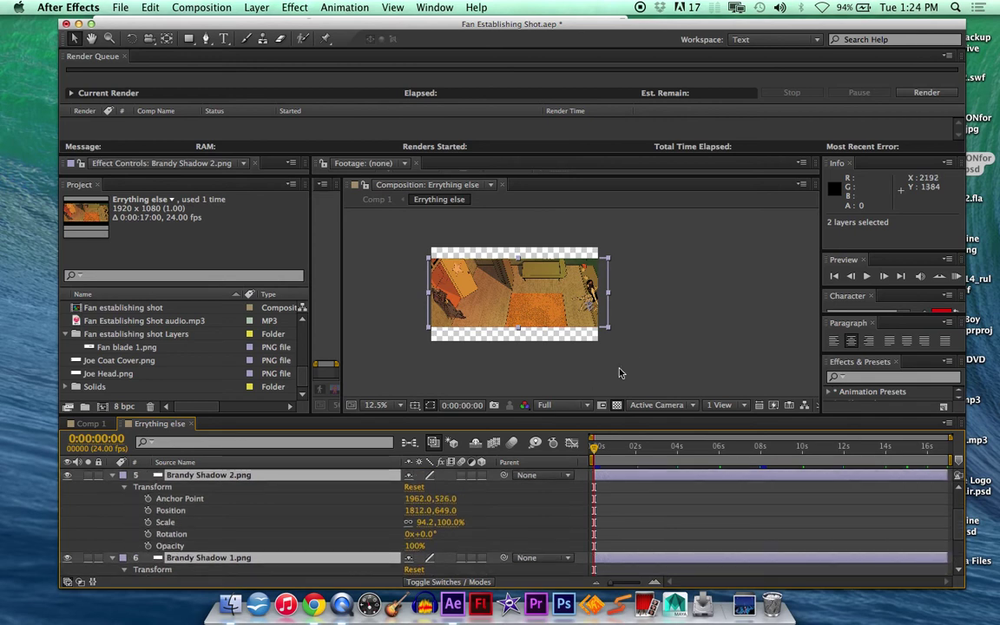
{"action": "scroll", "coordinate": [335, 511], "scroll_direction": "up", "scroll_amount": 4}
Expand the Transform properties of the Brandy Left Leg and Brandy Right Leg layers to show their Rotation keyframes.
{"action": "left_click", "coordinate": [306, 498]}
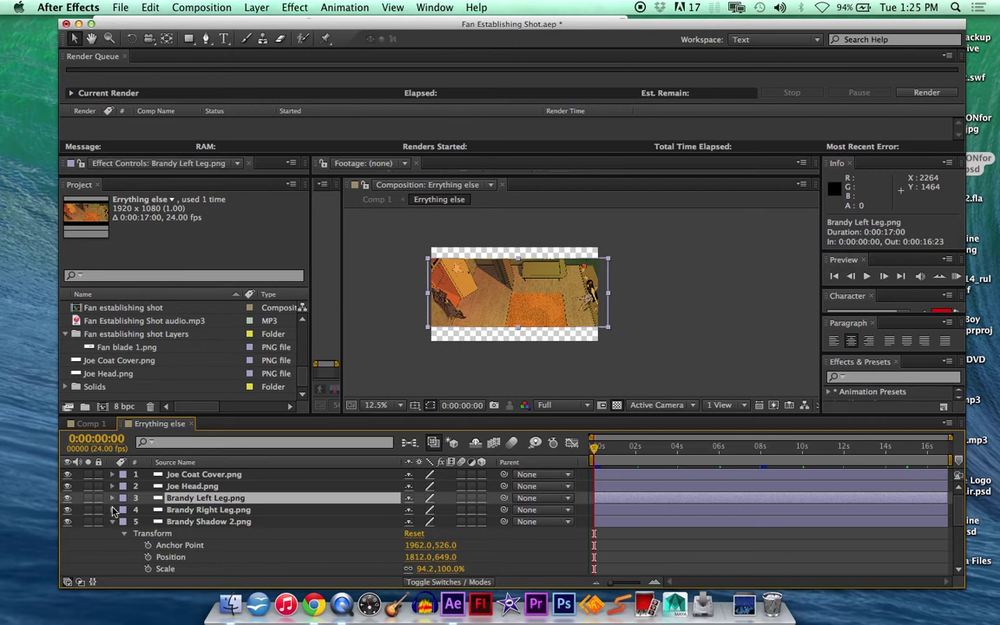
{"action": "left_click", "coordinate": [111, 498]}
{"action": "left_click", "coordinate": [124, 511]}
{"action": "scroll", "coordinate": [128, 516], "scroll_direction": "down", "scroll_amount": 1}
{"action": "scroll", "coordinate": [129, 516], "scroll_direction": "down", "scroll_amount": 5}
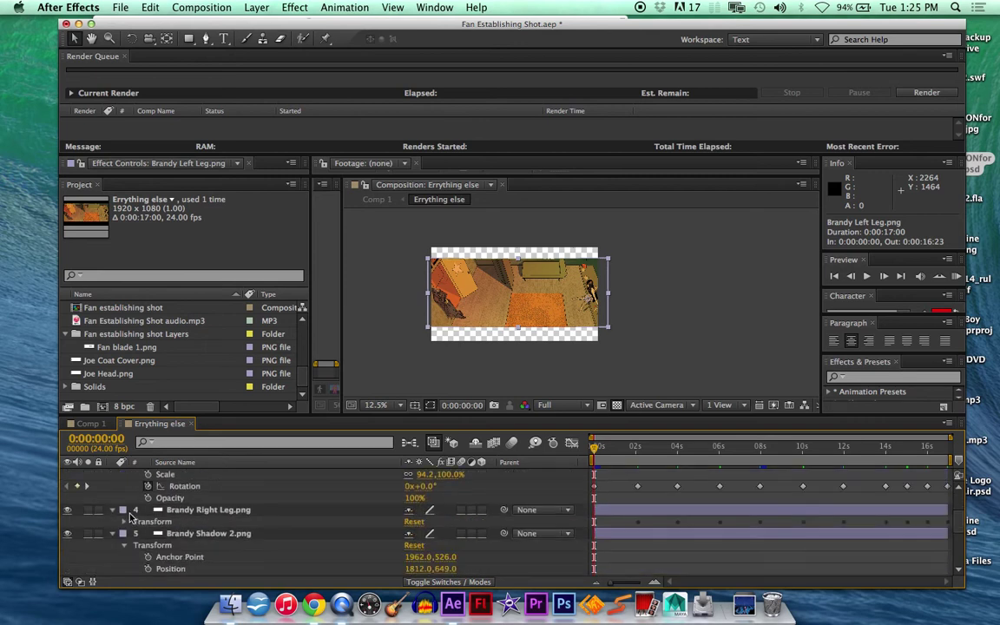
{"action": "left_click", "coordinate": [124, 522]}
{"action": "scroll", "coordinate": [124, 526], "scroll_direction": "down", "scroll_amount": 1}
{"action": "scroll", "coordinate": [627, 247], "scroll_direction": "down", "scroll_amount": 3}
{"action": "scroll", "coordinate": [629, 248], "scroll_direction": "up", "scroll_amount": 6}
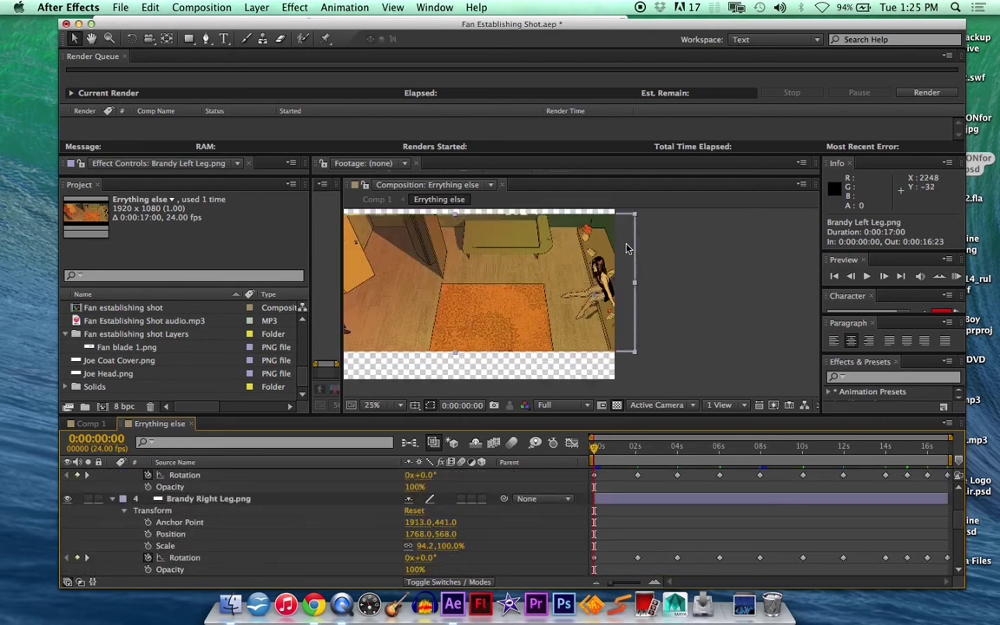
Focus the composition view on Brandy's feet and hide the Brandy Left Leg and Brandy Shadow 1 layers.
{"action": "scroll", "coordinate": [627, 250], "scroll_direction": "up", "scroll_amount": 3}
{"action": "scroll", "coordinate": [628, 249], "scroll_direction": "down", "scroll_amount": 1}
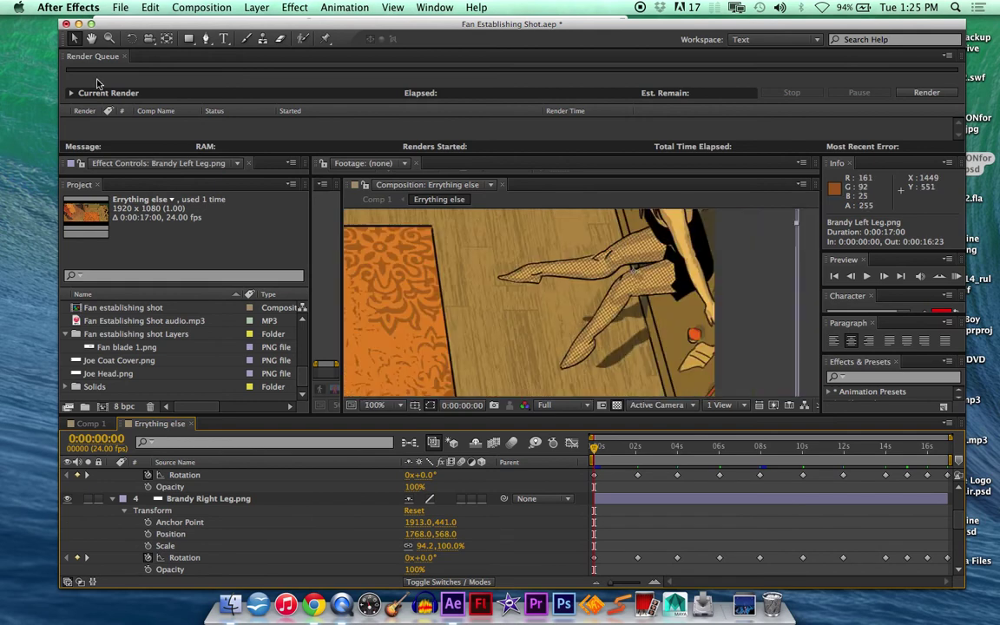
{"action": "left_click", "coordinate": [91, 38]}
{"action": "left_click_drag", "start_coordinate": [524, 333], "coordinate": [444, 264]}
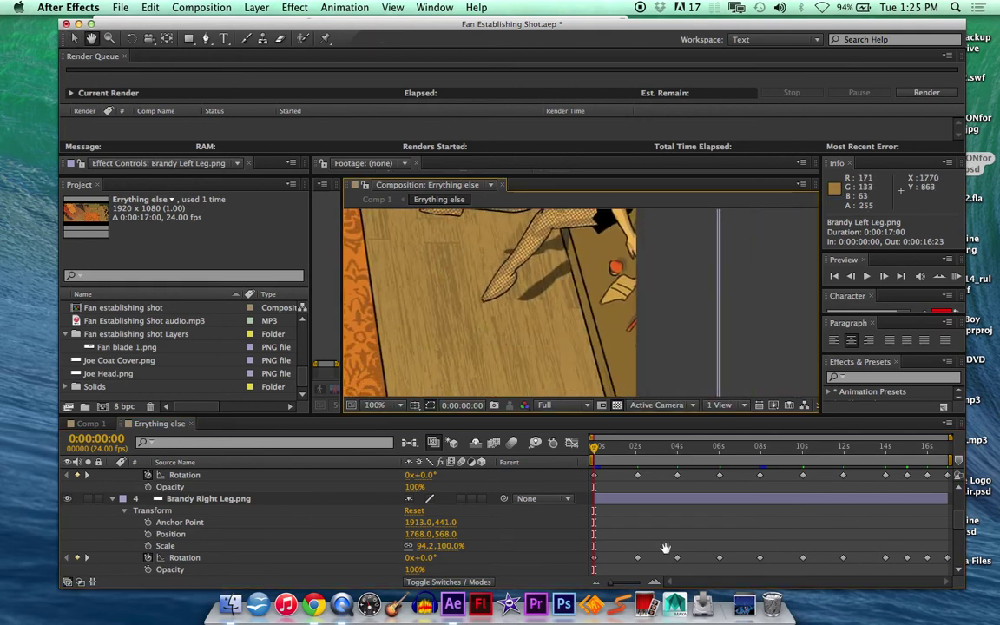
{"action": "left_click", "coordinate": [74, 38]}
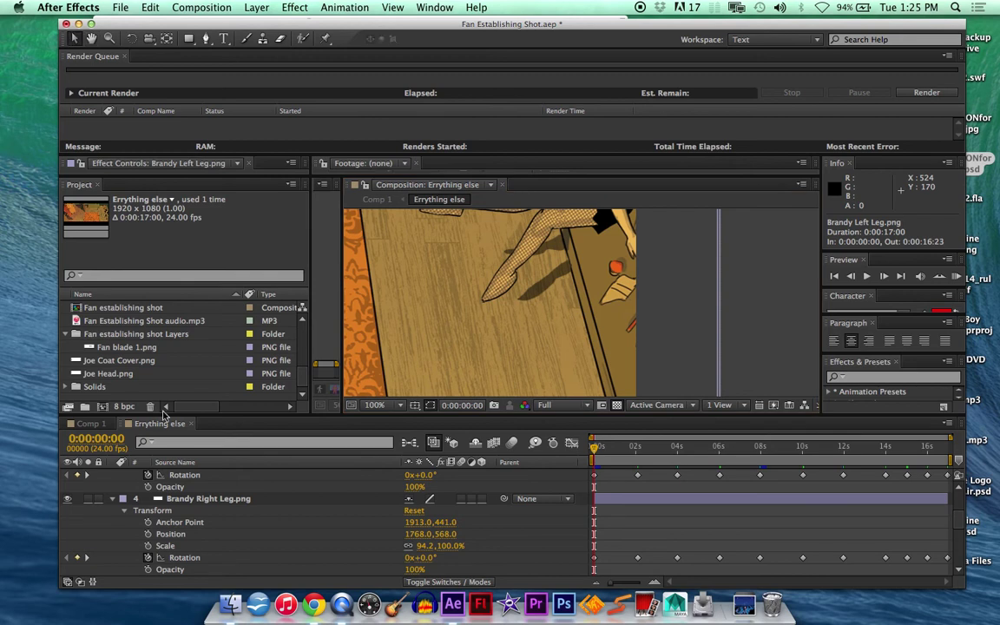
{"action": "scroll", "coordinate": [155, 458], "scroll_direction": "up", "scroll_amount": 3}
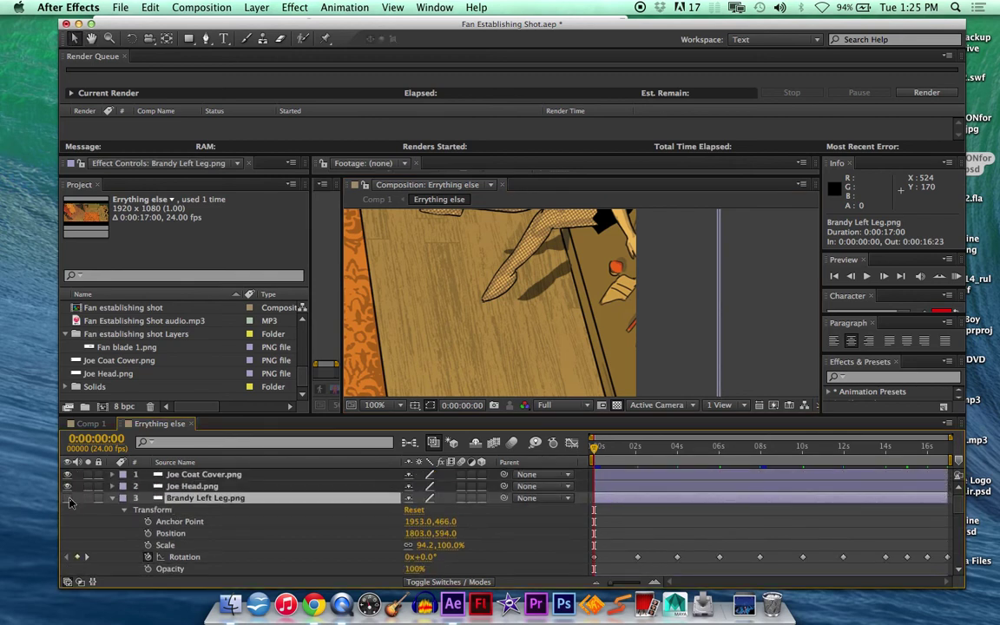
{"action": "scroll", "coordinate": [131, 521], "scroll_direction": "down", "scroll_amount": 5}
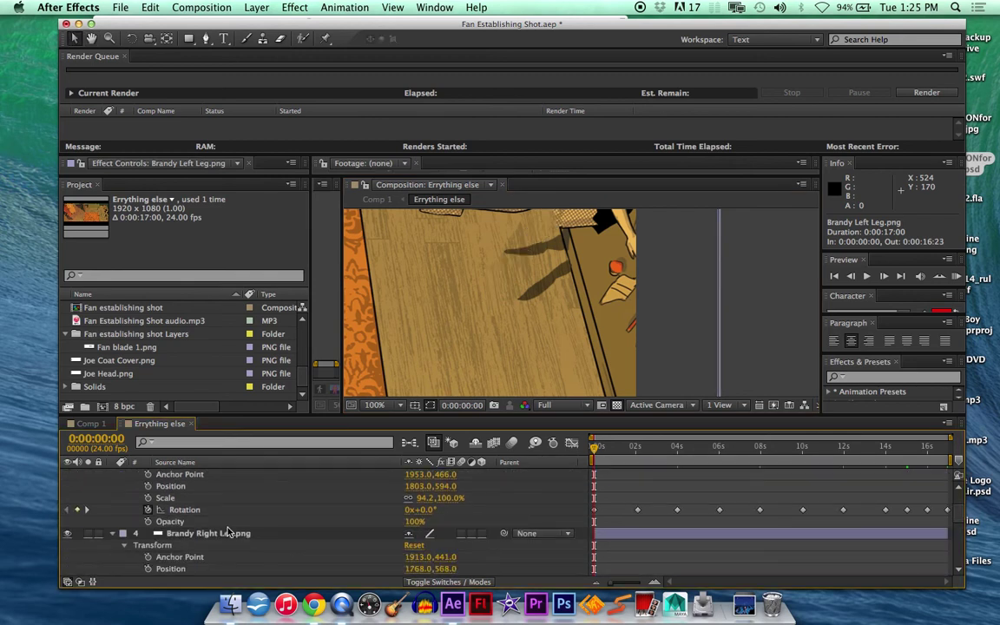
{"action": "scroll", "coordinate": [113, 512], "scroll_direction": "down", "scroll_amount": 8}
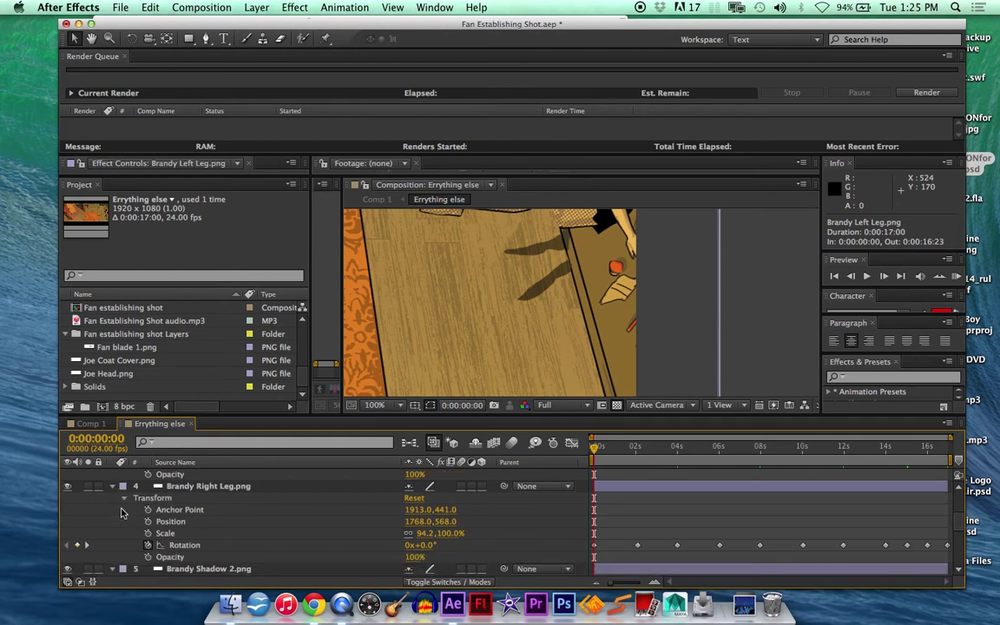
{"action": "left_click", "coordinate": [68, 488]}
{"action": "scroll", "coordinate": [297, 531], "scroll_direction": "up", "scroll_amount": 5}
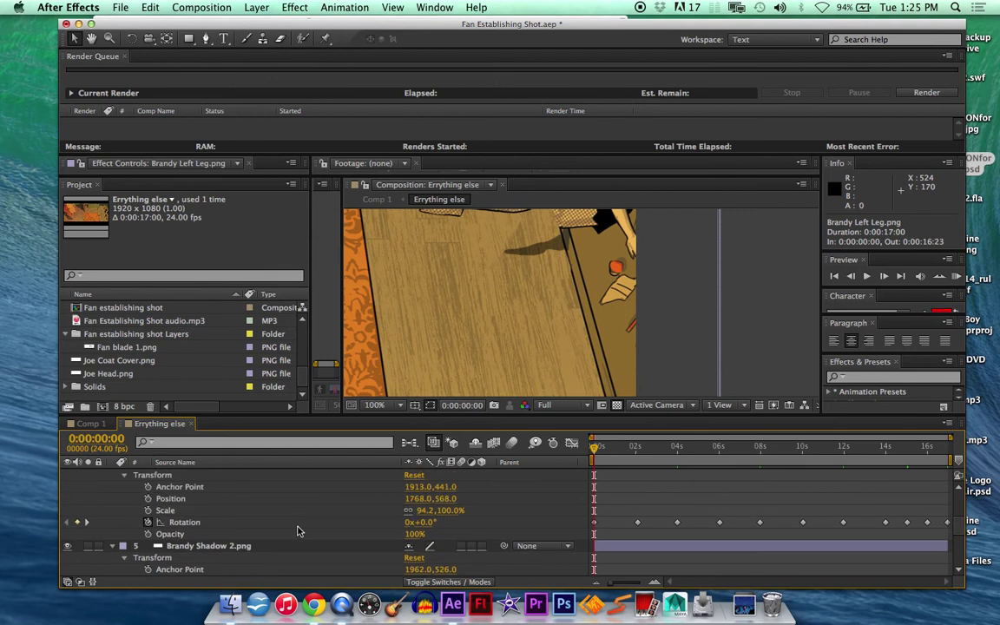
Select the Brandy Shadow 2 layer and enable keyframing for its Rotation at 0:00:00:00.
{"action": "left_click", "coordinate": [265, 546]}
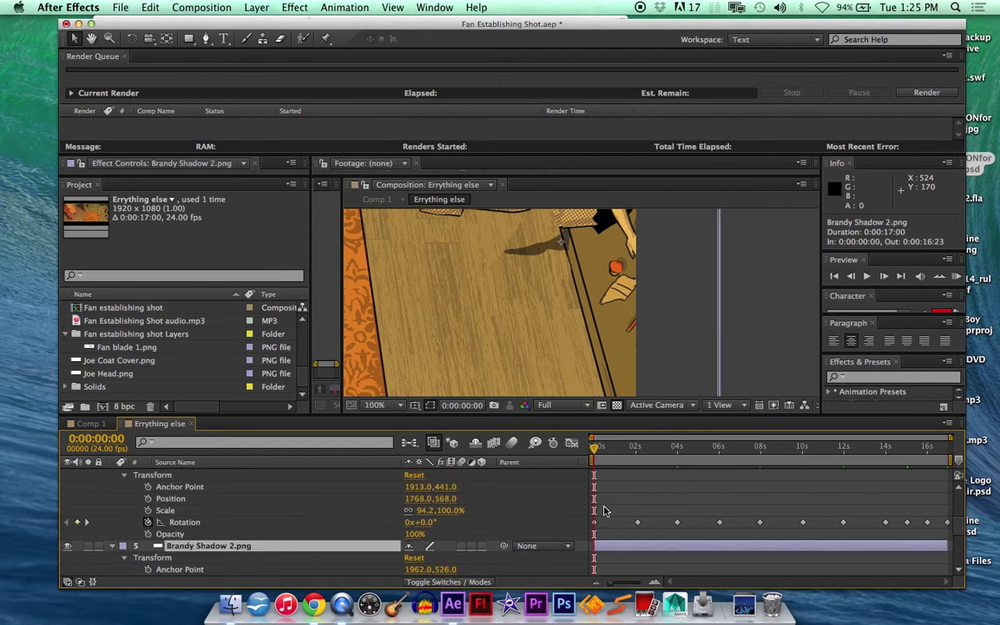
{"action": "scroll", "coordinate": [269, 545], "scroll_direction": "down", "scroll_amount": 6}
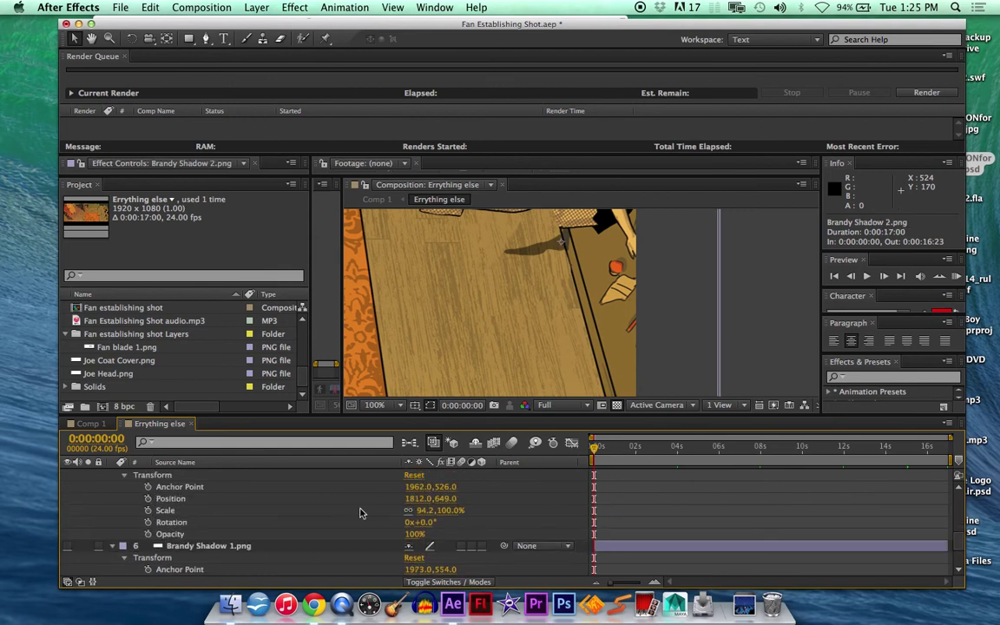
{"action": "scroll", "coordinate": [360, 513], "scroll_direction": "up", "scroll_amount": 8}
{"action": "scroll", "coordinate": [360, 512], "scroll_direction": "down", "scroll_amount": 6}
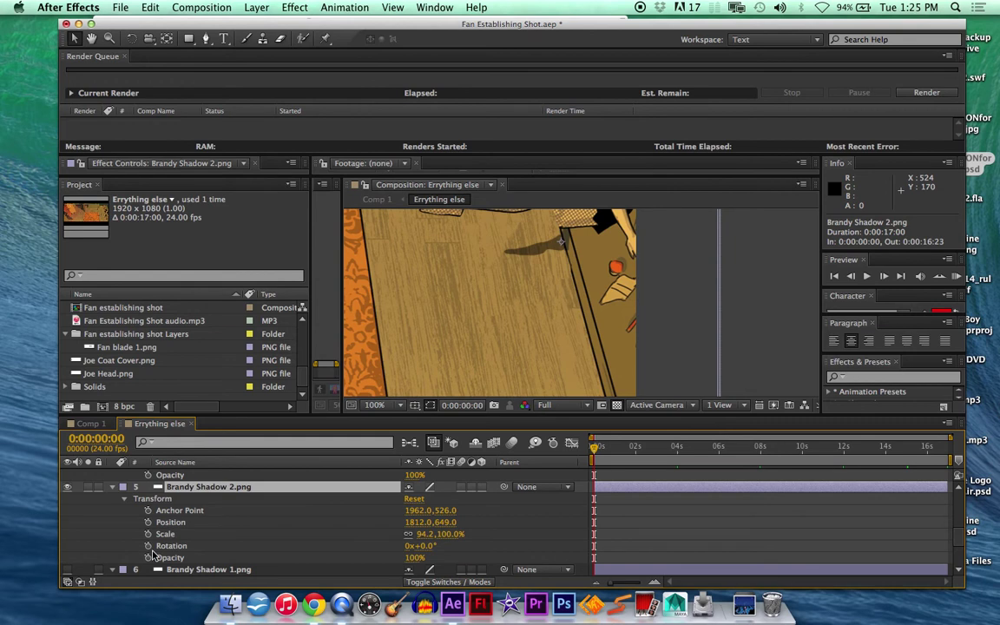
{"action": "left_click", "coordinate": [149, 546]}
Set Brandy Shadow 2's Rotation to -34° at 0:00:02:02, in line with the right leg's second keyframe.
{"action": "scroll", "coordinate": [657, 524], "scroll_direction": "up", "scroll_amount": 4}
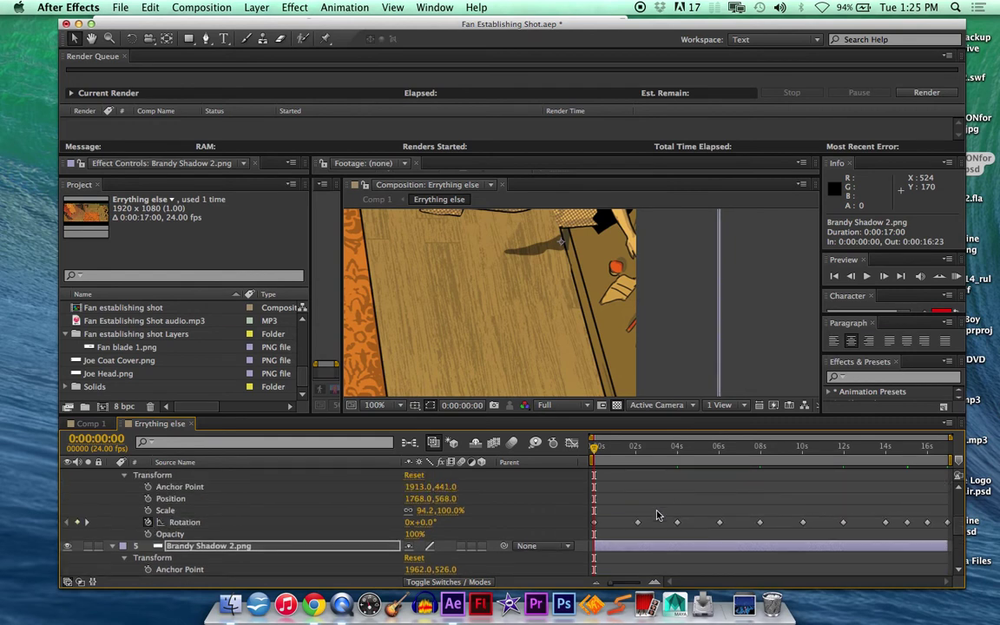
{"action": "left_click", "coordinate": [636, 450]}
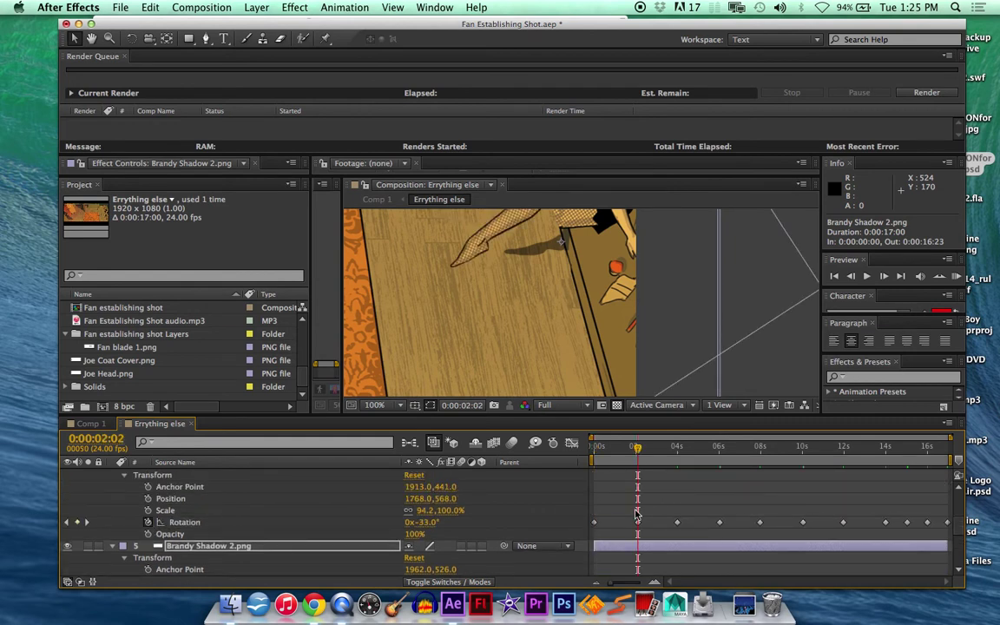
{"action": "scroll", "coordinate": [636, 503], "scroll_direction": "down", "scroll_amount": 3}
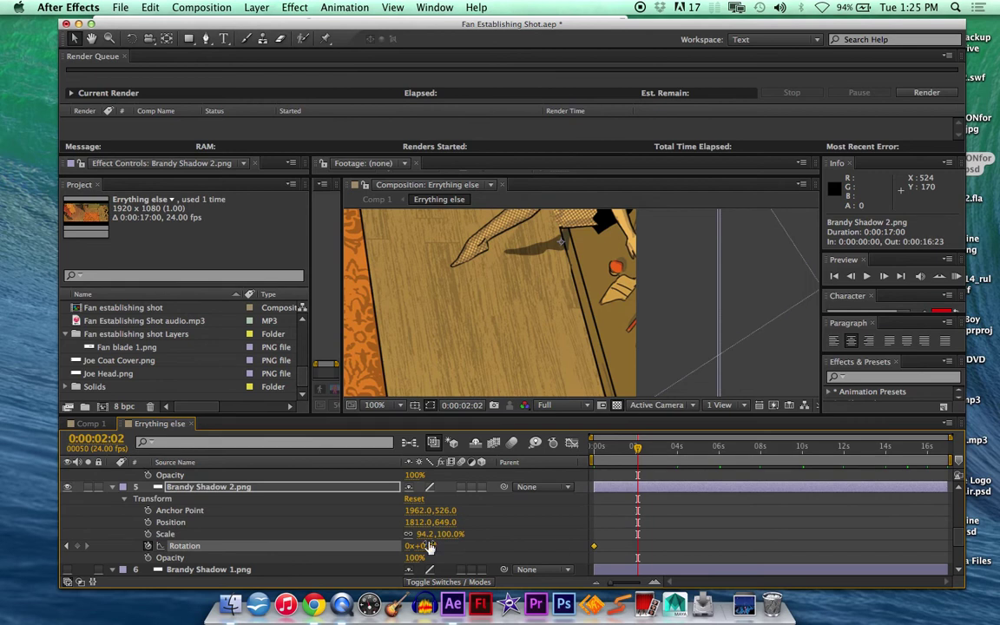
{"action": "left_click_drag", "start_coordinate": [443, 540], "coordinate": [404, 540]}
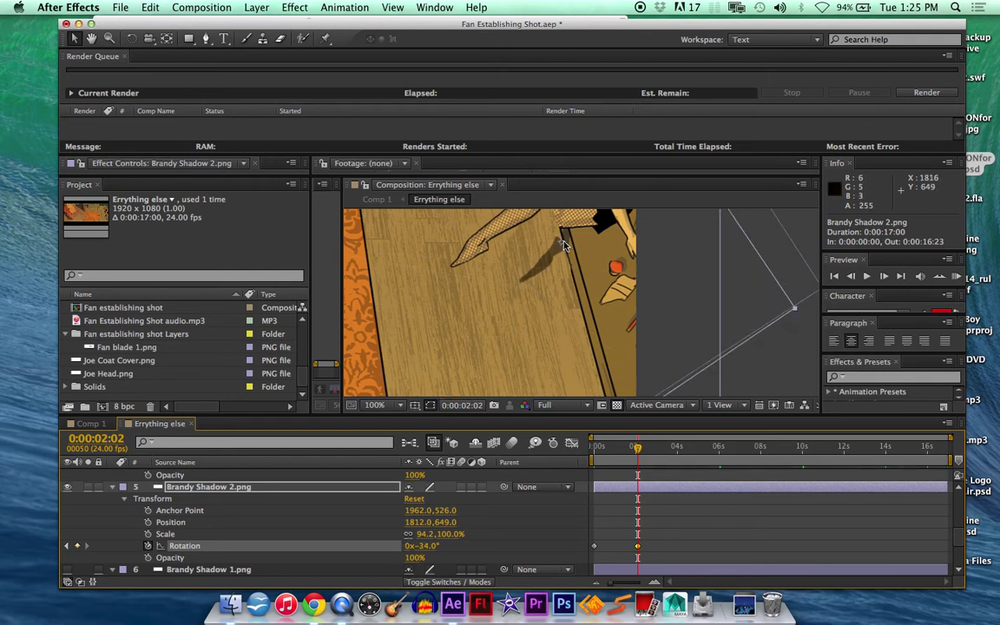
Copy Brandy Shadow 2's first Rotation keyframe and paste it at 0:00:04:00.
{"action": "scroll", "coordinate": [656, 530], "scroll_direction": "up", "scroll_amount": 1}
{"action": "scroll", "coordinate": [608, 534], "scroll_direction": "down", "scroll_amount": 1}
{"action": "left_click", "coordinate": [594, 545]}
{"action": "key", "text": "cmd+c"}
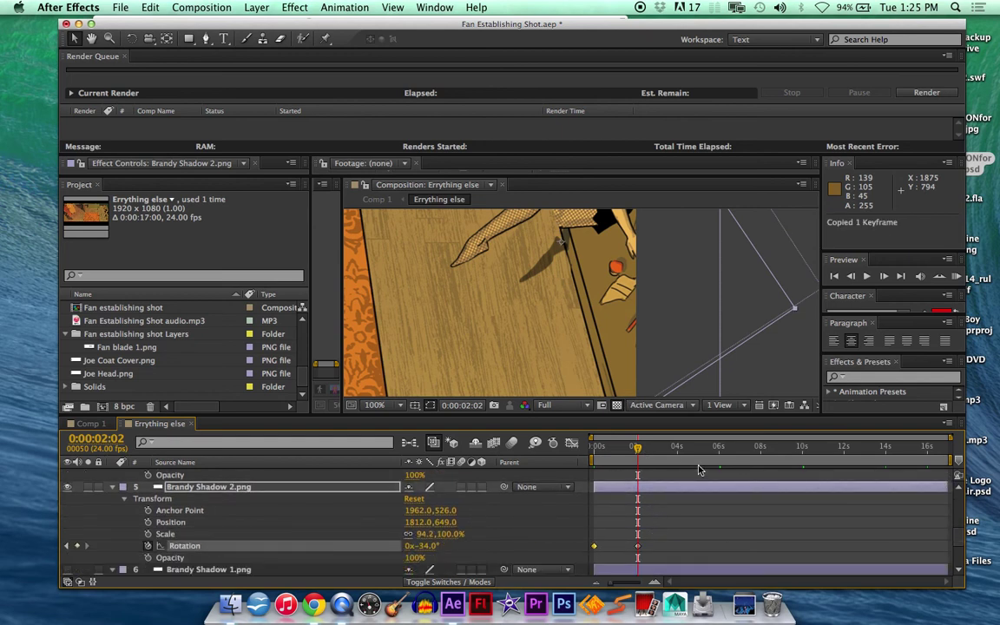
{"action": "scroll", "coordinate": [700, 470], "scroll_direction": "up", "scroll_amount": 3}
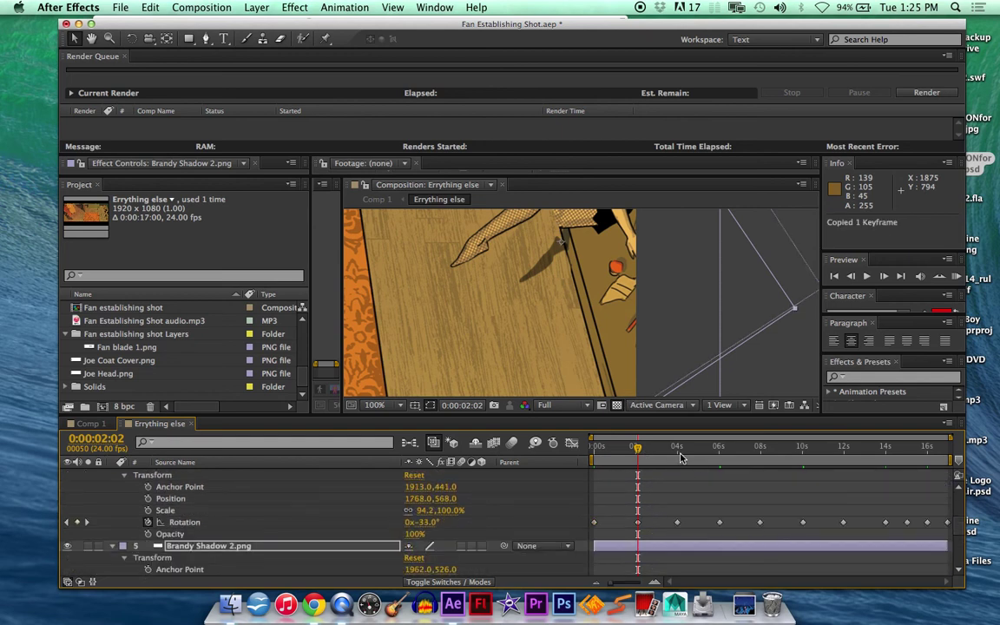
{"action": "key", "text": "k"}
{"action": "scroll", "coordinate": [682, 530], "scroll_direction": "down", "scroll_amount": 2}
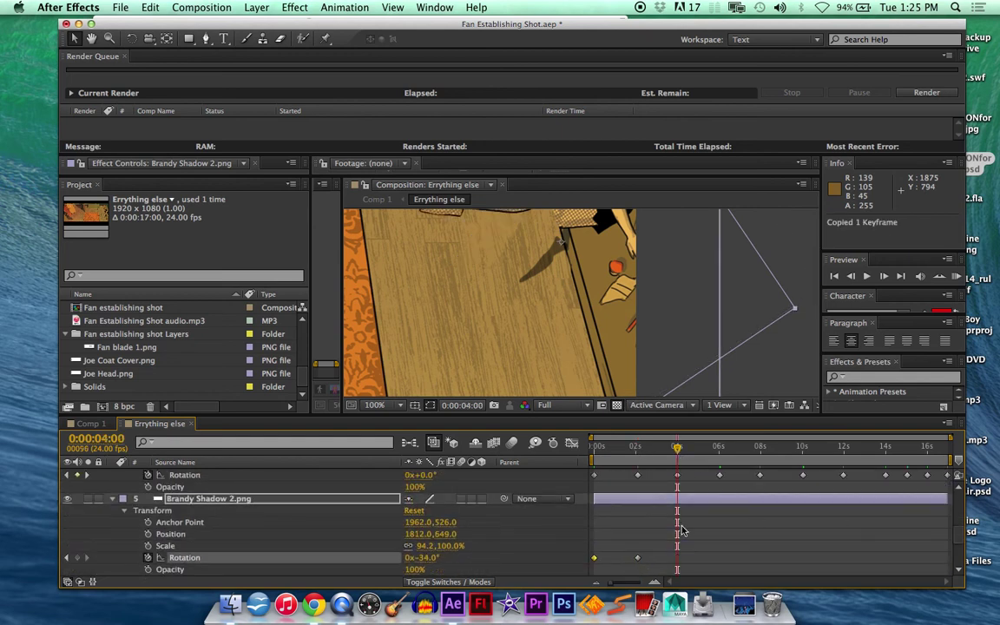
{"action": "key", "text": "cmd+v"}
Copy Brandy Shadow 2's Rotation keyframes at 0:00:02:02 and 0:00:04:00 and paste the pair at 0:00:06:01.
{"action": "left_click_drag", "start_coordinate": [634, 550], "coordinate": [685, 564]}
{"action": "key", "text": "super+c"}
{"action": "left_click", "coordinate": [723, 453]}
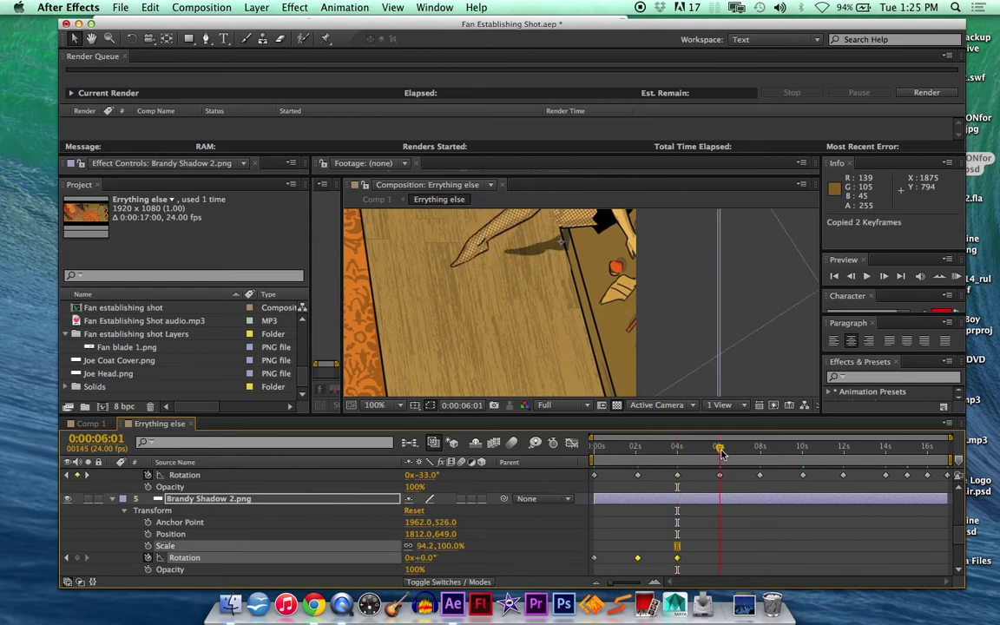
{"action": "key", "text": "super+v"}
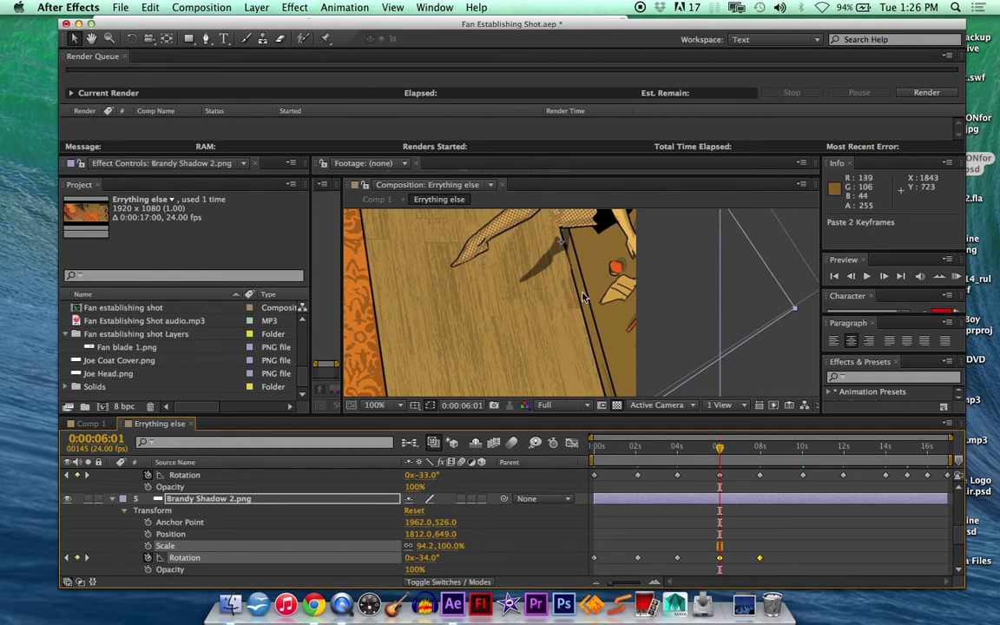
Paste the copied pair of Brandy Shadow 2 Rotation keyframes at 0:00:10:01 and again at 0:00:14:00.
{"action": "scroll", "coordinate": [587, 298], "scroll_direction": "down", "scroll_amount": 8}
{"action": "scroll", "coordinate": [587, 298], "scroll_direction": "up", "scroll_amount": 1}
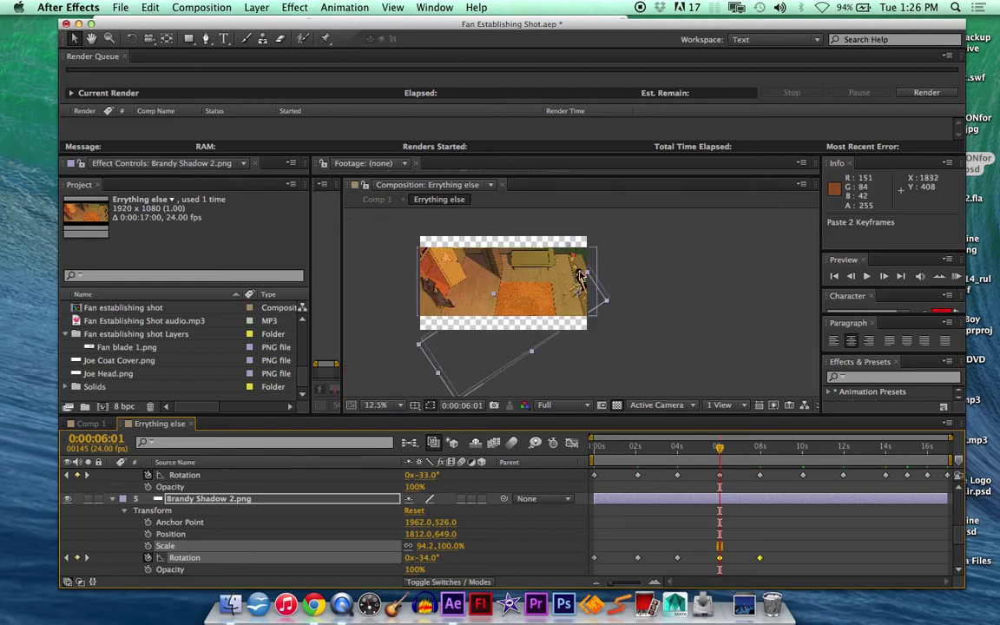
{"action": "scroll", "coordinate": [581, 275], "scroll_direction": "down", "scroll_amount": 2}
{"action": "scroll", "coordinate": [568, 276], "scroll_direction": "up", "scroll_amount": 4}
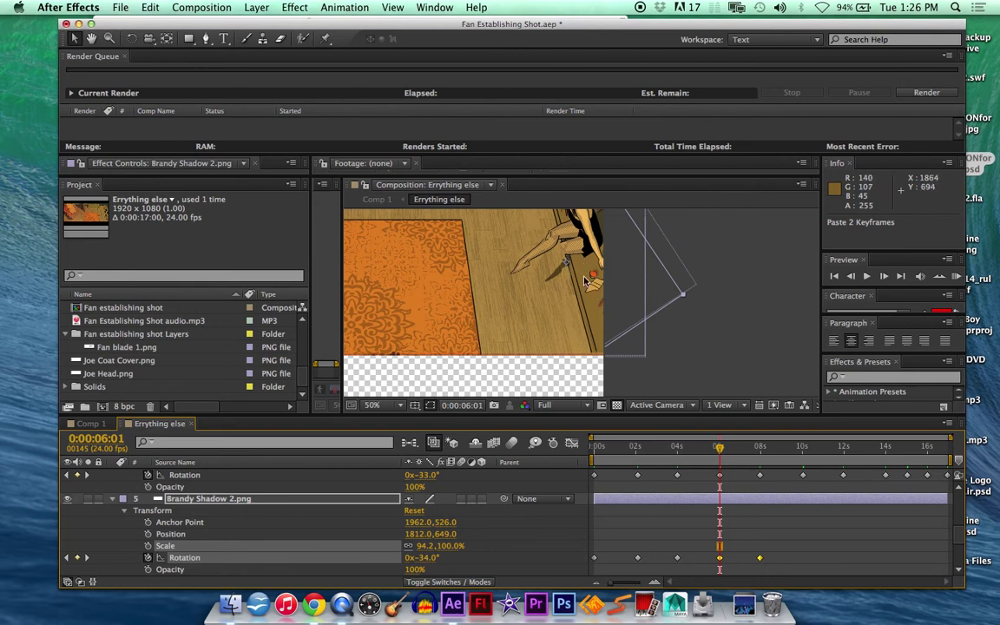
{"action": "scroll", "coordinate": [584, 281], "scroll_direction": "up", "scroll_amount": 2}
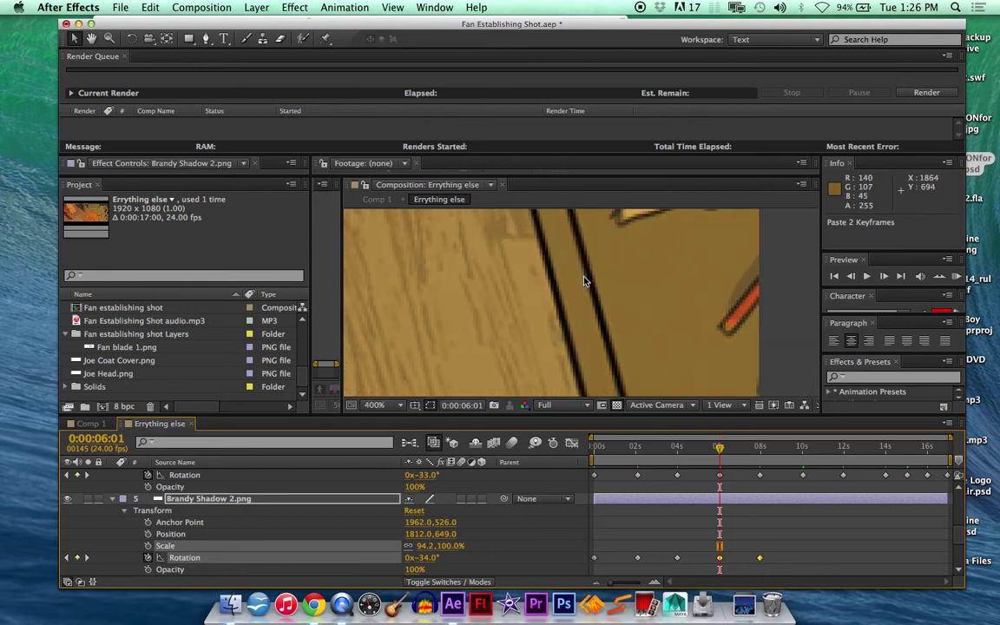
{"action": "scroll", "coordinate": [582, 278], "scroll_direction": "down", "scroll_amount": 1}
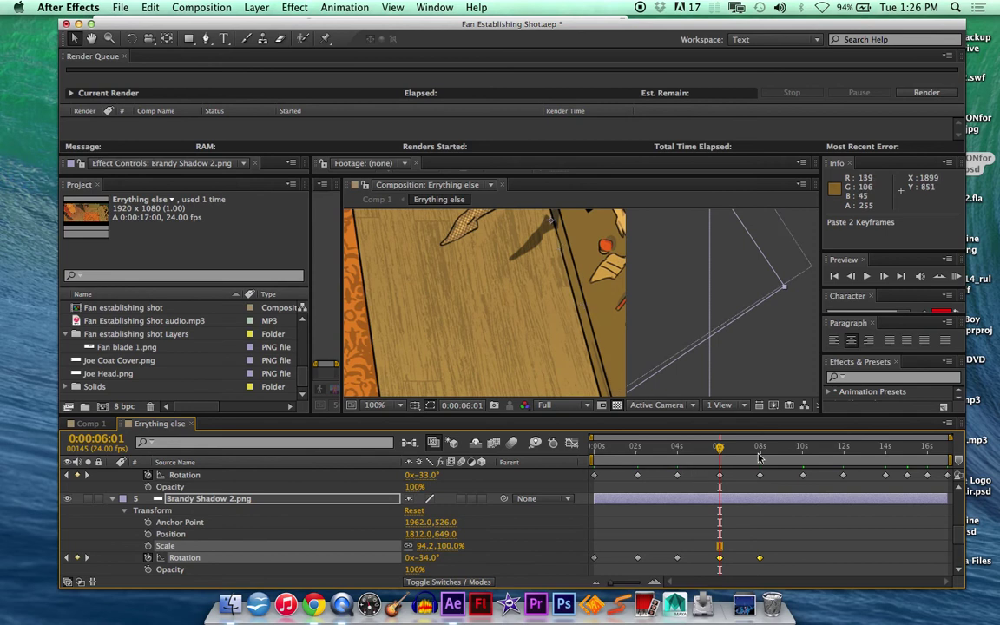
{"action": "left_click_drag", "start_coordinate": [724, 451], "coordinate": [805, 453]}
{"action": "key", "text": "cmd+v"}
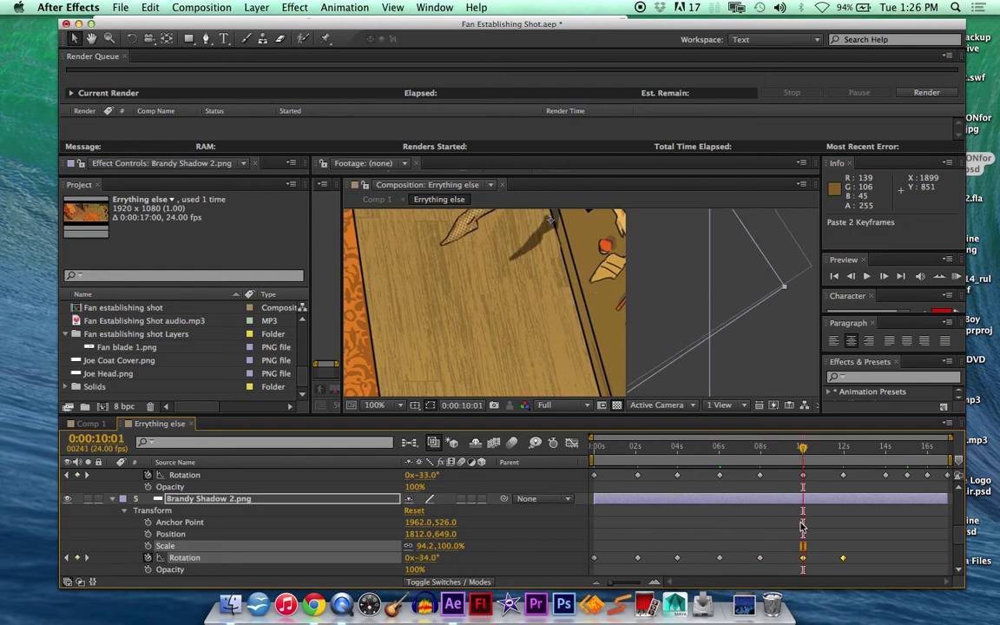
{"action": "left_click", "coordinate": [886, 448]}
{"action": "key", "text": "super+v"}
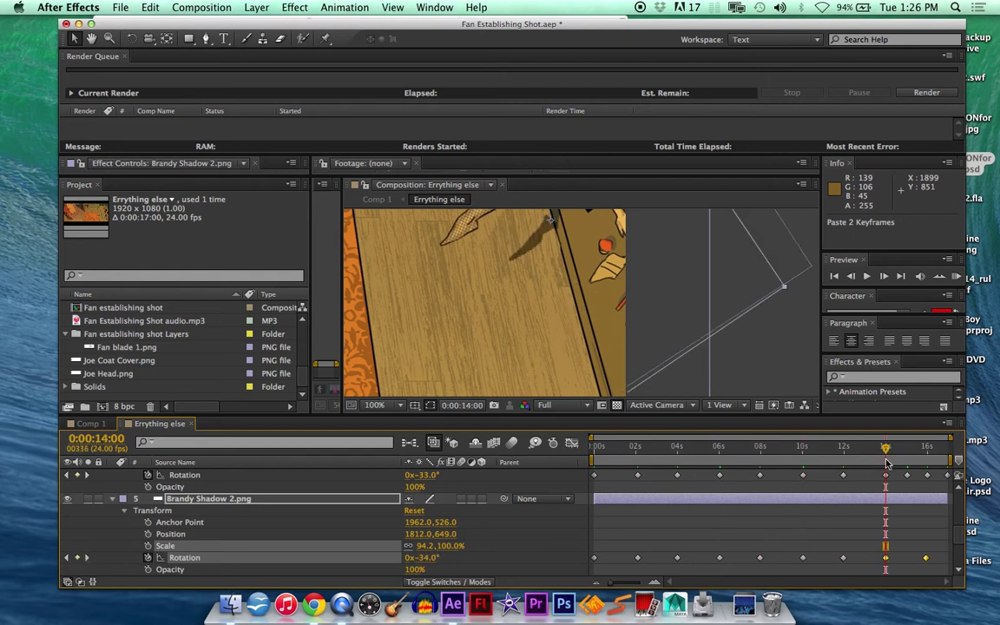
Move Brandy Shadow 2's last Rotation keyframe to 0:00:15:01, then copy it with the 0:00:14:00 keyframe and paste the pair at 0:00:16:00.
{"action": "left_click", "coordinate": [904, 551]}
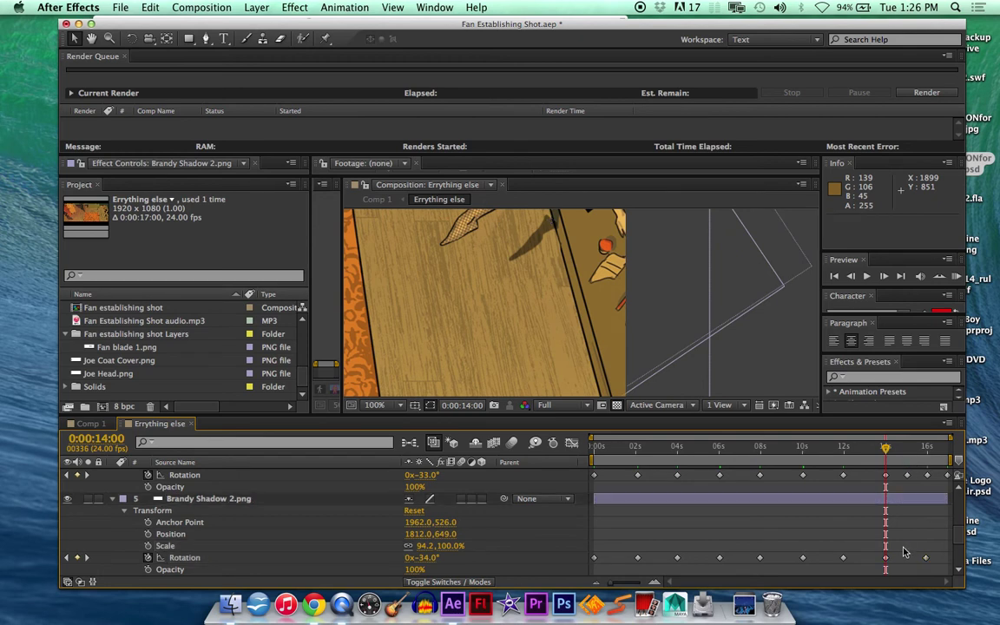
{"action": "left_click", "coordinate": [908, 448]}
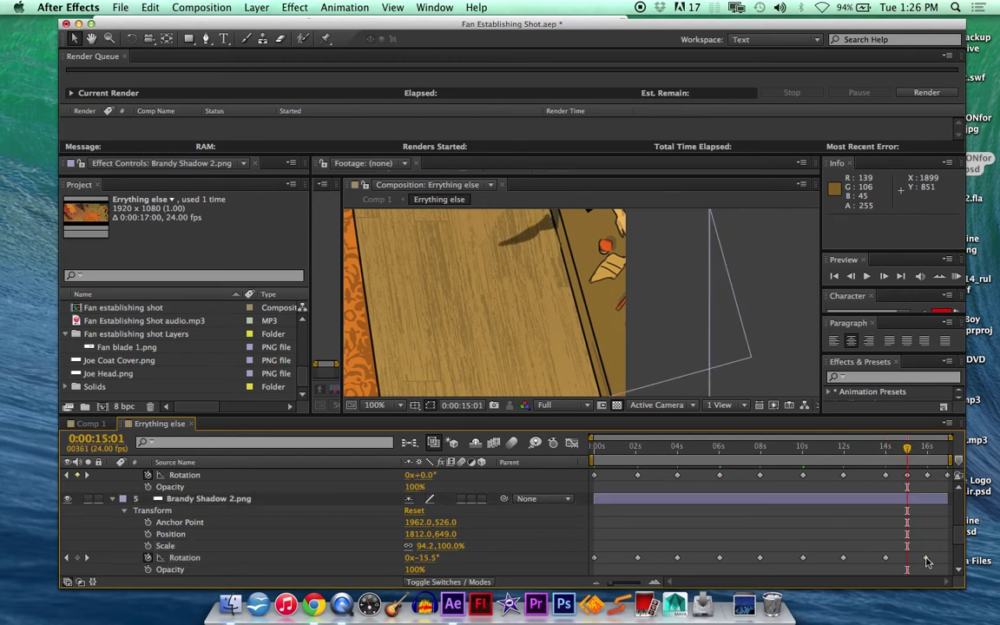
{"action": "left_click_drag", "start_coordinate": [927, 559], "coordinate": [907, 558]}
{"action": "key", "text": "super+c"}
{"action": "key", "text": "k"}
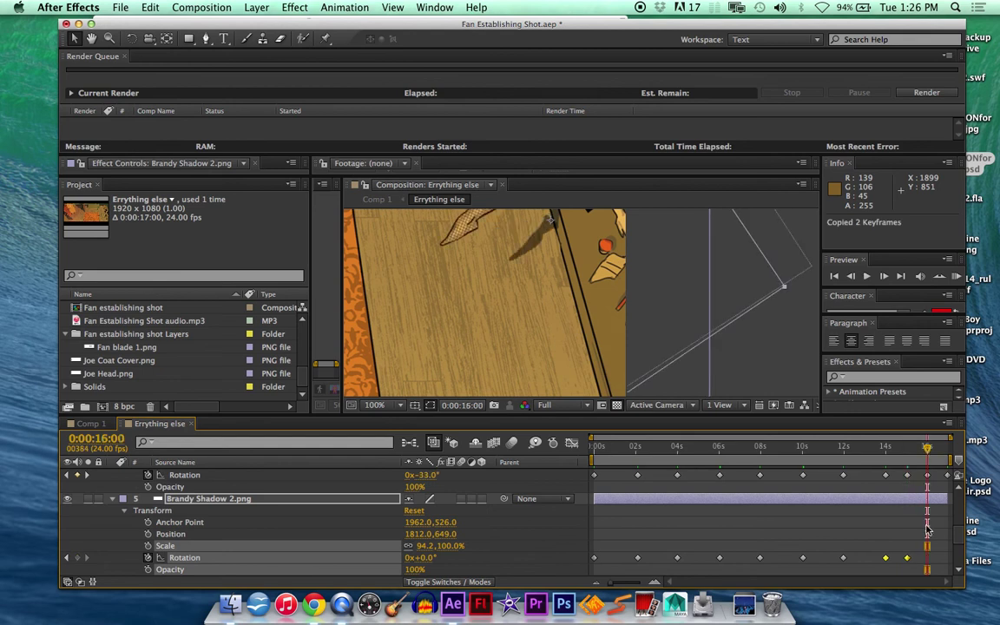
{"action": "key", "text": "super+v"}
{"action": "left_click", "coordinate": [839, 549]}
Collapse the Brandy Right Leg, Brandy Shadow 2 and Brandy Left Leg layers and move the current time to 0:00:02:02.
{"action": "scroll", "coordinate": [521, 560], "scroll_direction": "up", "scroll_amount": 1}
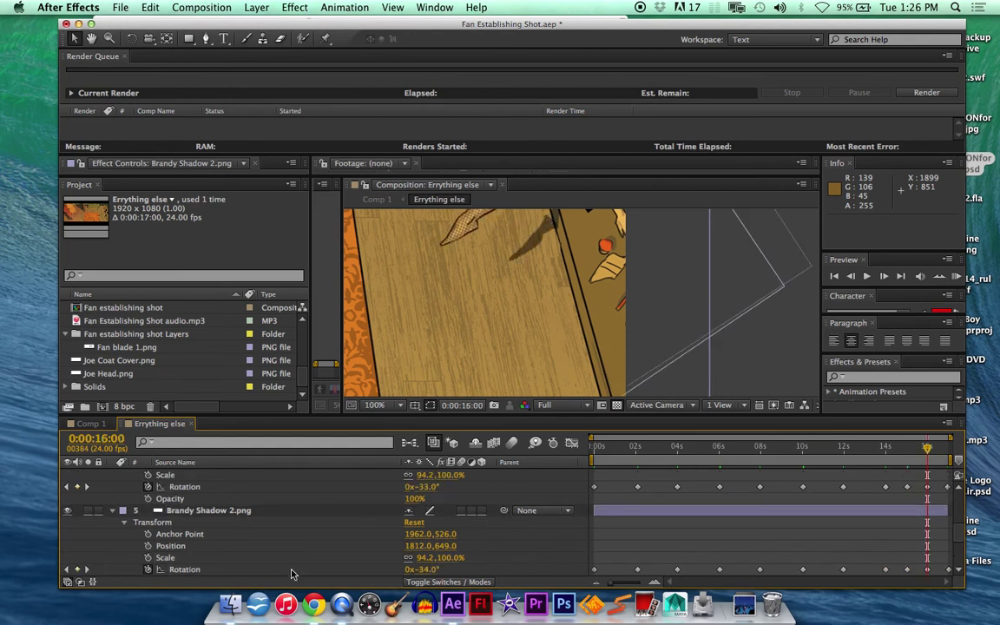
{"action": "scroll", "coordinate": [113, 513], "scroll_direction": "up", "scroll_amount": 5}
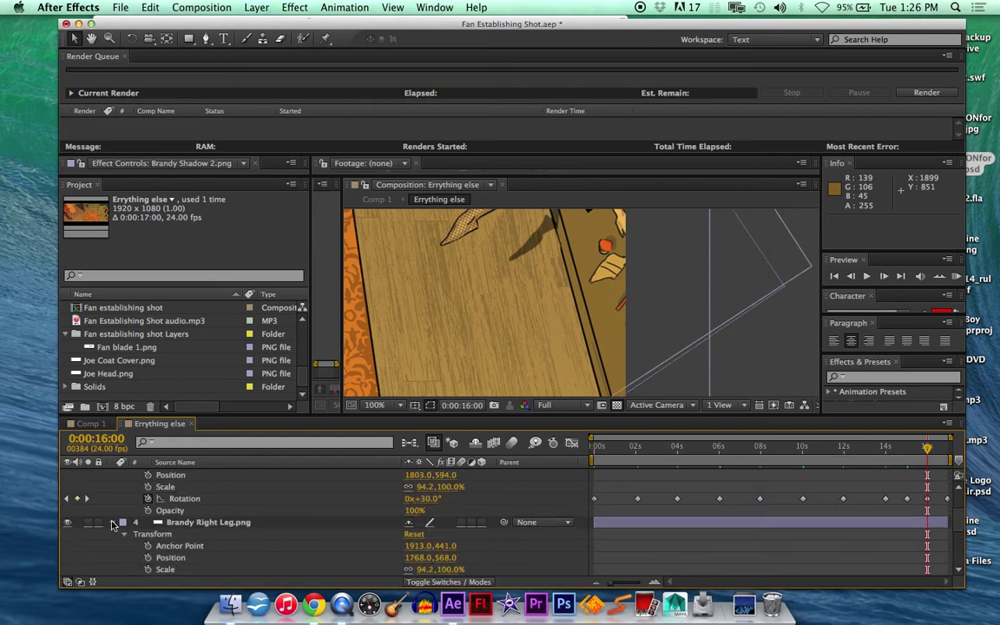
{"action": "left_click", "coordinate": [111, 522]}
{"action": "left_click", "coordinate": [636, 450]}
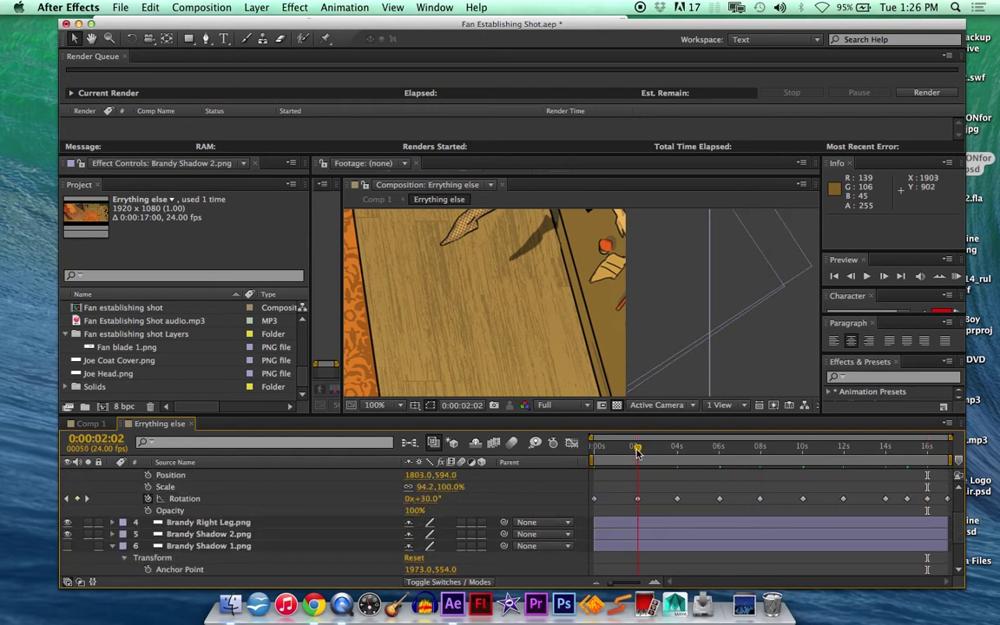
{"action": "scroll", "coordinate": [647, 505], "scroll_direction": "up", "scroll_amount": 3}
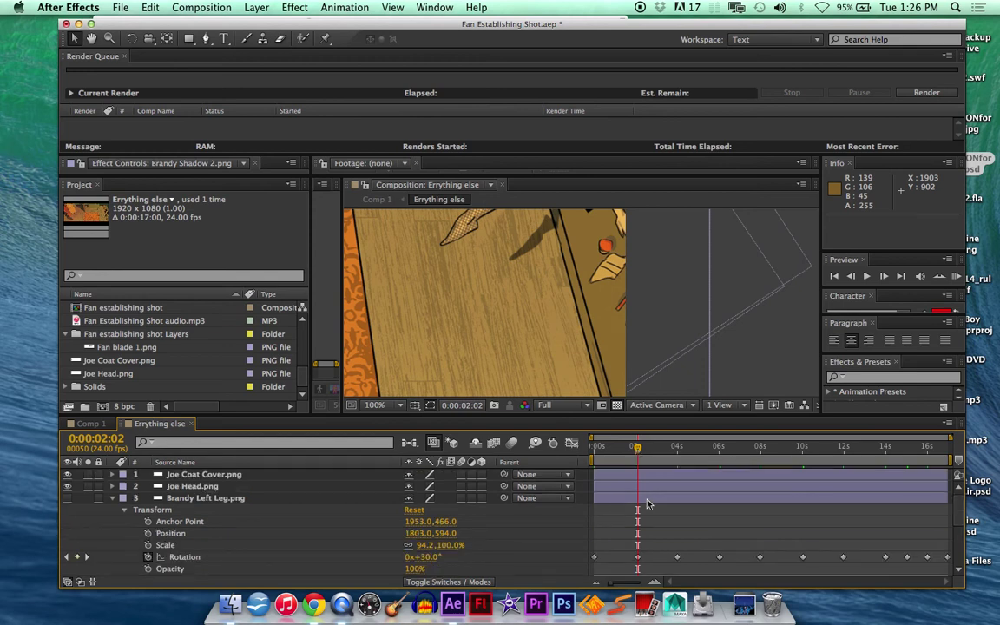
{"action": "left_click", "coordinate": [112, 499]}
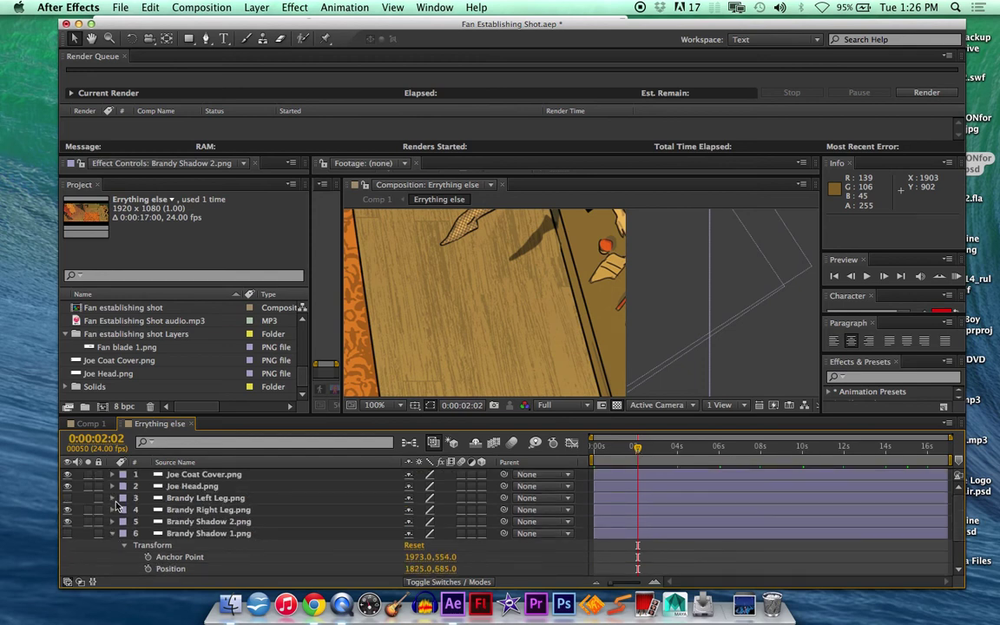
Show Brandy Left Leg and Brandy Shadow 1, hide Brandy Right Leg and Brandy Shadow 2, and place Brandy Shadow 1 directly below Brandy Left Leg.
{"action": "left_click", "coordinate": [67, 510]}
{"action": "left_click", "coordinate": [66, 533]}
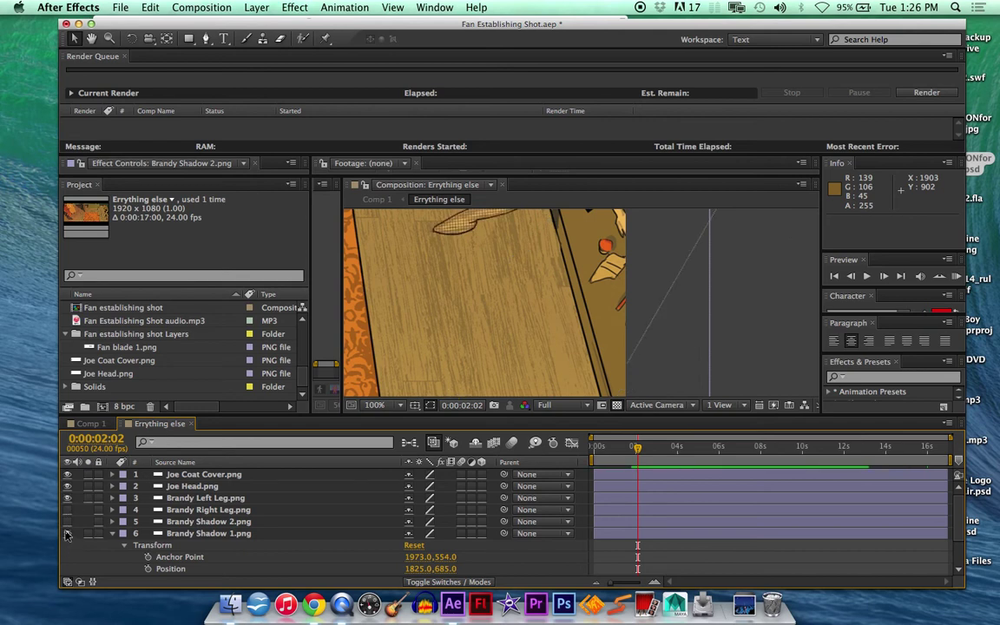
{"action": "left_click", "coordinate": [112, 533]}
{"action": "left_click_drag", "start_coordinate": [171, 535], "coordinate": [218, 491]}
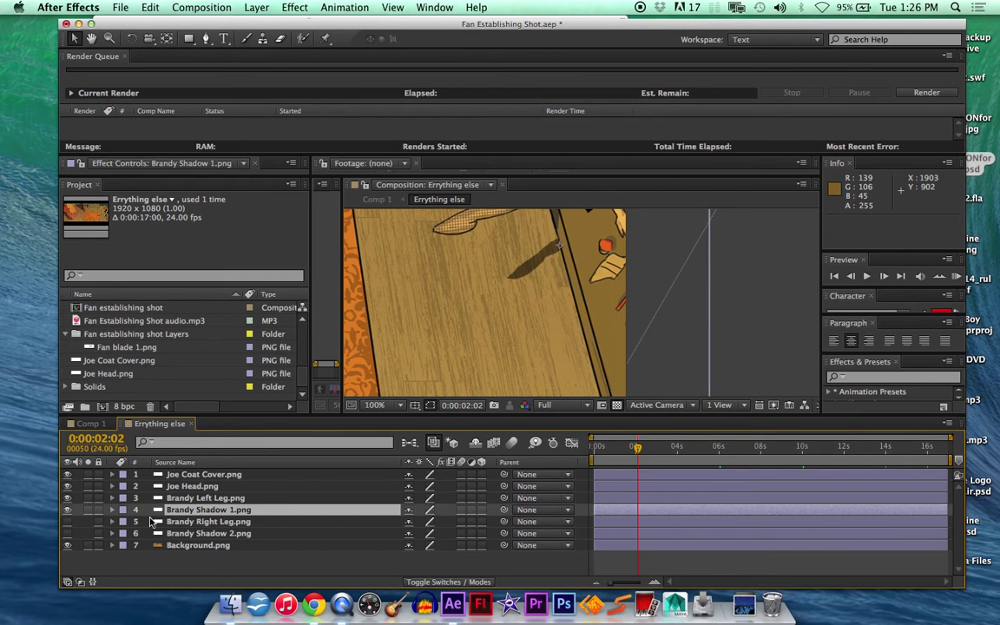
Reveal the Transform properties of Brandy Left Leg and Brandy Shadow 1 and move the current time to 0:00:00:00.
{"action": "left_click", "coordinate": [112, 510]}
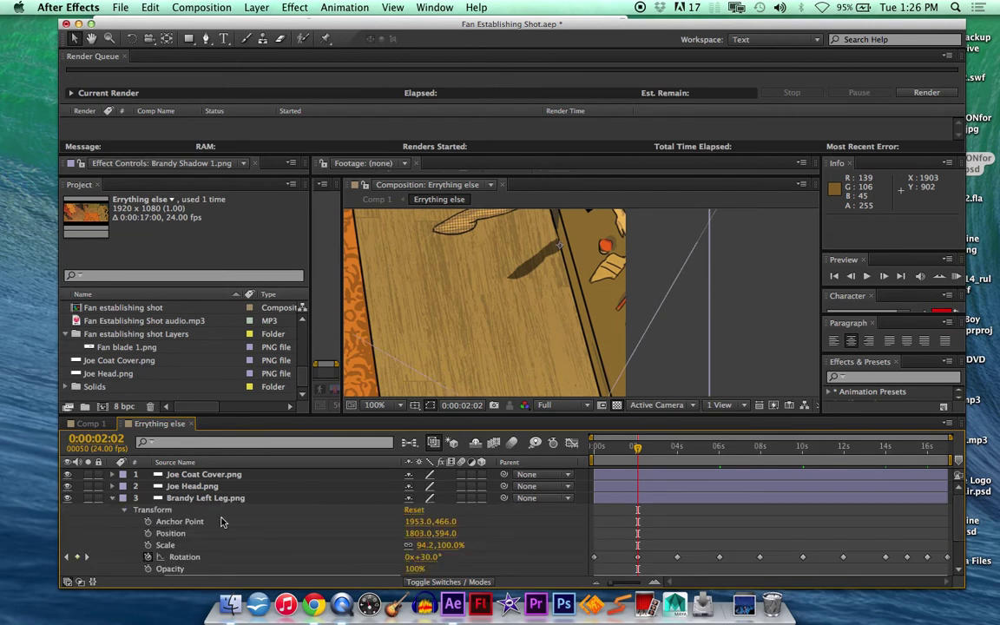
{"action": "scroll", "coordinate": [174, 512], "scroll_direction": "down", "scroll_amount": 3}
{"action": "left_click", "coordinate": [111, 534]}
{"action": "scroll", "coordinate": [120, 540], "scroll_direction": "down", "scroll_amount": 1}
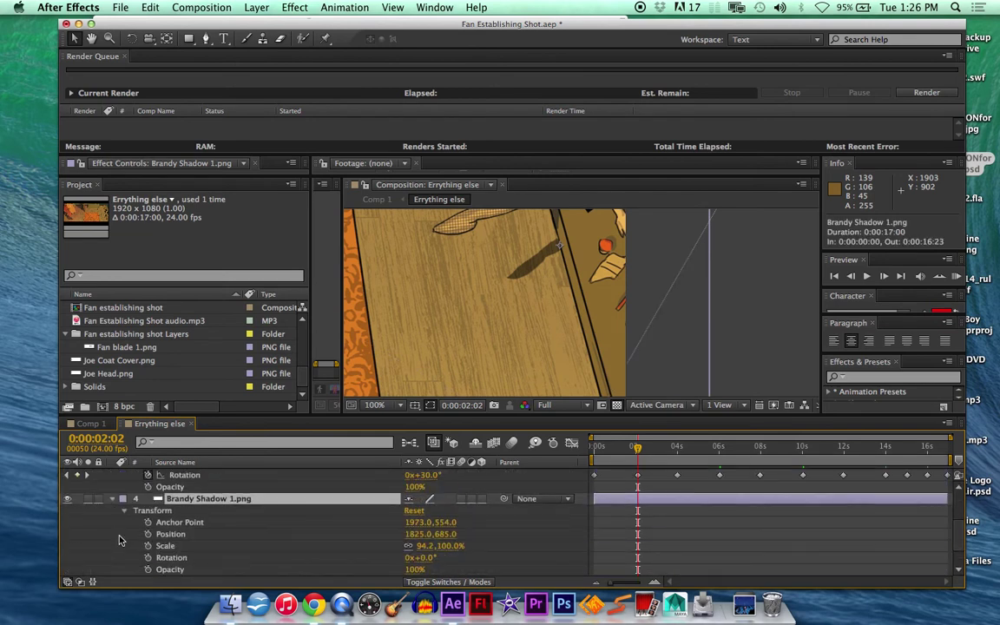
{"action": "left_click_drag", "start_coordinate": [643, 463], "coordinate": [594, 463]}
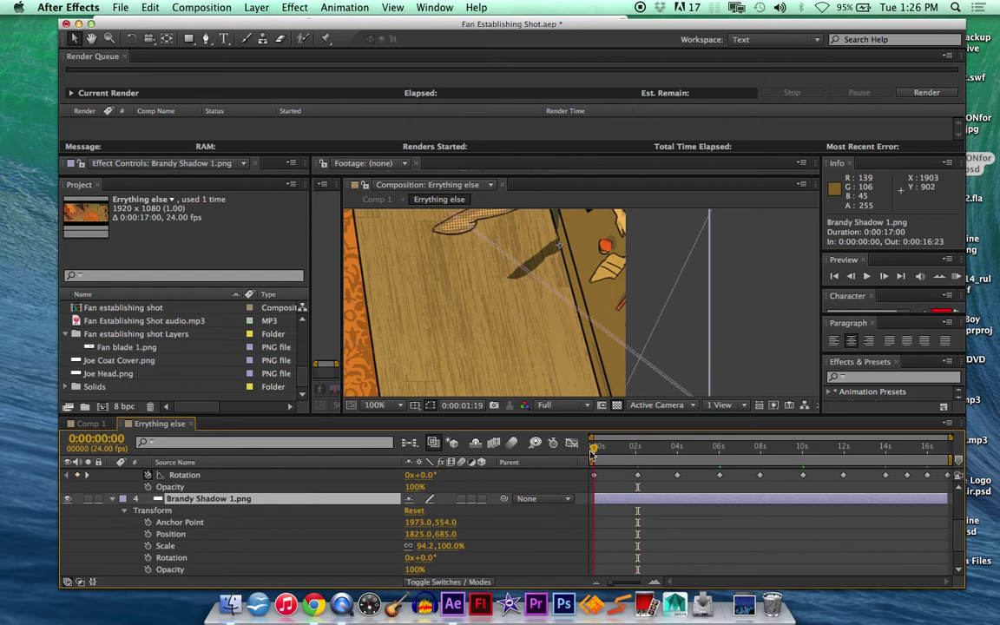
{"action": "scroll", "coordinate": [232, 506], "scroll_direction": "up", "scroll_amount": 1}
{"action": "scroll", "coordinate": [233, 506], "scroll_direction": "up", "scroll_amount": 4}
{"action": "left_click", "coordinate": [234, 499]}
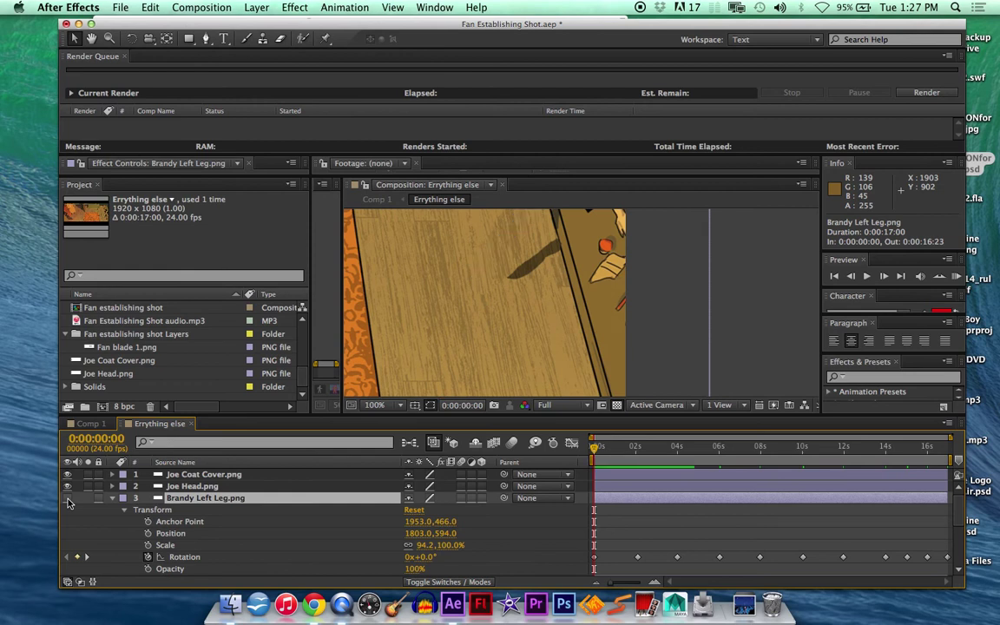
{"action": "scroll", "coordinate": [248, 519], "scroll_direction": "down", "scroll_amount": 4}
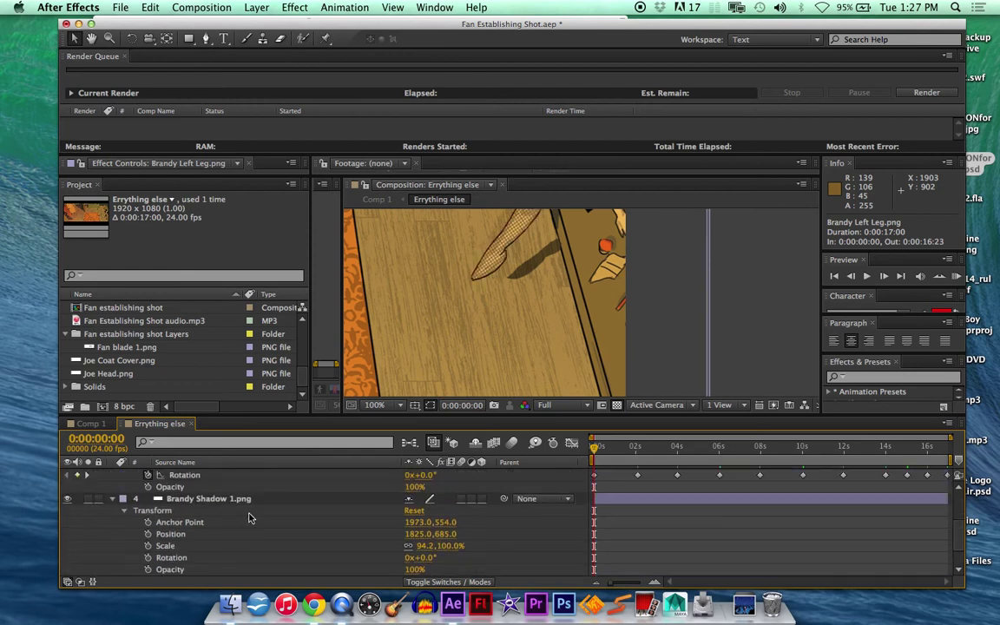
{"action": "left_click", "coordinate": [113, 501]}
{"action": "scroll", "coordinate": [113, 500], "scroll_direction": "up", "scroll_amount": 3}
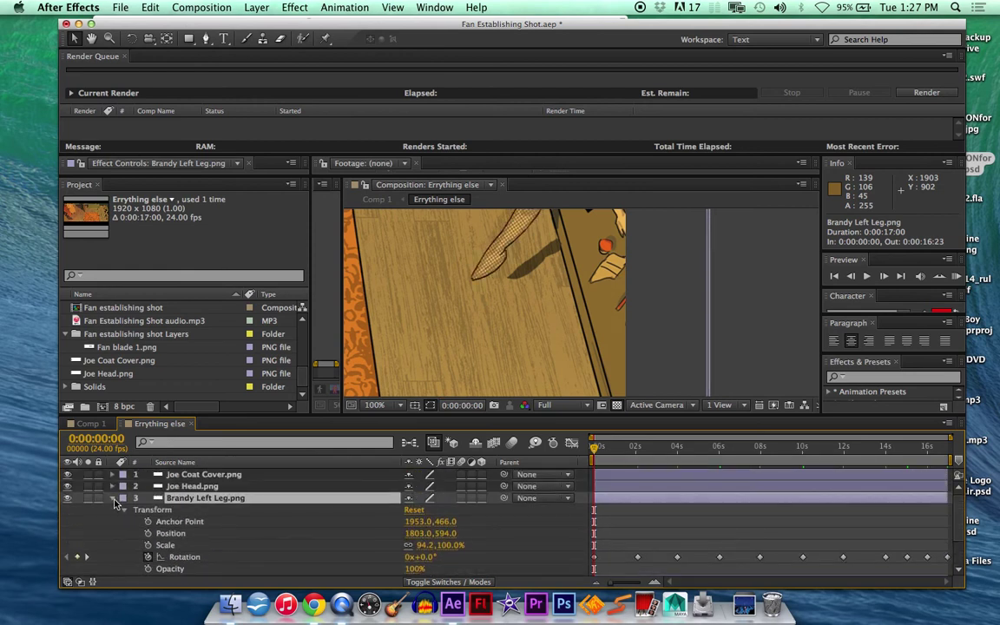
{"action": "left_click", "coordinate": [111, 497]}
{"action": "left_click", "coordinate": [156, 522]}
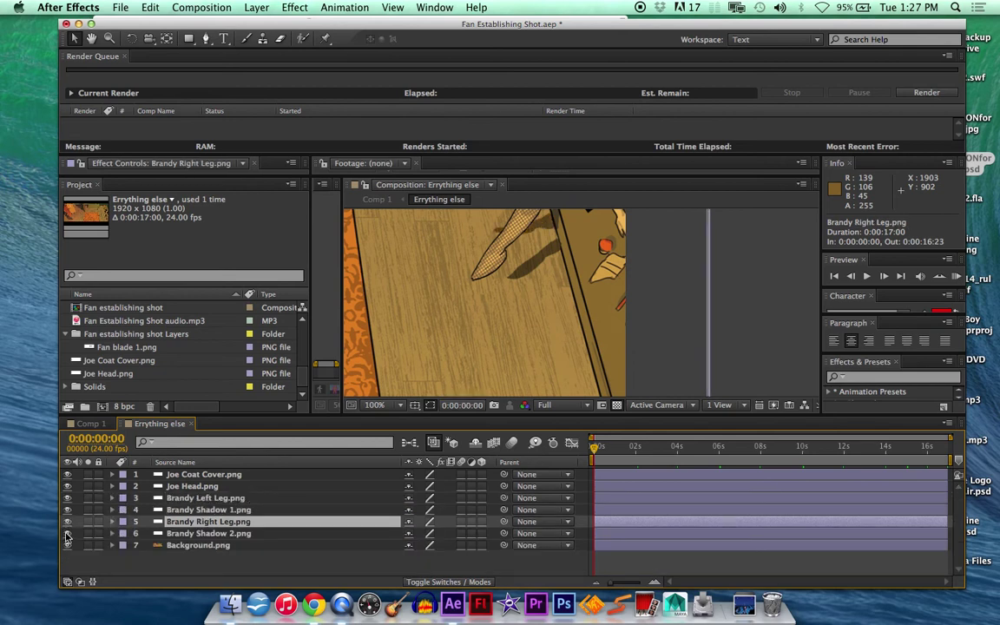
{"action": "left_click", "coordinate": [67, 533]}
{"action": "left_click", "coordinate": [67, 522]}
Expand the Brandy Left Leg and Brandy Shadow 1 layers together and enable Rotation keyframing on Brandy Shadow 1 at 0:00:00:00.
{"action": "left_click", "coordinate": [130, 510]}
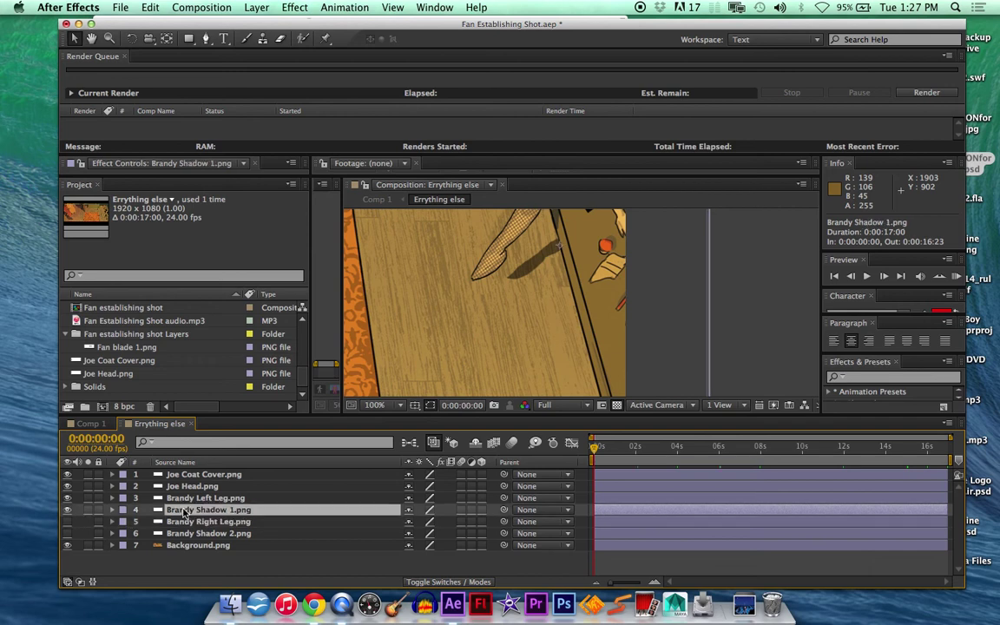
{"action": "left_click", "coordinate": [169, 499], "text": "shift"}
{"action": "left_click", "coordinate": [112, 499]}
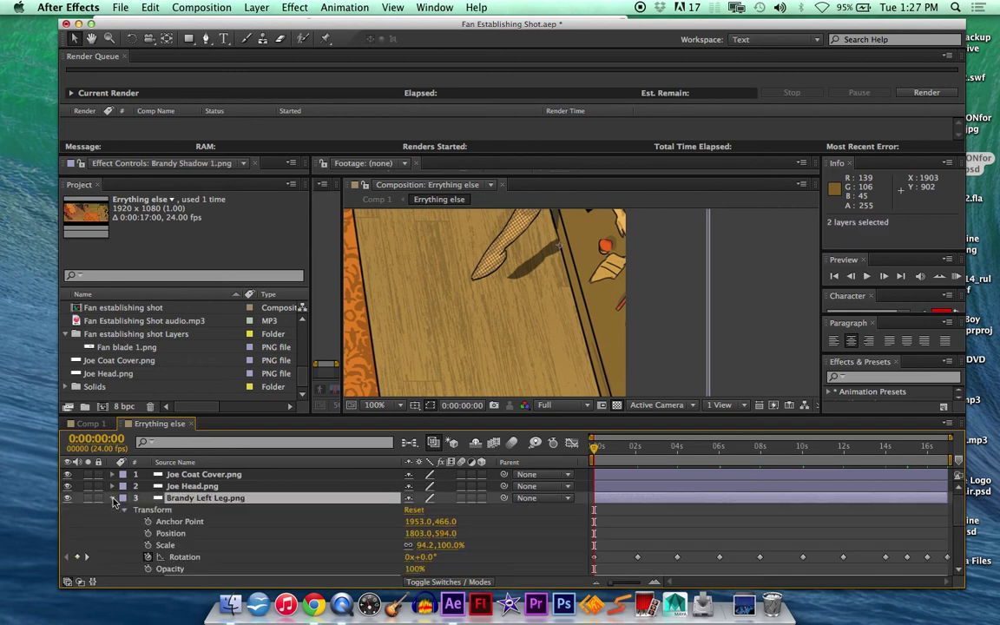
{"action": "scroll", "coordinate": [305, 548], "scroll_direction": "down", "scroll_amount": 5}
{"action": "scroll", "coordinate": [305, 549], "scroll_direction": "up", "scroll_amount": 3}
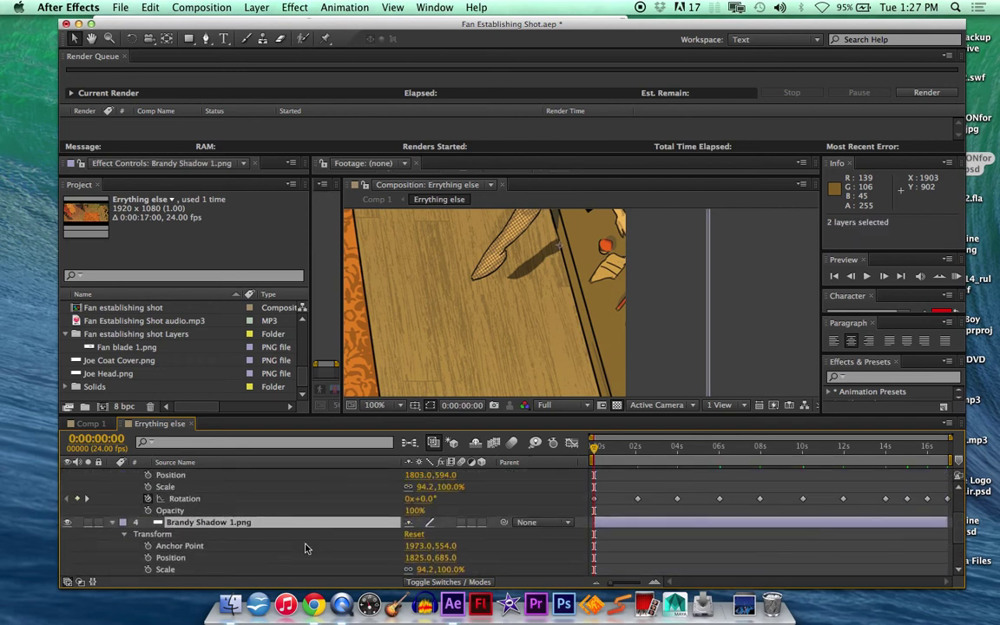
{"action": "left_click", "coordinate": [151, 558]}
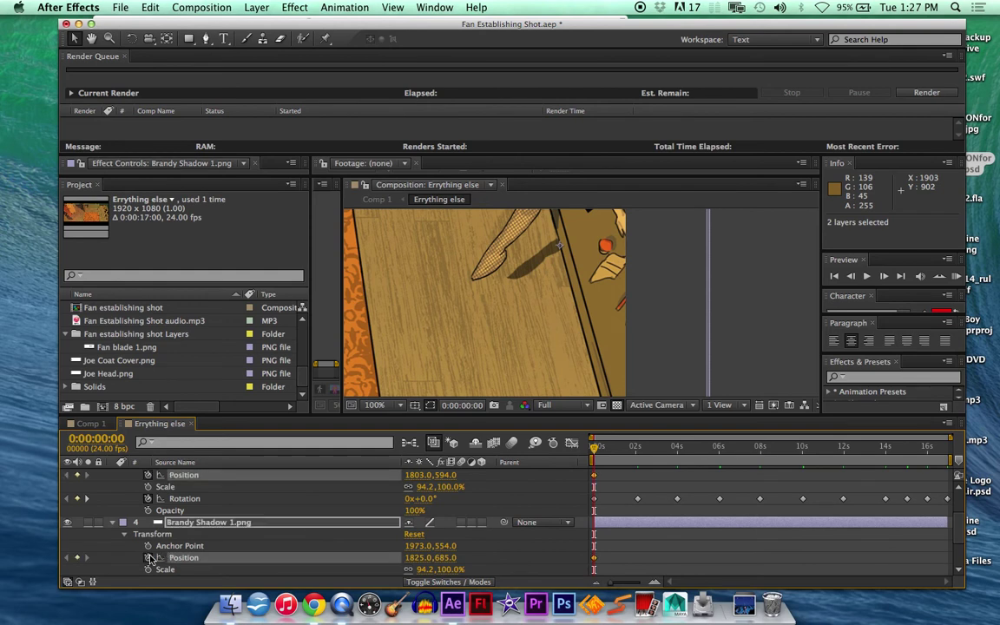
{"action": "scroll", "coordinate": [149, 560], "scroll_direction": "down", "scroll_amount": 1}
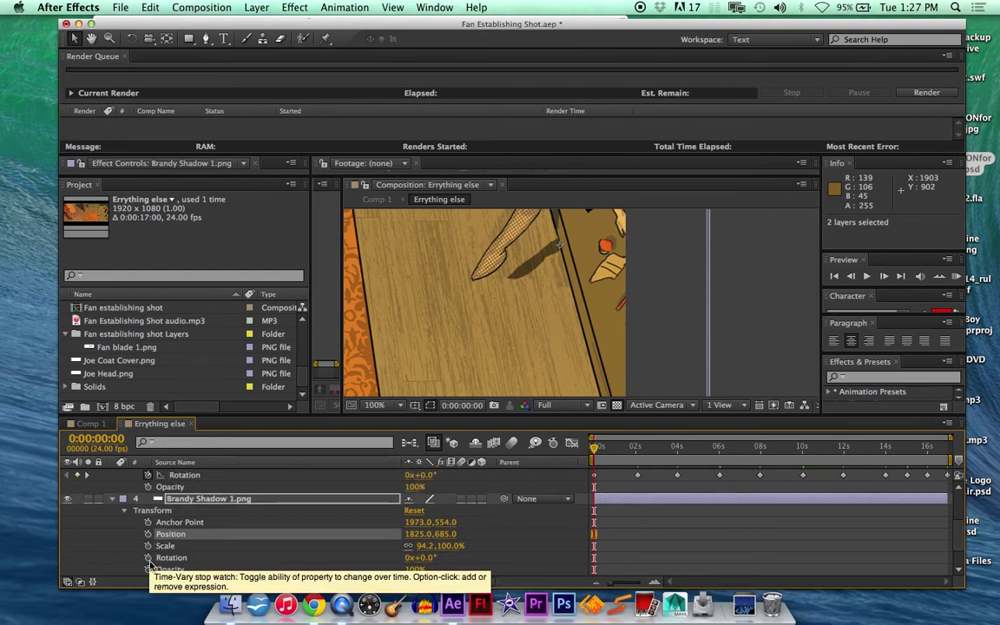
{"action": "left_click", "coordinate": [149, 559]}
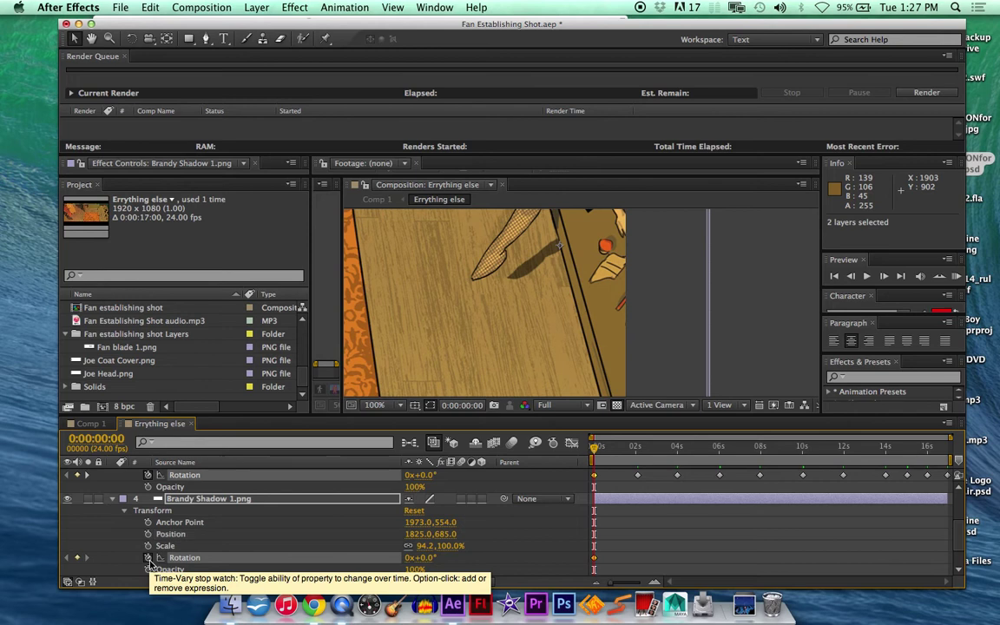
Set Brandy Shadow 1's Rotation to 15° at 0:00:02:02.
{"action": "left_click", "coordinate": [640, 458]}
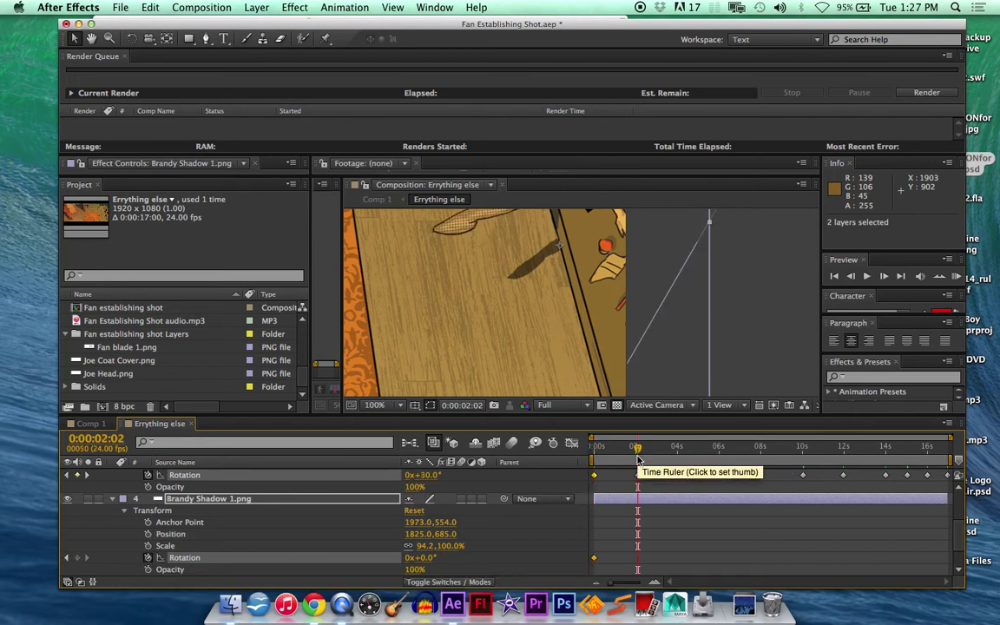
{"action": "left_click", "coordinate": [621, 524]}
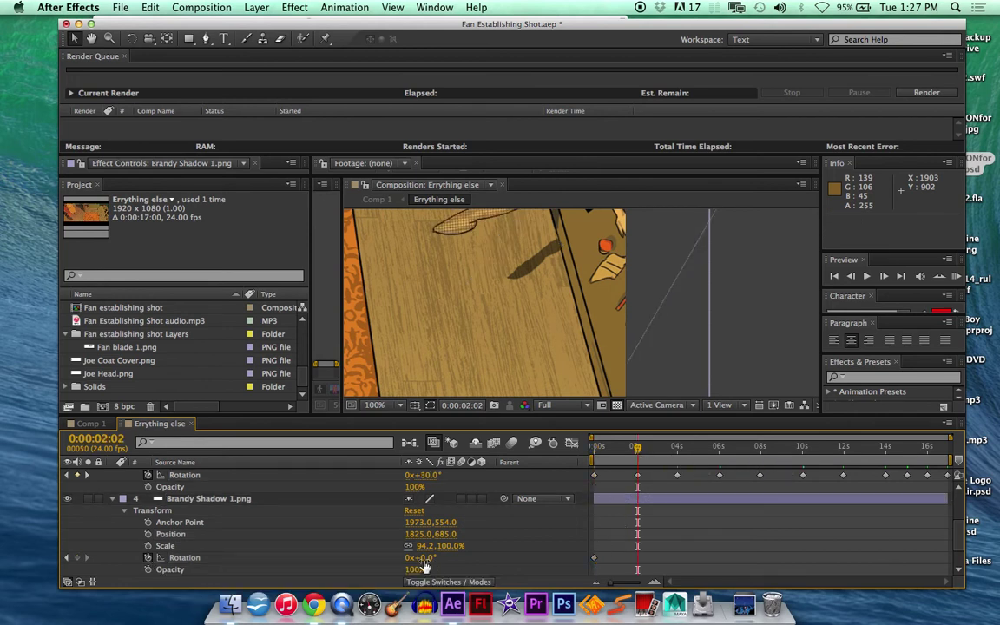
{"action": "left_click_drag", "start_coordinate": [422, 558], "coordinate": [435, 558]}
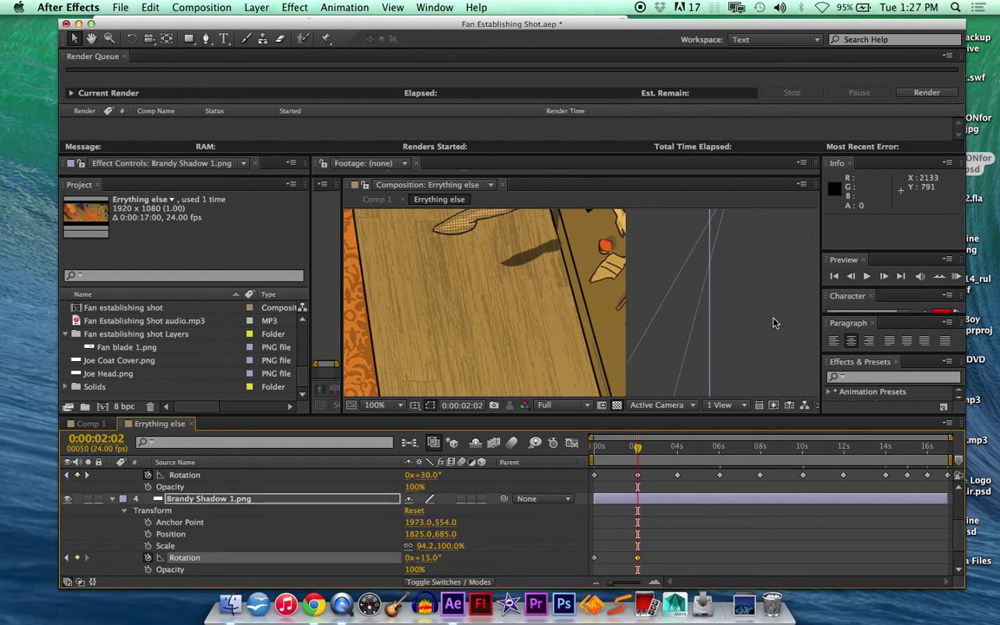
{"action": "left_click", "coordinate": [744, 318]}
Copy Brandy Shadow 1's first Rotation keyframe and paste it at 0:00:04:00.
{"action": "left_click", "coordinate": [591, 560]}
{"action": "key", "text": "Home"}
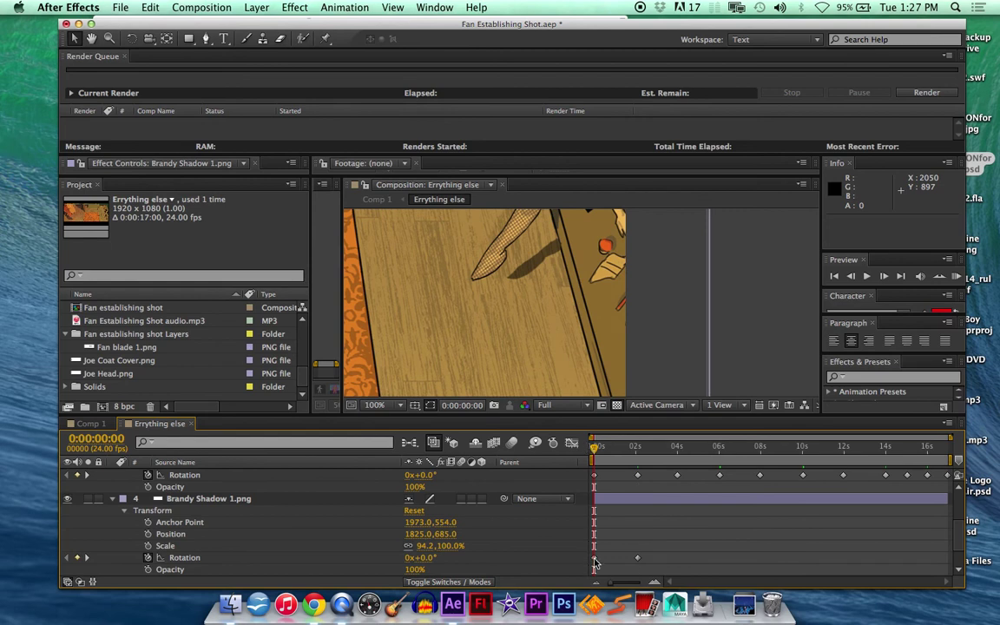
{"action": "left_click", "coordinate": [594, 559]}
{"action": "key", "text": "super+c"}
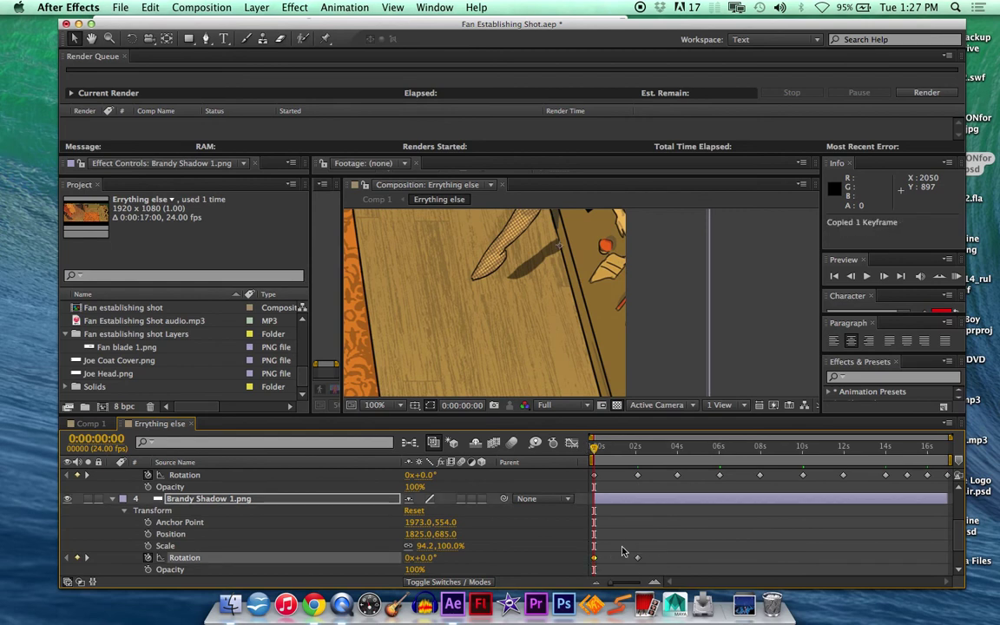
{"action": "left_click", "coordinate": [680, 447]}
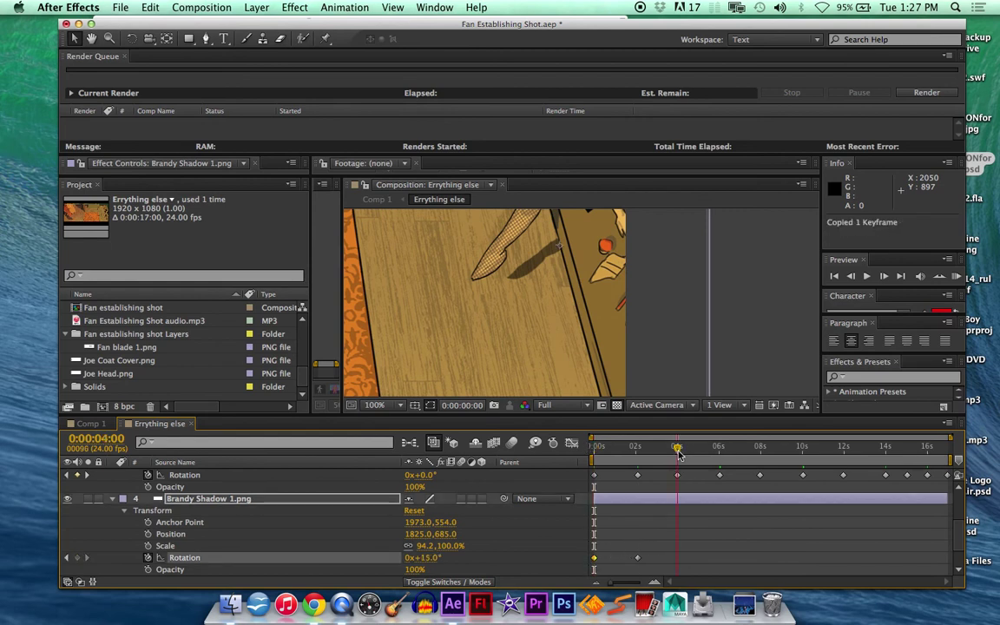
{"action": "left_click", "coordinate": [678, 524]}
{"action": "key", "text": "super+v"}
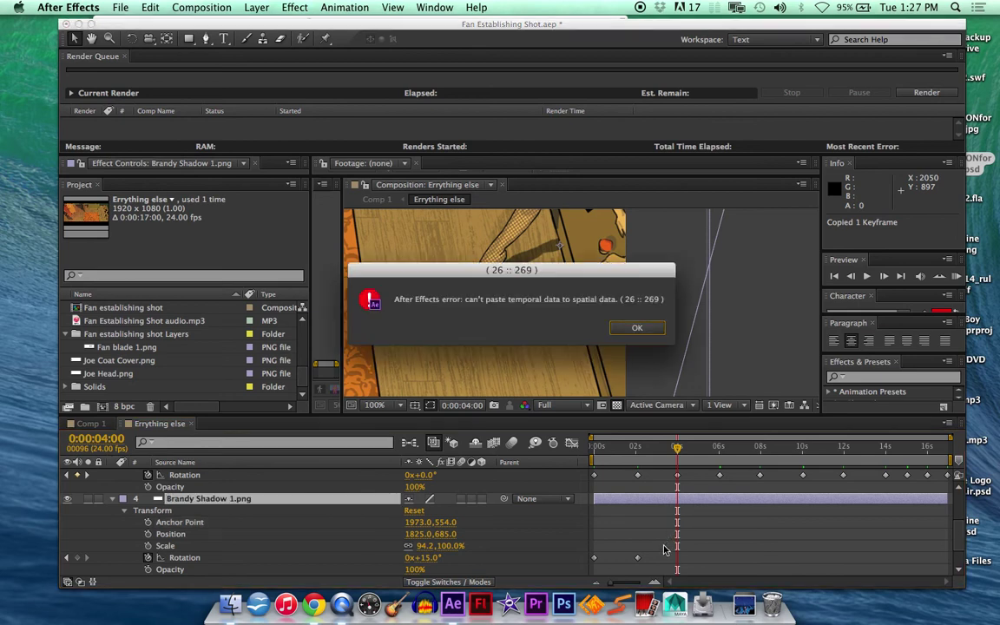
{"action": "left_click", "coordinate": [636, 328]}
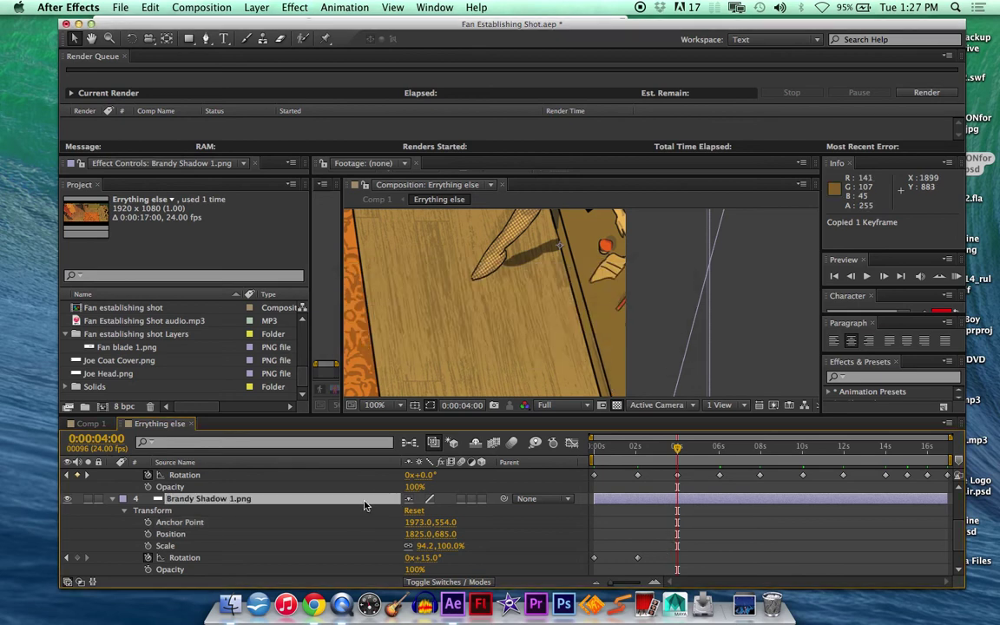
{"action": "left_click", "coordinate": [594, 558]}
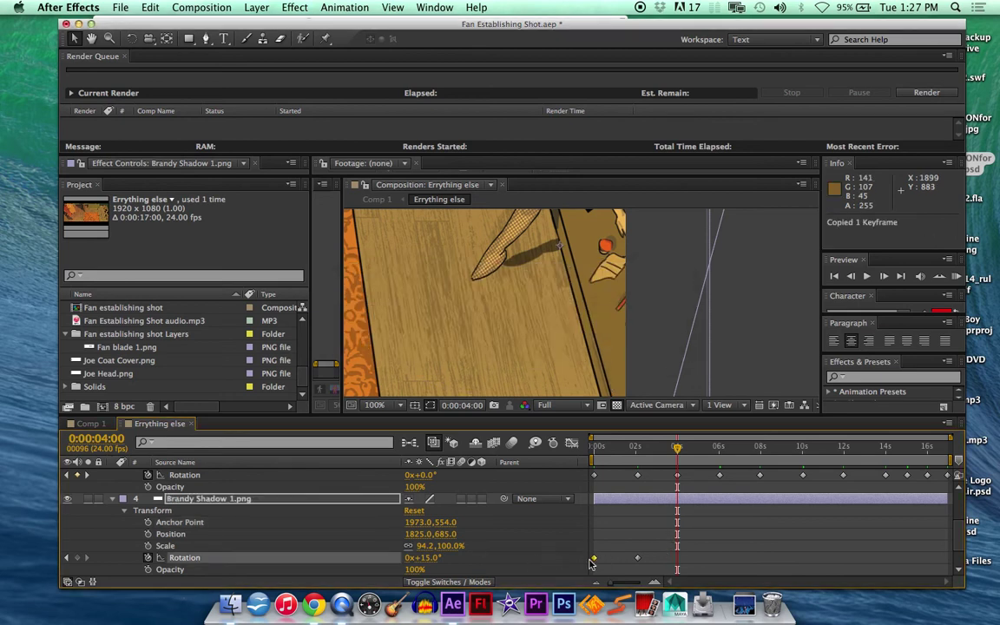
{"action": "key", "text": "super+v"}
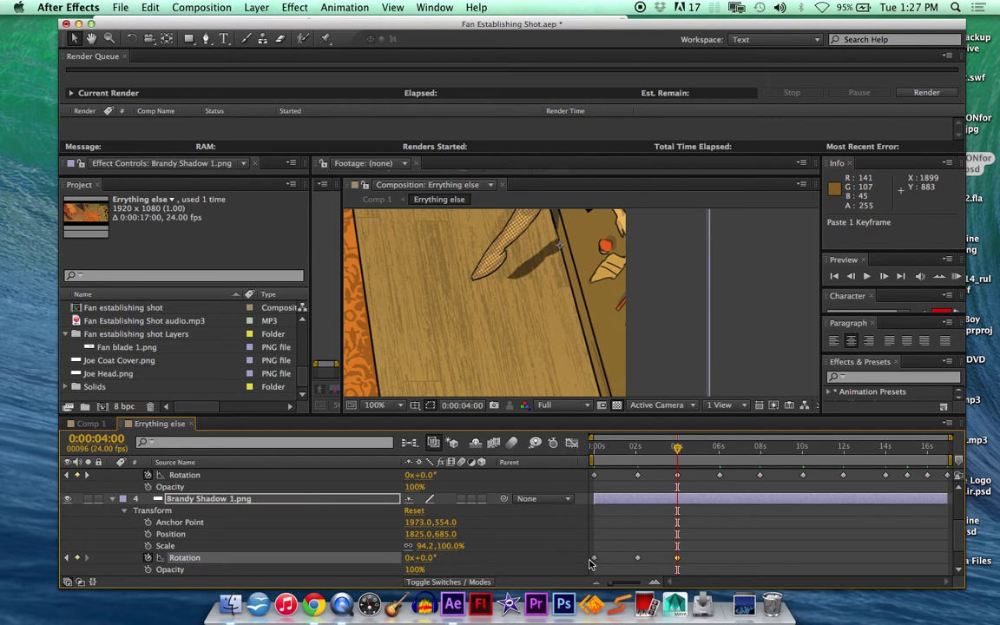
Copy Brandy Shadow 1's Rotation keyframes at 0:00:02:02 and 0:00:04:00 and paste the pair near the 6, 10 and 14 second marks.
{"action": "left_click", "coordinate": [639, 451]}
{"action": "left_click", "coordinate": [683, 456]}
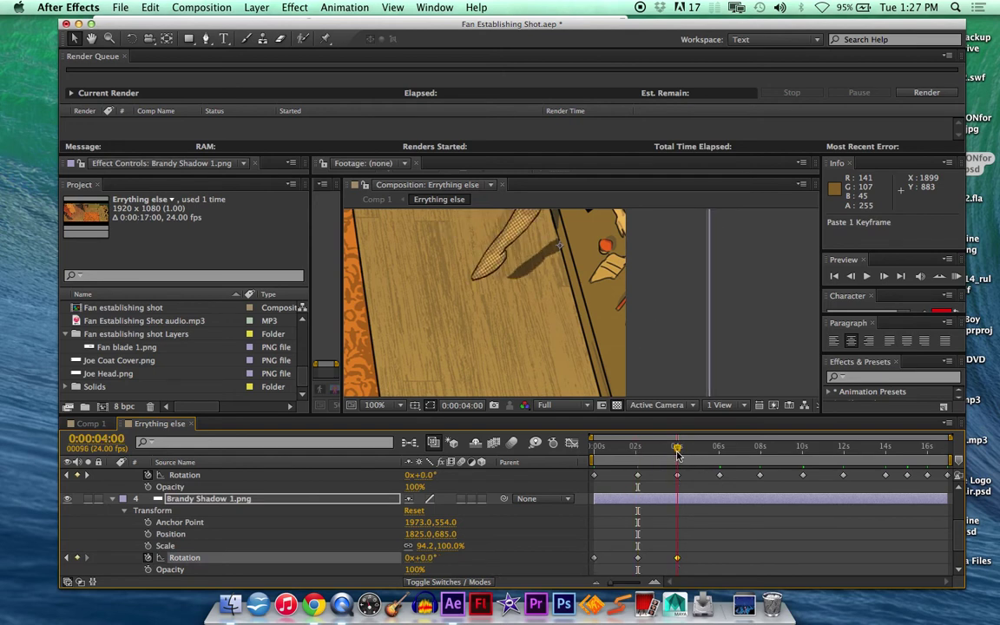
{"action": "left_click_drag", "start_coordinate": [632, 549], "coordinate": [701, 556]}
{"action": "key", "text": "super+c"}
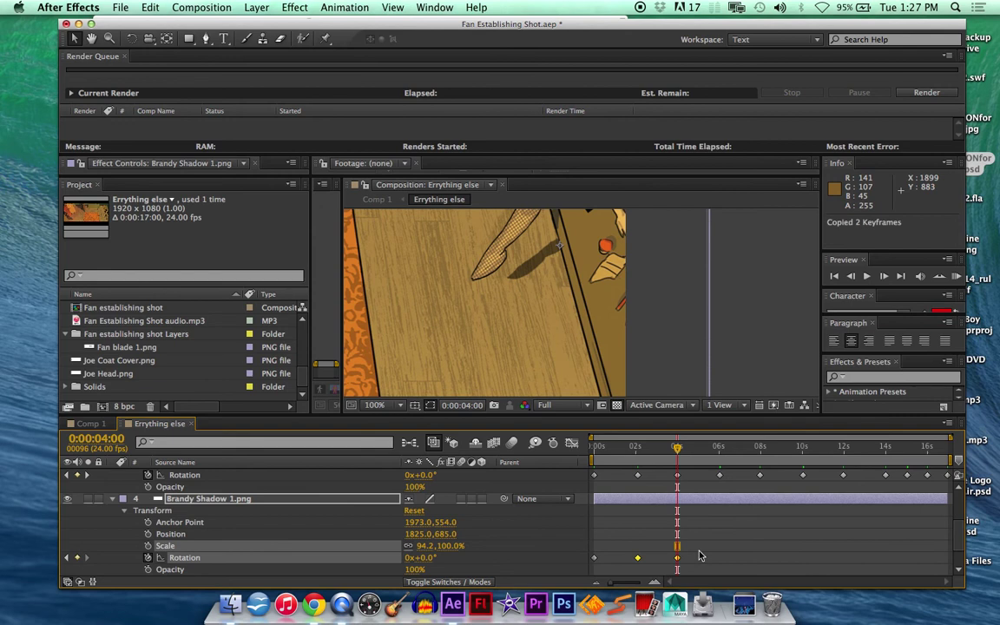
{"action": "left_click", "coordinate": [719, 452]}
{"action": "key", "text": "super+v"}
{"action": "left_click", "coordinate": [802, 447]}
{"action": "key", "text": "super+v"}
{"action": "left_click", "coordinate": [886, 447]}
{"action": "key", "text": "super+v"}
Move Brandy Shadow 1's last Rotation keyframe to 0:00:15:01, then copy it with the preceding keyframe and paste the pair at 0:00:16:00.
{"action": "left_click_drag", "start_coordinate": [887, 525], "coordinate": [909, 566]}
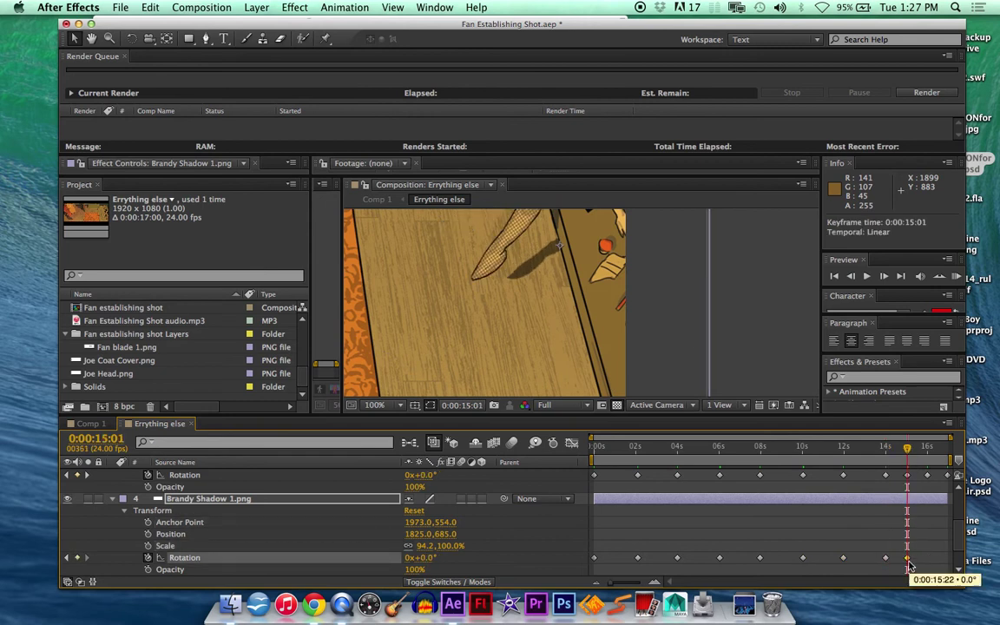
{"action": "left_click", "coordinate": [886, 558], "text": "shift"}
{"action": "key", "text": "super+c"}
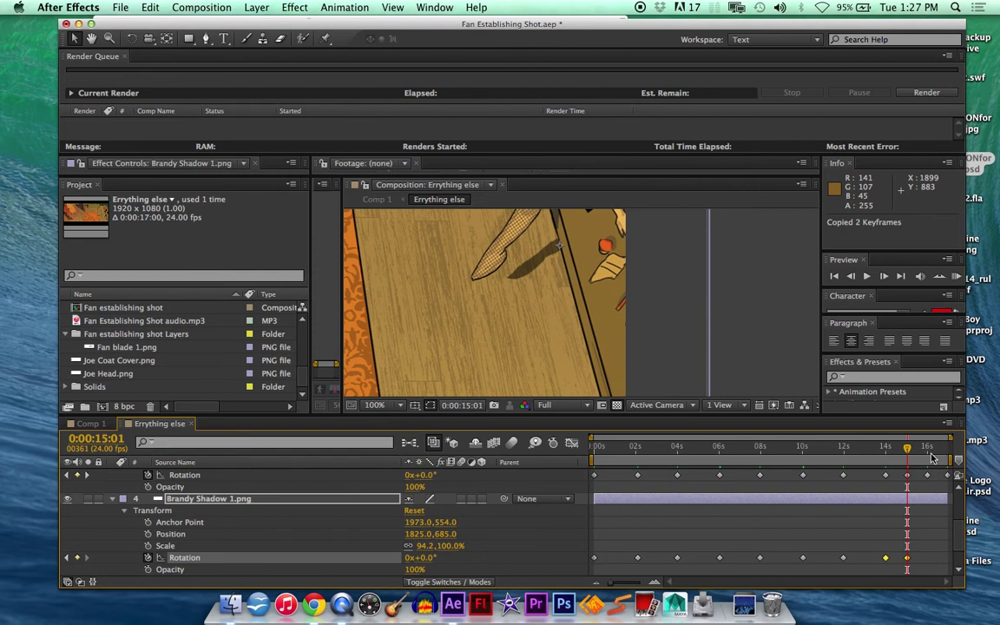
{"action": "left_click", "coordinate": [928, 448]}
{"action": "key", "text": "super+v"}
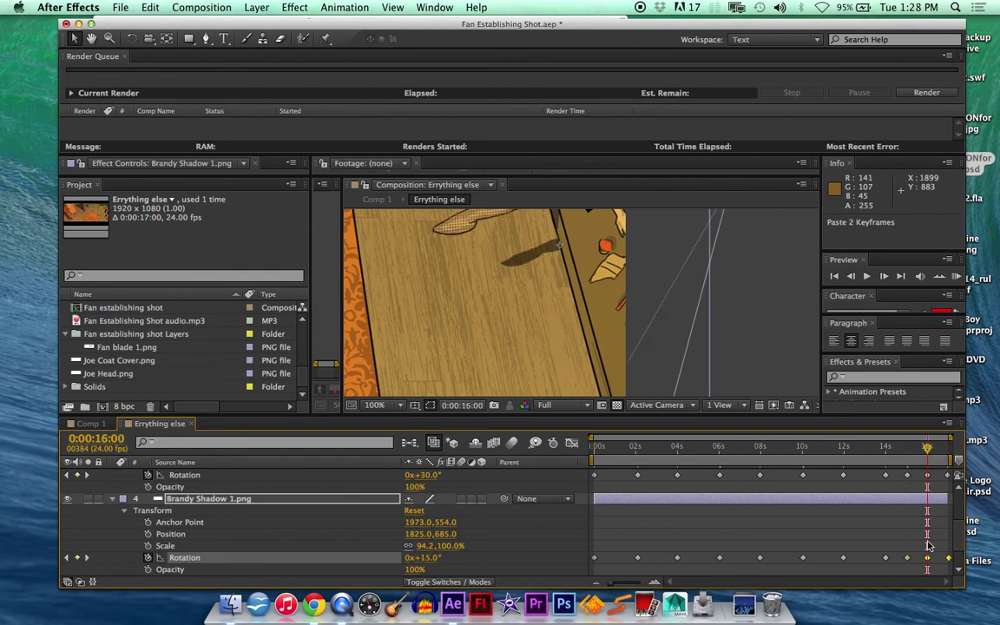
Collapse the Brandy Shadow 1 and Brandy Left Leg layers and save the project.
{"action": "left_click", "coordinate": [885, 544]}
{"action": "scroll", "coordinate": [884, 544], "scroll_direction": "up", "scroll_amount": 2}
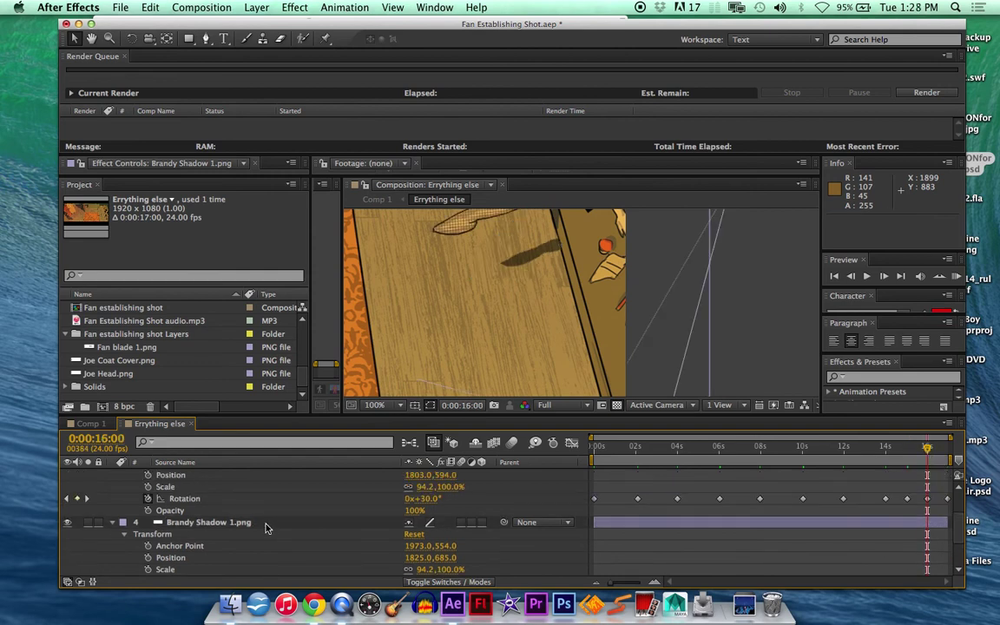
{"action": "left_click", "coordinate": [112, 519]}
{"action": "scroll", "coordinate": [114, 524], "scroll_direction": "up", "scroll_amount": 2}
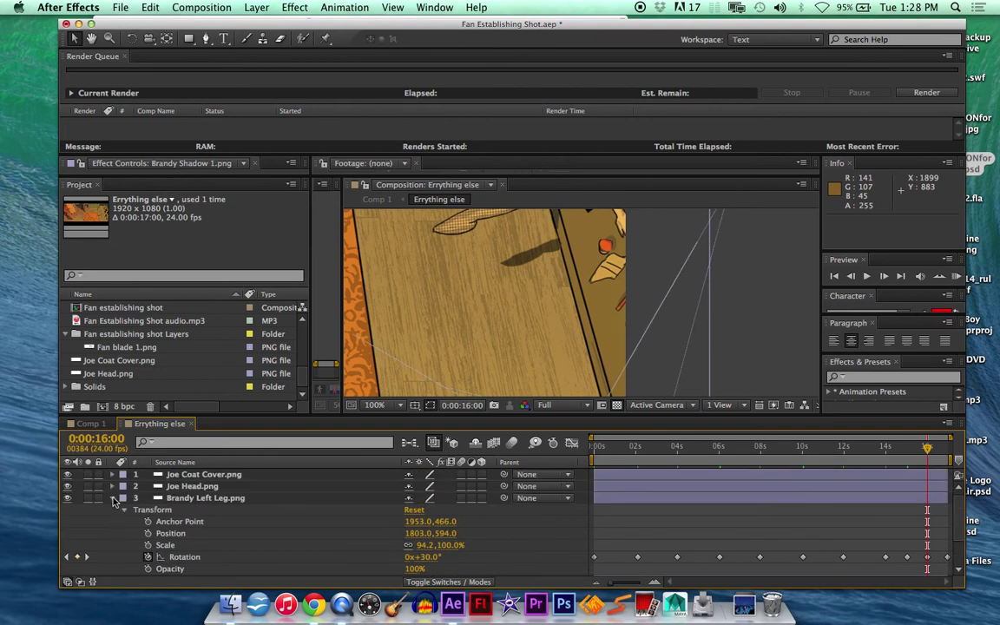
{"action": "left_click", "coordinate": [111, 498]}
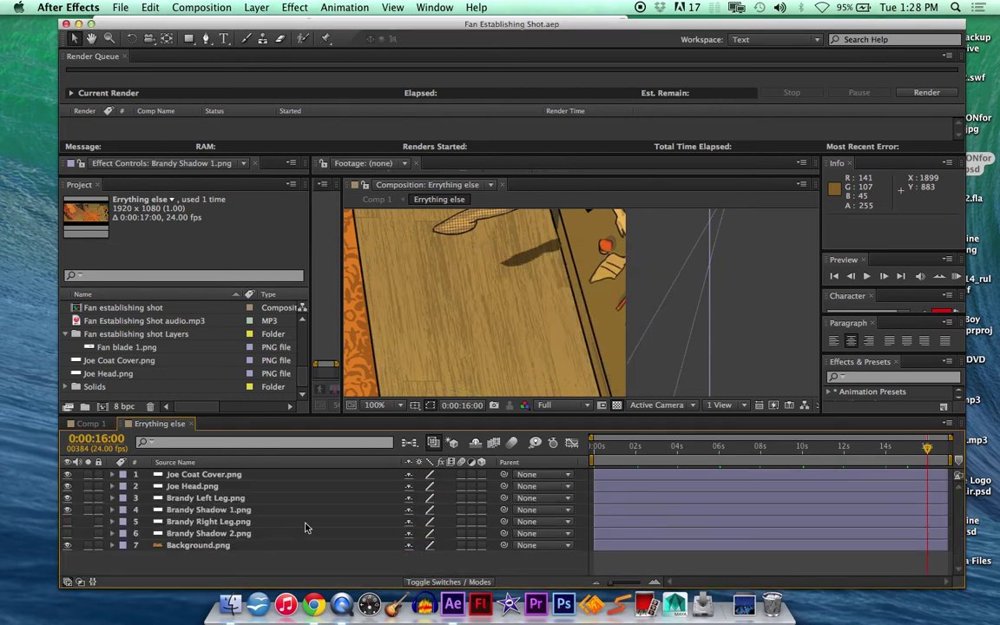
Show Brandy Right Leg and Brandy Shadow 2 again, then select Joe Head with the composition view at 25%.
{"action": "left_click", "coordinate": [68, 521]}
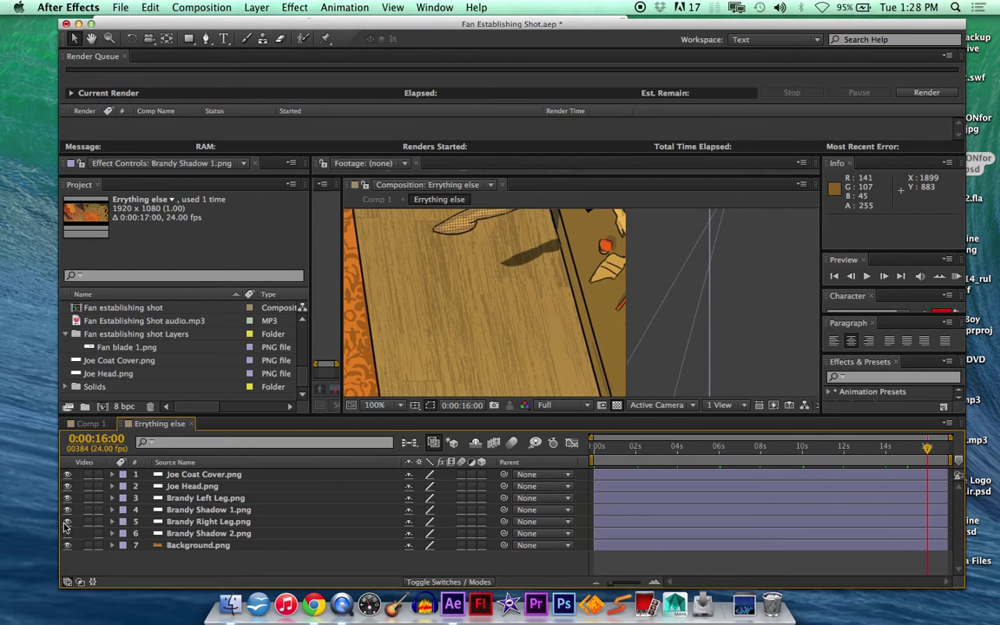
{"action": "left_click", "coordinate": [190, 488]}
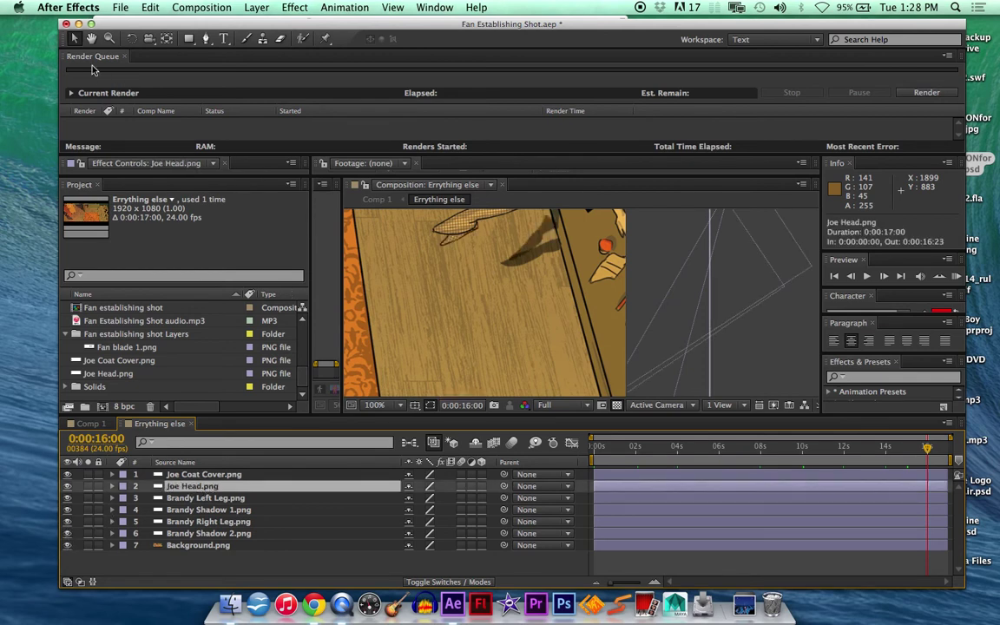
{"action": "left_click", "coordinate": [91, 39]}
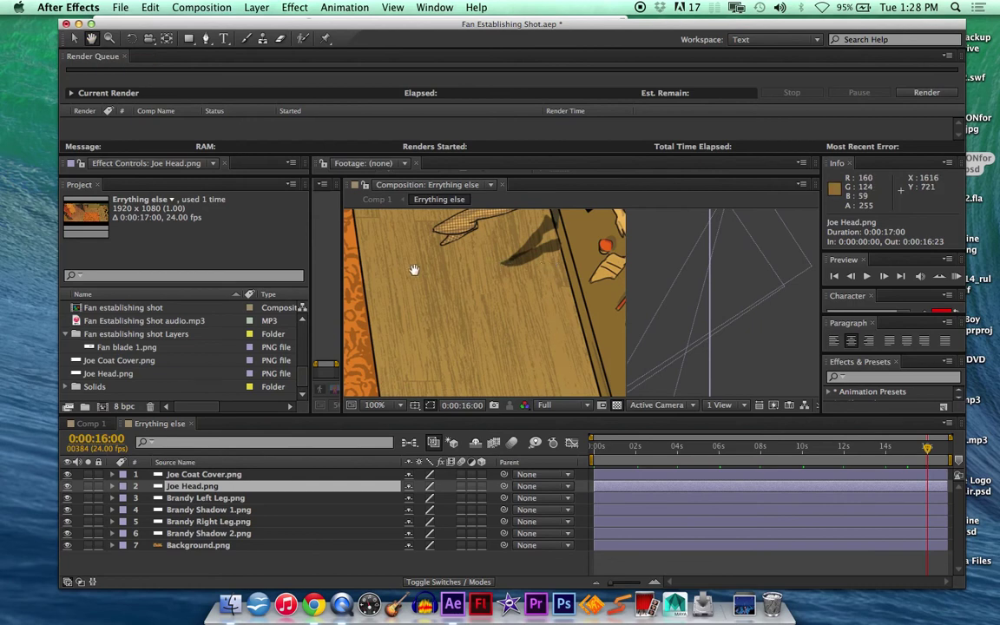
{"action": "scroll", "coordinate": [461, 273], "scroll_direction": "down", "scroll_amount": 4}
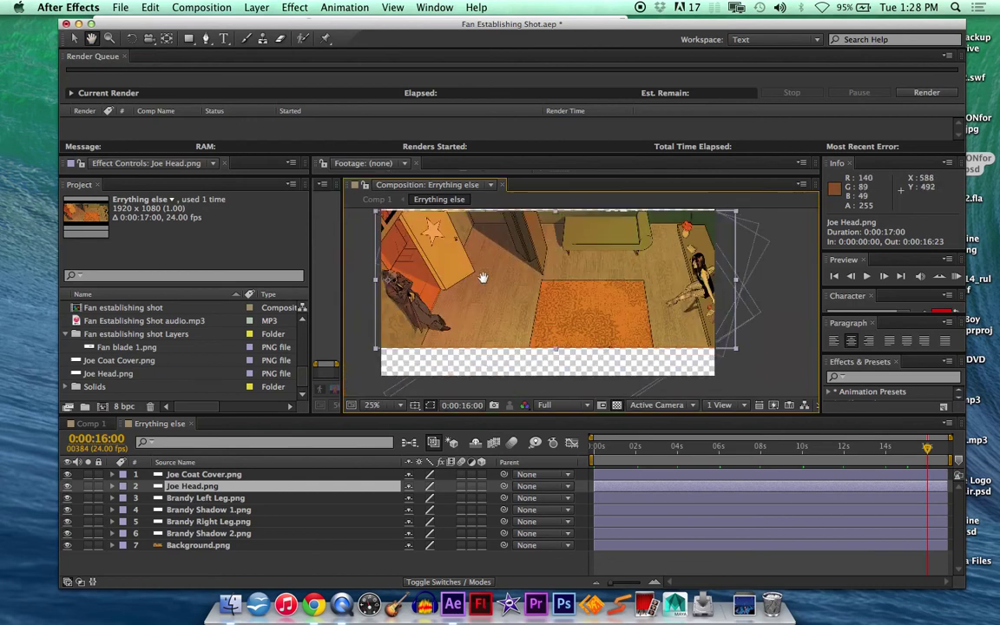
Start animating Joe Head's Rotation with a first keyframe at 0:00:00:00.
{"action": "left_click_drag", "start_coordinate": [483, 277], "coordinate": [638, 303]}
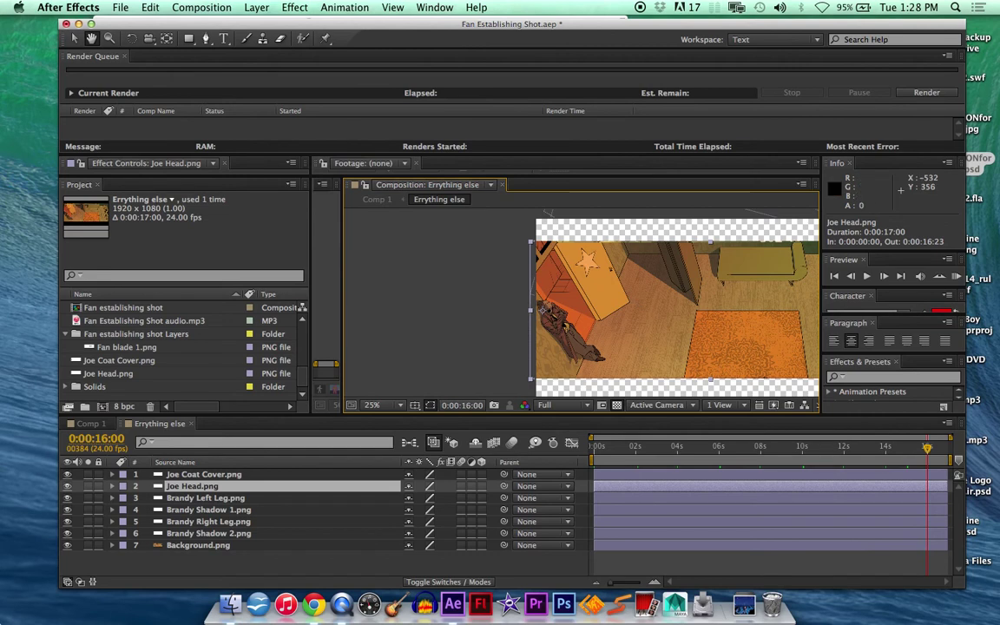
{"action": "left_click_drag", "start_coordinate": [631, 449], "coordinate": [592, 449]}
{"action": "scroll", "coordinate": [582, 340], "scroll_direction": "down", "scroll_amount": 4}
{"action": "scroll", "coordinate": [582, 340], "scroll_direction": "up", "scroll_amount": 8}
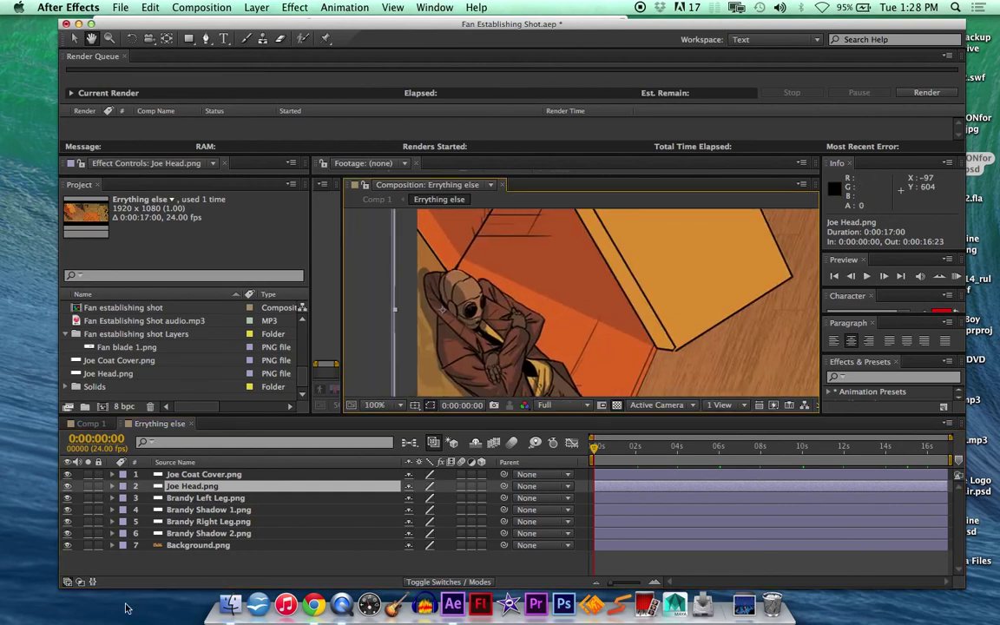
{"action": "left_click", "coordinate": [75, 39]}
{"action": "left_click", "coordinate": [112, 488]}
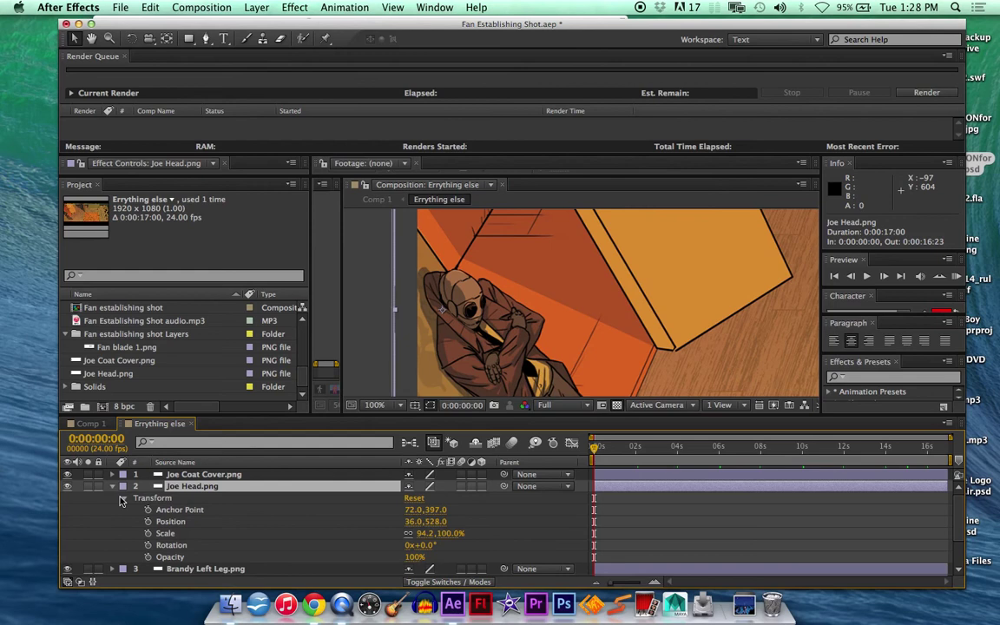
{"action": "left_click", "coordinate": [147, 545]}
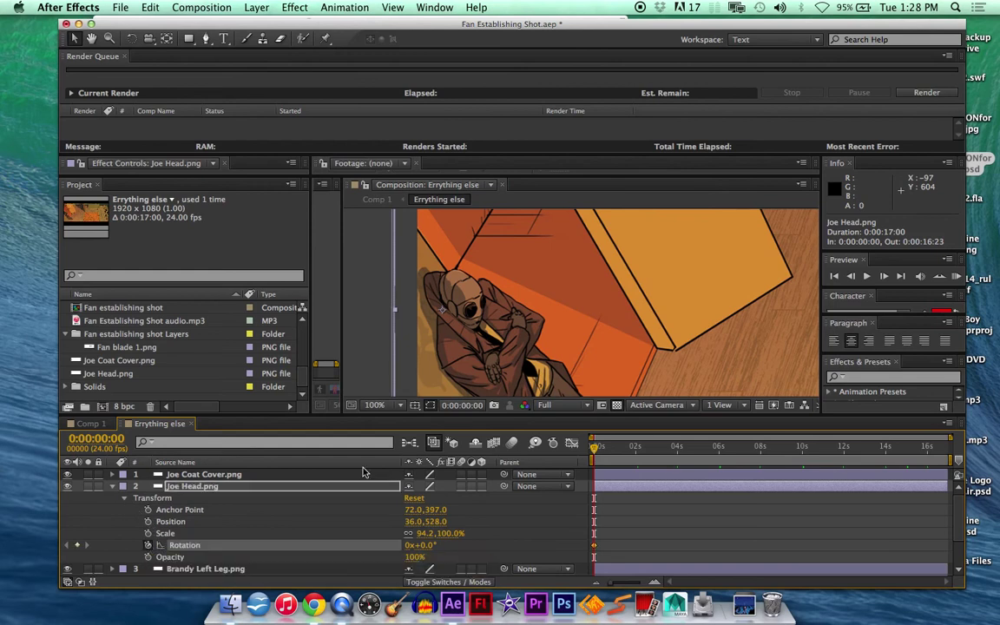
Set Joe Head's Rotation to 2.0° at 0:00:02:02 and compare the pose with the start of the composition.
{"action": "left_click", "coordinate": [612, 450]}
{"action": "left_click_drag", "start_coordinate": [613, 458], "coordinate": [640, 457]}
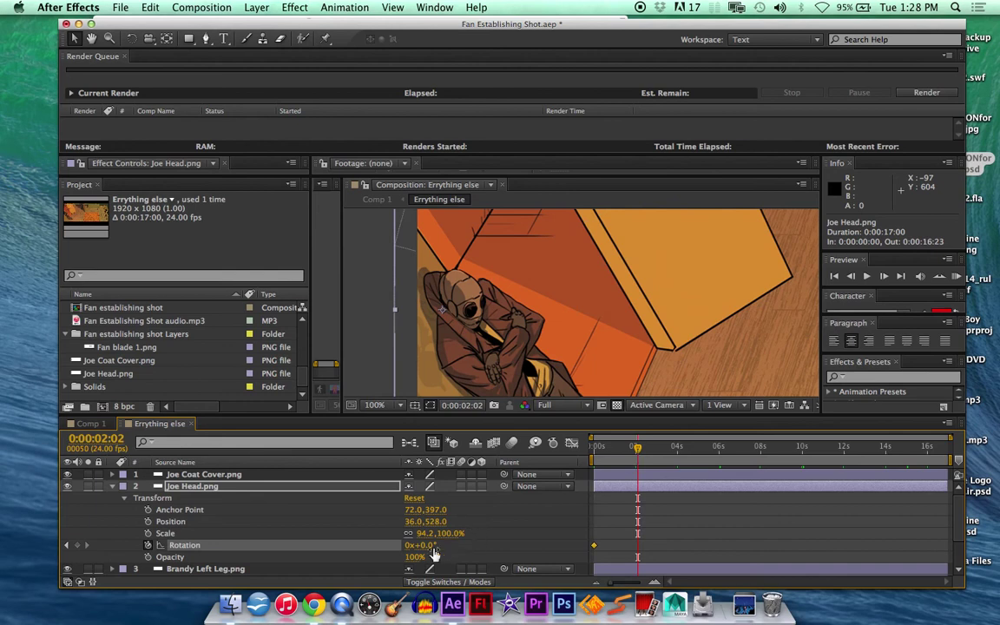
{"action": "mouse_move", "coordinate": [426, 545]}
{"action": "left_mouse_down"}
{"action": "mouse_move", "coordinate": [455, 545]}
{"action": "mouse_move", "coordinate": [415, 545]}
{"action": "mouse_move", "coordinate": [424, 545]}
{"action": "left_mouse_up"}
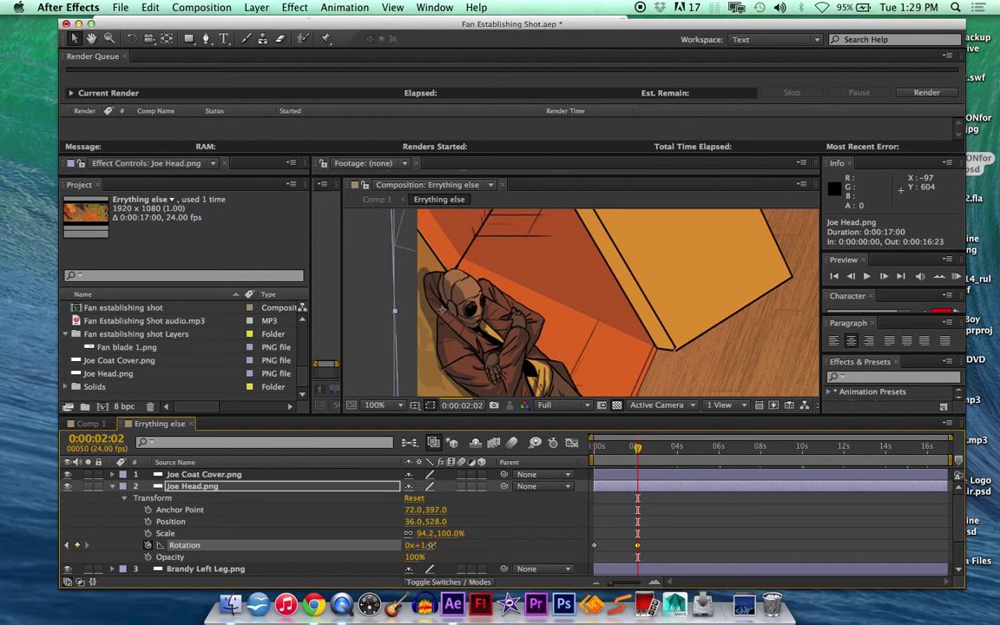
{"action": "left_click", "coordinate": [634, 449]}
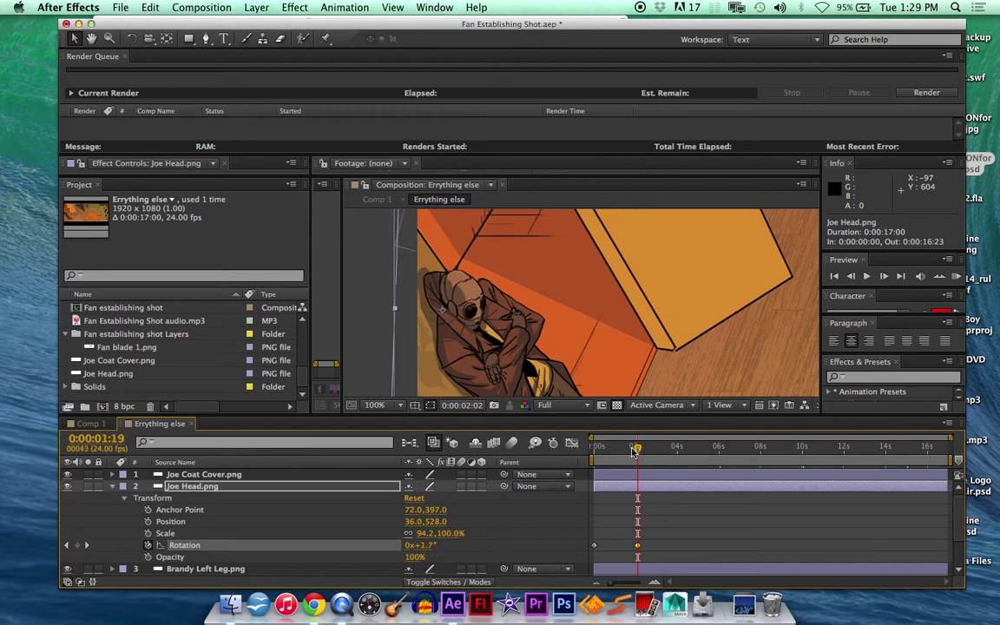
{"action": "key", "text": "Home"}
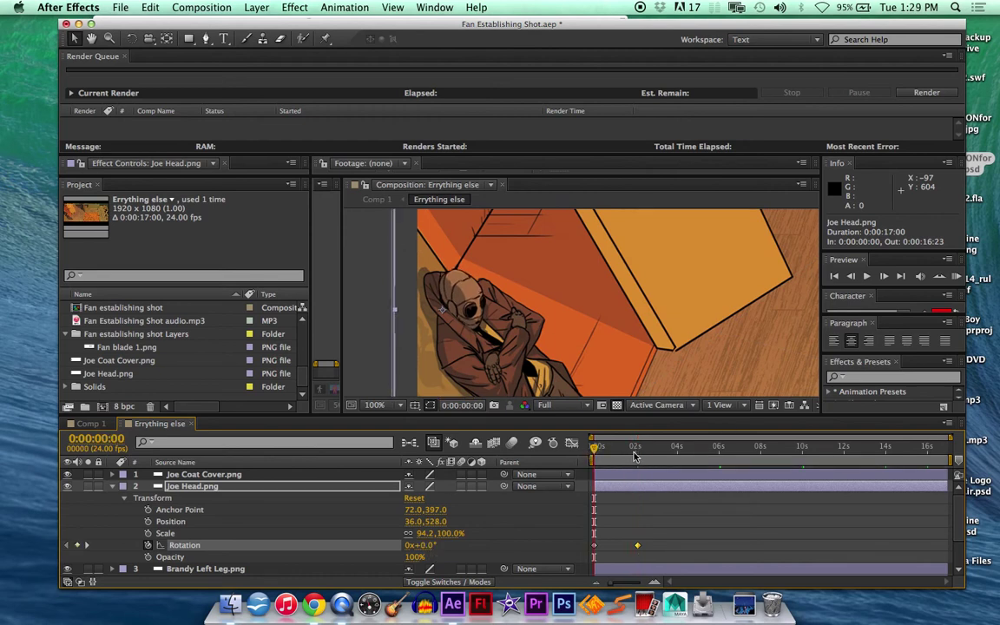
{"action": "left_click", "coordinate": [637, 449]}
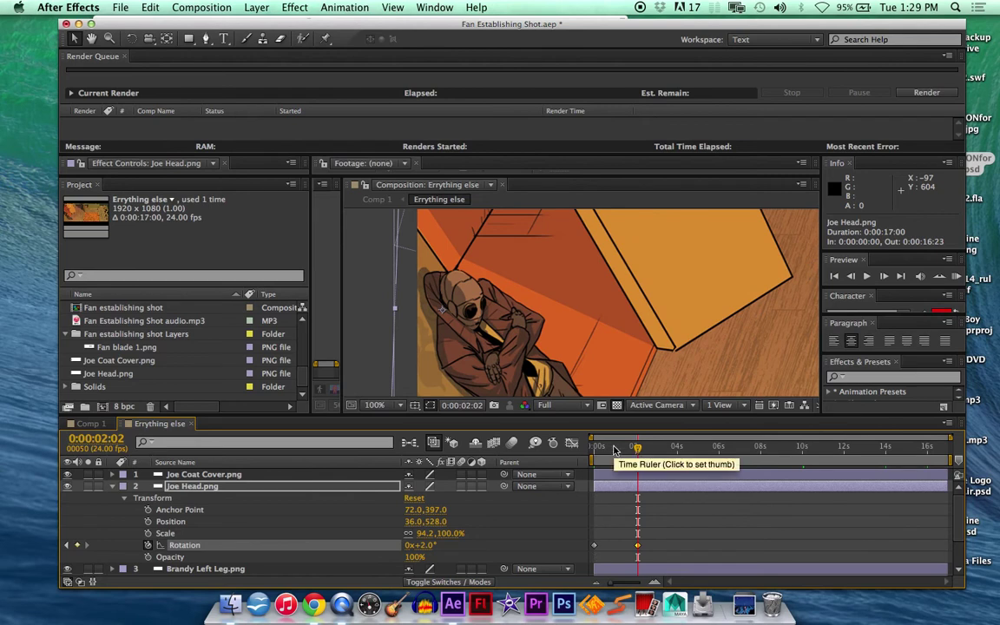
Set Joe Head's Rotation to -5.0° at the first keyframe, then return to 0:00:02:02.
{"action": "key", "text": "Home"}
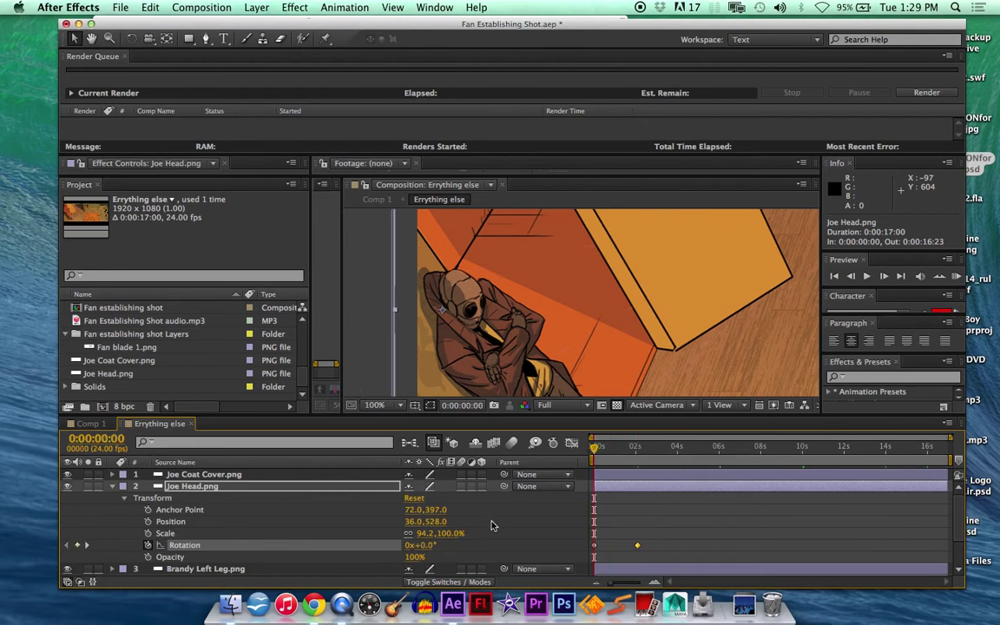
{"action": "mouse_move", "coordinate": [412, 546]}
{"action": "left_mouse_down"}
{"action": "mouse_move", "coordinate": [382, 546]}
{"action": "mouse_move", "coordinate": [428, 545]}
{"action": "left_mouse_up"}
{"action": "left_click", "coordinate": [638, 452]}
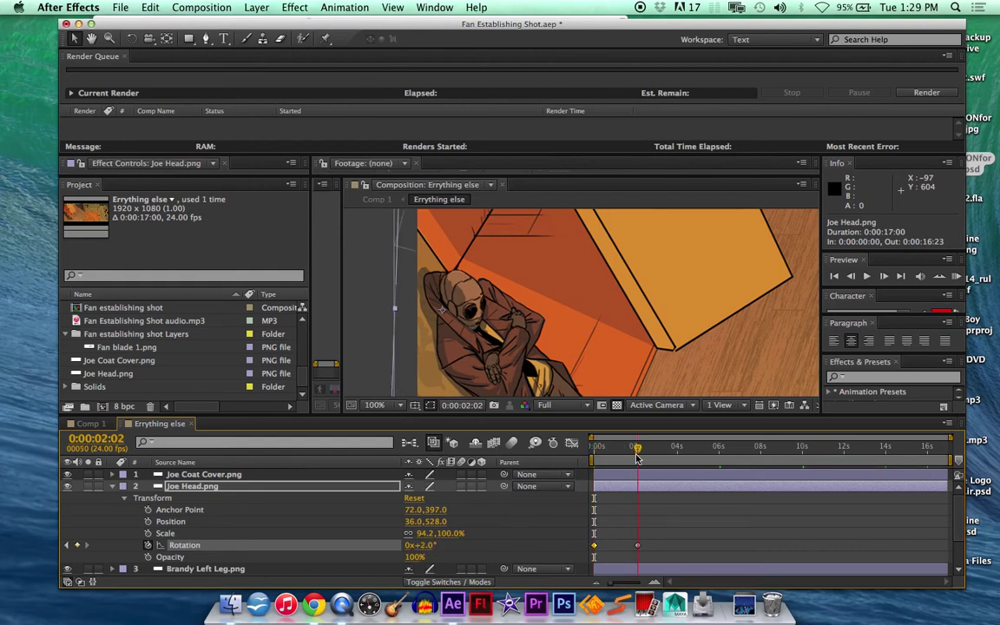
Paste copies of Joe Head's 2.0° Rotation keyframe near the 4 second mark and its -5.0° starting keyframe at 0:00:05:22.
{"action": "left_click", "coordinate": [638, 546]}
{"action": "key", "text": "super+c"}
{"action": "left_click", "coordinate": [678, 452]}
{"action": "key", "text": "super+v"}
{"action": "left_click", "coordinate": [594, 544]}
{"action": "key", "text": "super+c"}
{"action": "left_click", "coordinate": [719, 462]}
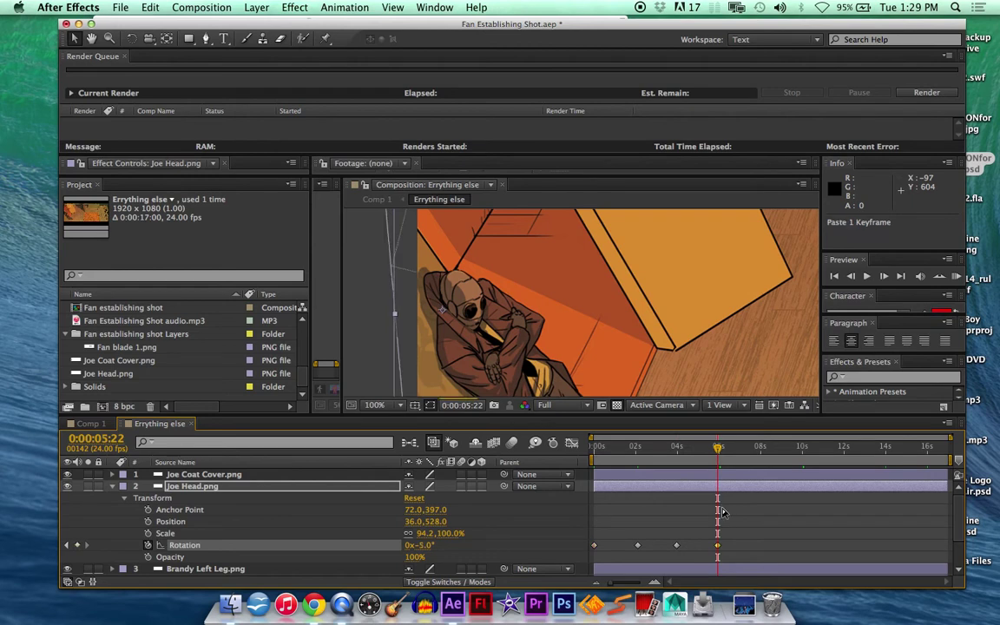
{"action": "key", "text": "super+v"}
Copy Joe Head's four Rotation keyframes and set the current time to 0:00:09:06.
{"action": "left_click_drag", "start_coordinate": [592, 527], "coordinate": [732, 554]}
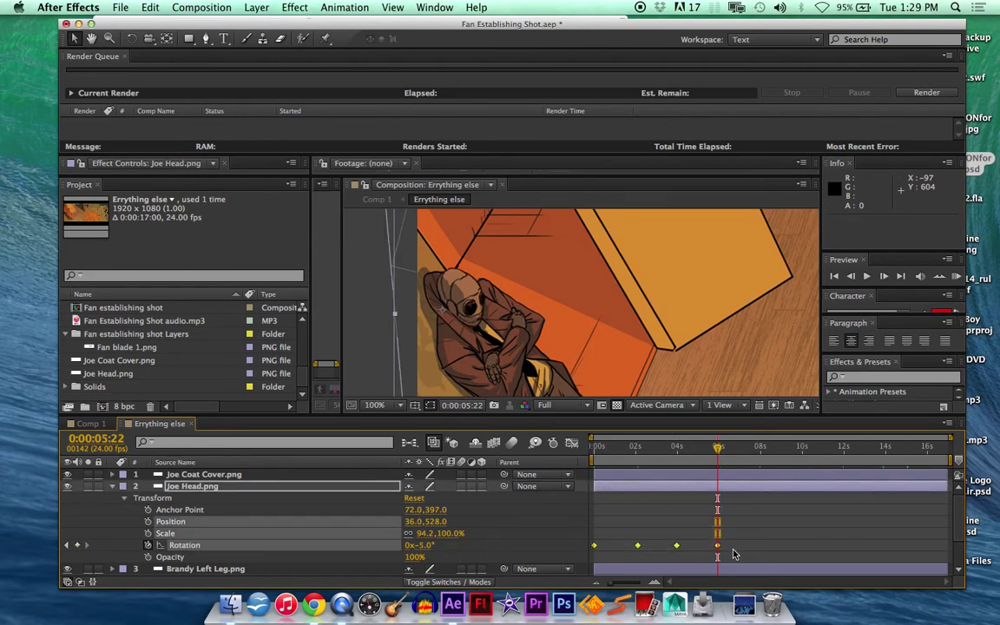
{"action": "key", "text": "super+c"}
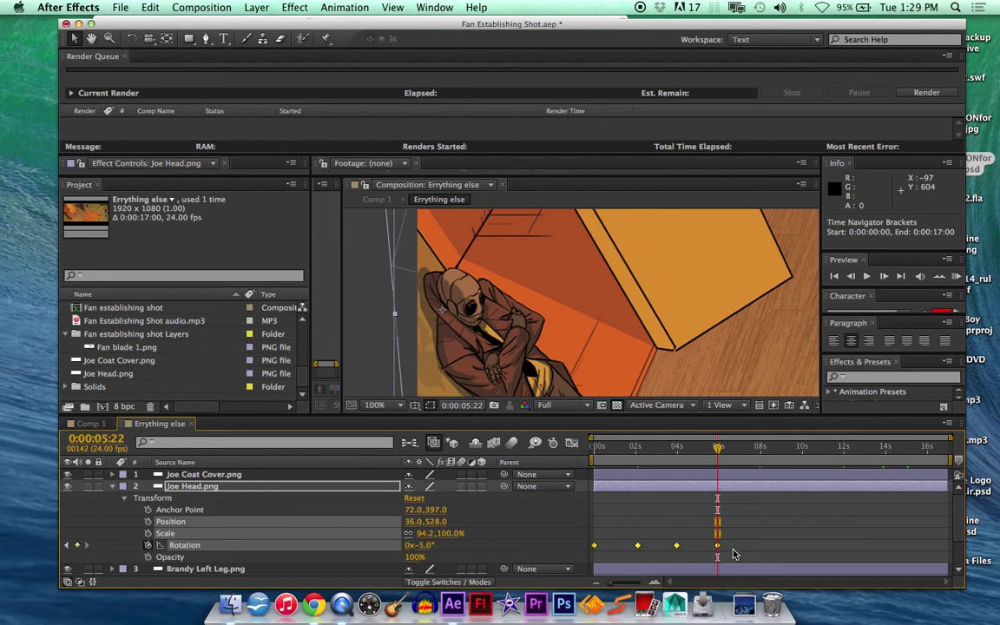
{"action": "left_click", "coordinate": [778, 516]}
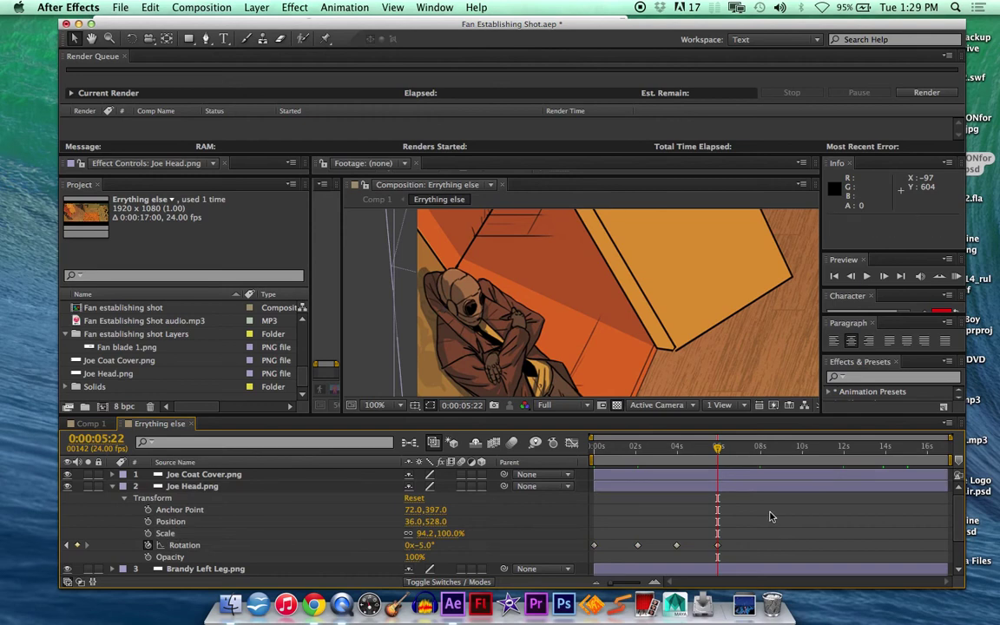
{"action": "left_click_drag", "start_coordinate": [740, 536], "coordinate": [591, 554]}
{"action": "key", "text": "super+c"}
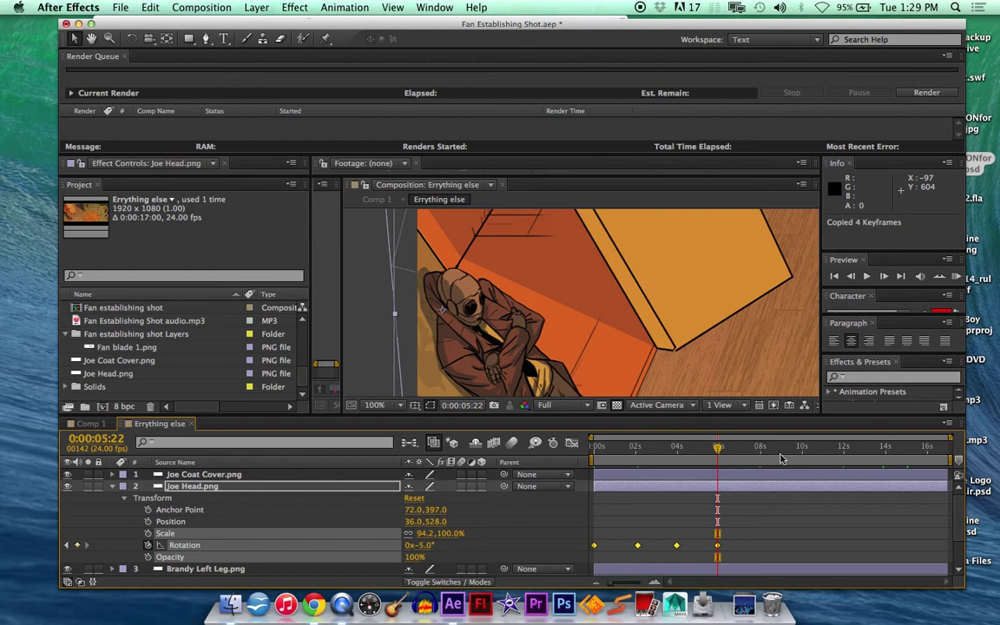
{"action": "left_click", "coordinate": [787, 450]}
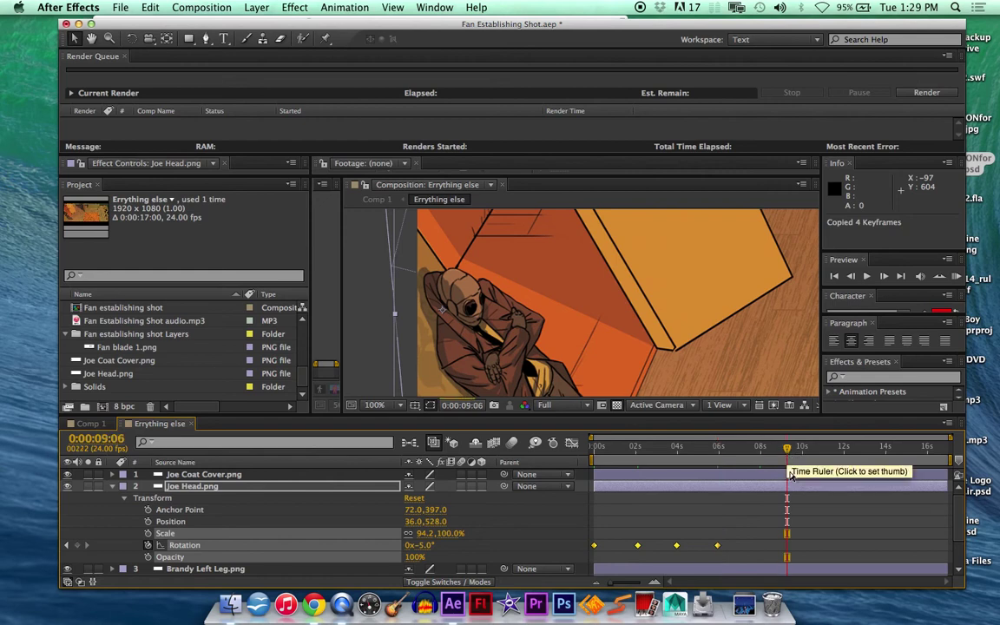
{"action": "left_click", "coordinate": [748, 518]}
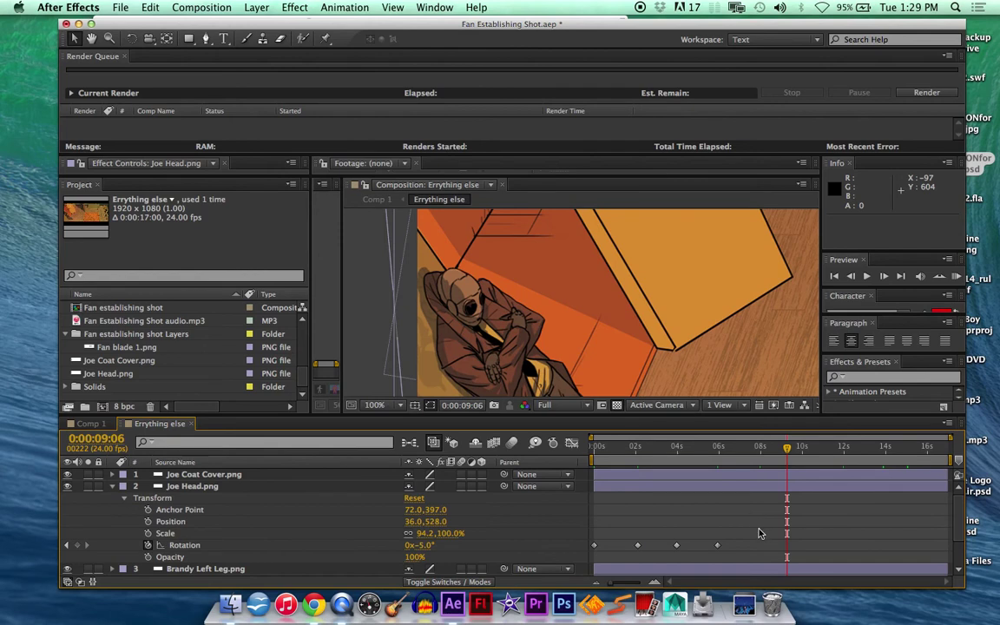
Shift Joe Head's four Rotation keyframes together so the first sits at 0:00:07:01, and scrub to the last one at 0:00:12:23.
{"action": "left_click_drag", "start_coordinate": [592, 535], "coordinate": [719, 543]}
{"action": "left_click_drag", "start_coordinate": [639, 547], "coordinate": [777, 553]}
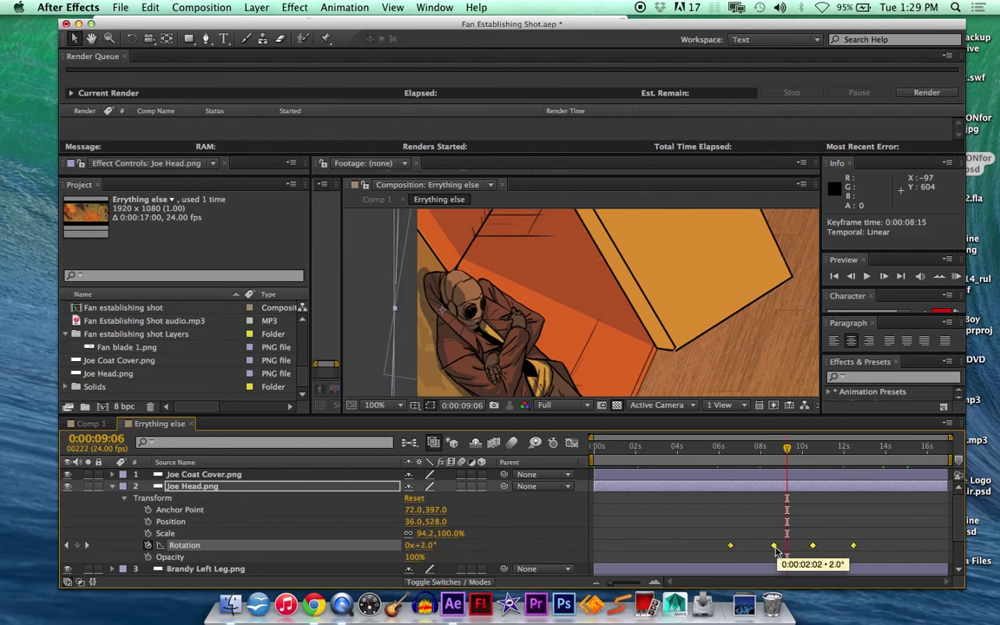
{"action": "left_click", "coordinate": [720, 448]}
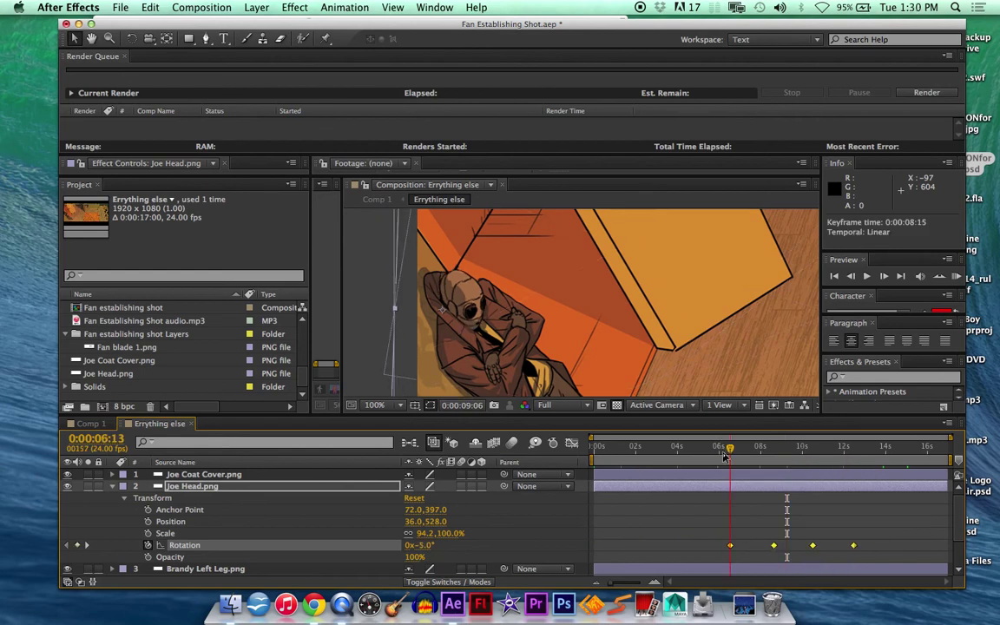
{"action": "left_click_drag", "start_coordinate": [732, 549], "coordinate": [741, 549]}
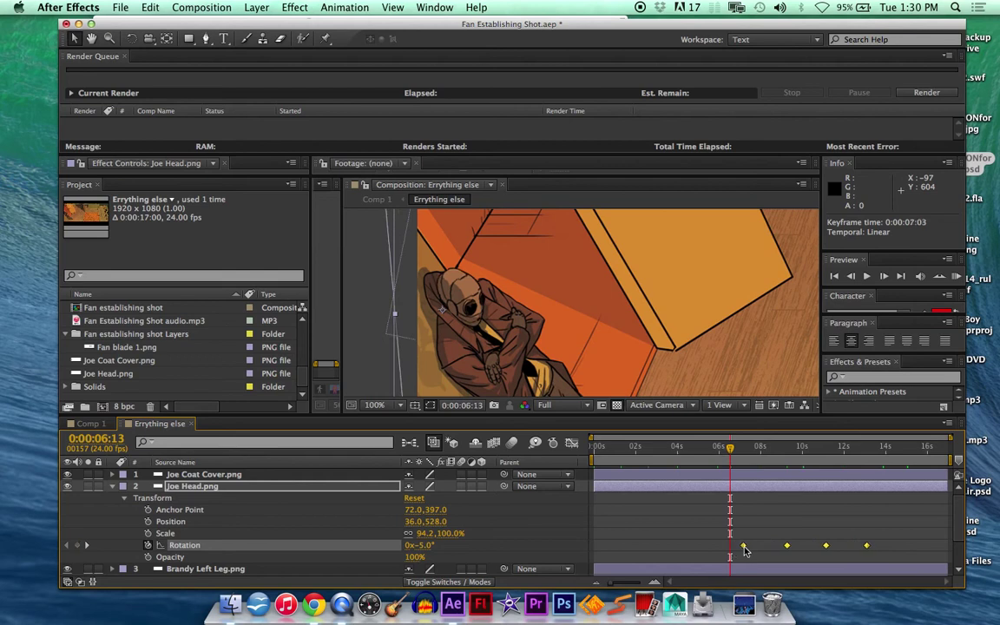
{"action": "left_click", "coordinate": [742, 449]}
{"action": "left_click_drag", "start_coordinate": [745, 461], "coordinate": [864, 460]}
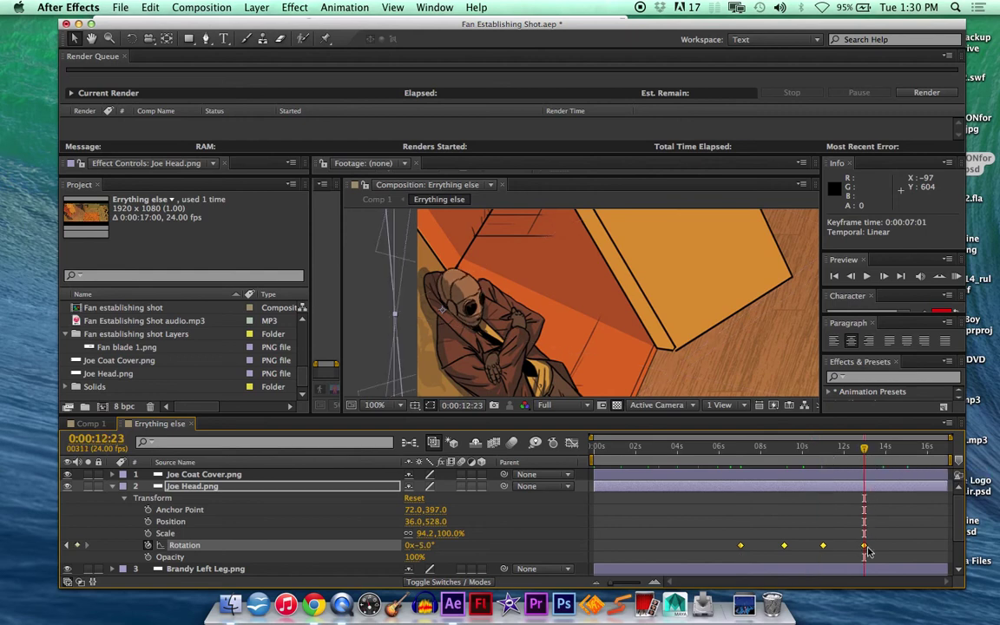
Examine the timing between Joe Head's last Rotation keyframe and the end of the composition.
{"action": "left_click", "coordinate": [830, 521]}
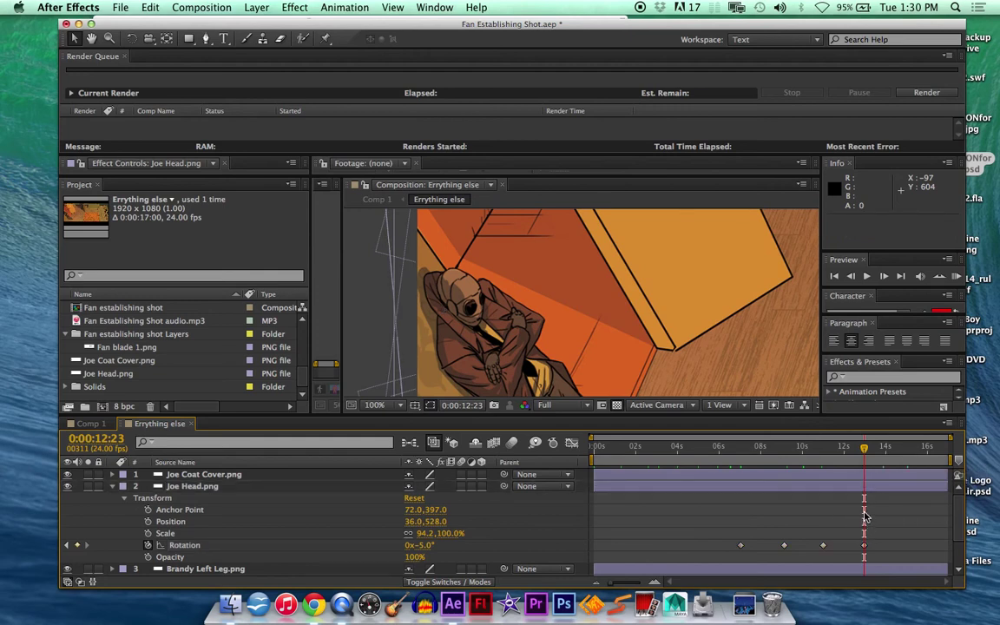
{"action": "key", "text": ";"}
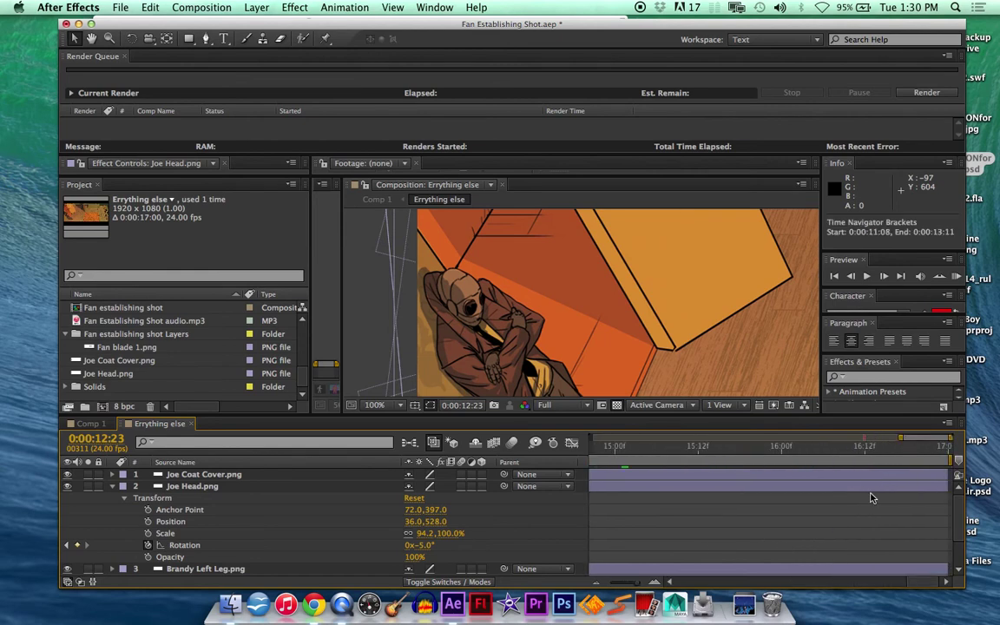
{"action": "left_click_drag", "start_coordinate": [864, 448], "coordinate": [963, 452]}
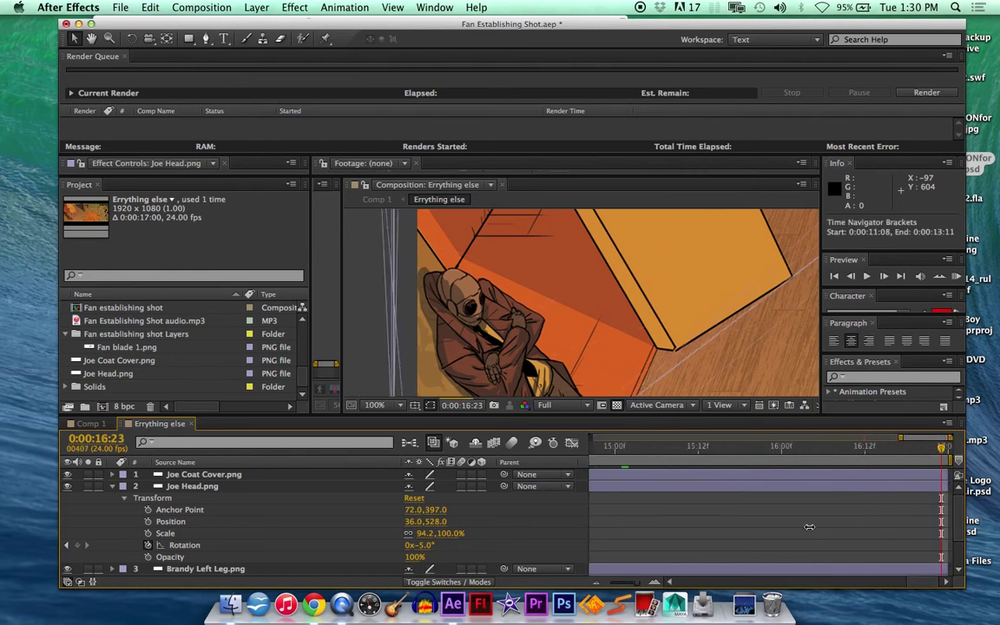
{"action": "key", "text": ";"}
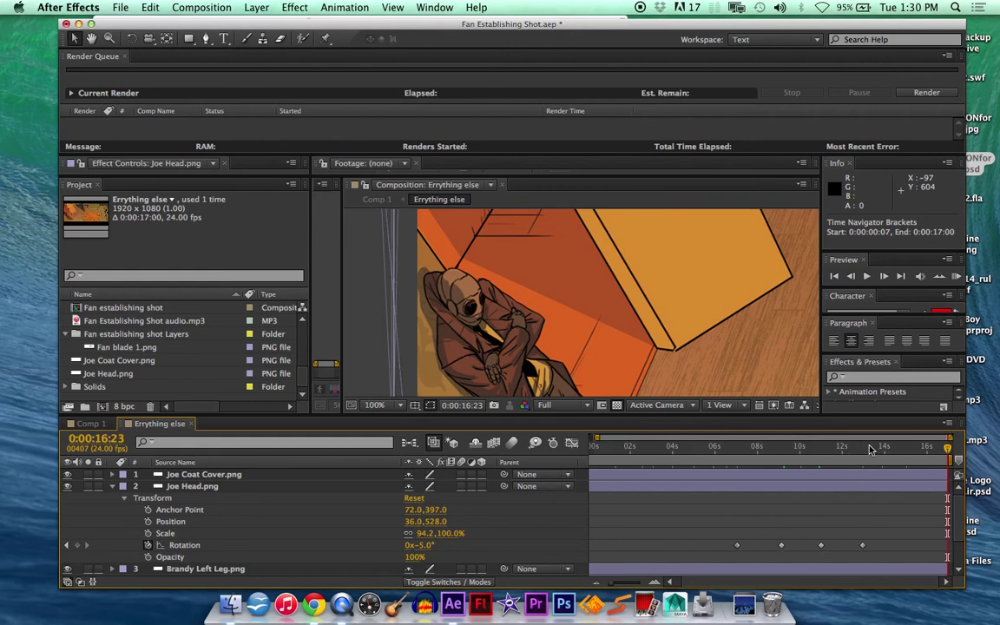
{"action": "left_click", "coordinate": [867, 448]}
{"action": "left_click", "coordinate": [863, 545]}
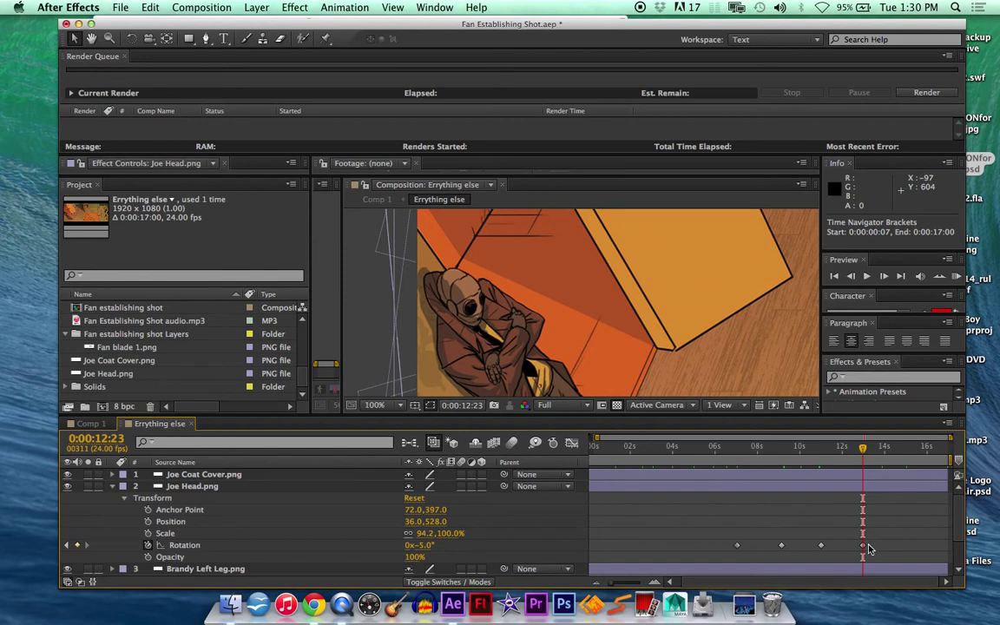
{"action": "key", "text": "="}
{"action": "key", "text": "="}
{"action": "key", "text": "="}
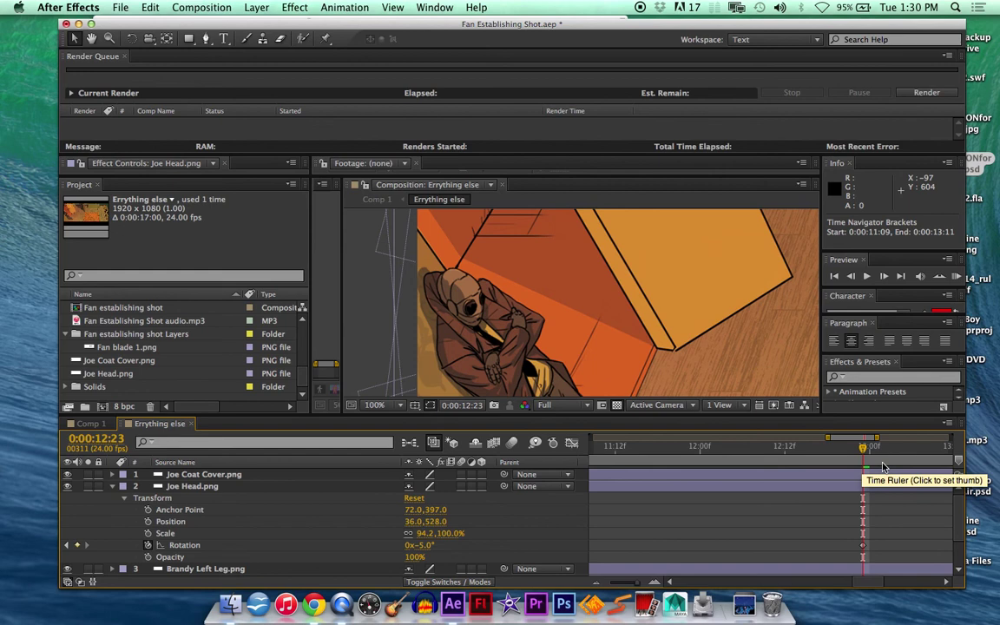
{"action": "left_click", "coordinate": [883, 468]}
{"action": "key", "text": "minus"}
{"action": "key", "text": "minus"}
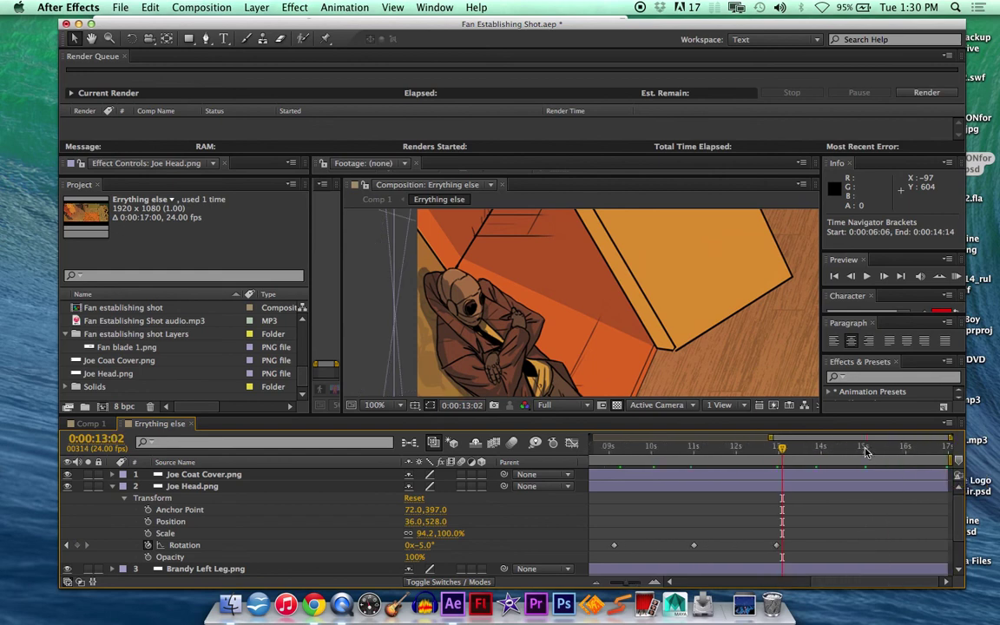
Move Joe Head's last Rotation keyframe to 0:00:15:00.
{"action": "left_click", "coordinate": [864, 449]}
{"action": "left_click_drag", "start_coordinate": [777, 545], "coordinate": [863, 547]}
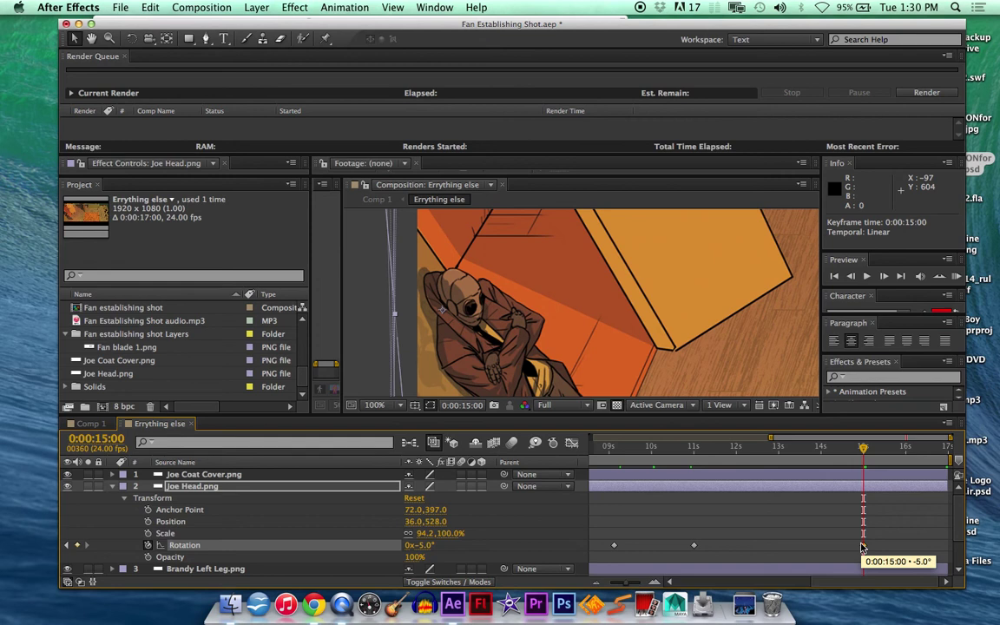
{"action": "left_click_drag", "start_coordinate": [862, 547], "coordinate": [862, 547]}
{"action": "key", "text": "minus"}
{"action": "key", "text": "minus"}
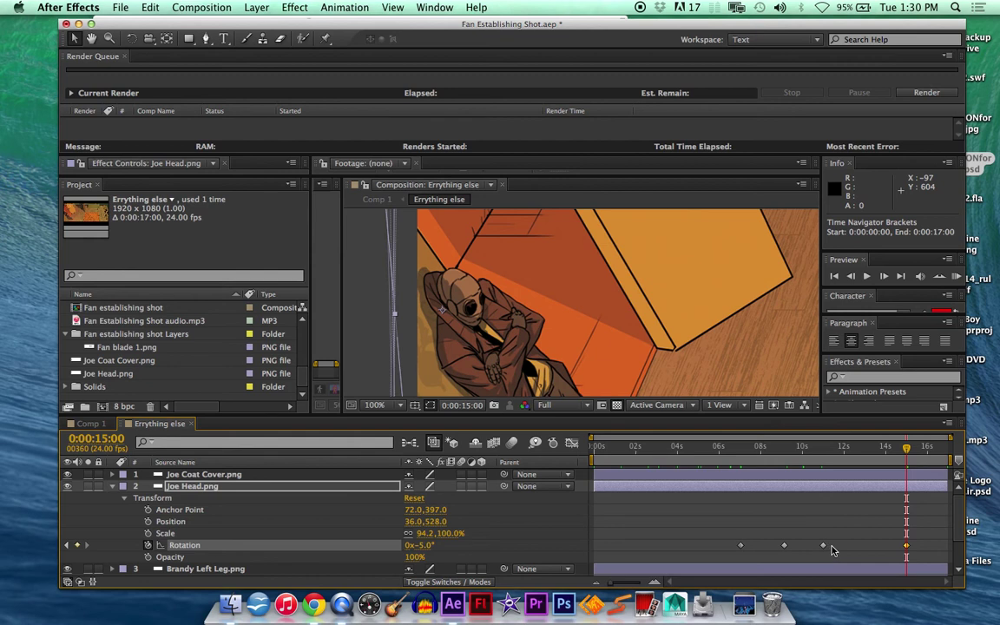
Scrub from 0:00:07:00 to 0:00:13:22 to review Joe Head's rotation across the moved keyframes.
{"action": "left_click", "coordinate": [740, 448]}
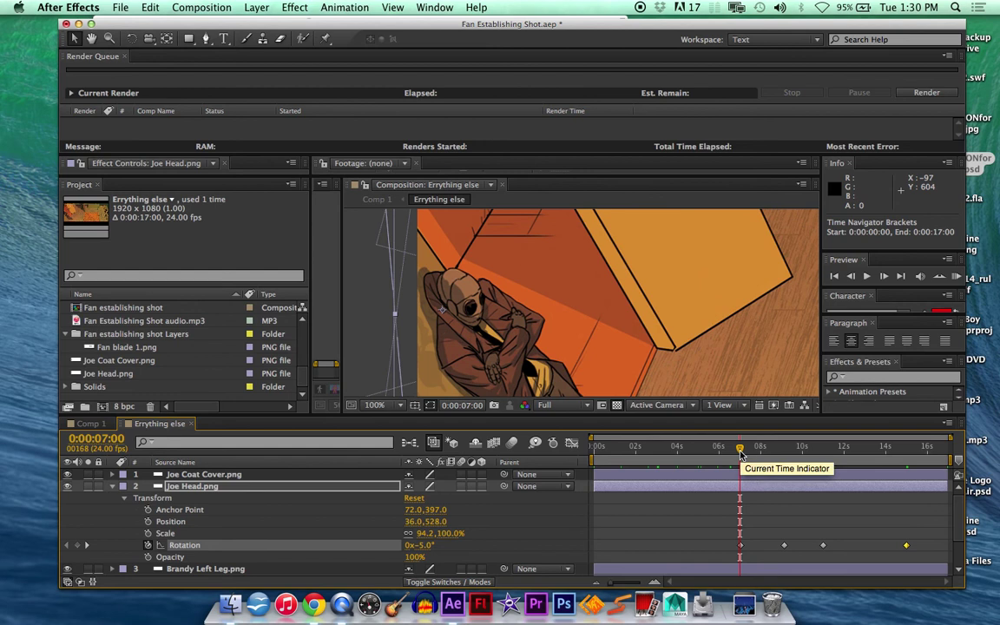
{"action": "left_click_drag", "start_coordinate": [740, 453], "coordinate": [783, 455]}
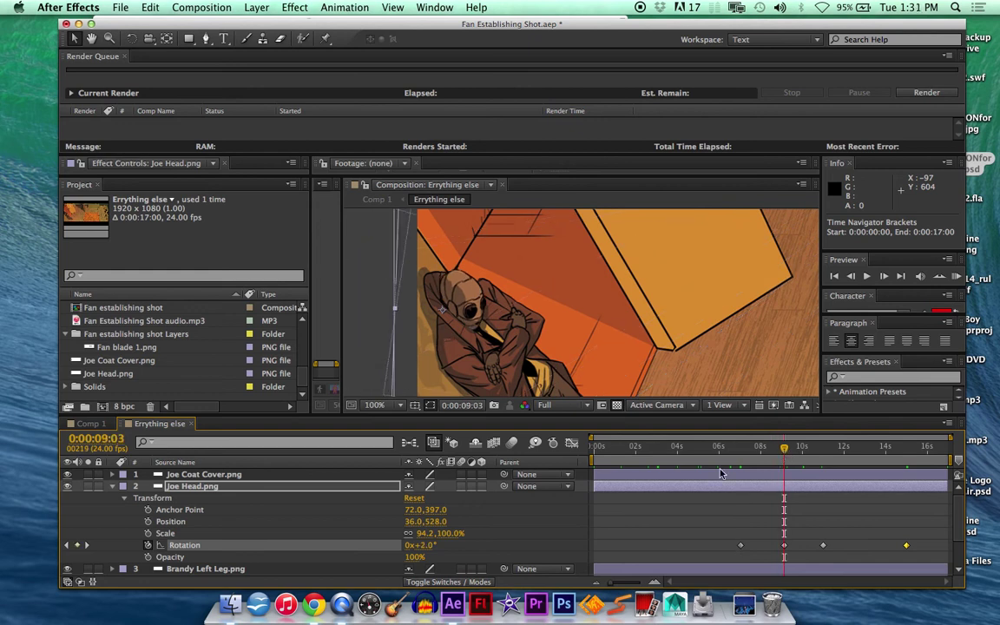
{"action": "key", "text": "k"}
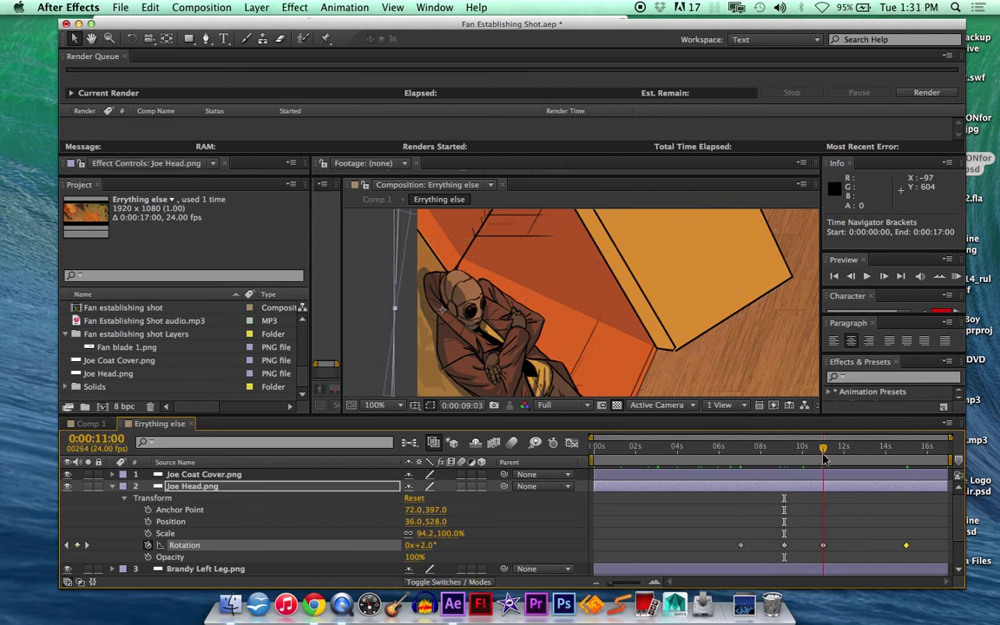
{"action": "left_click_drag", "start_coordinate": [825, 450], "coordinate": [886, 451]}
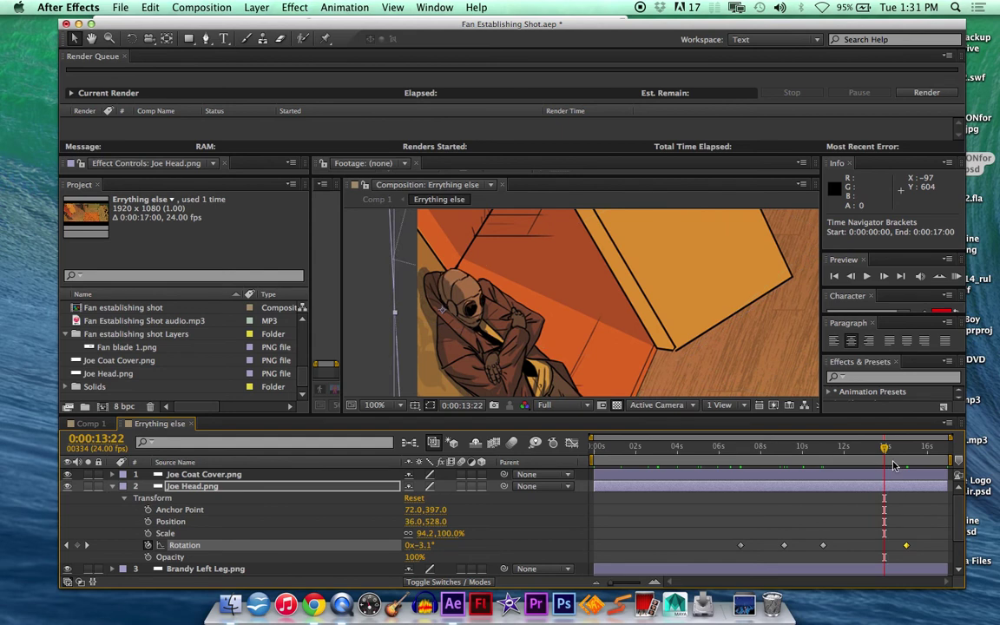
Space out Joe Head's middle Rotation keyframes, moving the second to 0:00:09:19 and the third to 0:00:12:13.
{"action": "left_click", "coordinate": [906, 448]}
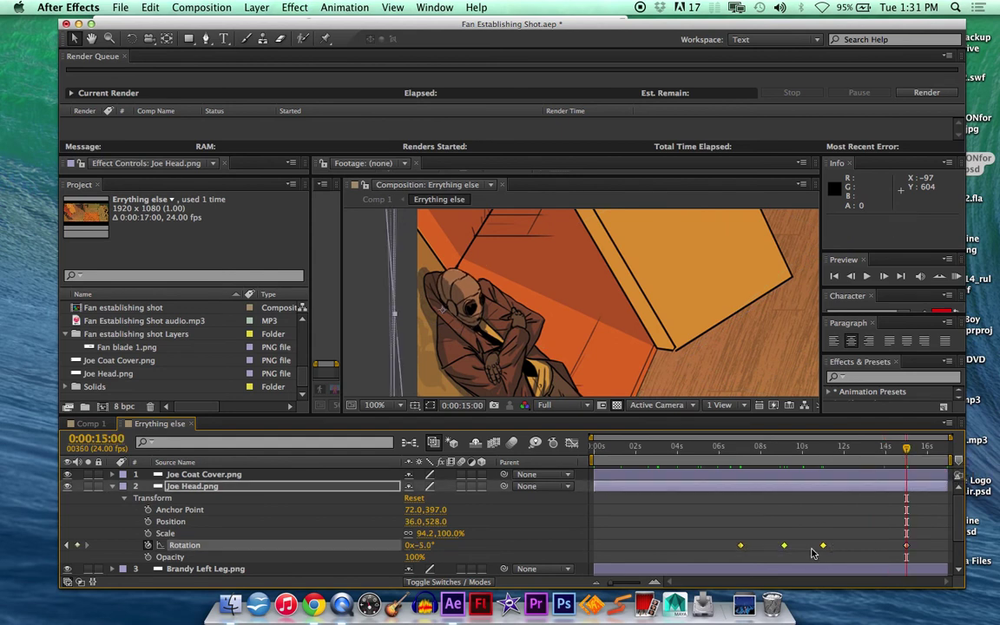
{"action": "left_click", "coordinate": [833, 521]}
{"action": "left_click_drag", "start_coordinate": [825, 552], "coordinate": [779, 558]}
{"action": "left_click", "coordinate": [847, 533]}
{"action": "mouse_move", "coordinate": [847, 532]}
{"action": "left_mouse_down"}
{"action": "mouse_move", "coordinate": [818, 550]}
{"action": "mouse_move", "coordinate": [850, 551]}
{"action": "left_mouse_up"}
{"action": "left_click_drag", "start_coordinate": [785, 550], "coordinate": [799, 550]}
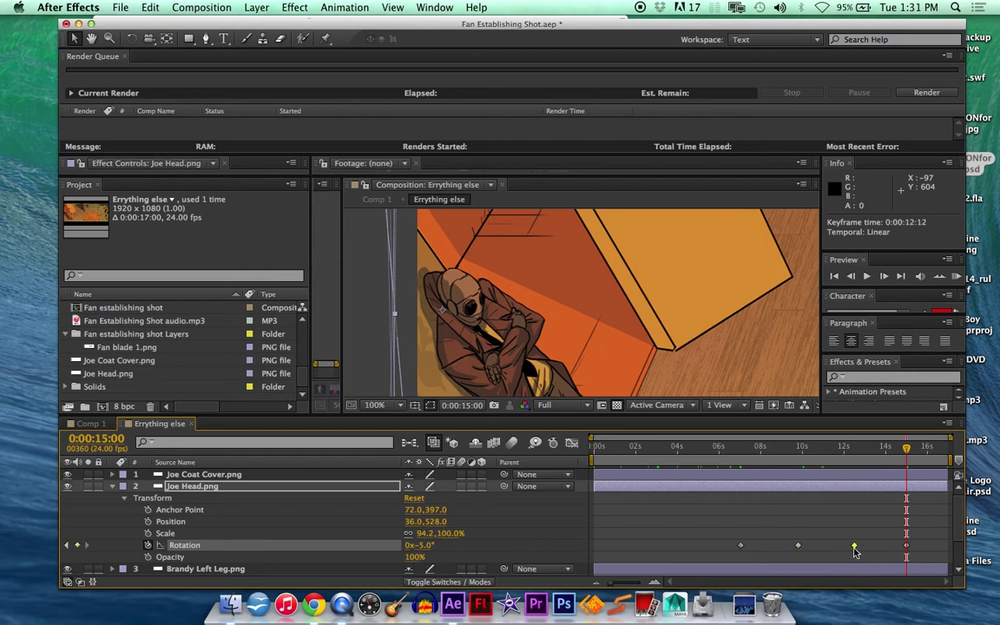
Review Joe Head's rotation at each keyframe from 0:00:07:01 to 0:00:15:00.
{"action": "left_click", "coordinate": [741, 450]}
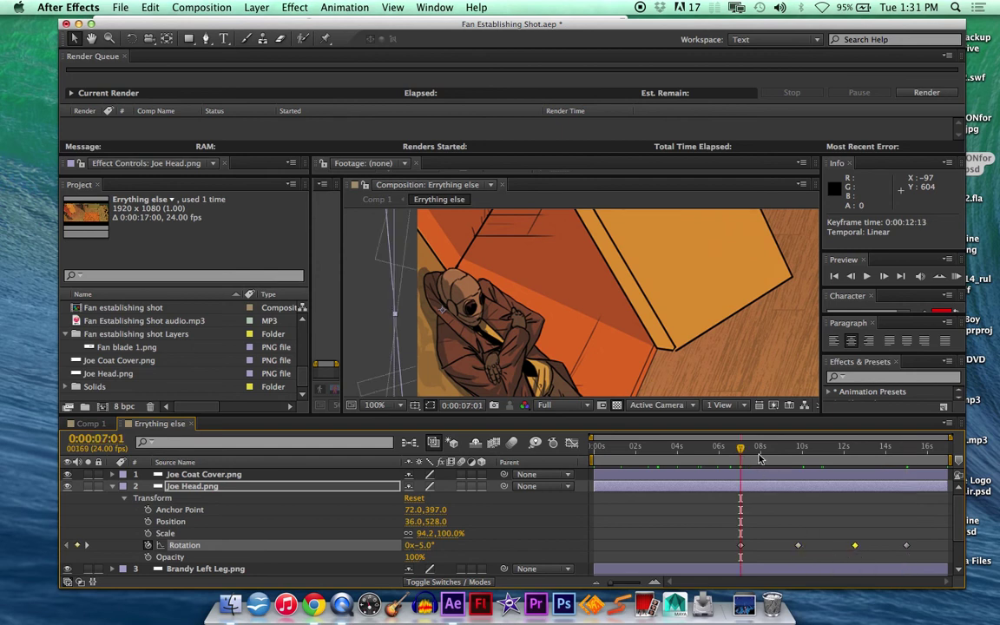
{"action": "left_click", "coordinate": [798, 458]}
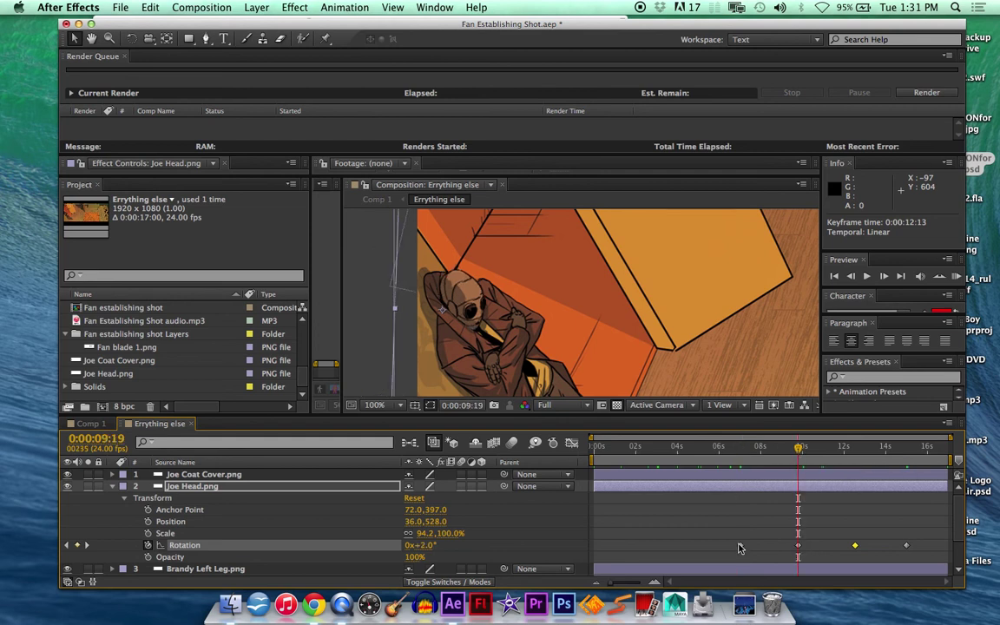
{"action": "left_click", "coordinate": [854, 451]}
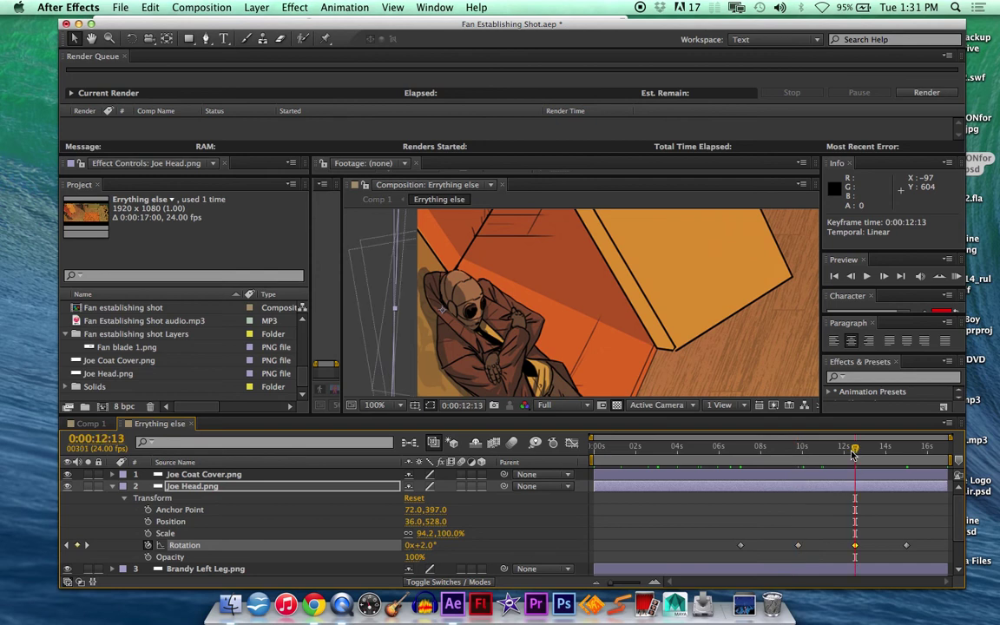
{"action": "left_click", "coordinate": [906, 449]}
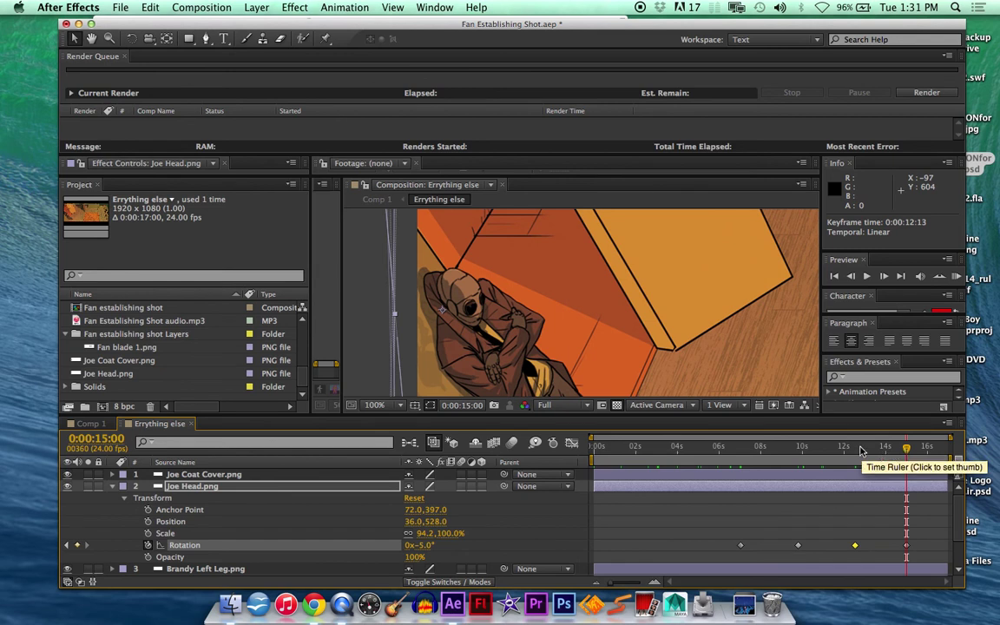
{"action": "key", "text": "j"}
{"action": "key", "text": "k"}
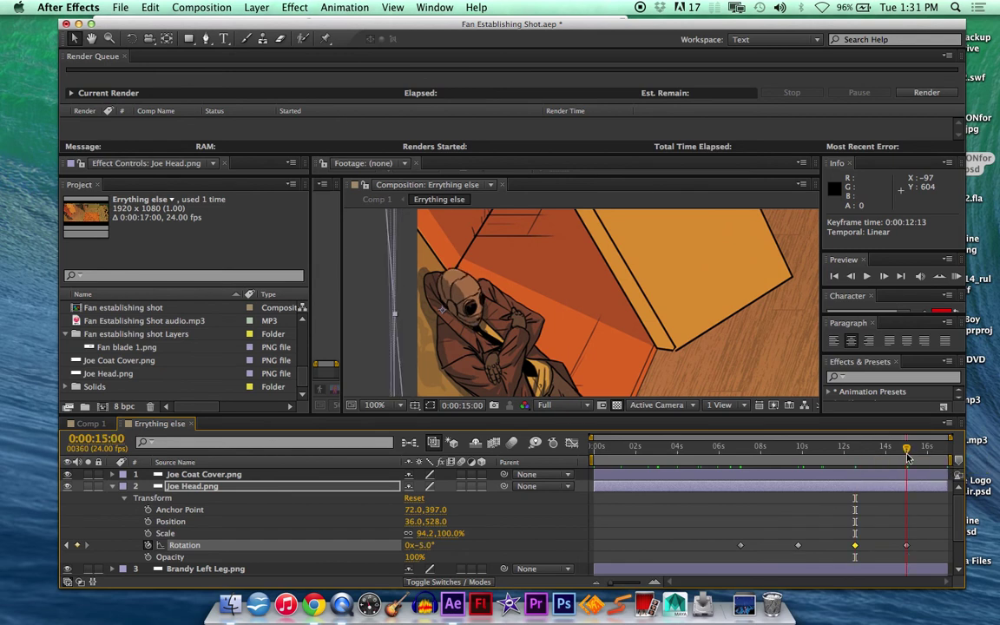
Save the project, close the Errything else timeline to return to Comp 1, and collapse its audio layer.
{"action": "key", "text": "super+s"}
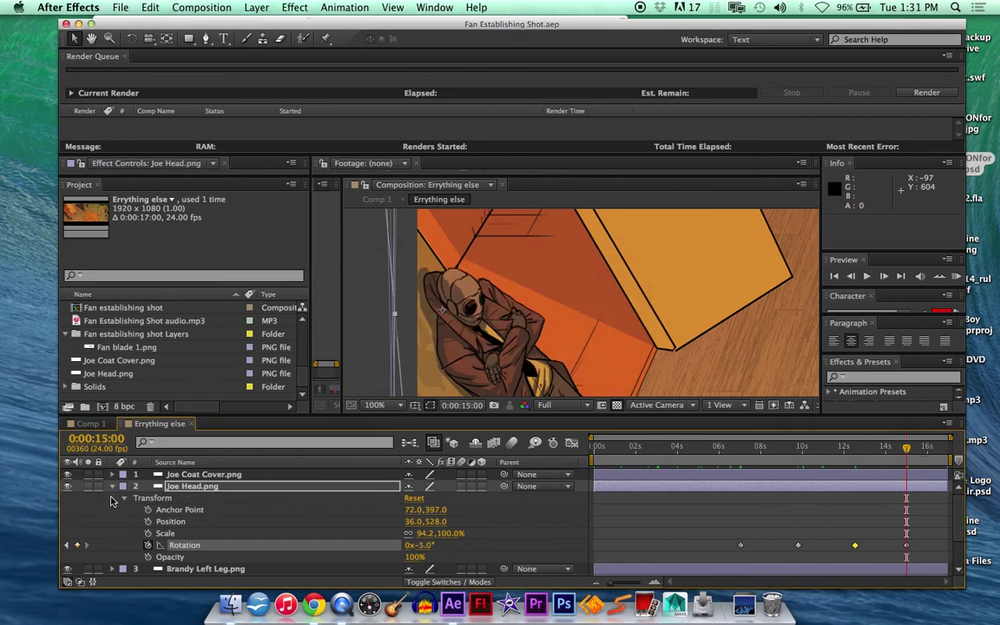
{"action": "key", "text": "super+grave"}
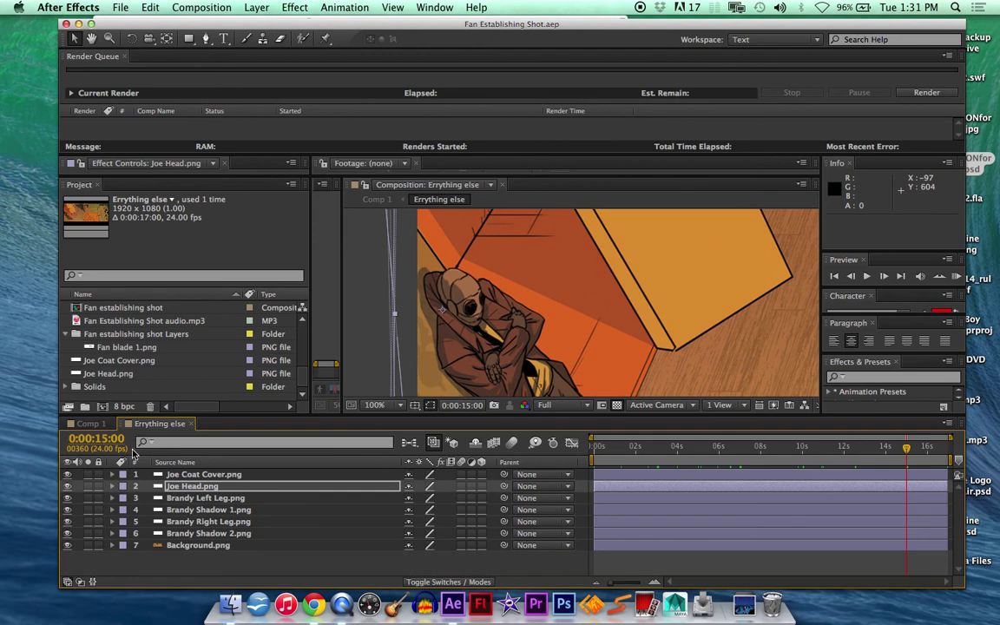
{"action": "left_click", "coordinate": [191, 424]}
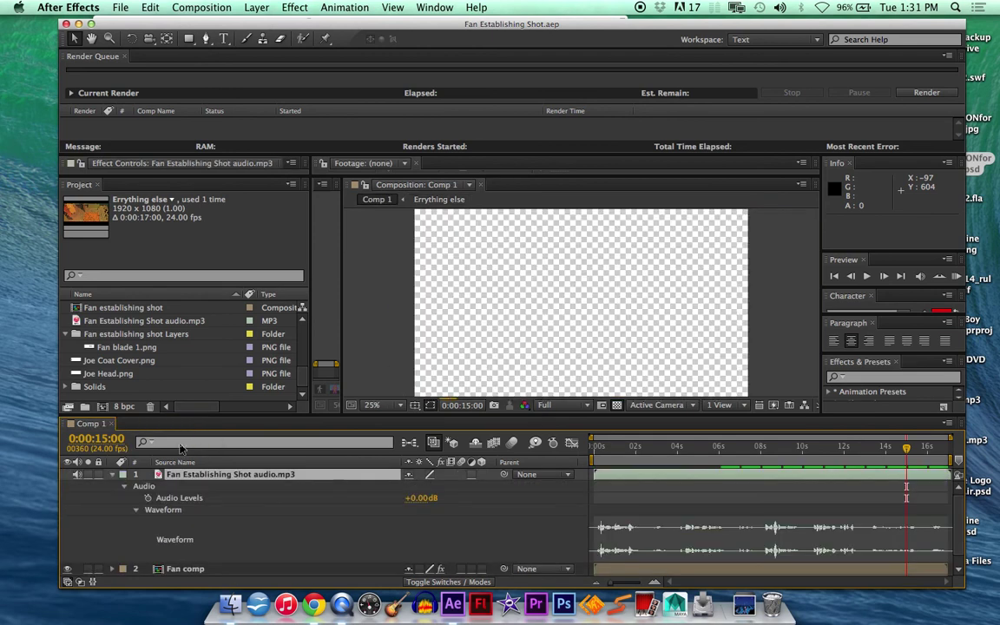
{"action": "left_click", "coordinate": [111, 474]}
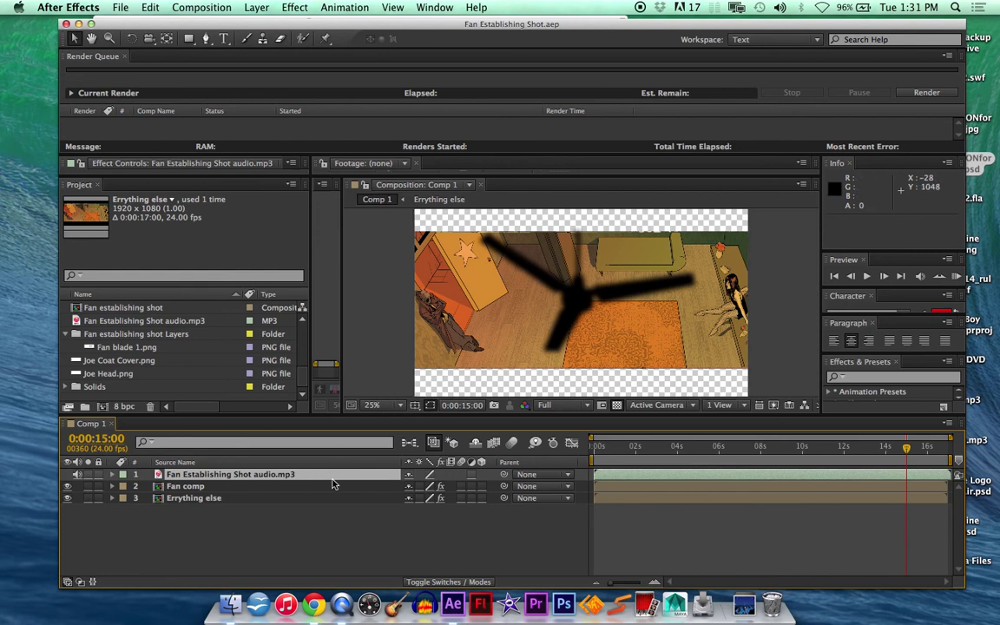
Pre-compose the audio, Fan comp and Errything else layers of Comp 1 together with the default settings.
{"action": "key", "text": "super+a"}
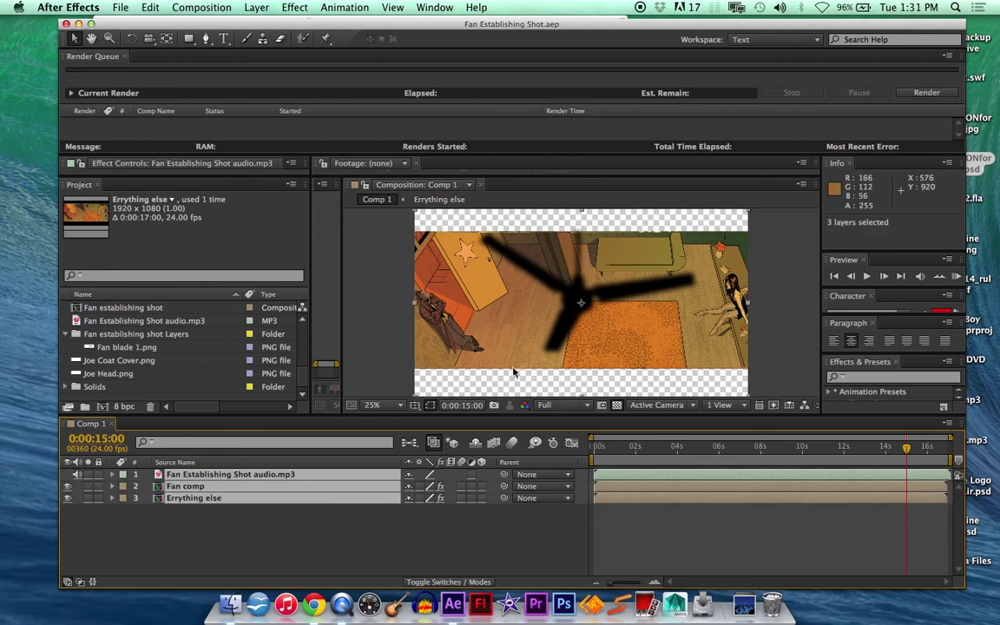
{"action": "right_click", "coordinate": [368, 492]}
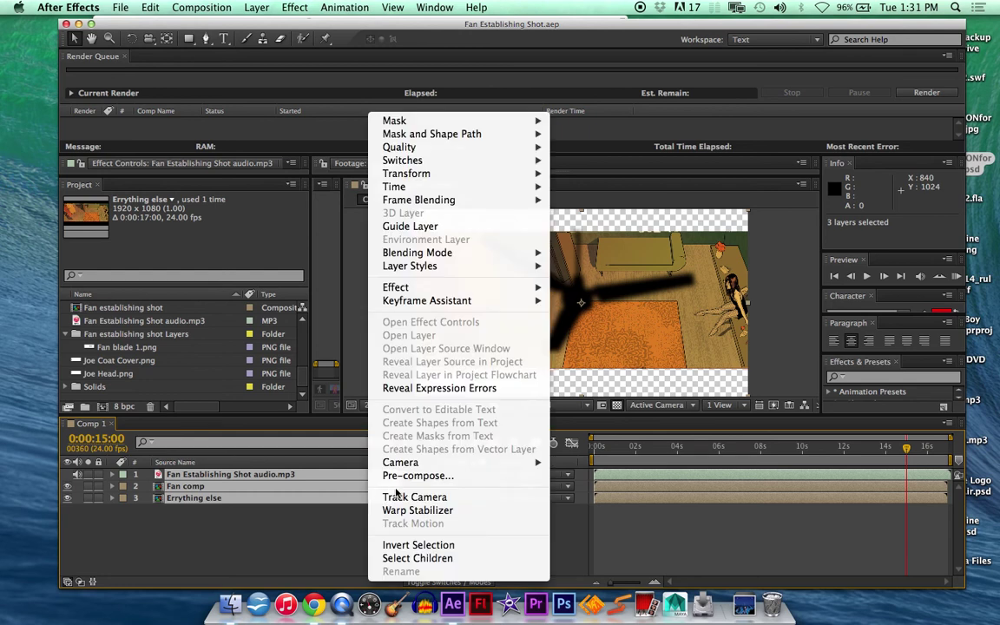
{"action": "left_click", "coordinate": [408, 474]}
{"action": "key", "text": "Return"}
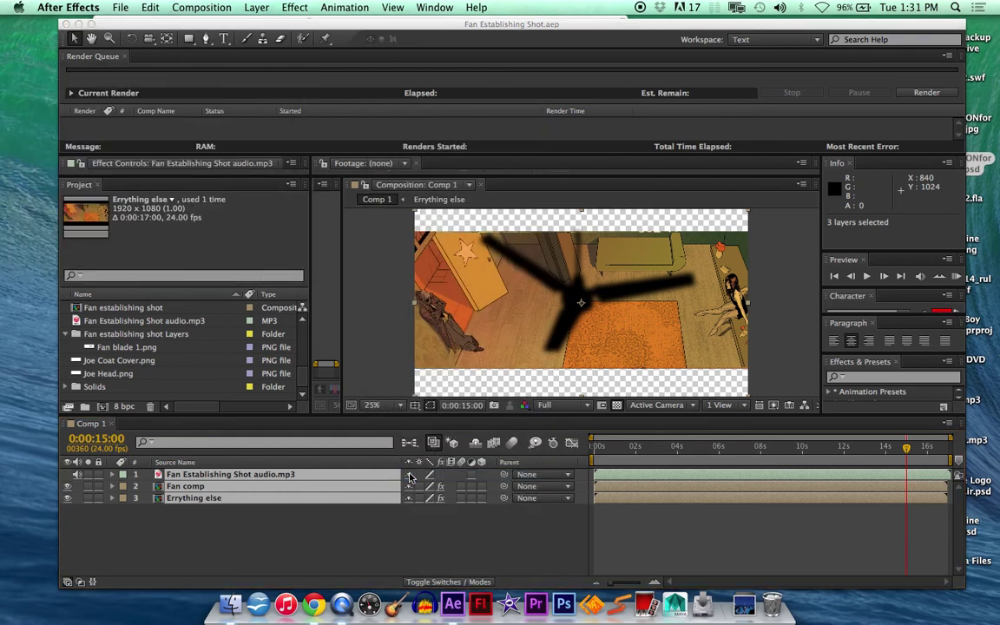
Try enlarging Pre-comp 1 and moving it to 1320, 548, then stretching its height to 153%, undoing each attempt.
{"action": "key", "text": "comma"}
{"action": "key", "text": "comma"}
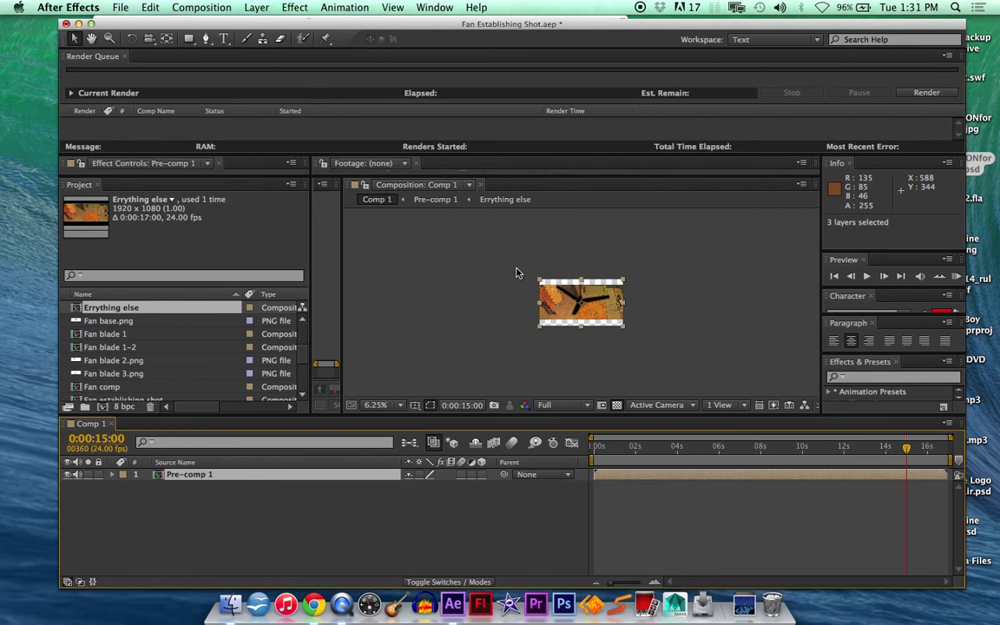
{"action": "key", "text": "period"}
{"action": "key", "text": "period"}
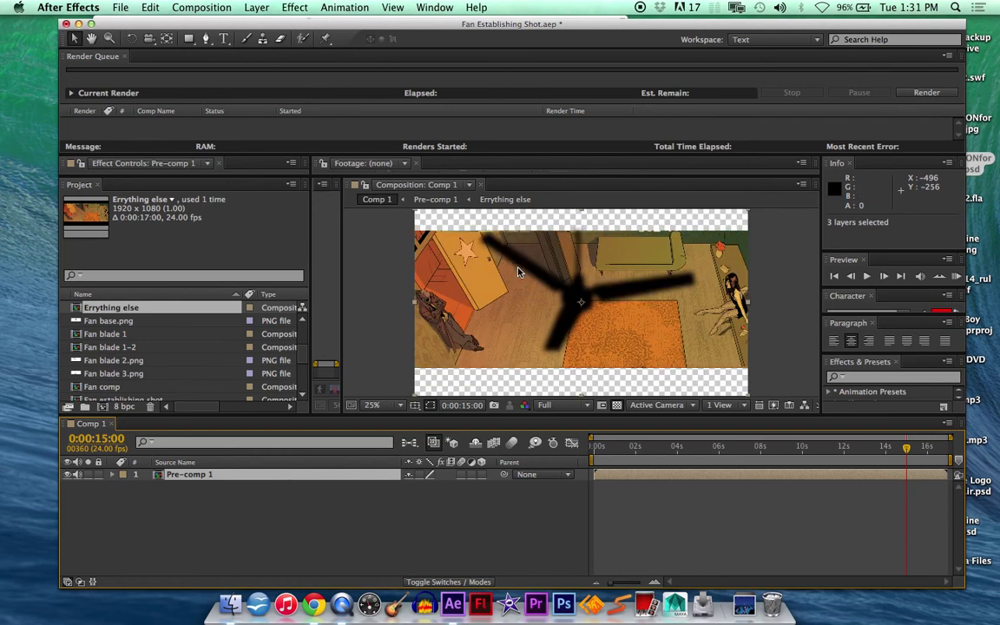
{"action": "key", "text": "comma"}
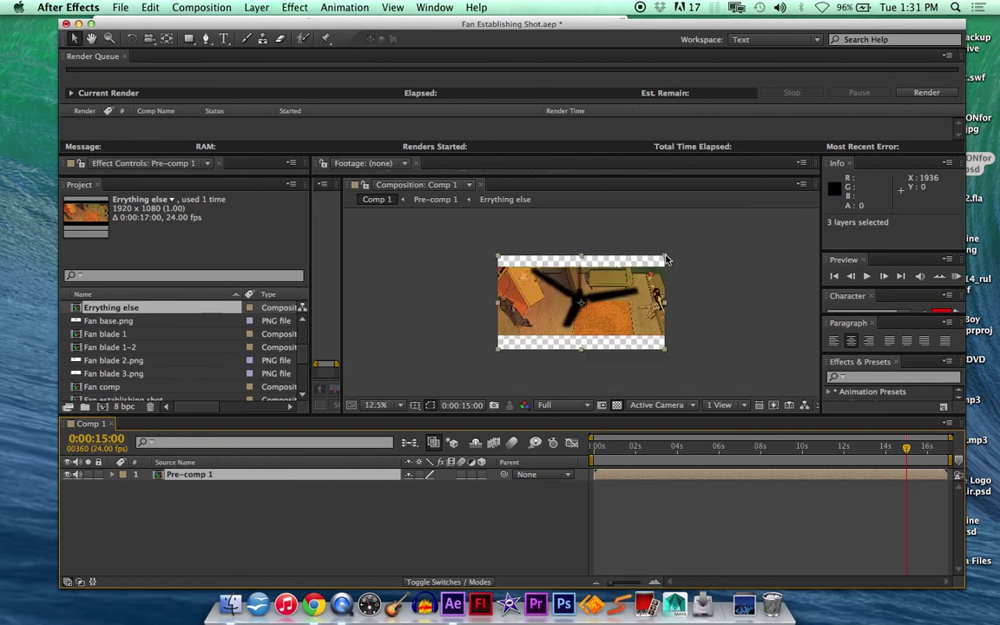
{"action": "left_click_drag", "start_coordinate": [666, 257], "coordinate": [698, 236]}
{"action": "left_click_drag", "start_coordinate": [632, 294], "coordinate": [649, 307]}
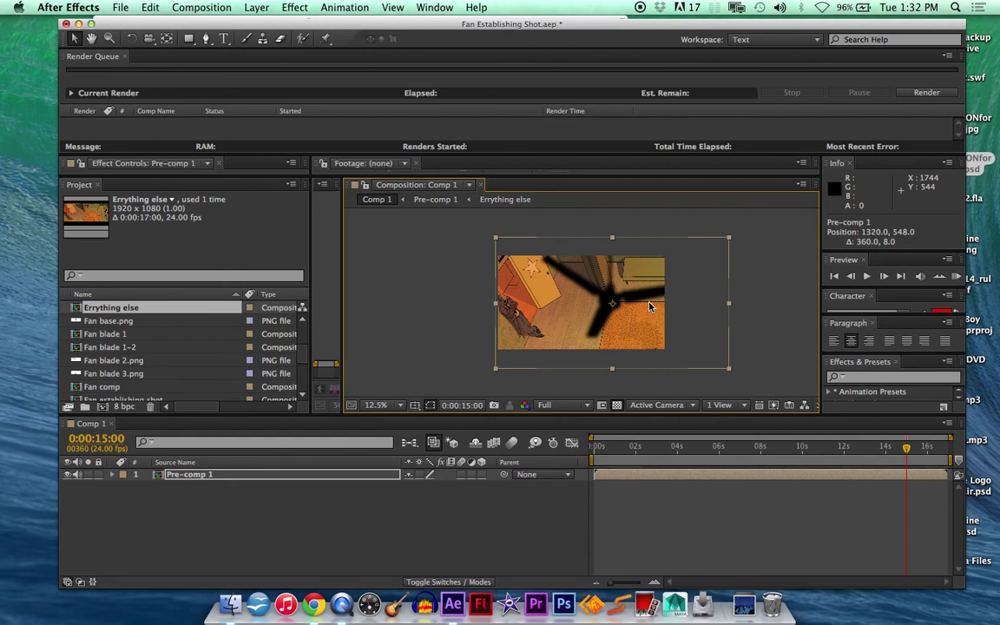
{"action": "left_click", "coordinate": [658, 217]}
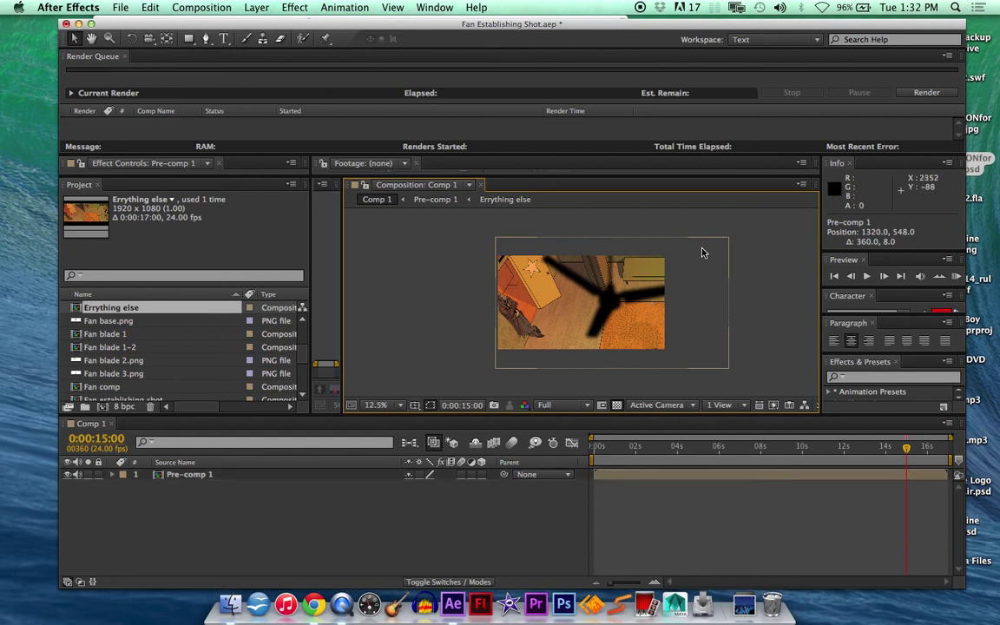
{"action": "key", "text": "super+z"}
{"action": "key", "text": "super+alt+f"}
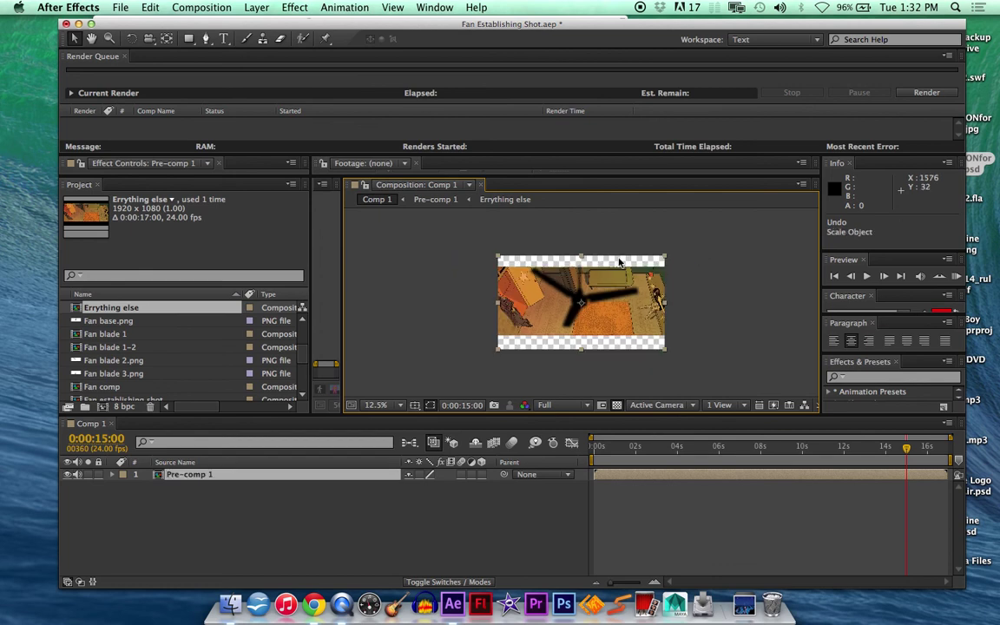
{"action": "left_click_drag", "start_coordinate": [584, 251], "coordinate": [585, 236]}
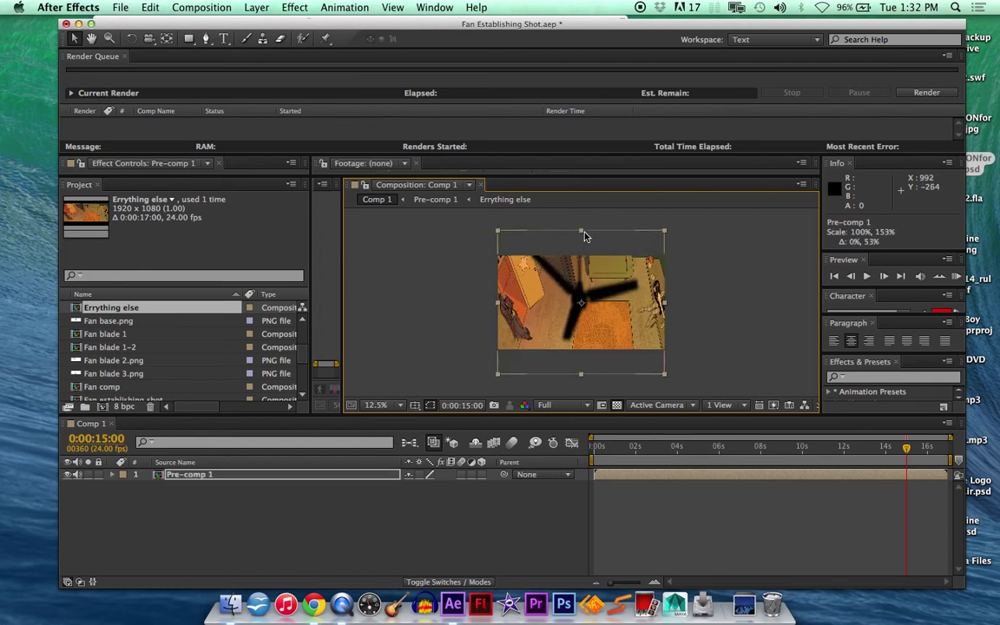
{"action": "key", "text": "super+z"}
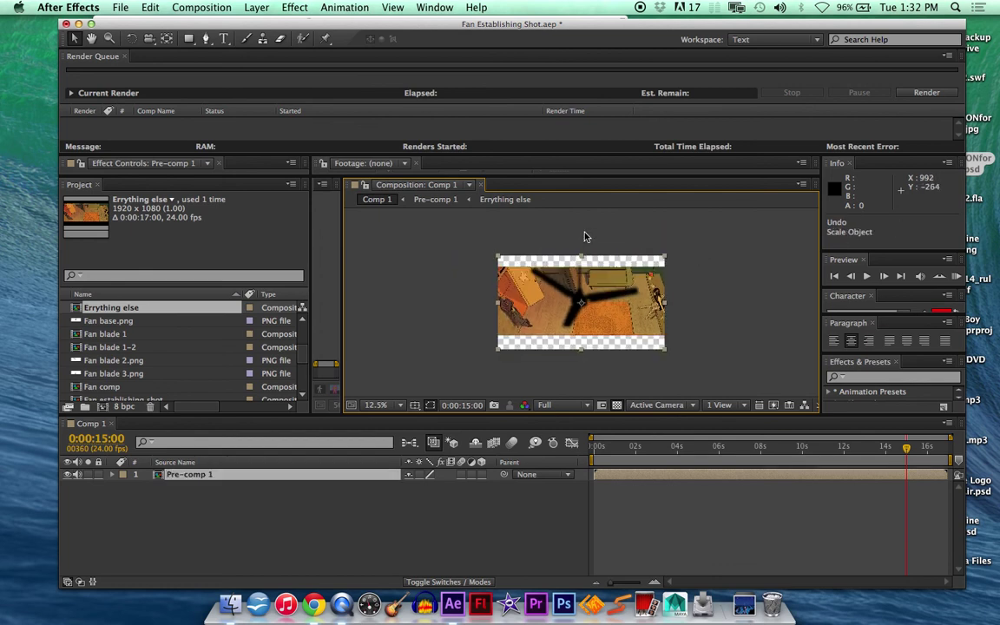
Scale Pre-comp 1 uniformly to about 144% and move it to position 1368, 572 so the artwork fills the frame.
{"action": "left_click", "coordinate": [666, 260]}
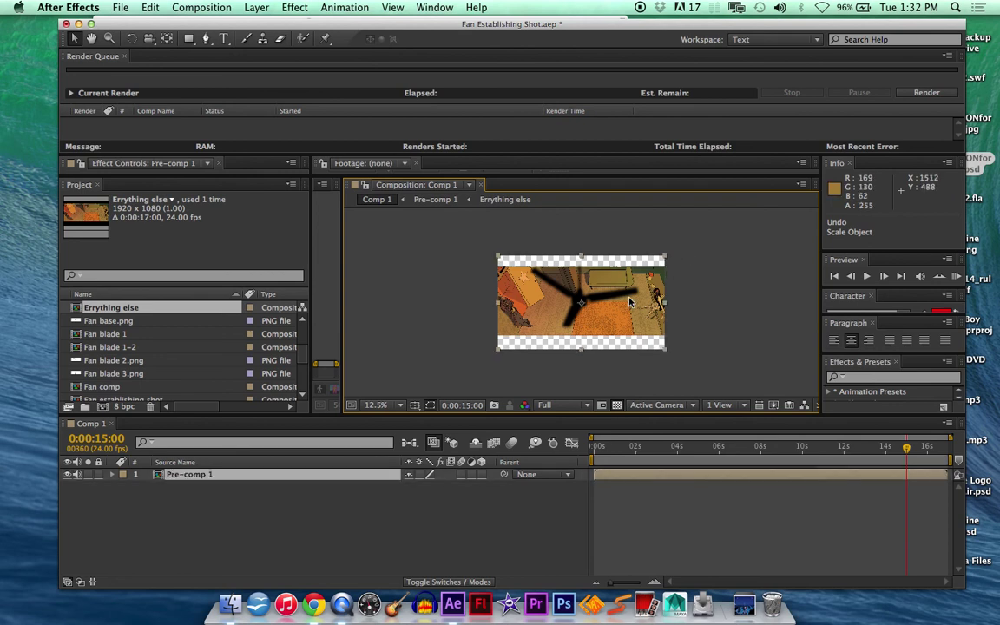
{"action": "left_click_drag", "start_coordinate": [666, 261], "coordinate": [690, 250]}
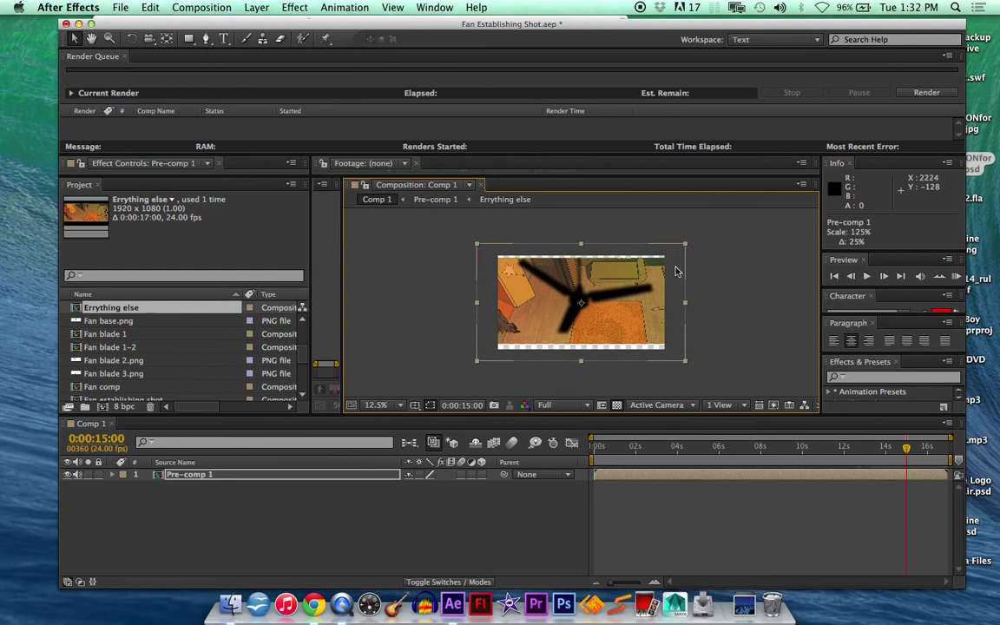
{"action": "left_click_drag", "start_coordinate": [598, 342], "coordinate": [614, 346]}
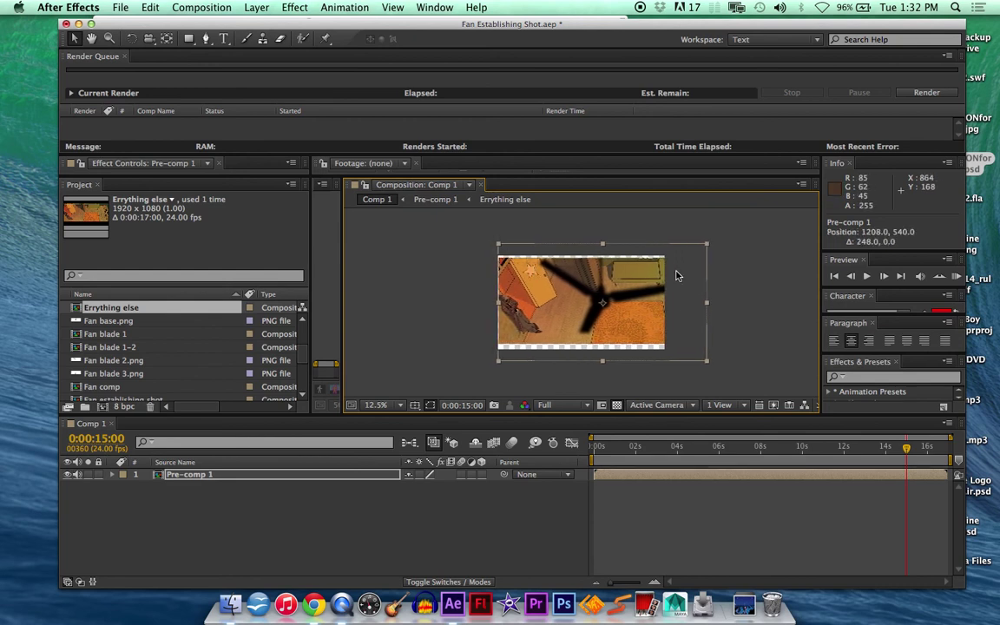
{"action": "key", "text": "super+z"}
{"action": "key", "text": "super+z"}
{"action": "left_click_drag", "start_coordinate": [686, 245], "coordinate": [700, 235]}
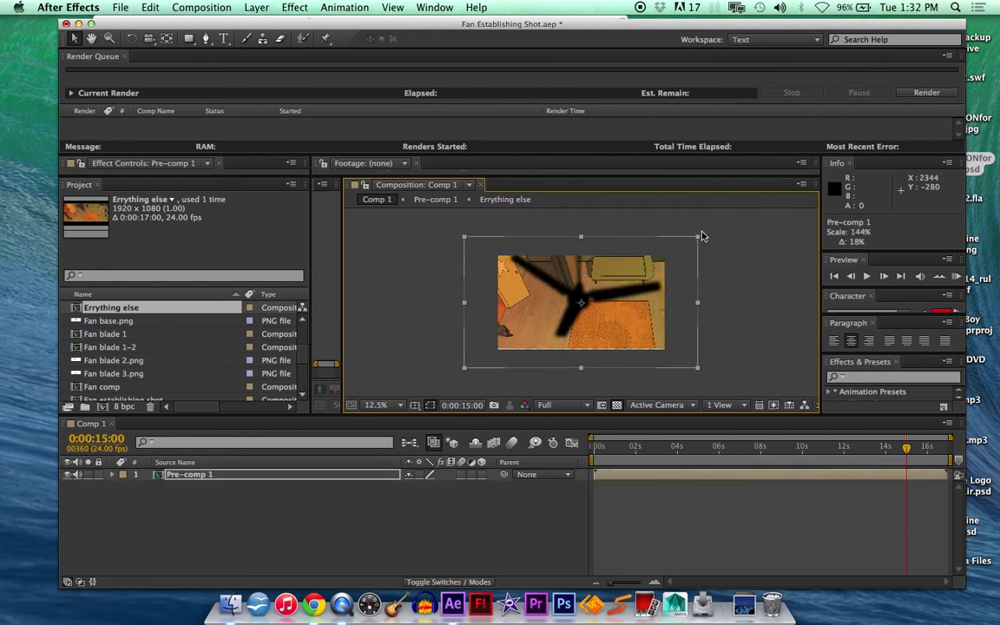
{"action": "left_click_drag", "start_coordinate": [629, 335], "coordinate": [670, 339]}
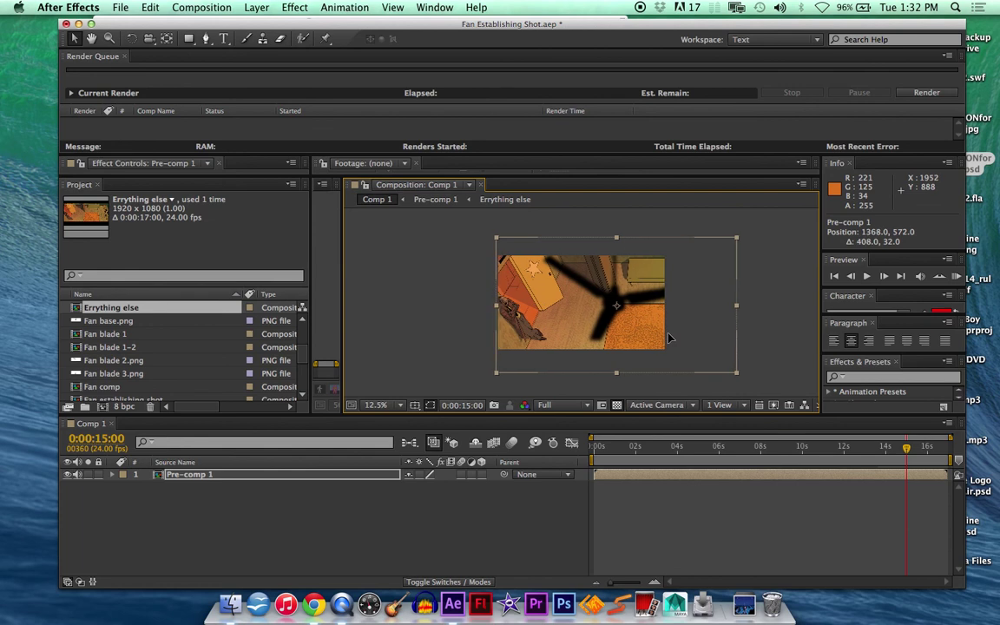
Reveal Pre-comp 1's transform properties and add Position keyframes at 0:00:00:00 and 0:00:16:23.
{"action": "left_click", "coordinate": [112, 475]}
{"action": "left_click_drag", "start_coordinate": [623, 456], "coordinate": [594, 455]}
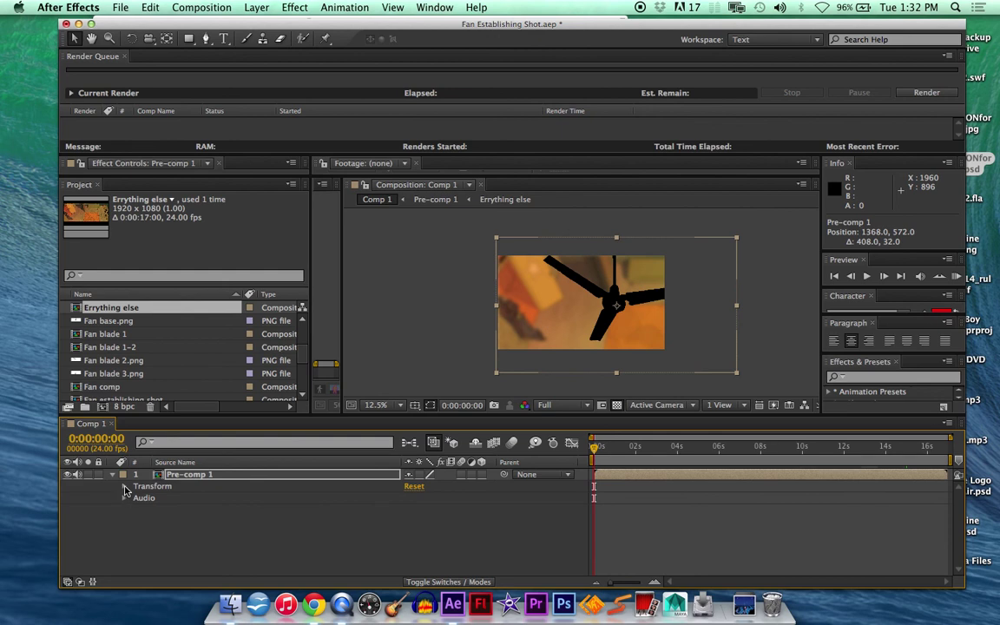
{"action": "left_click", "coordinate": [124, 488]}
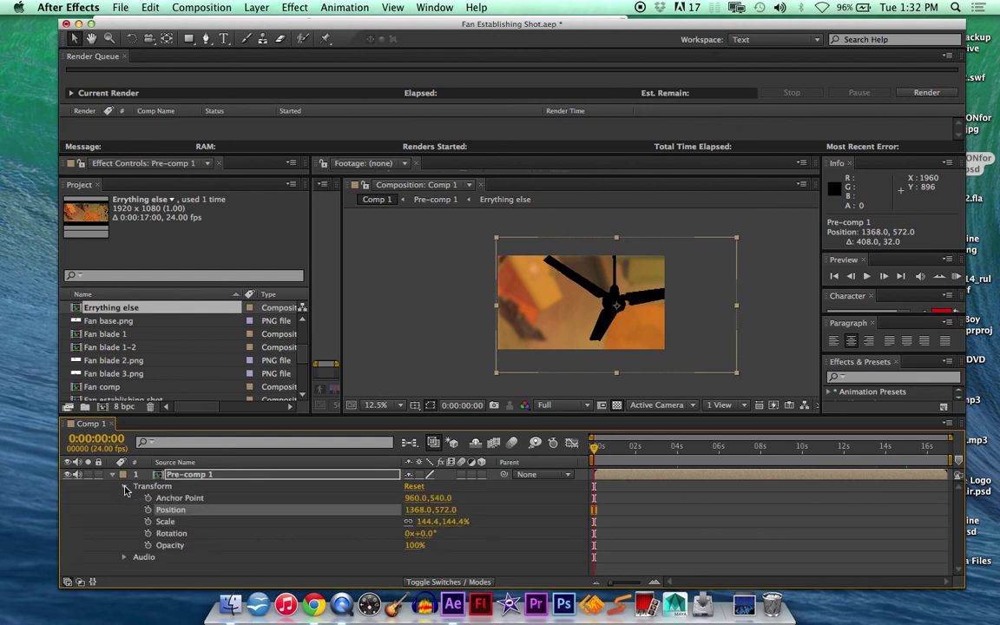
{"action": "left_click", "coordinate": [148, 511]}
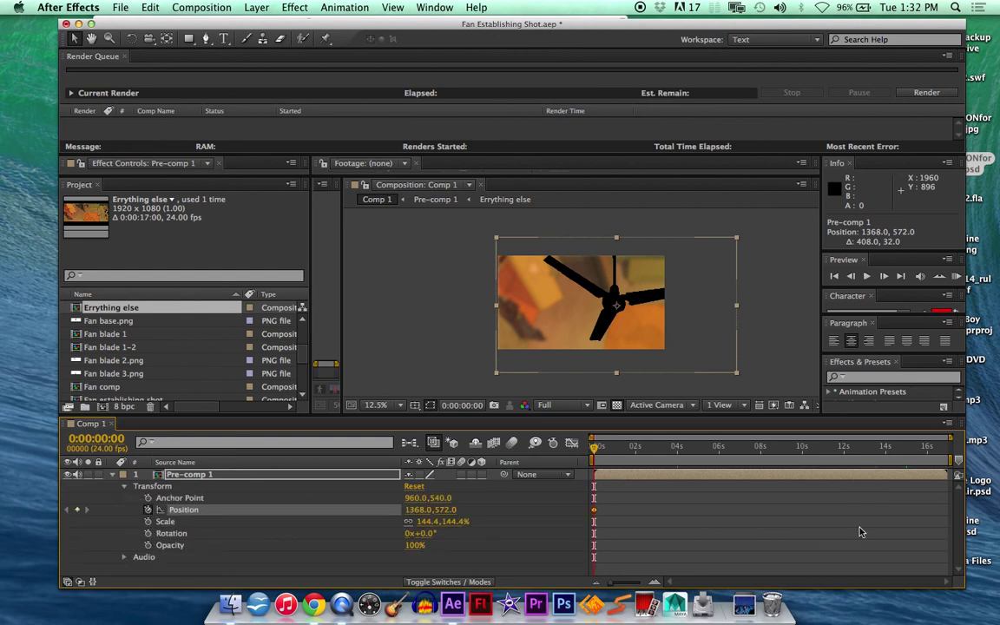
{"action": "left_click_drag", "start_coordinate": [920, 448], "coordinate": [984, 460]}
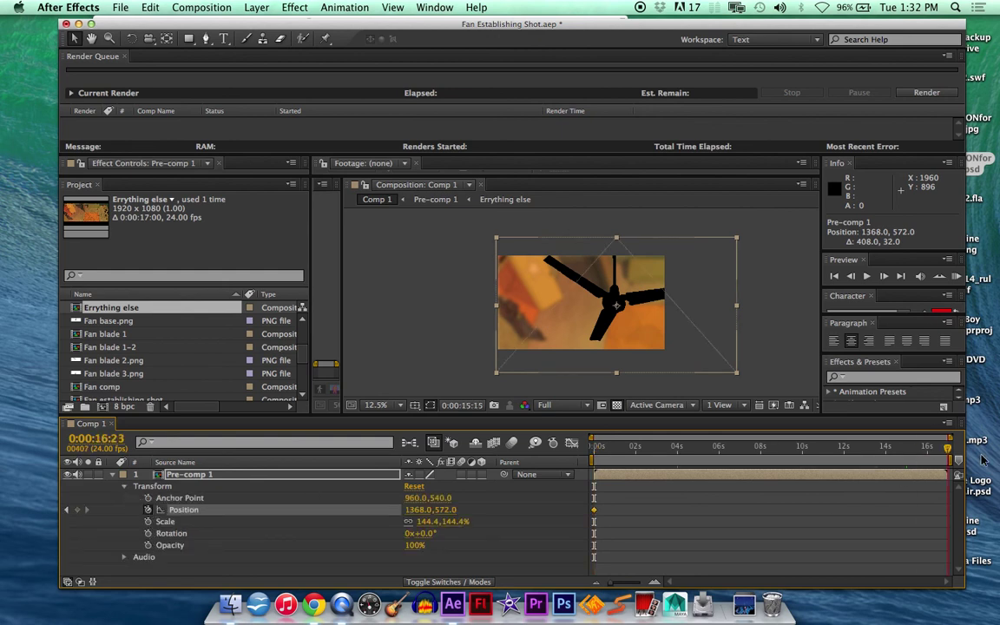
{"action": "left_click", "coordinate": [77, 510]}
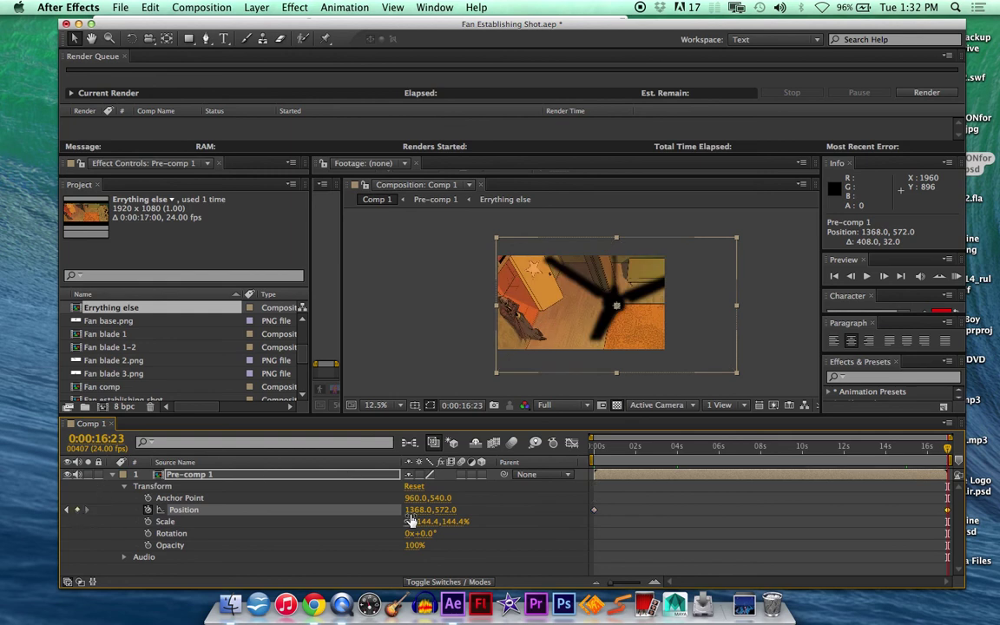
Set Pre-comp 1's Position at 0:00:16:23 to 848, 572 so the scene pans sideways.
{"action": "key", "text": "shift+Left"}
{"action": "key", "text": "shift+Left"}
{"action": "key", "text": "shift+Left"}
{"action": "key", "text": "shift+Left"}
{"action": "left_click_drag", "start_coordinate": [157, 485], "coordinate": [1, 473]}
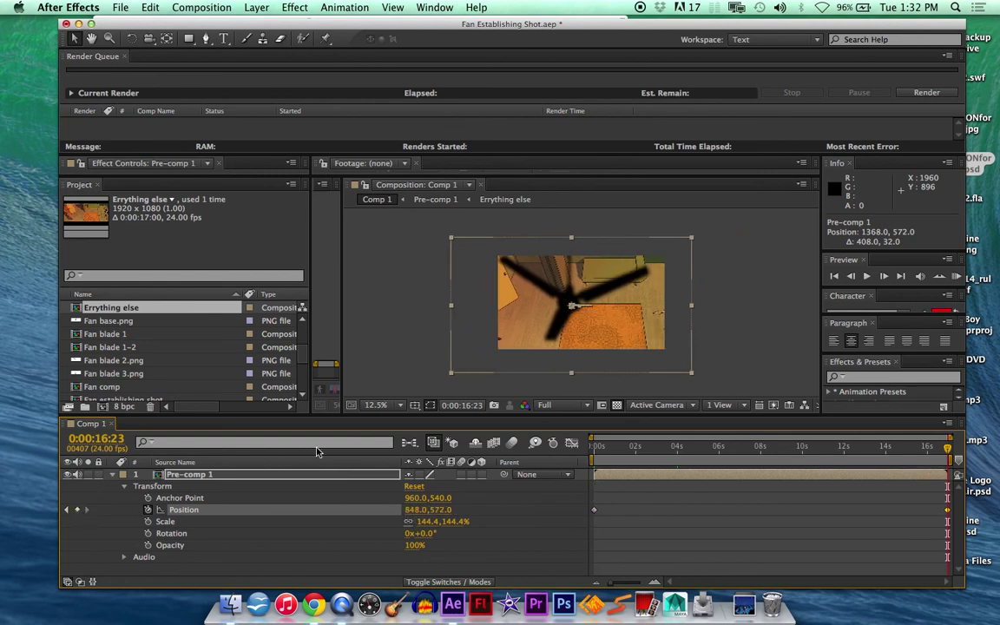
Undo Pre-comp 1's Position change and its Position keyframes, and return to the first frame.
{"action": "key", "text": "super+z"}
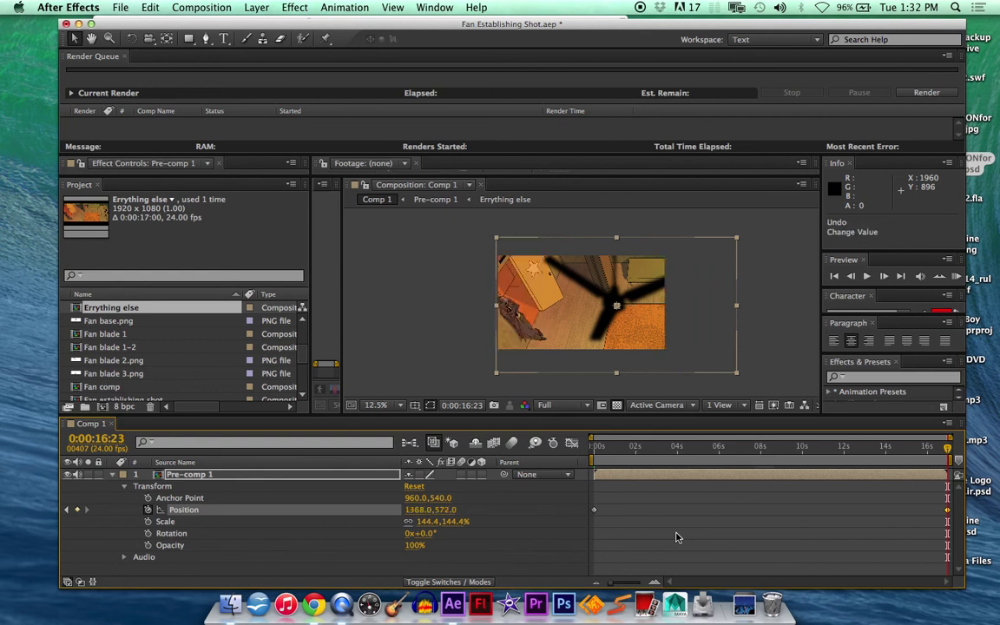
{"action": "key", "text": "super+z"}
{"action": "key", "text": "Home"}
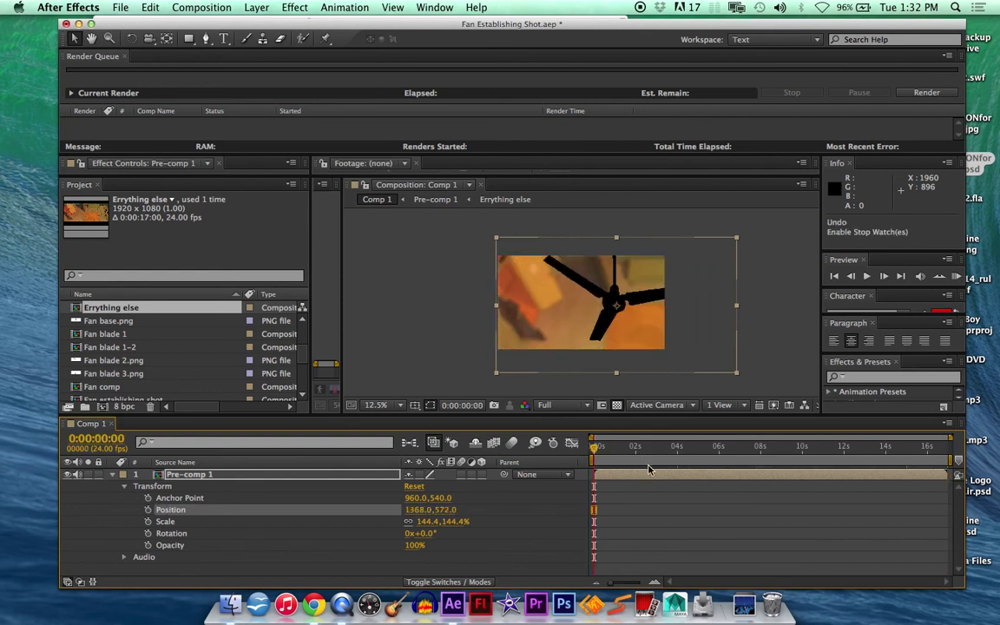
Undo Pre-comp 1's repositioning and scaling back to 100% at position 960, 540, and deselect the layer.
{"action": "key", "text": "super+z"}
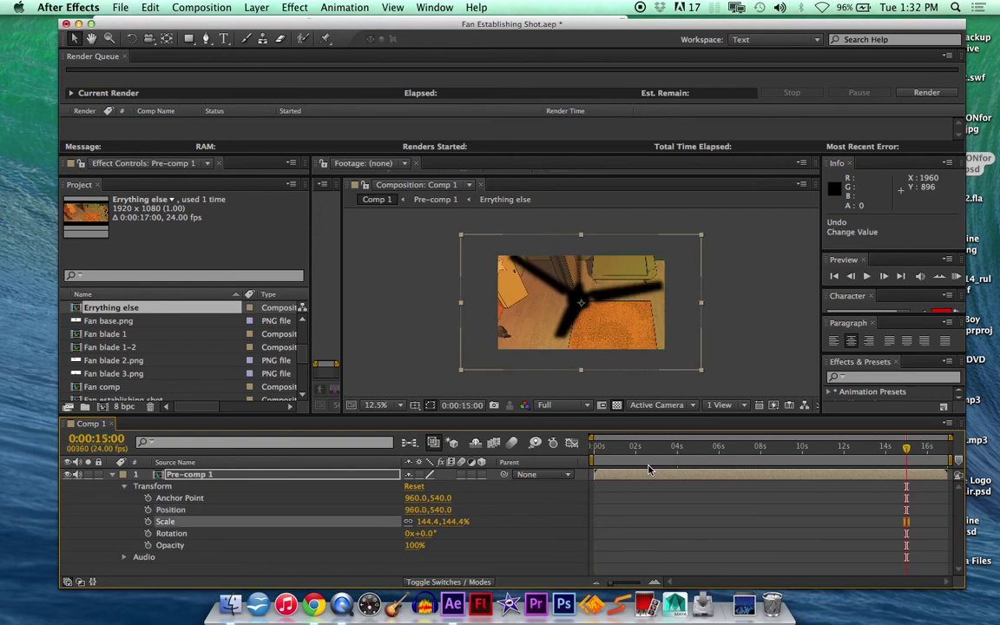
{"action": "key", "text": "super+z"}
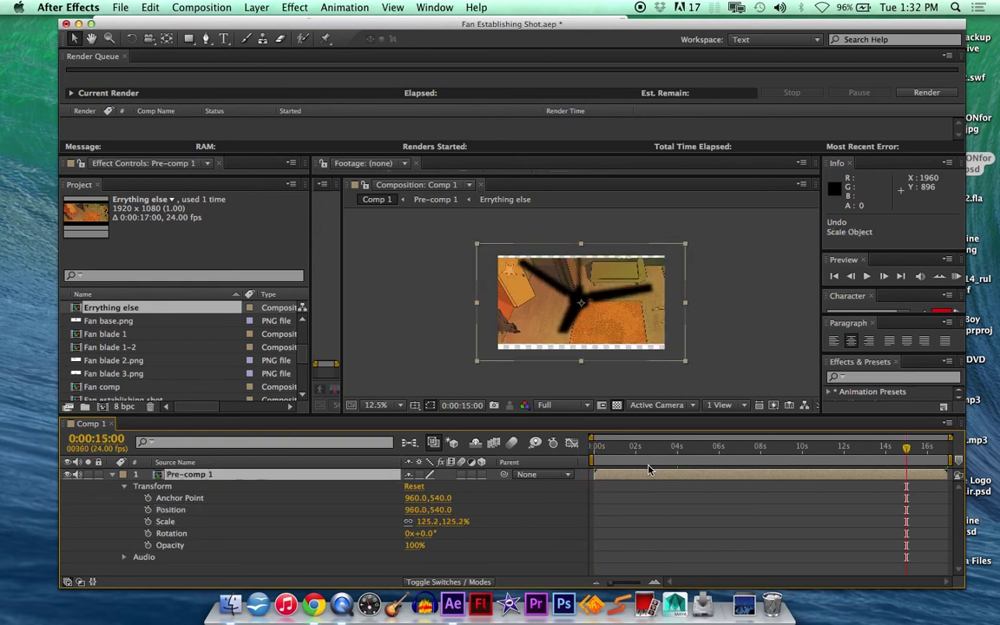
{"action": "key", "text": "super+z"}
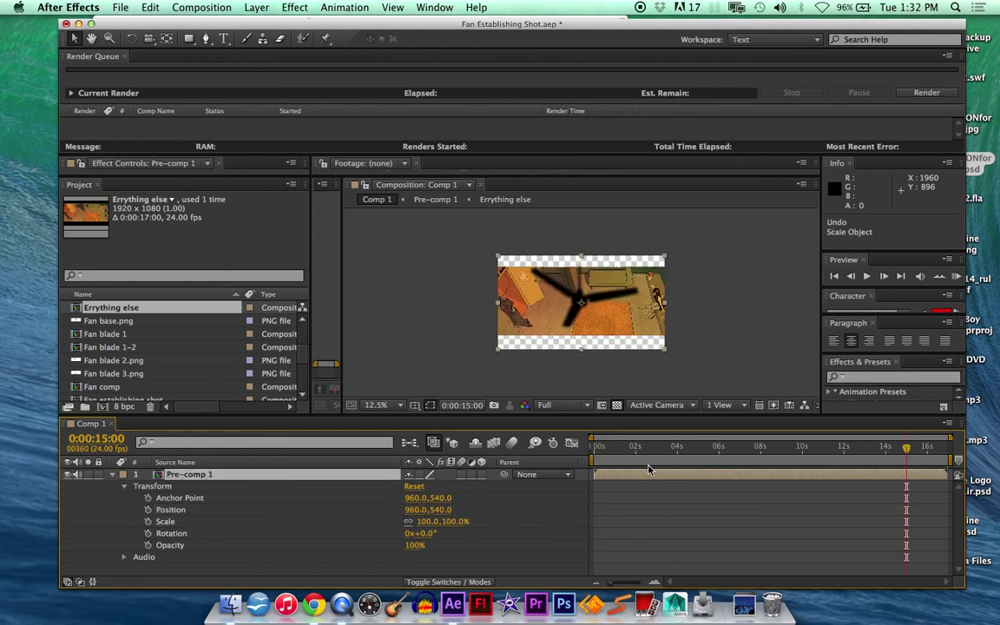
{"action": "left_click", "coordinate": [752, 321]}
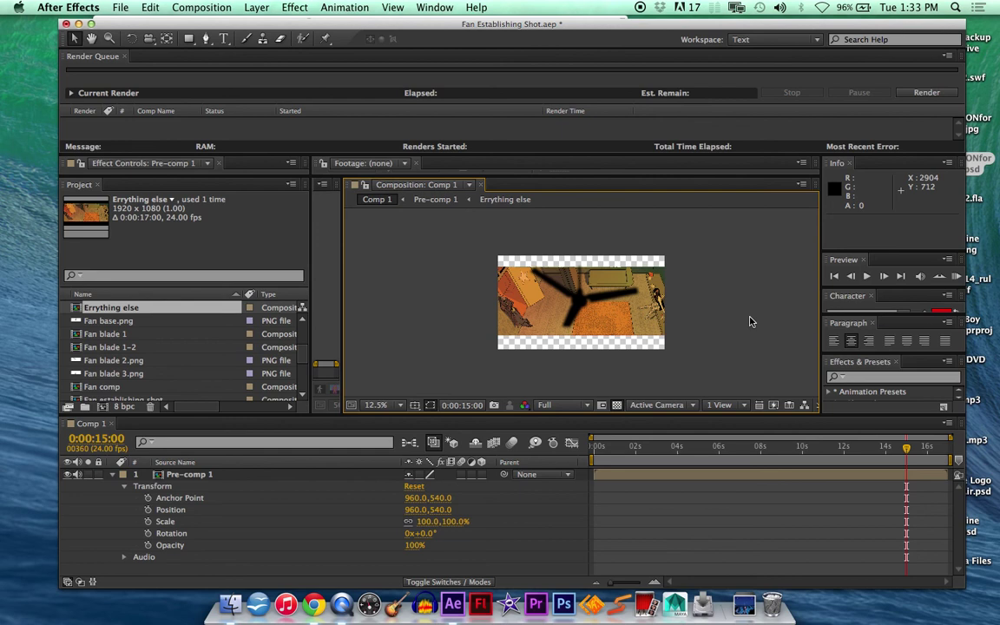
Examine the full scene in Comp 1 at 0:00:00:00, 0:00:00:12 and 0:00:09:00, looking closely at the artwork.
{"action": "left_click", "coordinate": [596, 448]}
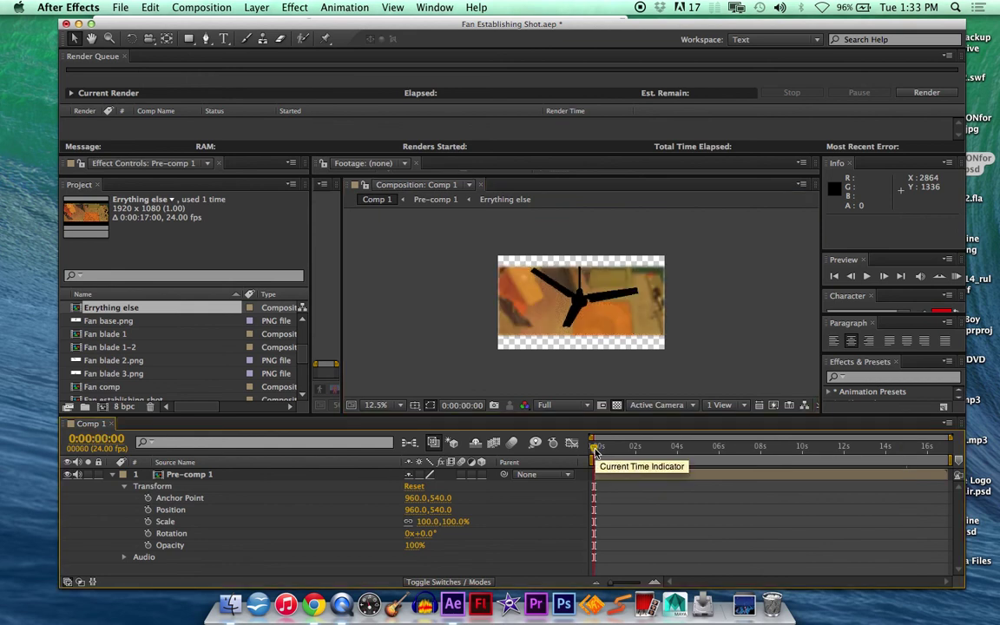
{"action": "left_click", "coordinate": [605, 448]}
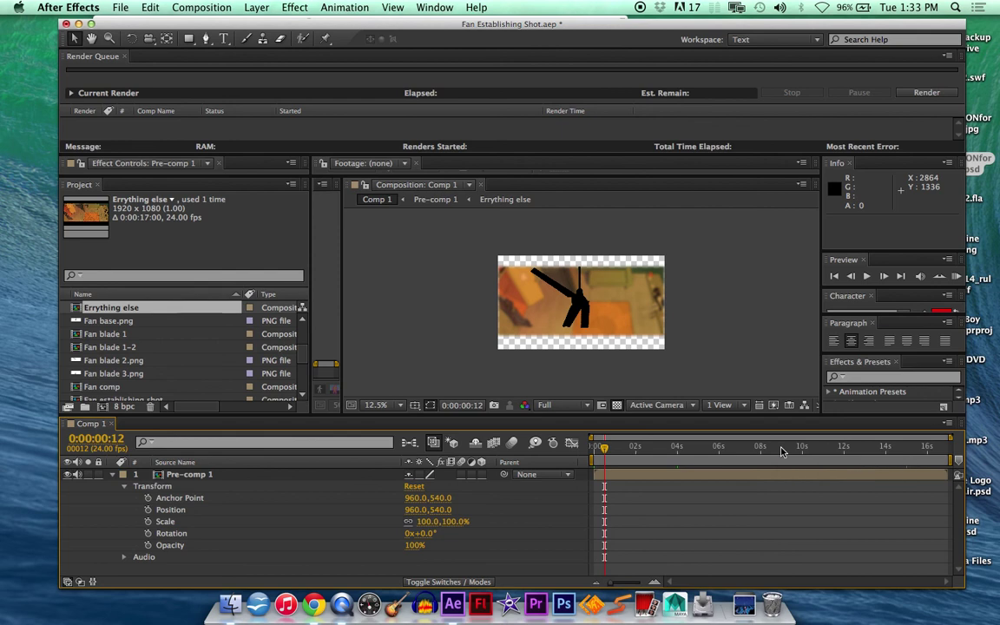
{"action": "left_click", "coordinate": [782, 451]}
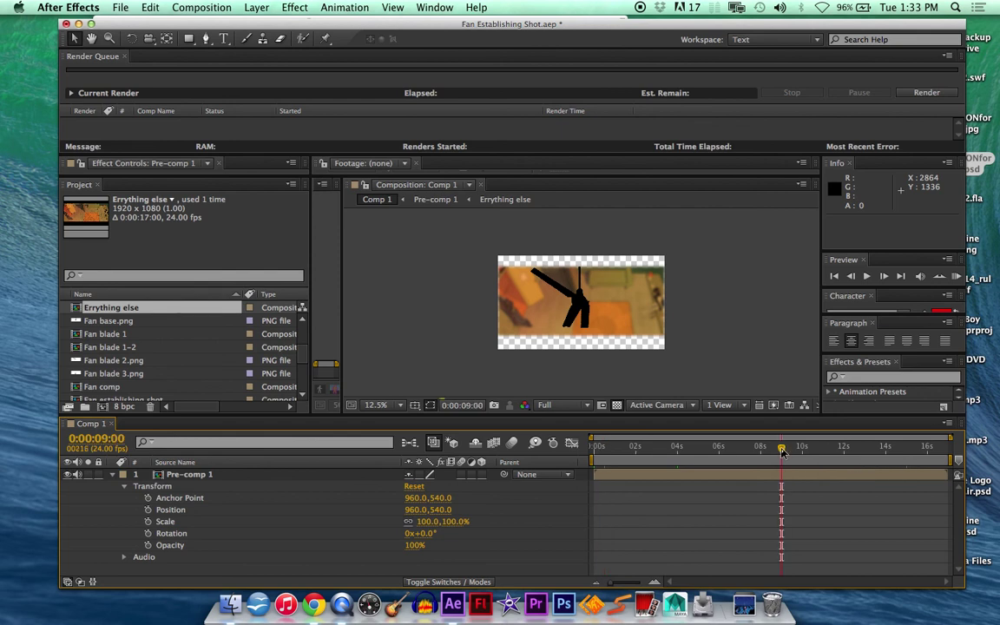
{"action": "scroll", "coordinate": [726, 310], "scroll_direction": "up", "scroll_amount": 4}
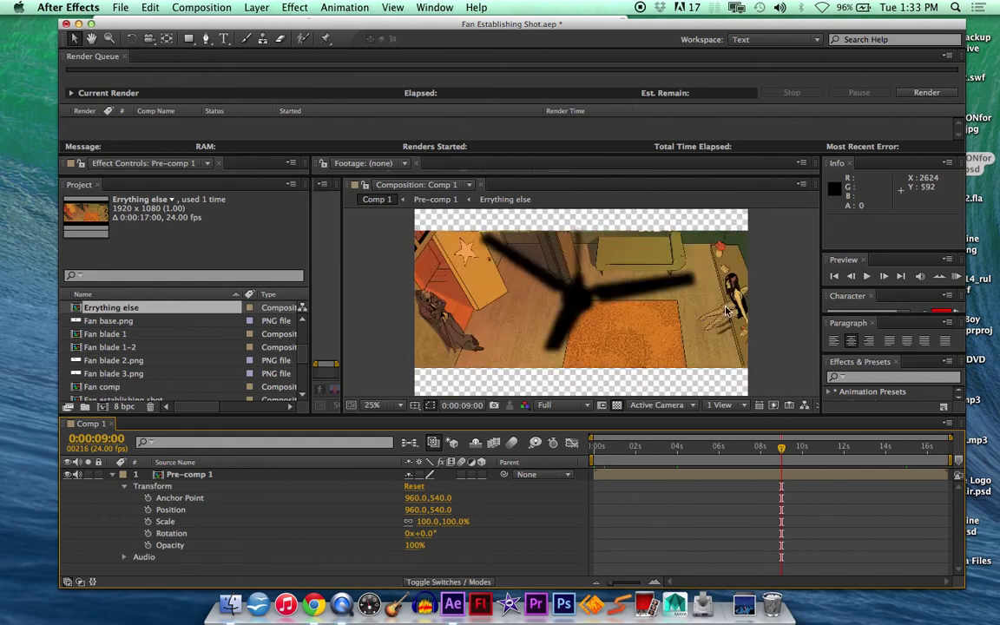
{"action": "scroll", "coordinate": [653, 275], "scroll_direction": "down", "scroll_amount": 3}
{"action": "scroll", "coordinate": [748, 232], "scroll_direction": "up", "scroll_amount": 1}
{"action": "scroll", "coordinate": [748, 232], "scroll_direction": "up", "scroll_amount": 1}
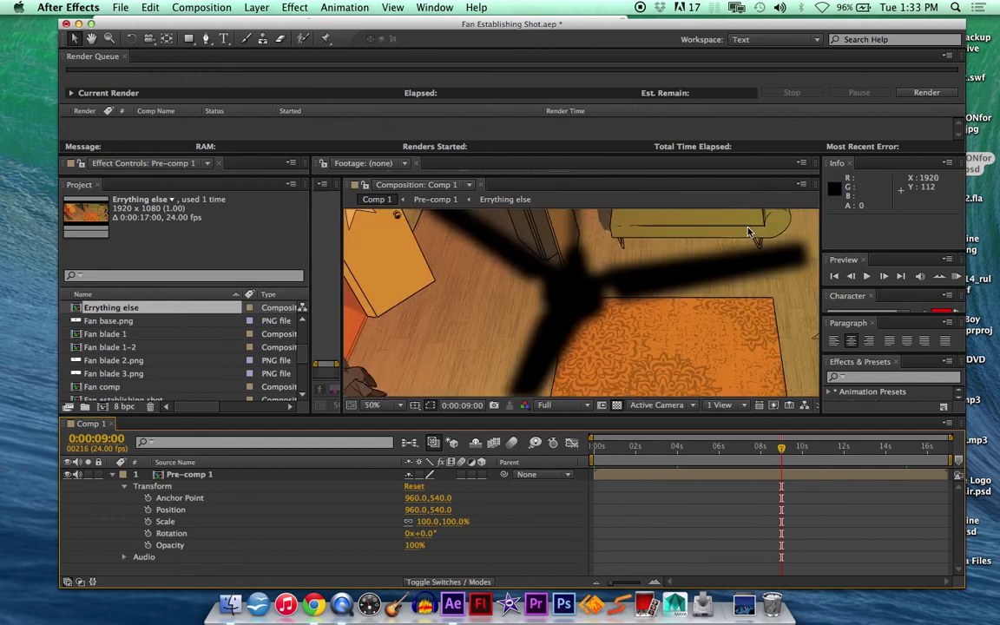
{"action": "scroll", "coordinate": [749, 232], "scroll_direction": "down", "scroll_amount": 2}
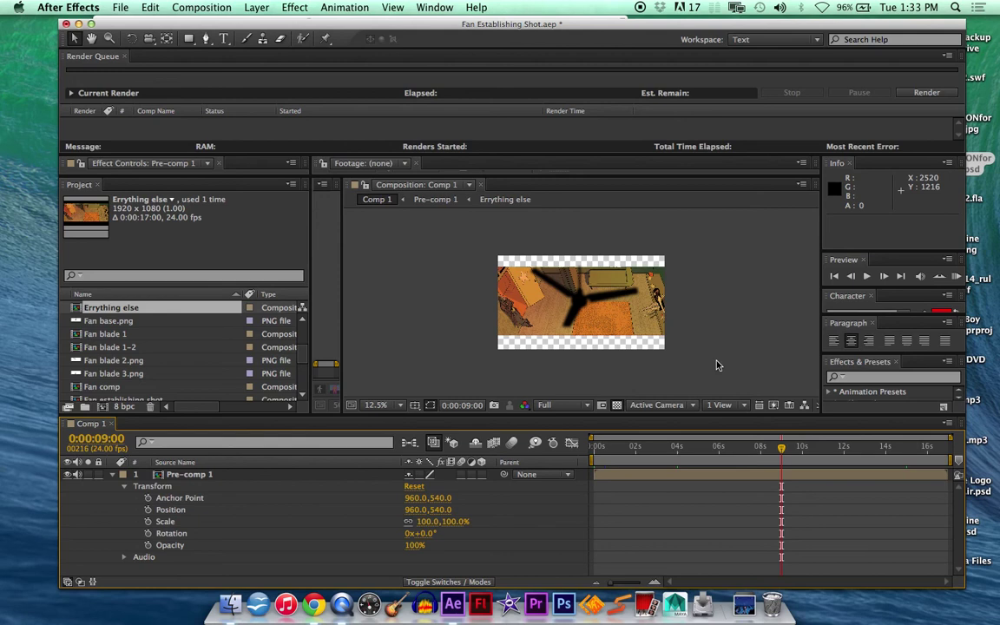
Save the Fan Establishing Shot project.
{"action": "key", "text": "period"}
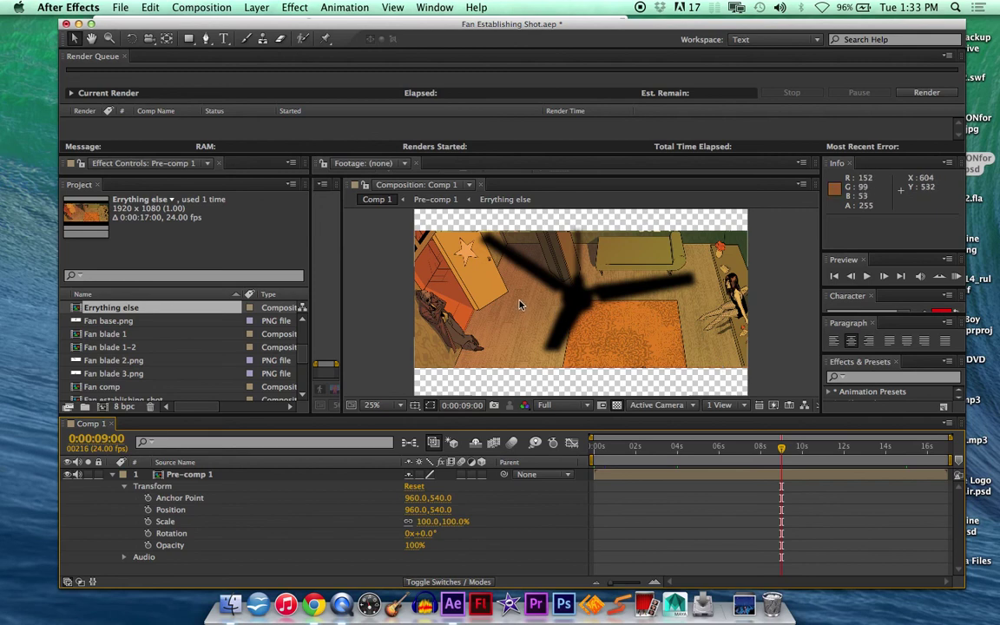
{"action": "key", "text": "super+s"}
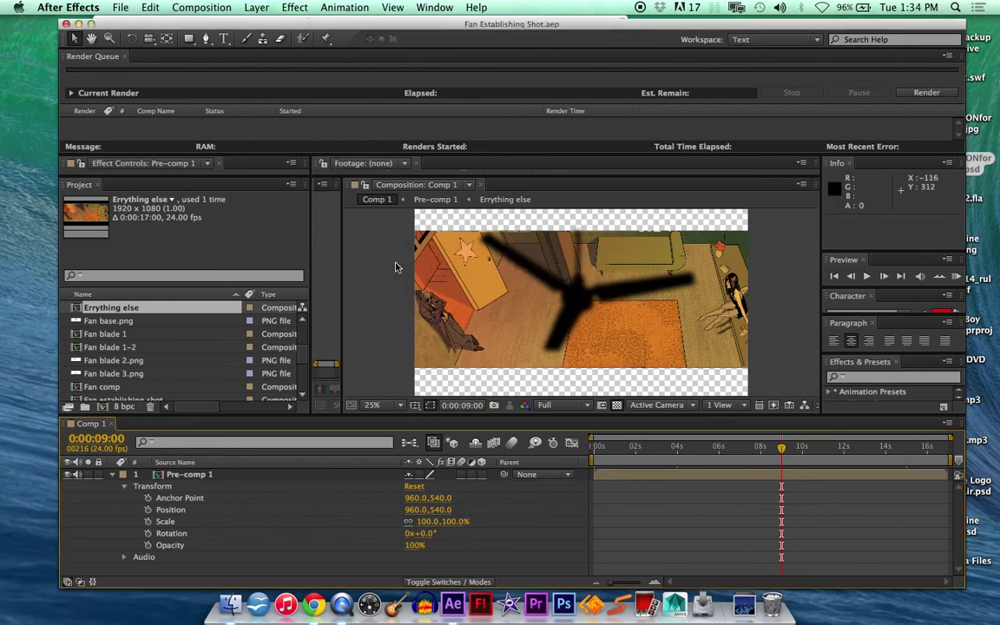
{"action": "left_click", "coordinate": [185, 5]}
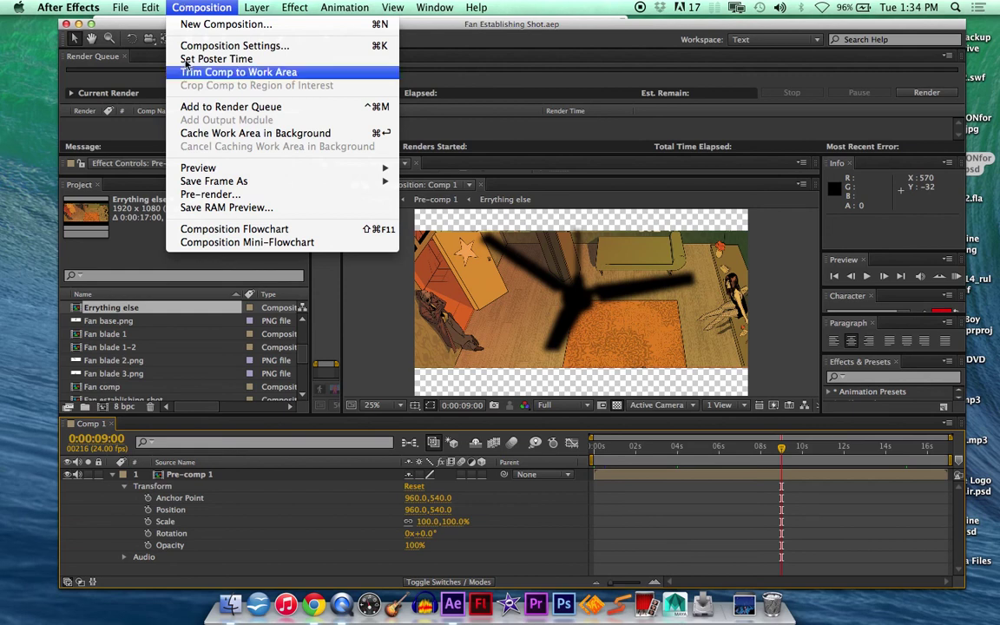
{"action": "left_click", "coordinate": [186, 106]}
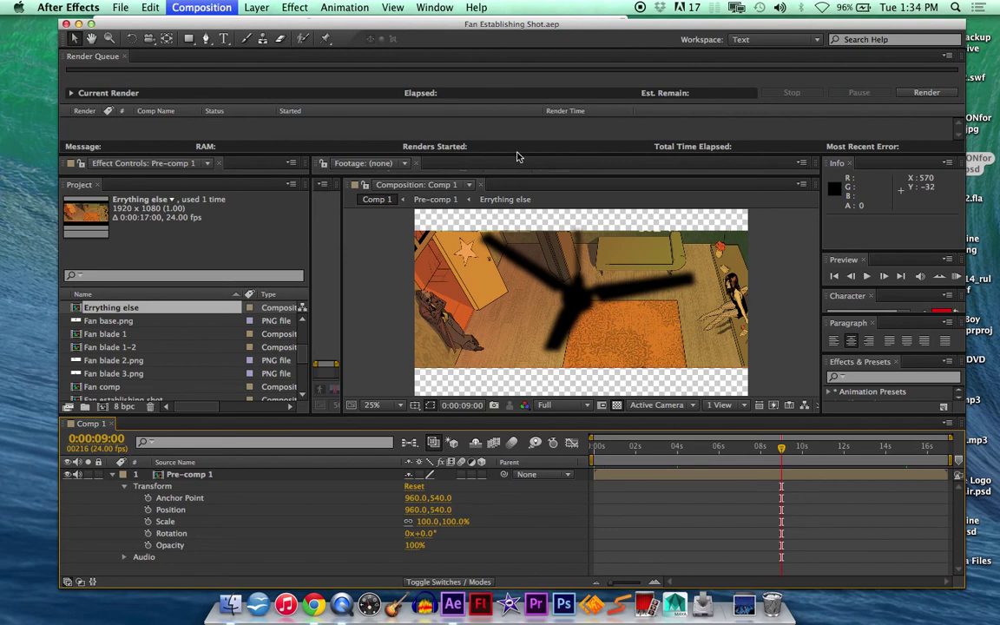
{"action": "left_click_drag", "start_coordinate": [488, 155], "coordinate": [488, 323]}
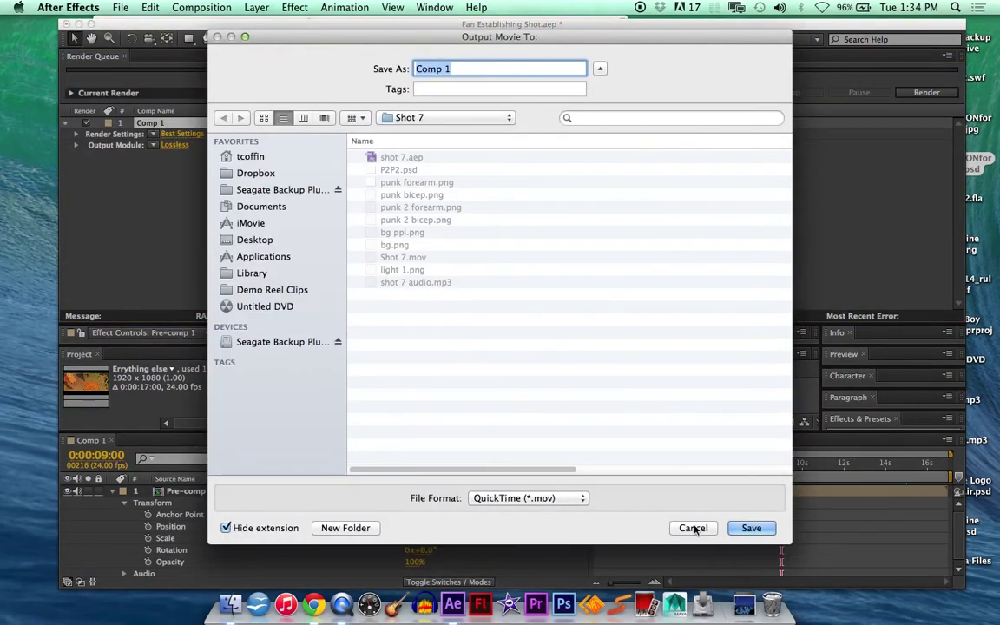
{"action": "left_click", "coordinate": [691, 527]}
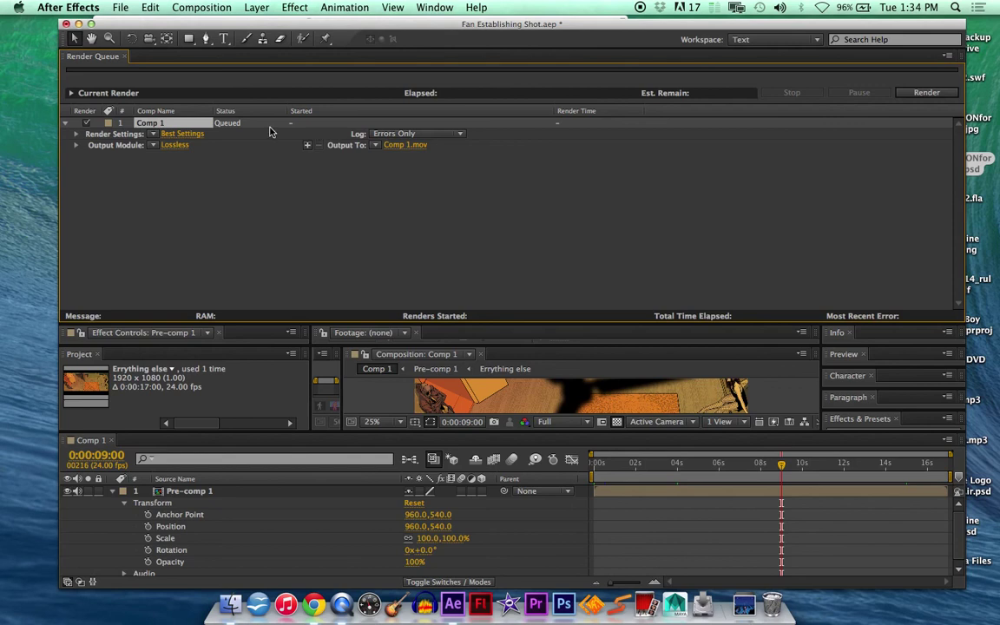
{"action": "left_click", "coordinate": [179, 123]}
{"action": "key", "text": "Delete"}
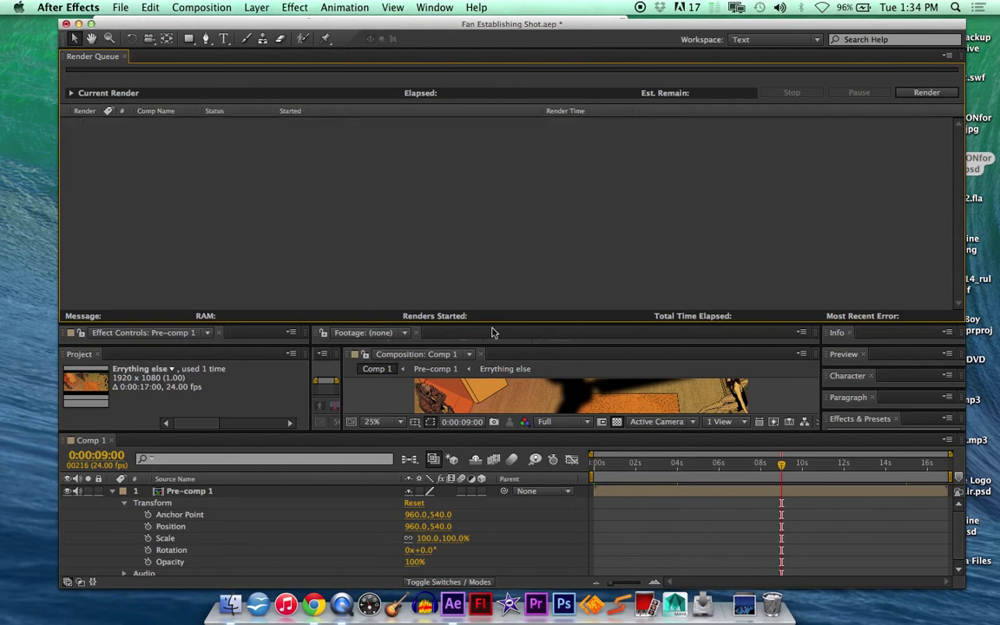
Reduce the height of the Render Queue area and add Comp 1 to the render queue.
{"action": "left_click_drag", "start_coordinate": [514, 323], "coordinate": [479, 195]}
{"action": "left_click_drag", "start_coordinate": [538, 345], "coordinate": [543, 122]}
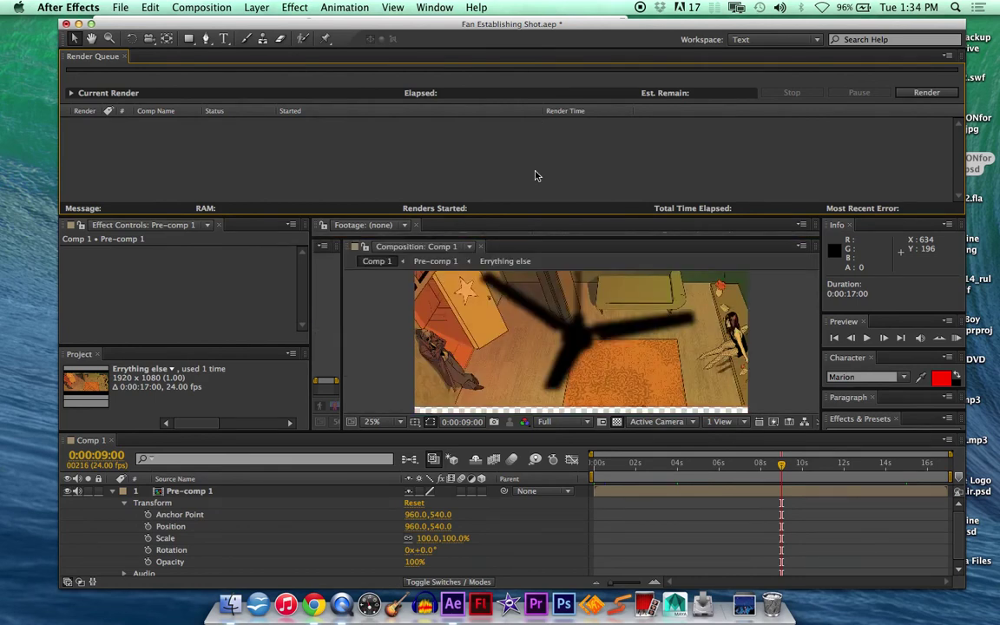
{"action": "left_click", "coordinate": [191, 6]}
{"action": "left_click", "coordinate": [278, 554]}
{"action": "left_click", "coordinate": [91, 442]}
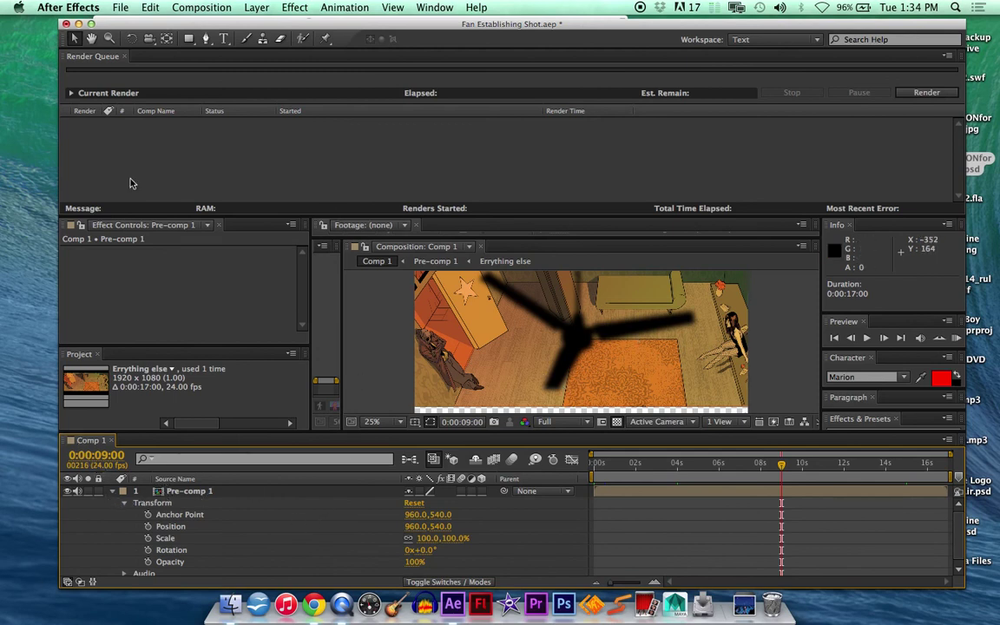
{"action": "left_click", "coordinate": [178, 7]}
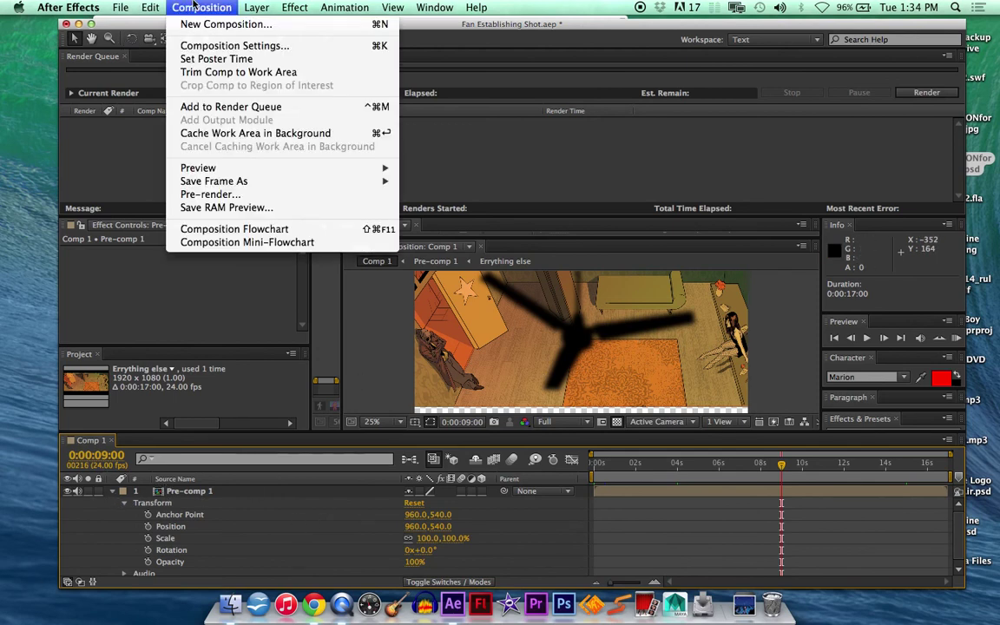
{"action": "left_click", "coordinate": [209, 106]}
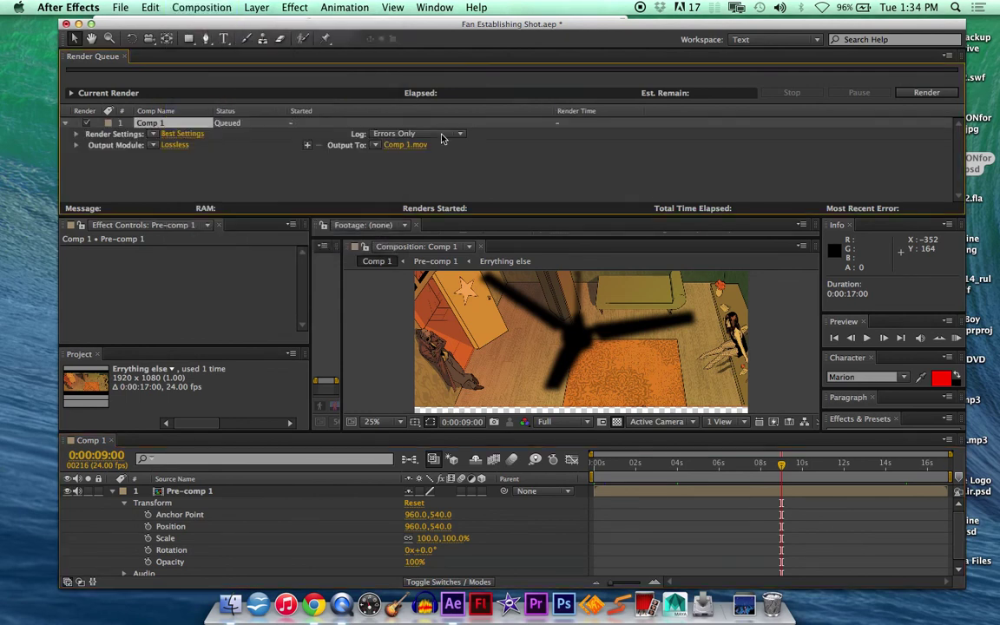
{"action": "left_click", "coordinate": [177, 7]}
{"action": "mouse_move", "coordinate": [120, 7]}
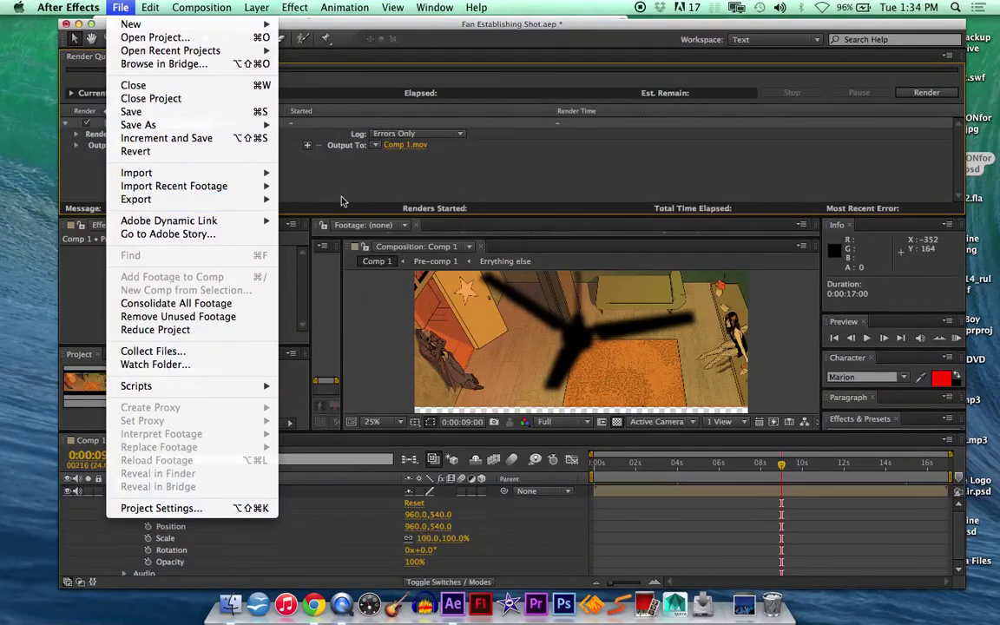
{"action": "mouse_move", "coordinate": [260, 199]}
{"action": "left_click", "coordinate": [379, 169]}
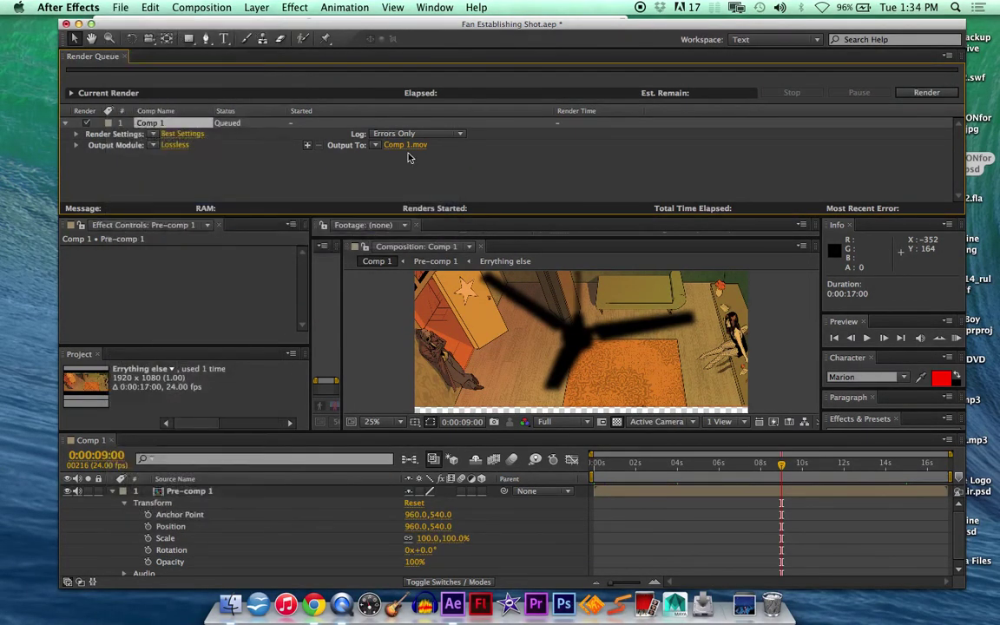
{"action": "left_click", "coordinate": [408, 145]}
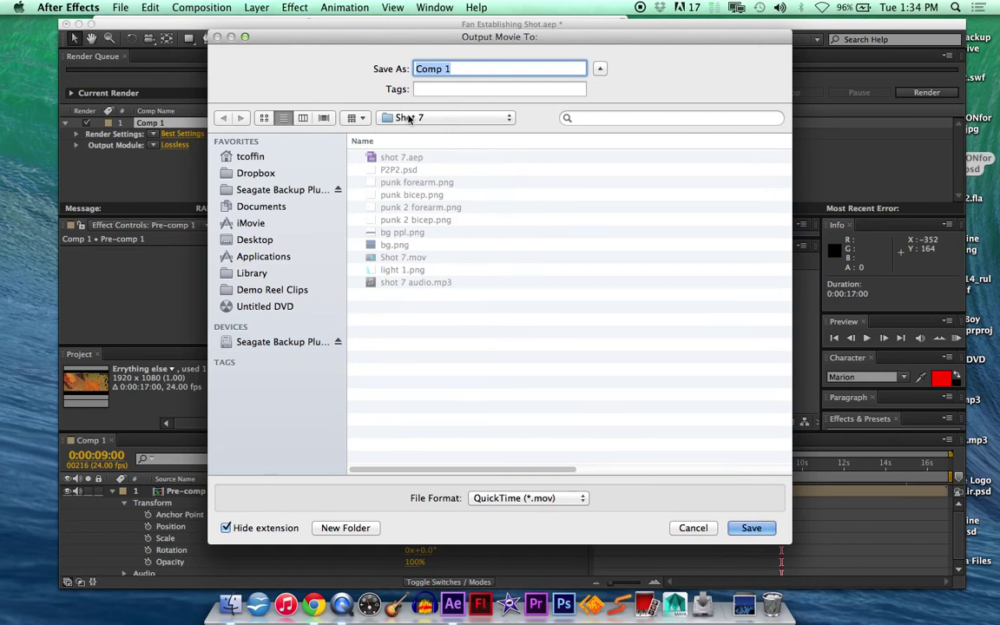
{"action": "left_click", "coordinate": [386, 119]}
{"action": "left_click", "coordinate": [705, 529]}
{"action": "left_click", "coordinate": [694, 529]}
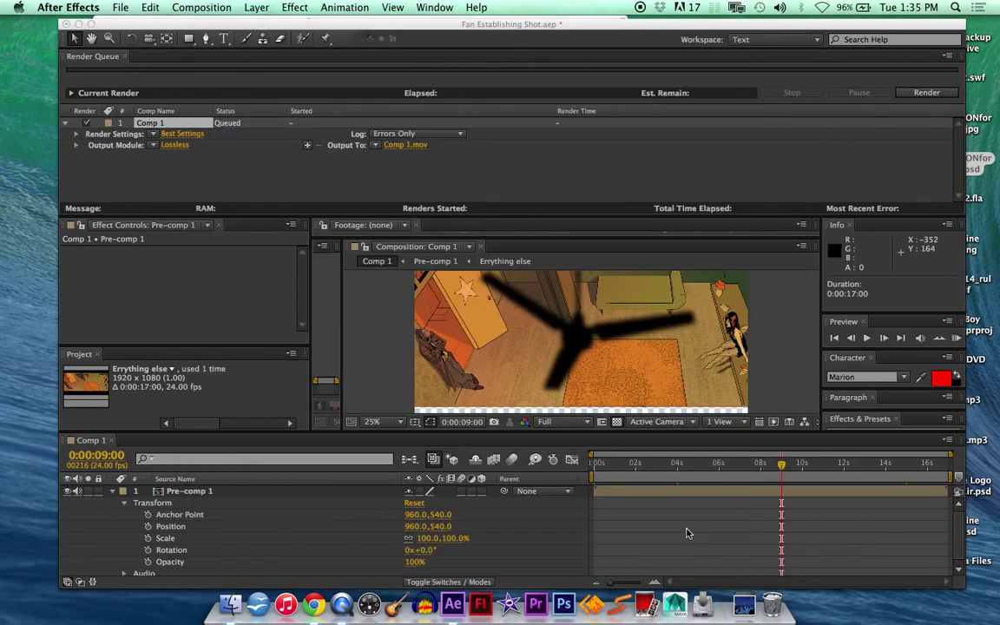
{"action": "left_click", "coordinate": [180, 6]}
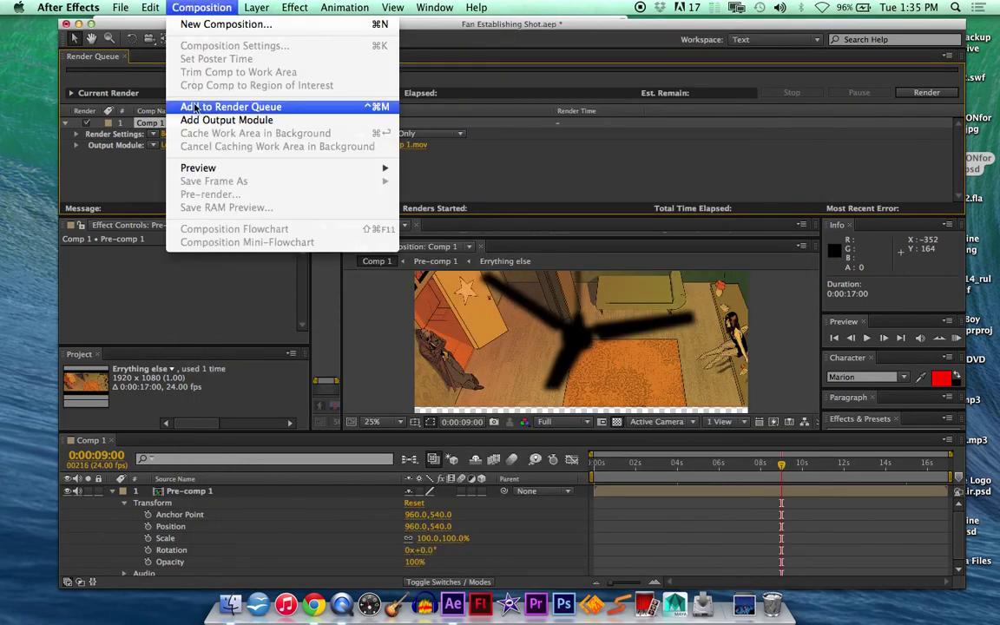
{"action": "left_click", "coordinate": [387, 140]}
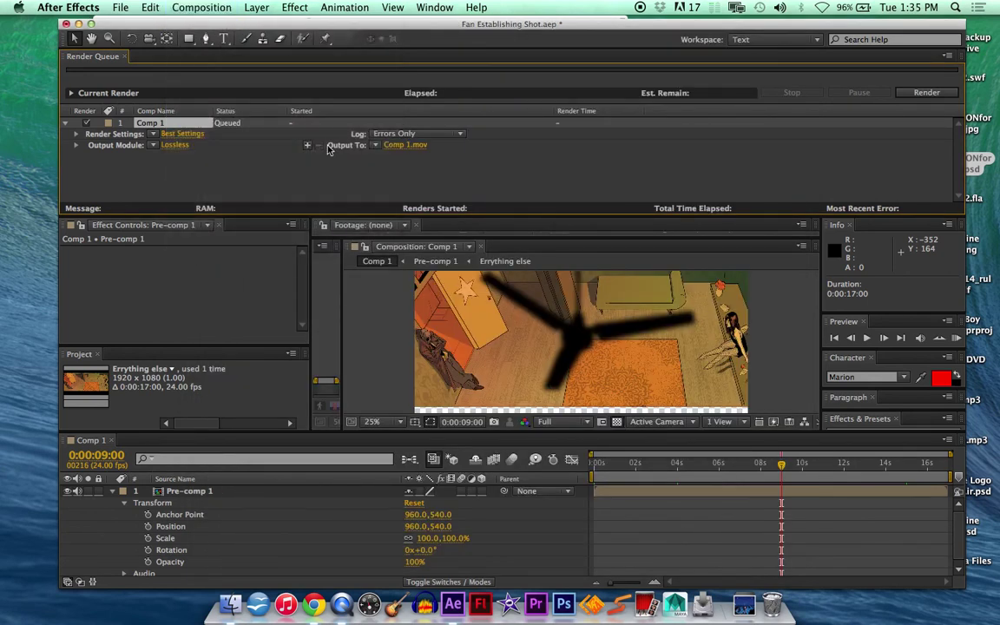
Set Comp 1's render output to a QuickTime movie named Fan Establishing Shot Test in the Fan Establishing Shot folder on the Seagate drive.
{"action": "left_click", "coordinate": [402, 145]}
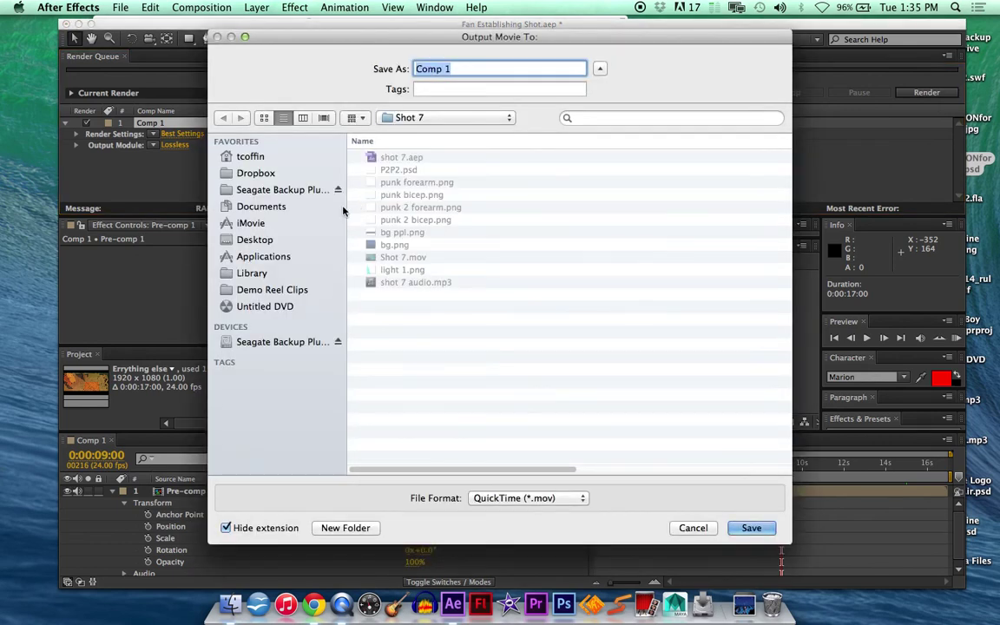
{"action": "left_click", "coordinate": [295, 190]}
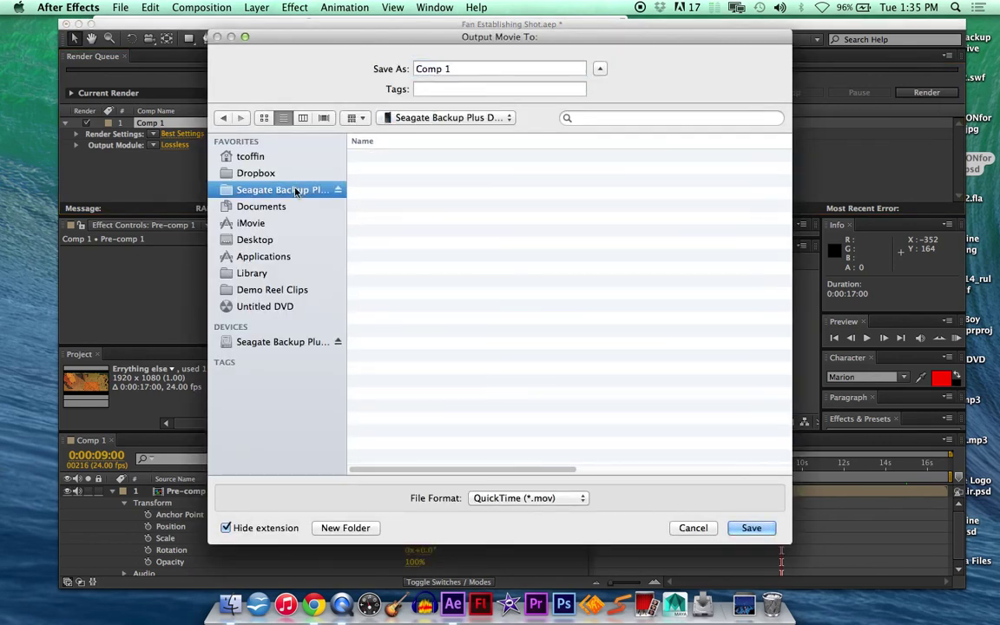
{"action": "double_click", "coordinate": [425, 160]}
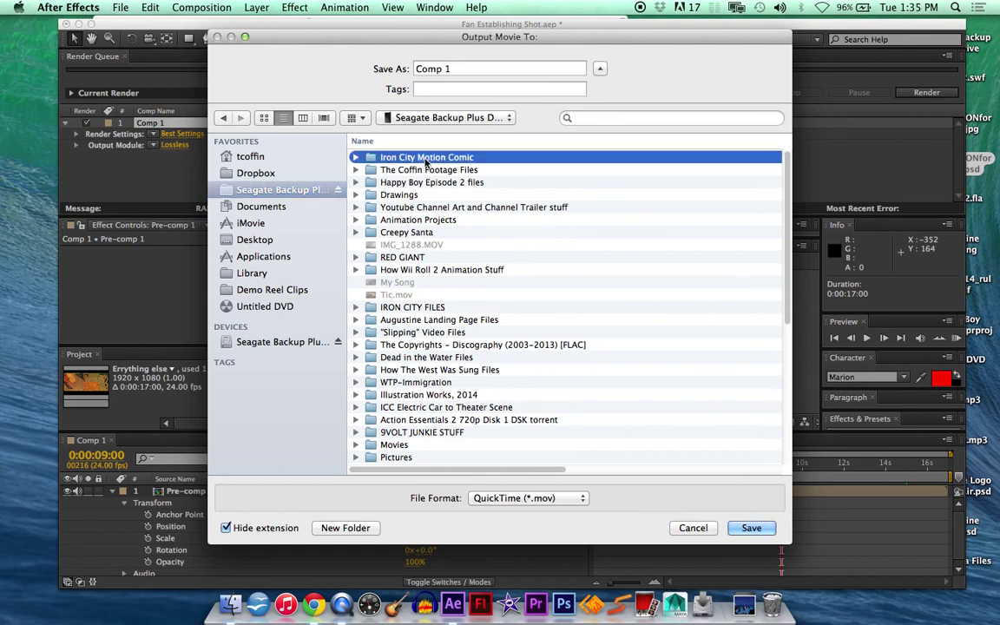
{"action": "double_click", "coordinate": [416, 158]}
{"action": "left_click", "coordinate": [450, 69]}
{"action": "key", "text": "BackSpace"}
{"action": "type", "text": "Fan Establishin"}
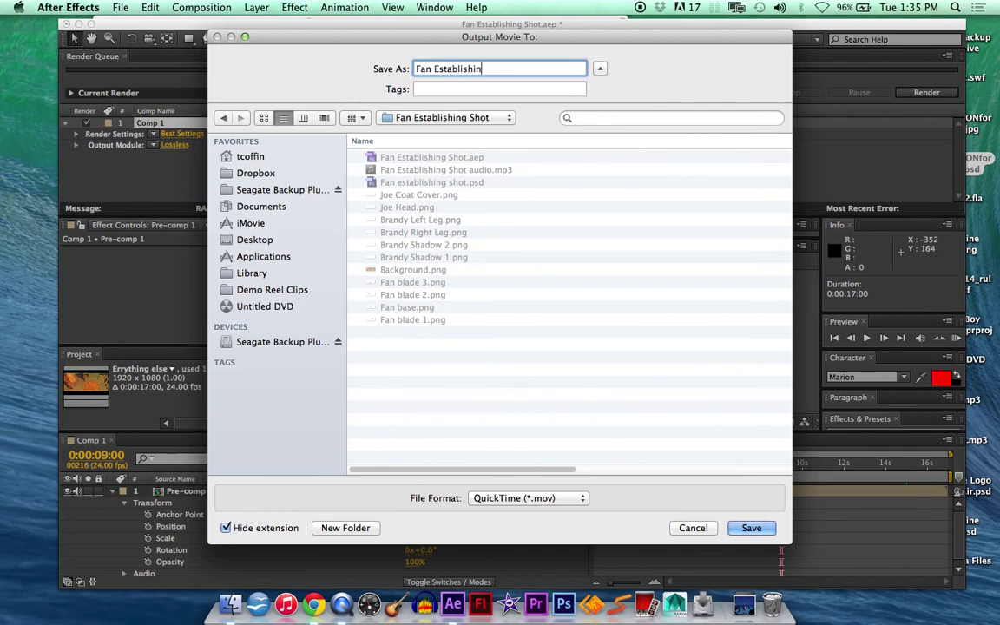
{"action": "type", "text": "g Shot Test"}
{"action": "left_click", "coordinate": [751, 528]}
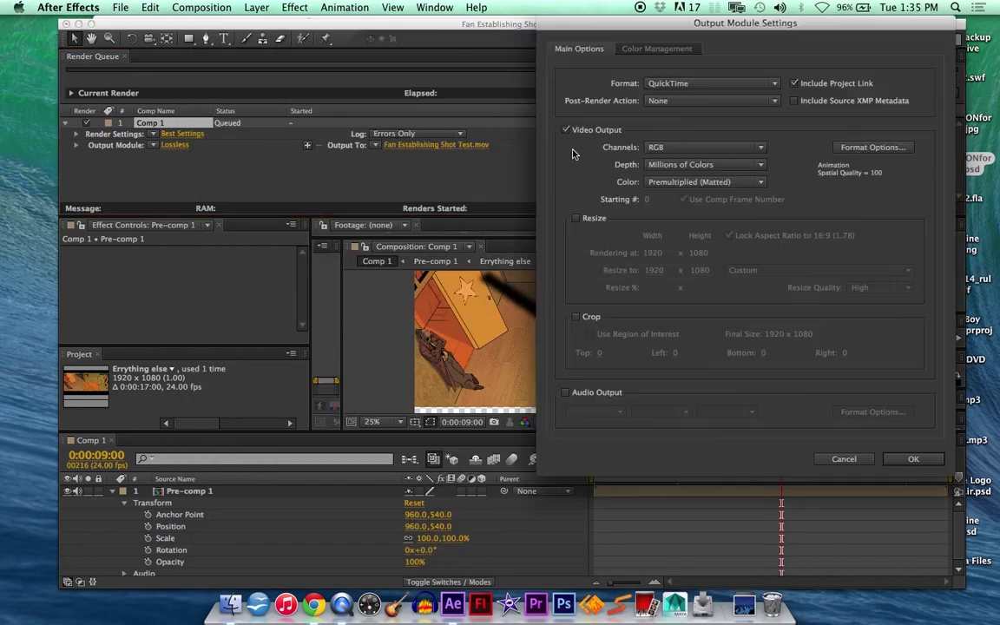
Enable audio output in Comp 1's QuickTime output module settings and start the render.
{"action": "left_click", "coordinate": [596, 392]}
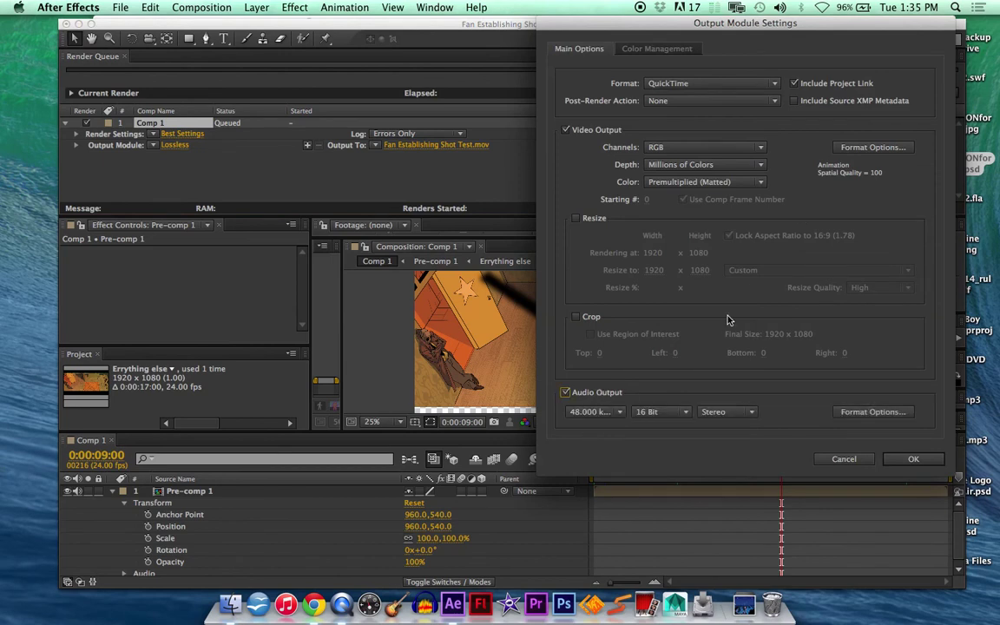
{"action": "left_click", "coordinate": [872, 148]}
{"action": "left_click", "coordinate": [739, 100]}
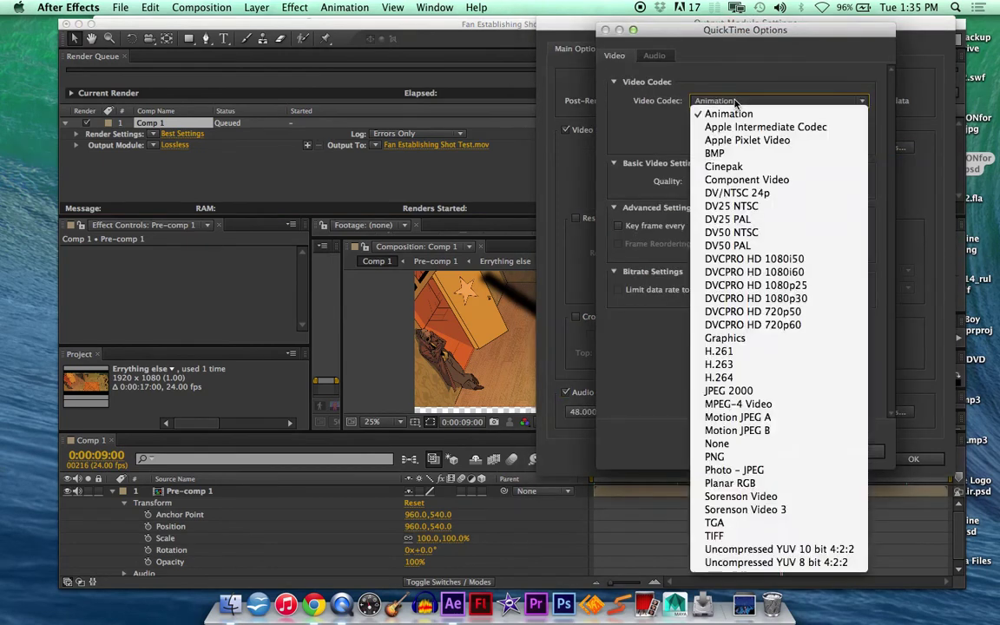
{"action": "left_click", "coordinate": [730, 341]}
{"action": "left_click", "coordinate": [853, 451]}
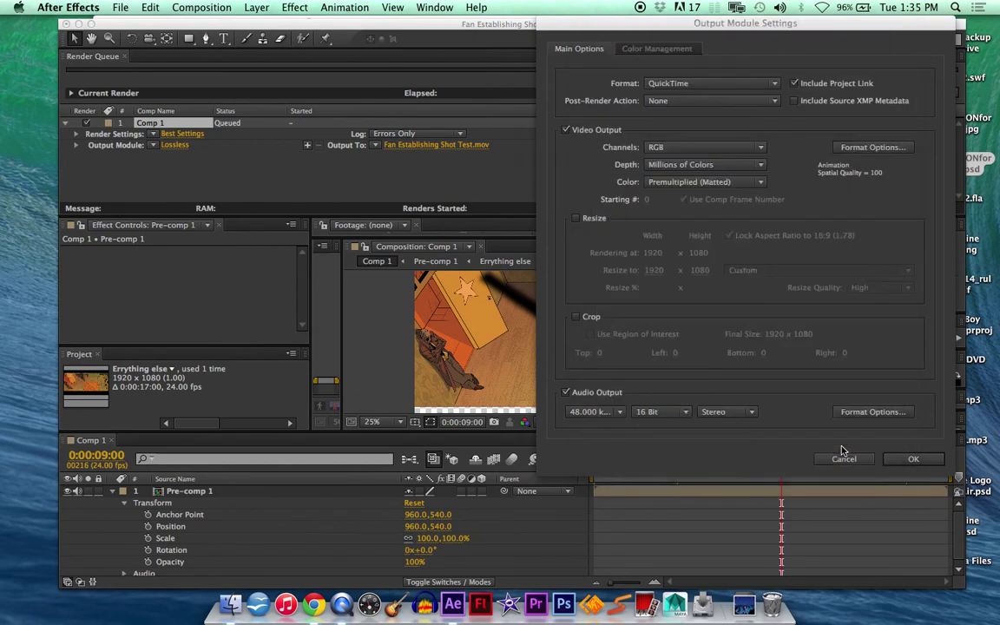
{"action": "left_click", "coordinate": [912, 459]}
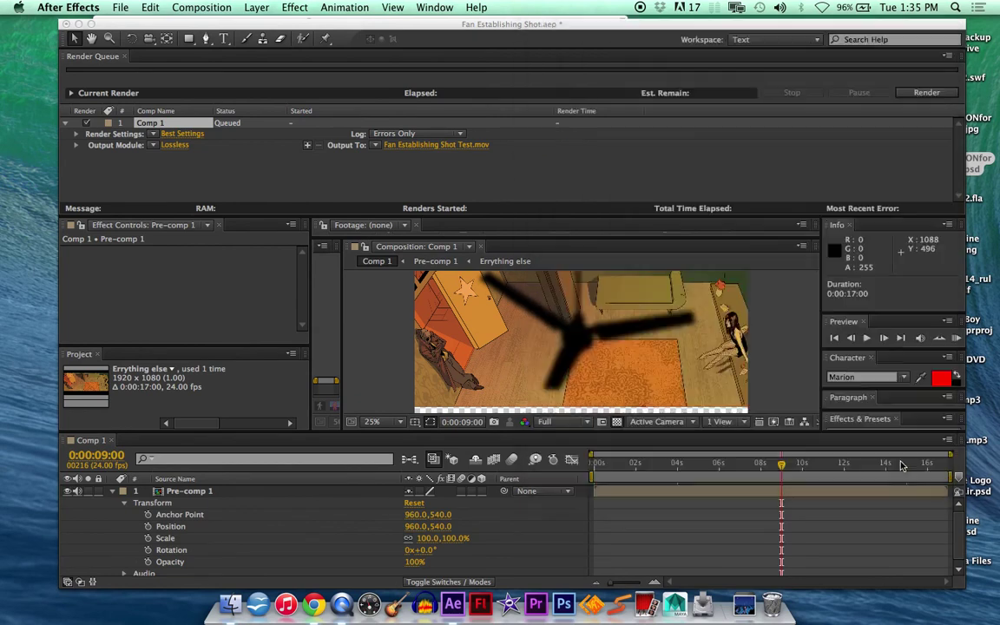
{"action": "left_click", "coordinate": [934, 94]}
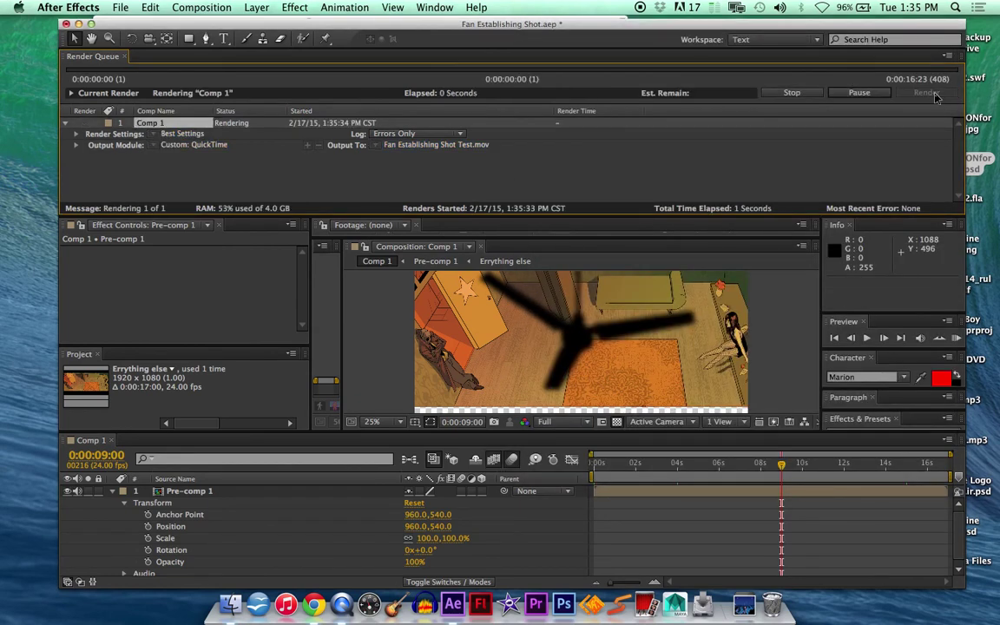